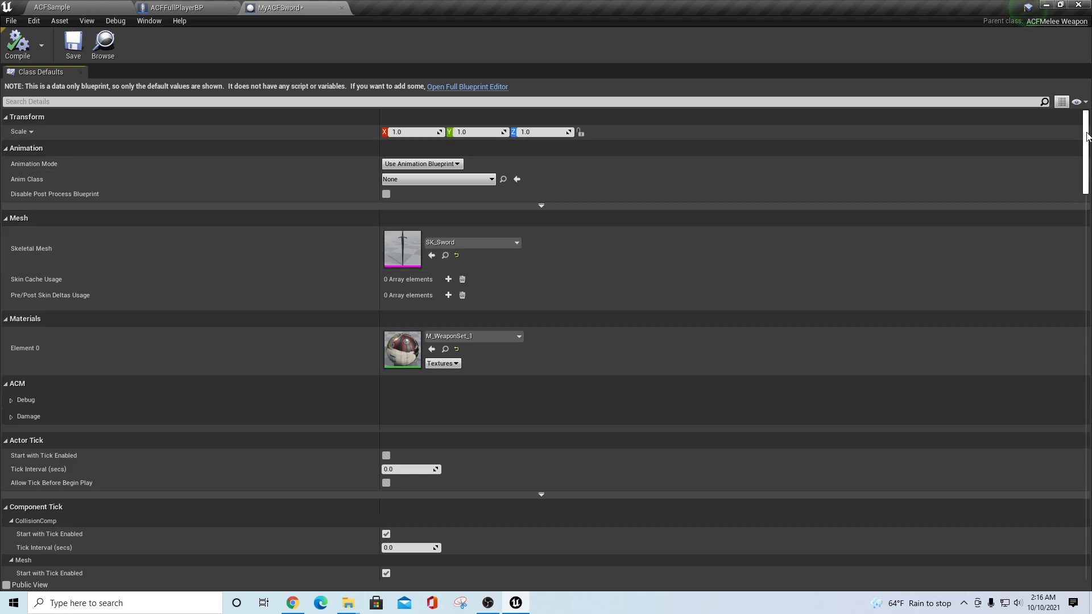
Step: Set the sword's Handle Type to Two Handed Weapon in the ACF Weapon settings
scroll(1083, 139, down, 1)
drag(1085, 139, 1087, 401)
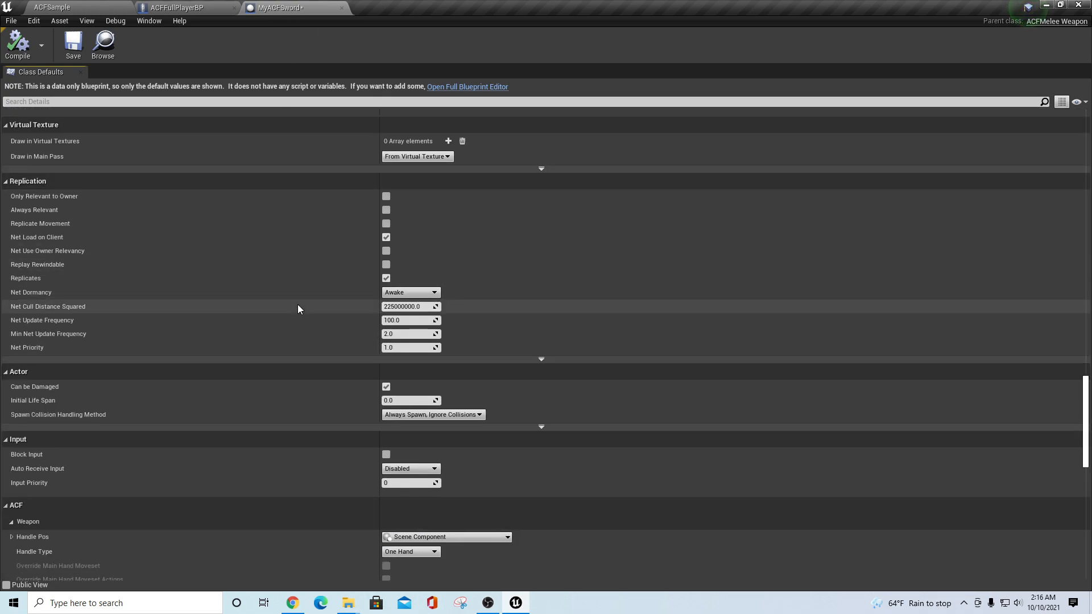
scroll(320, 358, down, 6)
scroll(319, 358, down, 4)
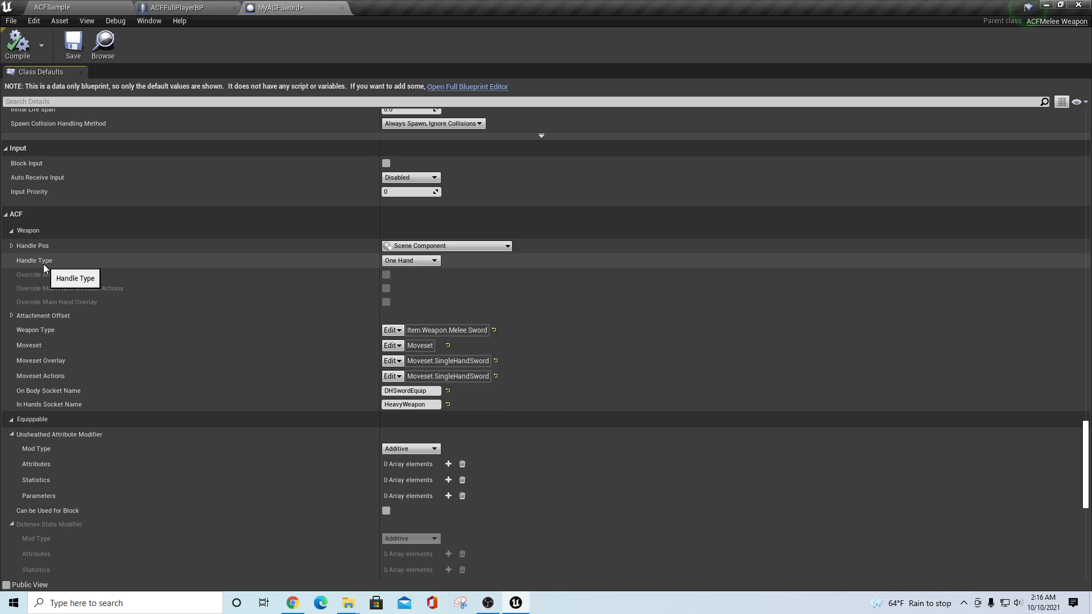
click(432, 263)
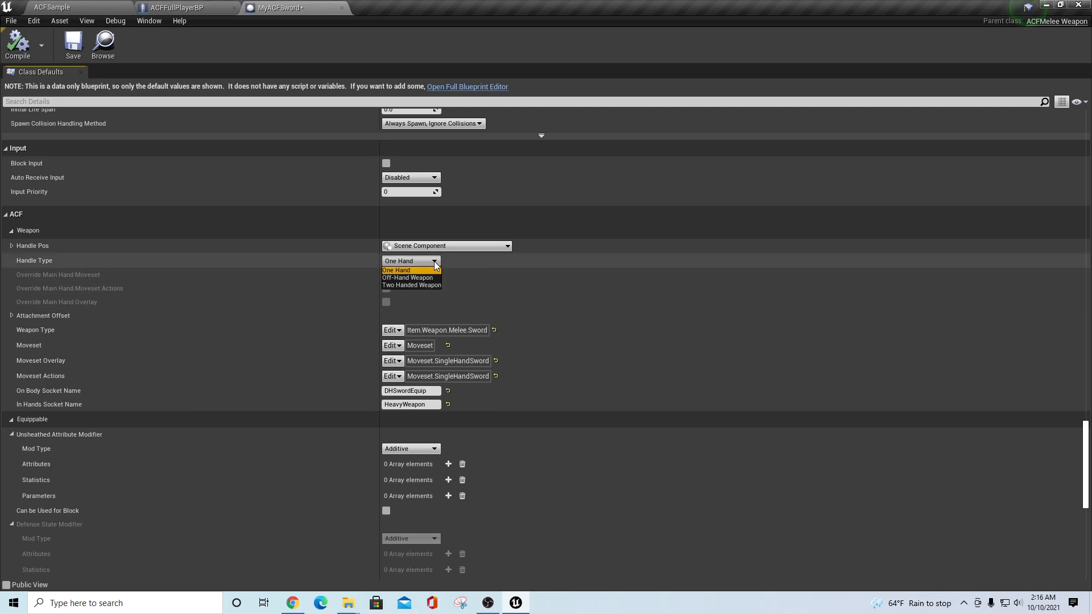
click(402, 285)
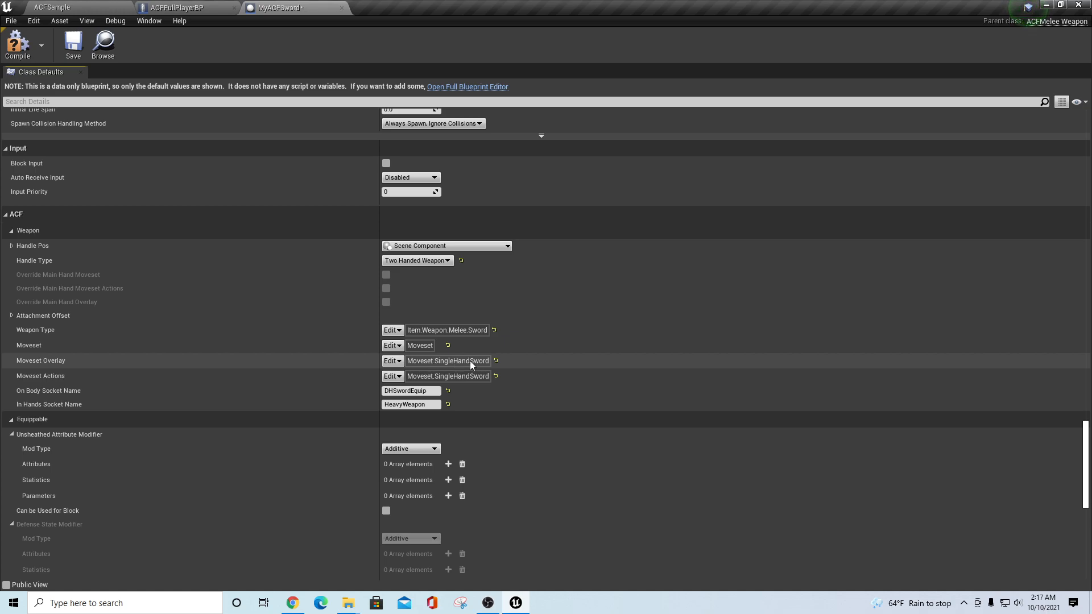
Step: Set the sword's Moveset Overlay and Moveset Actions tags to Moveset.DualHandSword
click(393, 360)
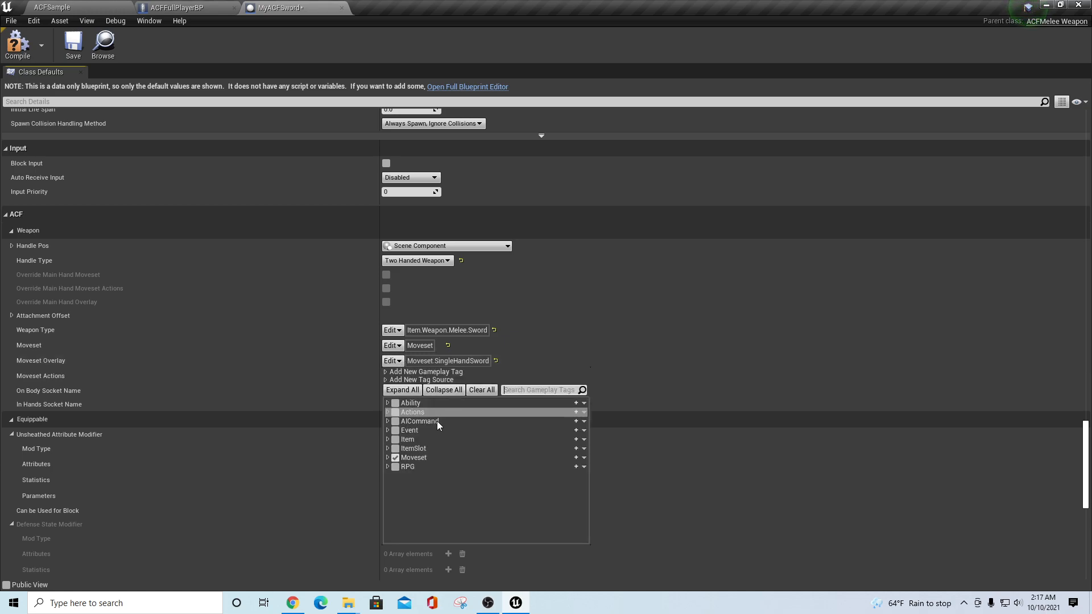
scroll(461, 465, down, 2)
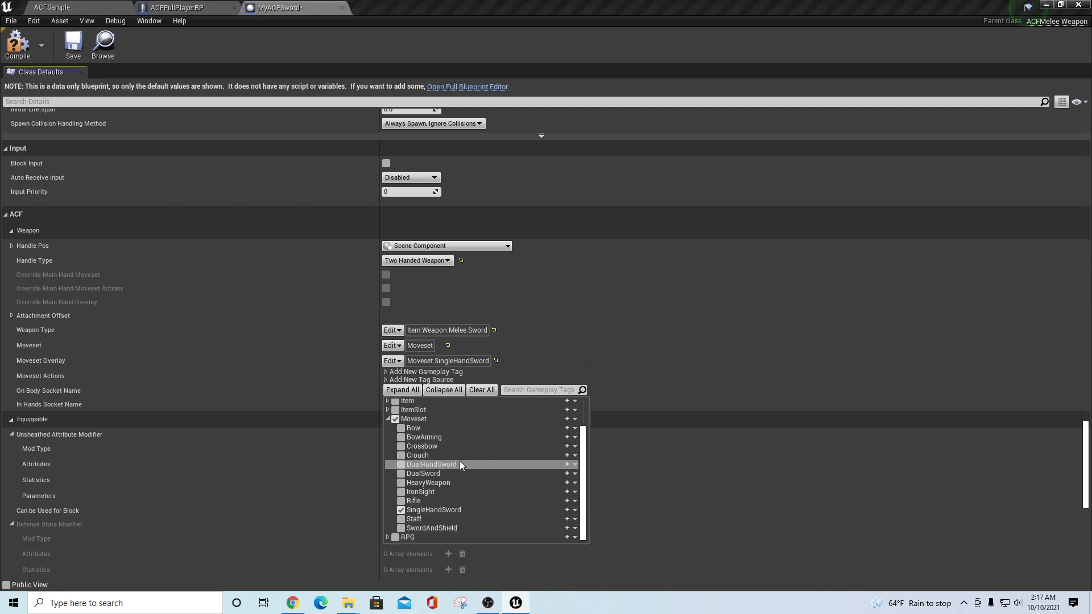
click(400, 465)
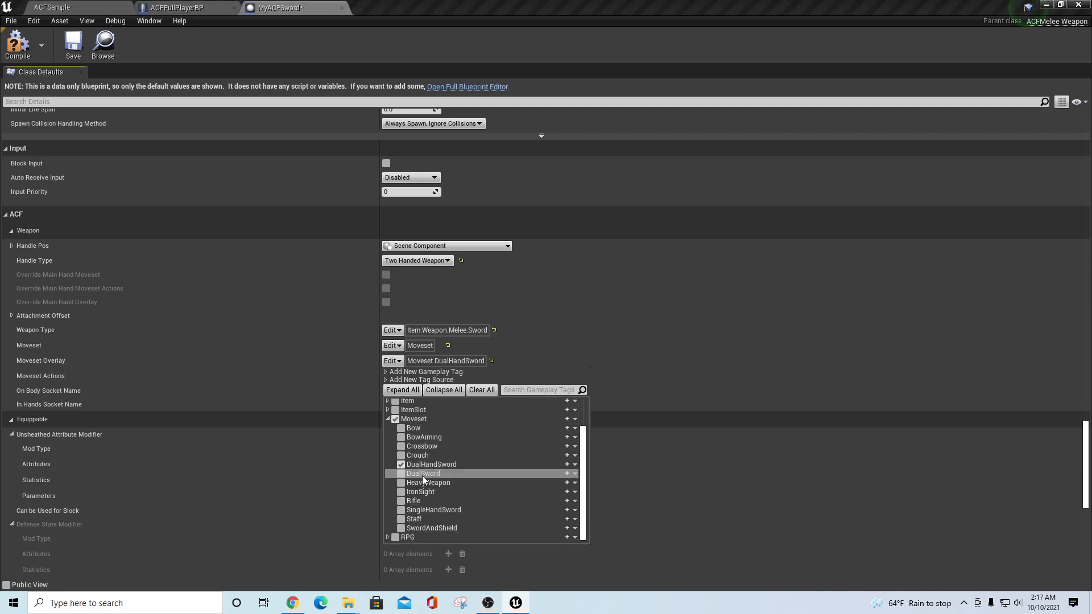
click(654, 404)
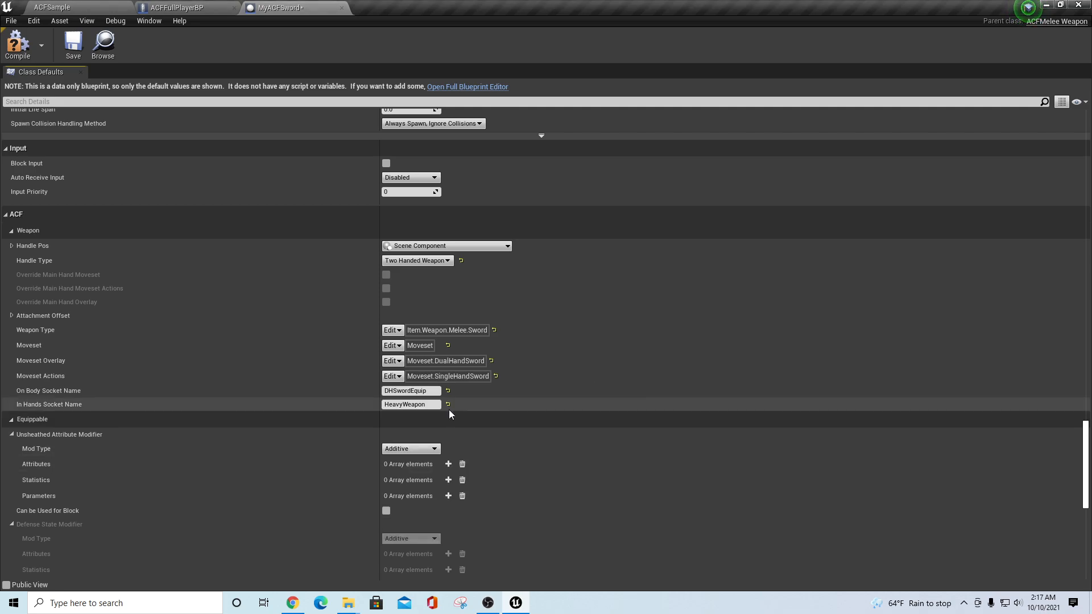
click(398, 379)
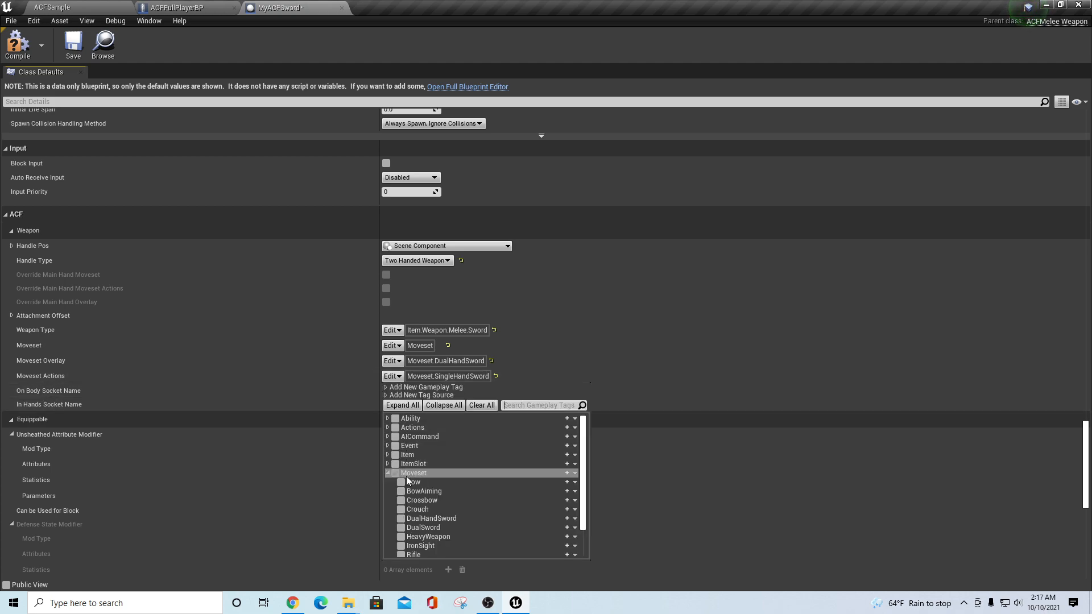
click(401, 517)
click(622, 376)
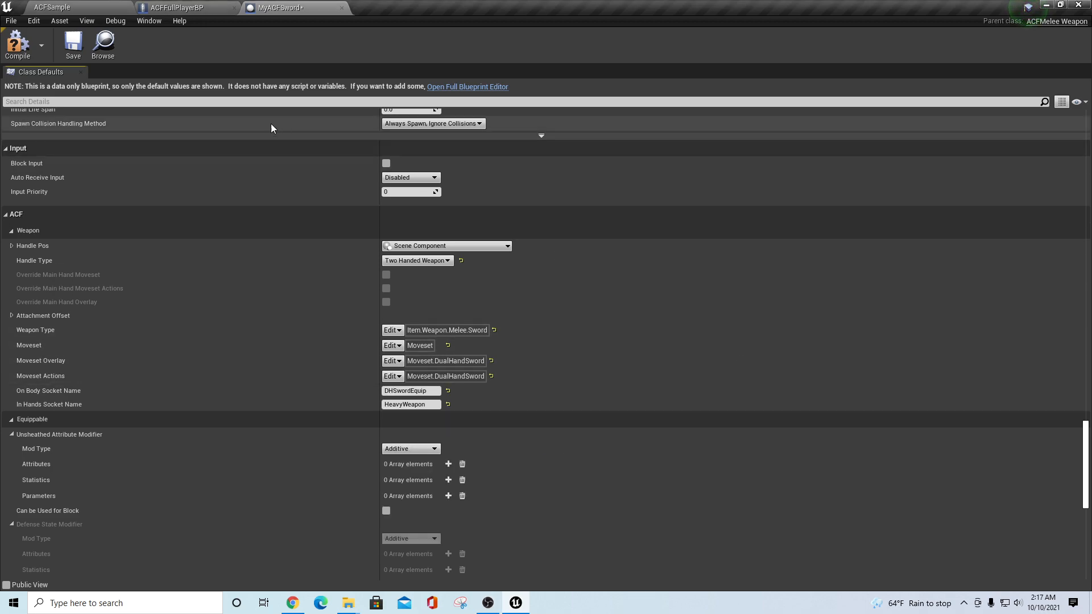
Step: Compile the MyACFSword blueprint and close both the sword and ACFFullPlayerBP editors
click(19, 46)
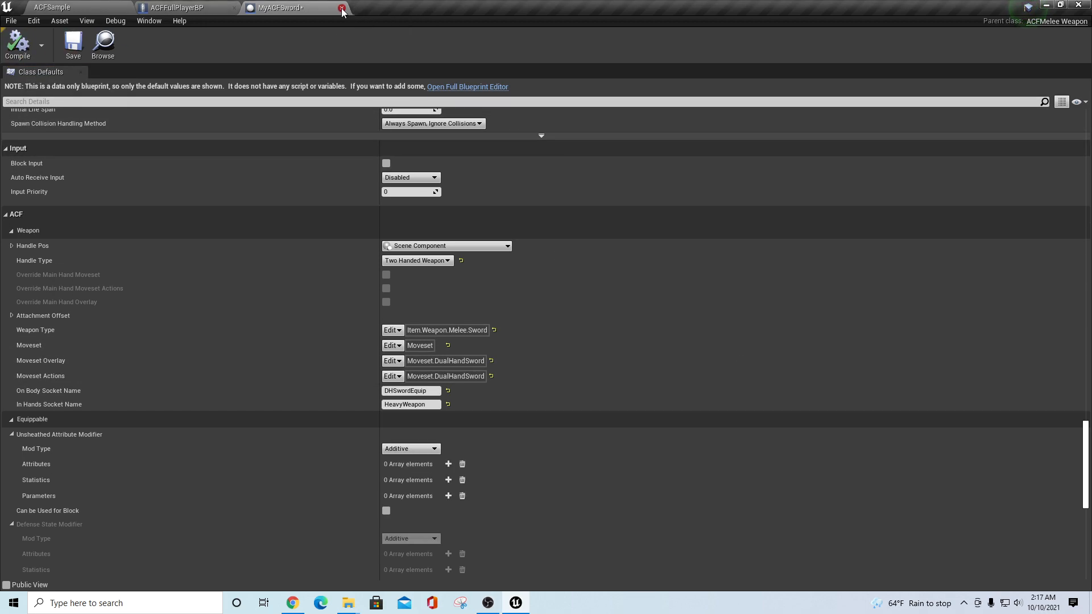
click(341, 8)
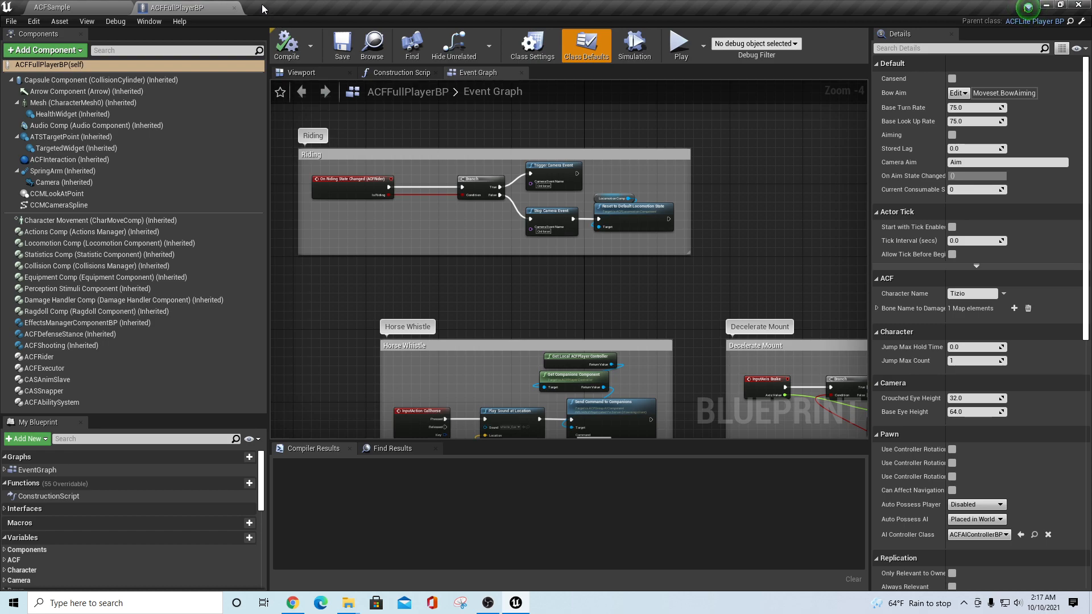
click(234, 8)
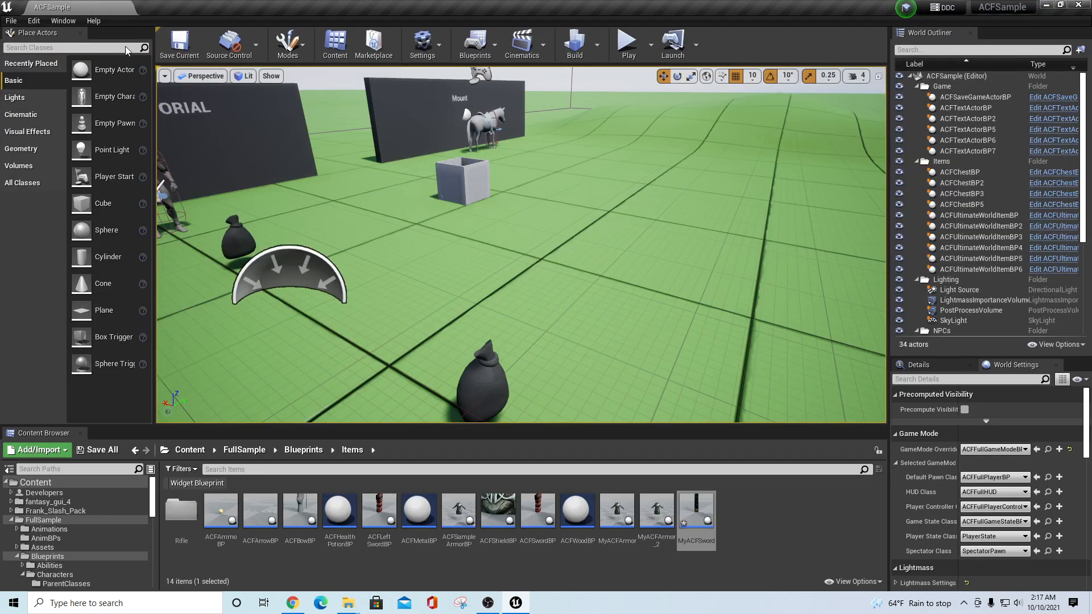
Step: Open the Mannequin_IP animations folder of Frank_RPG_Dual inside Frank_Slash_Pack, with the Content Browser enlarged
click(13, 521)
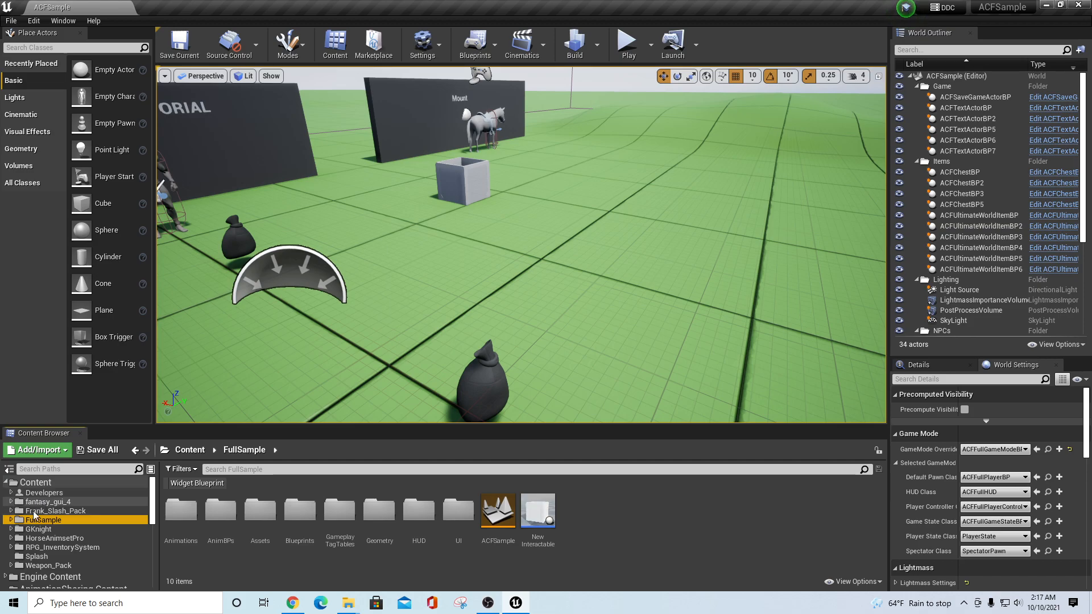
click(10, 511)
drag(388, 427, 378, 282)
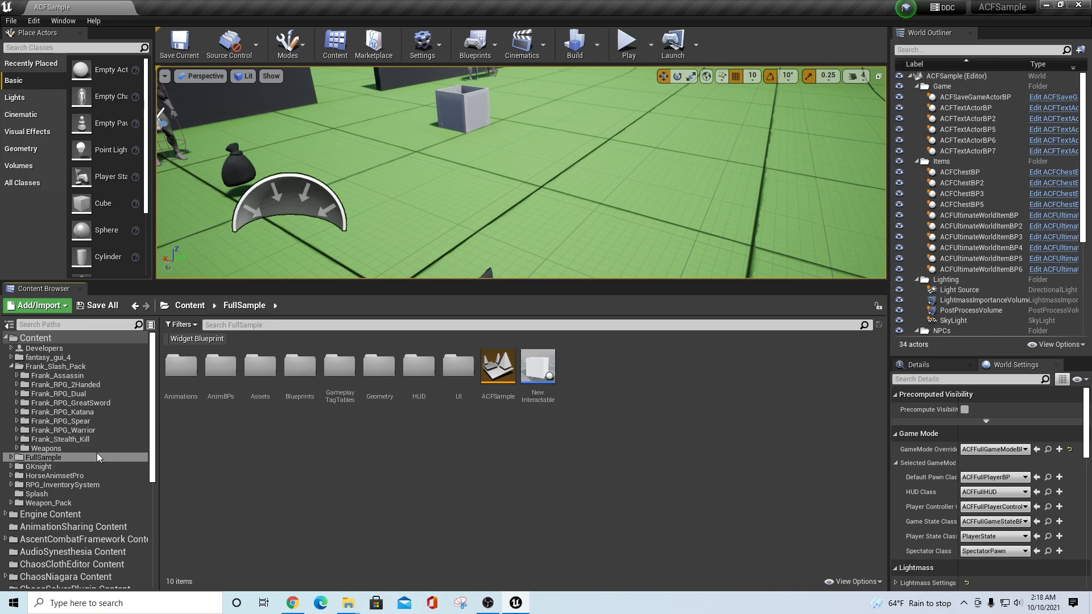
click(68, 394)
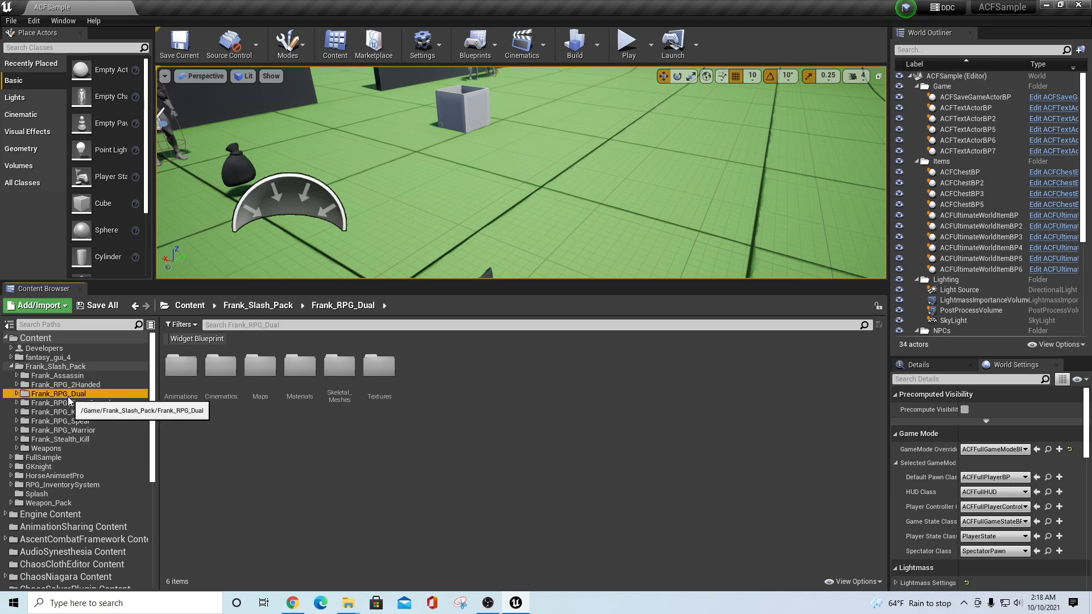
click(16, 393)
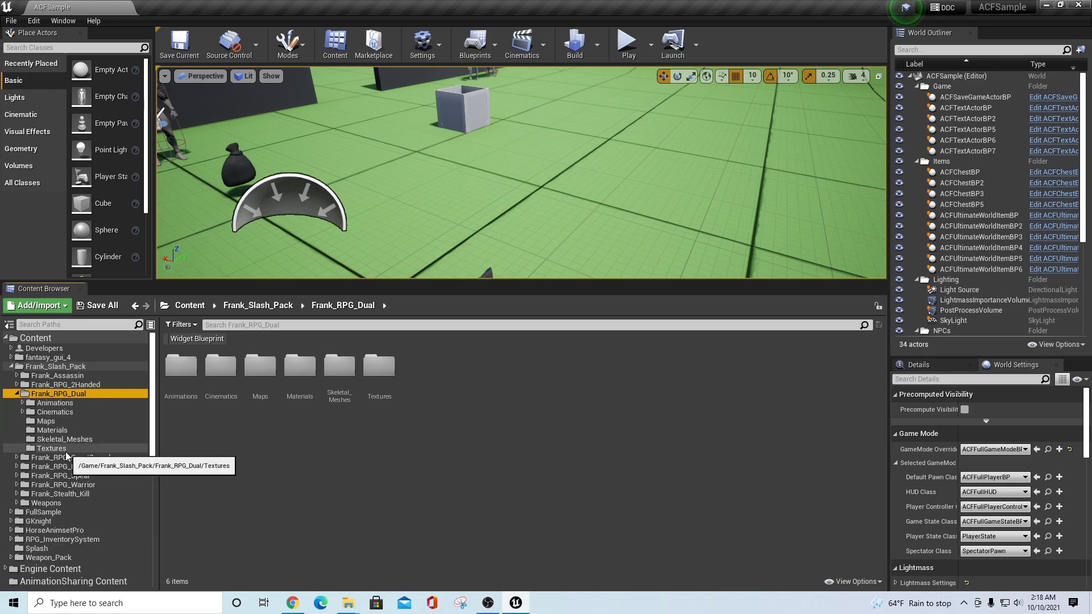
click(23, 403)
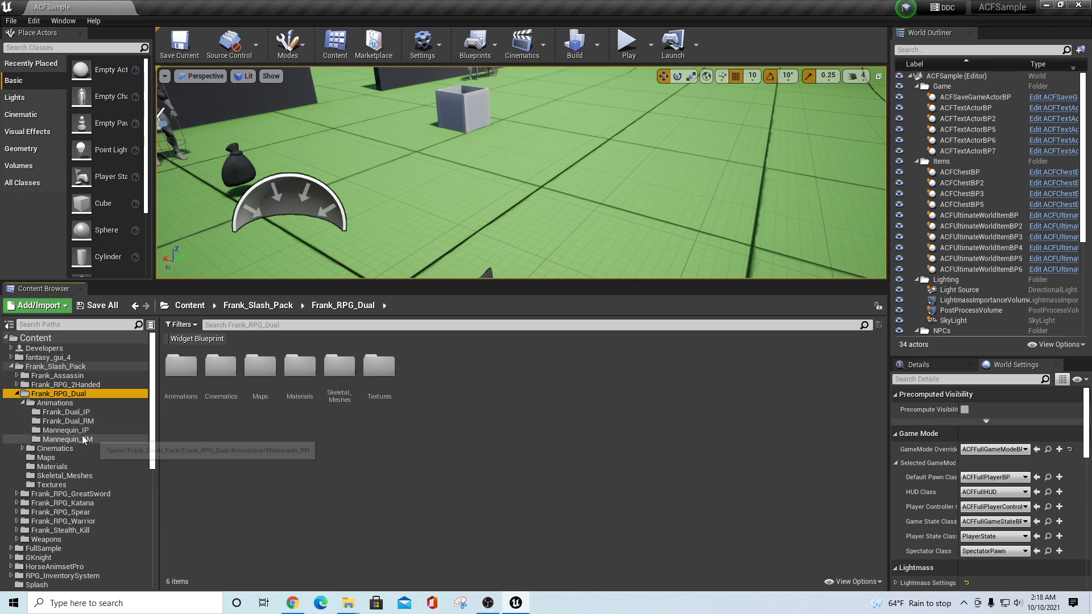
click(66, 431)
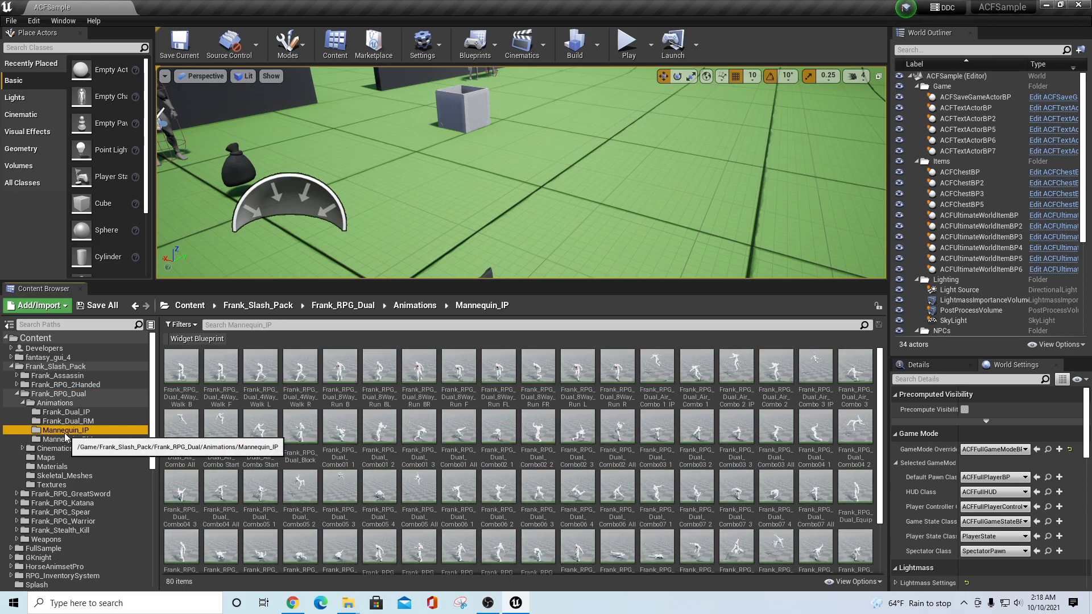
scroll(883, 443, down, 1)
drag(881, 439, 876, 367)
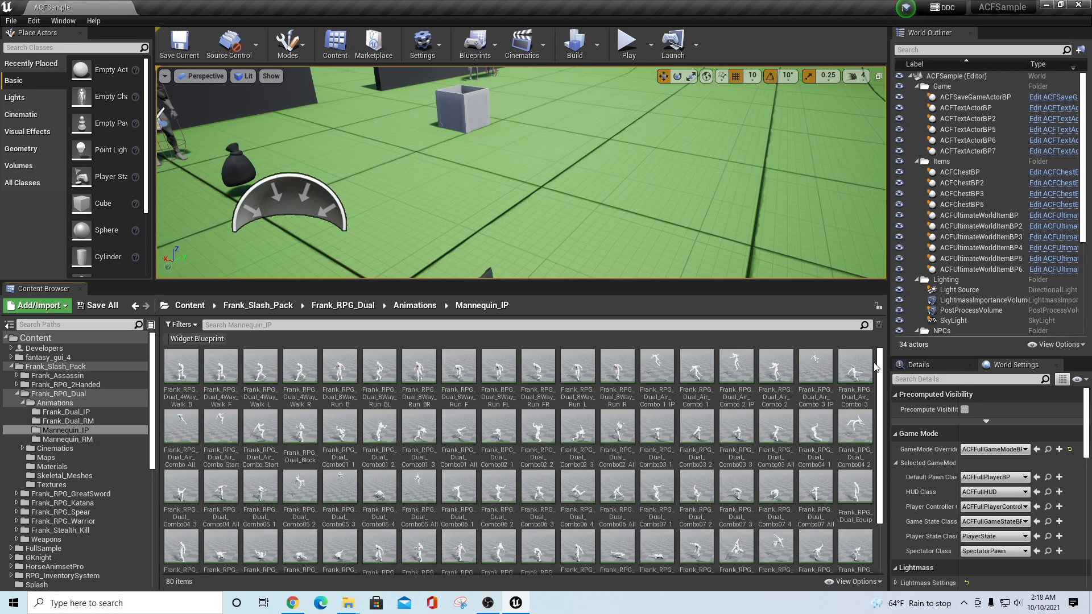
Step: Find the skeleton used by the Frank_RPG_Dual_4Way_Walk_B animation and examine its bone hierarchy
right_click(182, 372)
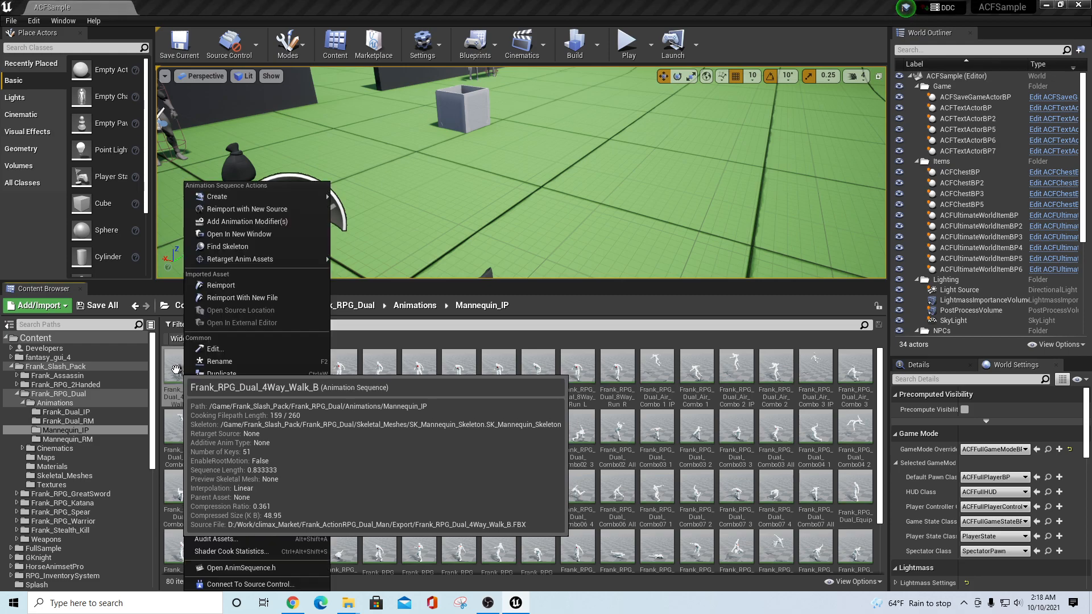
click(230, 247)
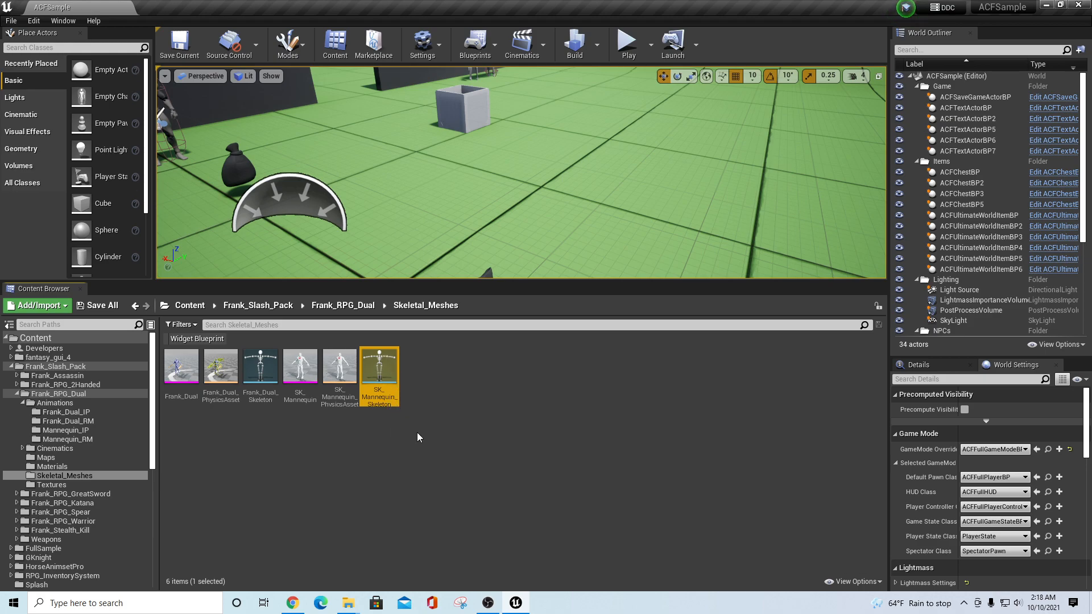
right_click(379, 367)
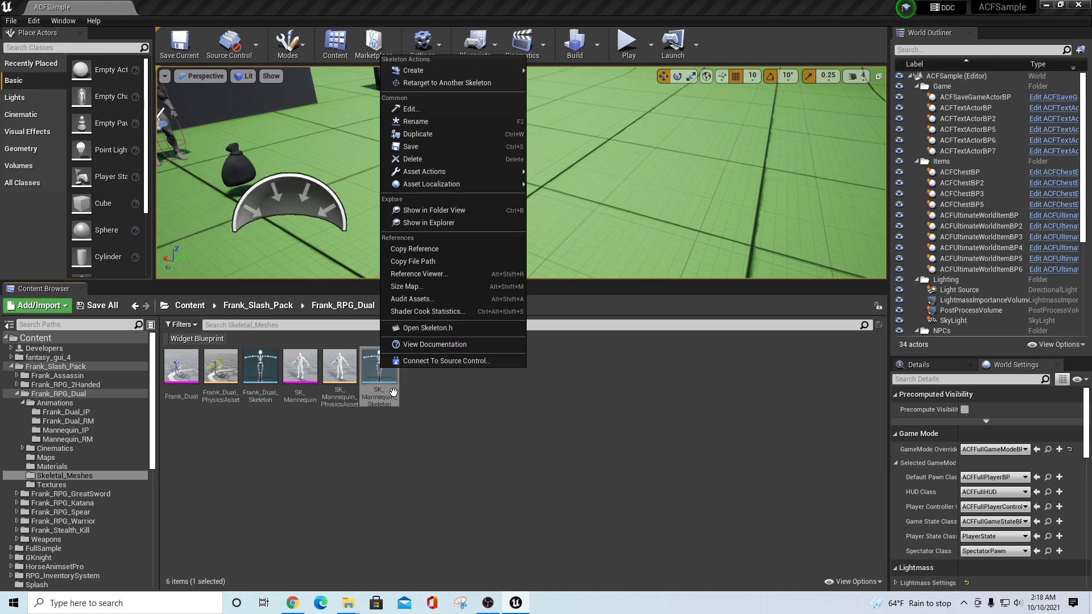
click(464, 420)
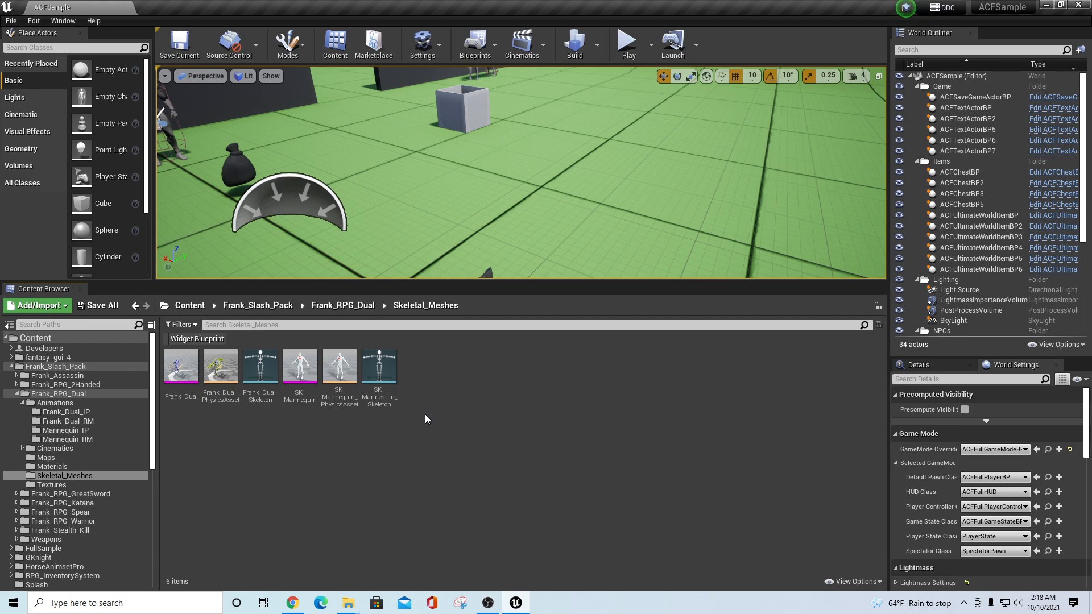
double_click(377, 366)
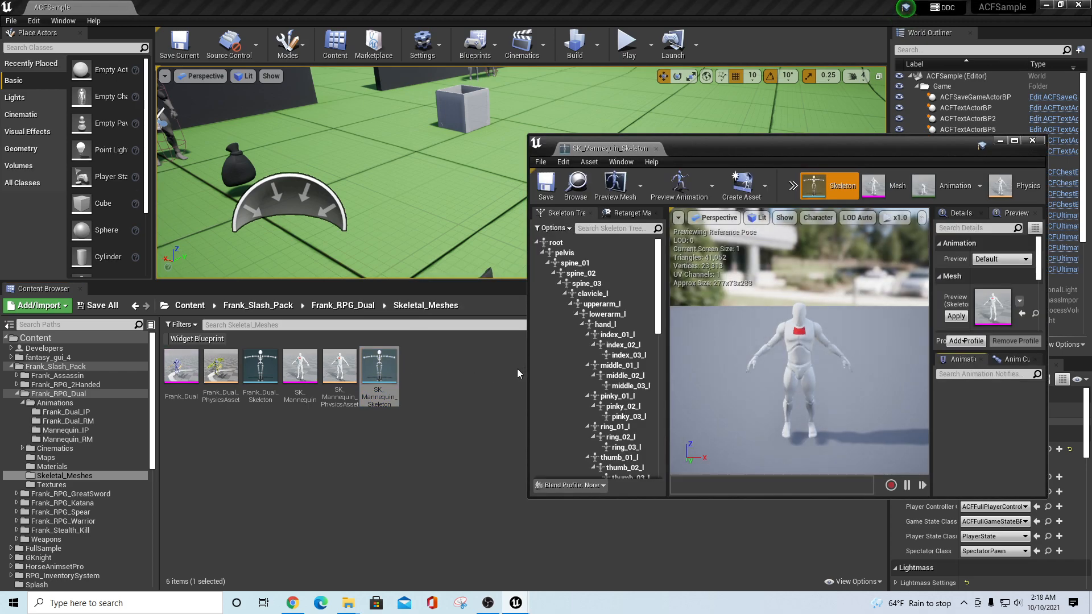
scroll(596, 359, down, 10)
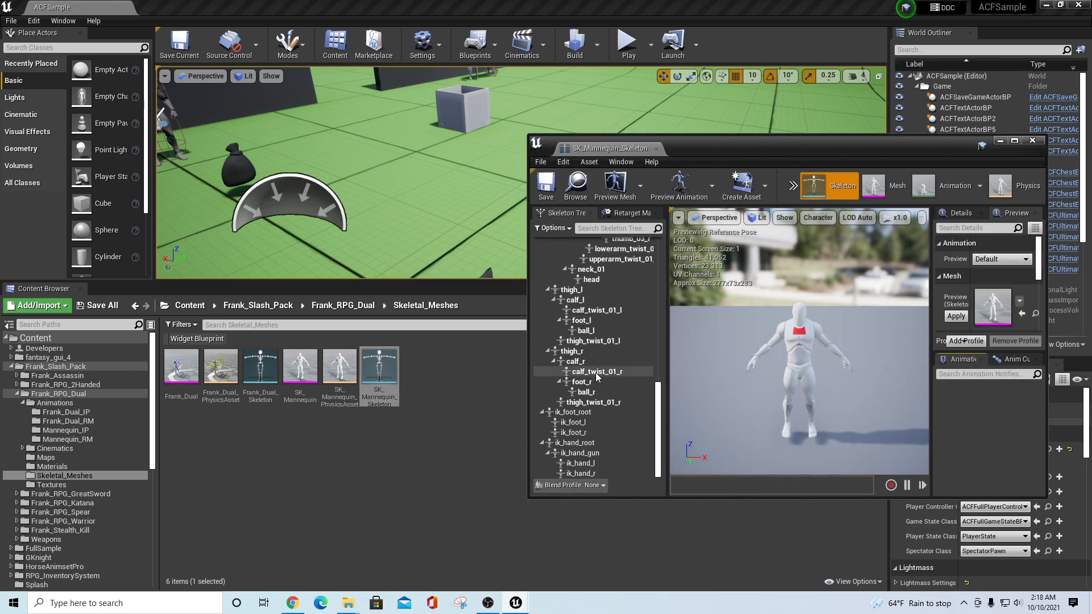
click(1032, 141)
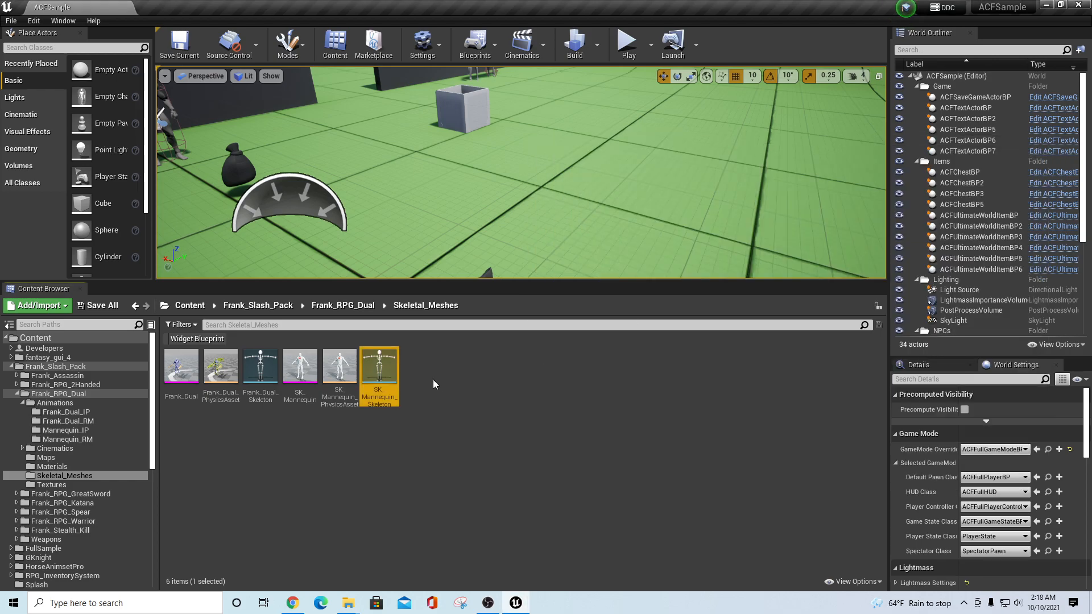
Step: Delete SK_Mannequin_Skeleton from the Frank_RPG_Dual meshes, replacing its references with UE4_Mannequin_Skeleton, and save the affected assets
right_click(389, 369)
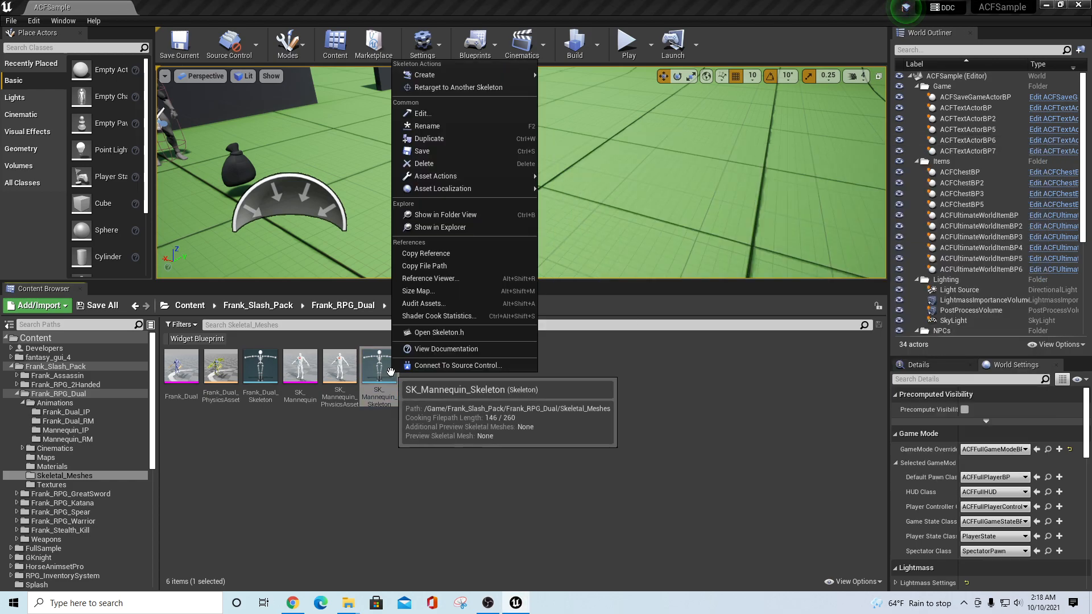
click(431, 162)
mouse_move(707, 254)
mouse_down()
mouse_move(726, 391)
mouse_move(718, 258)
mouse_up()
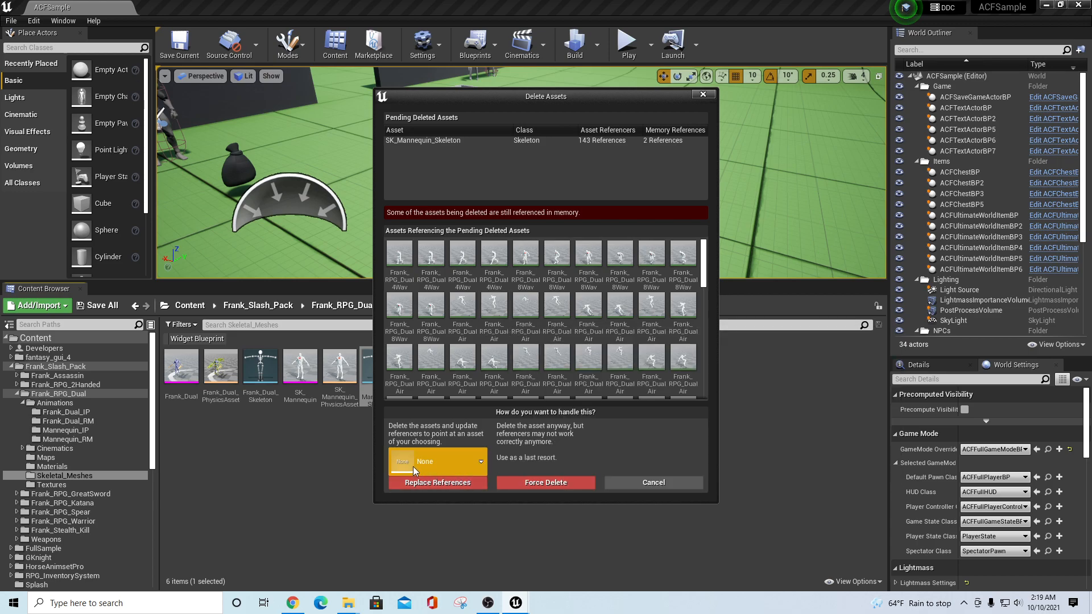
click(474, 462)
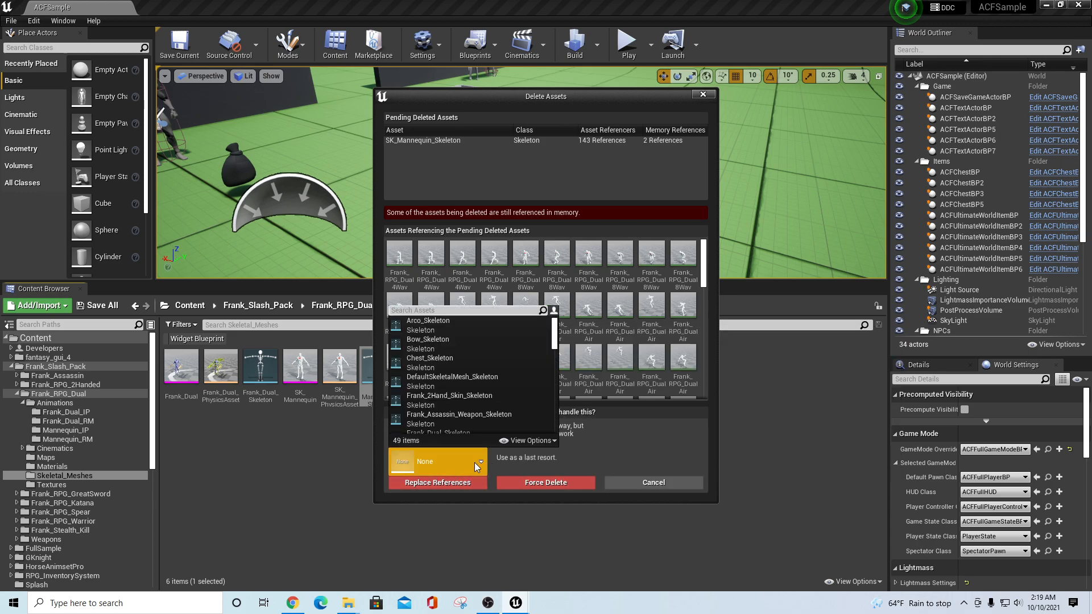
scroll(556, 342, down, 2)
drag(556, 343, 555, 414)
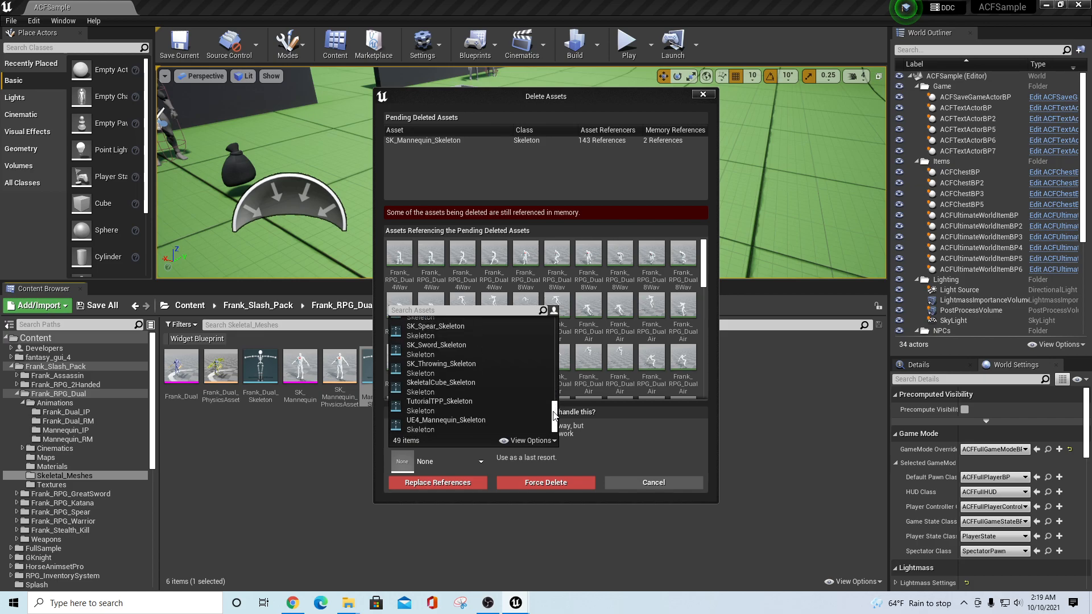
click(437, 424)
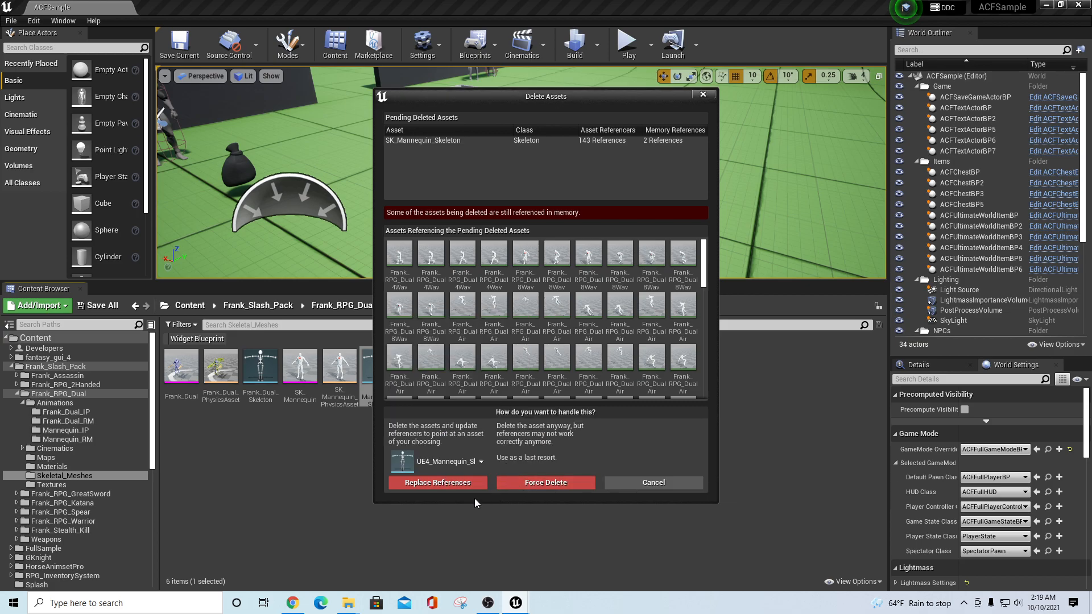
click(438, 482)
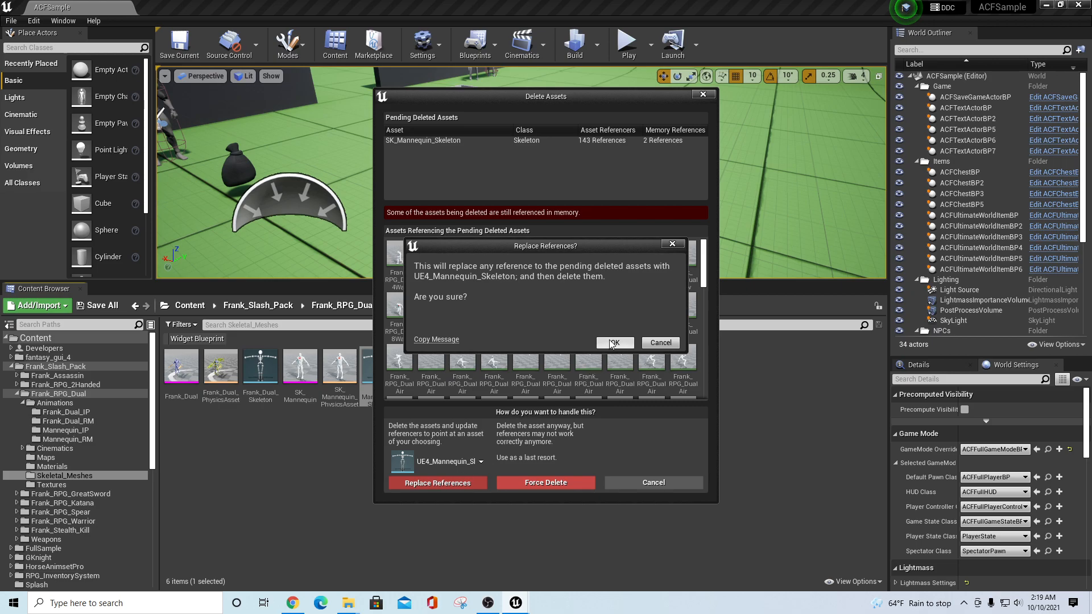
click(613, 343)
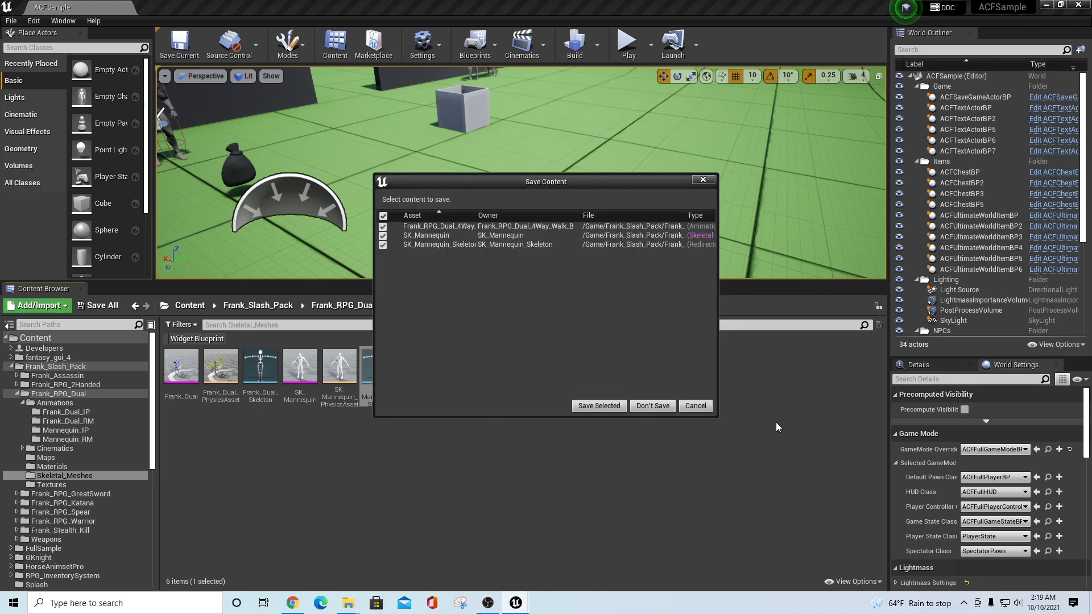
click(598, 405)
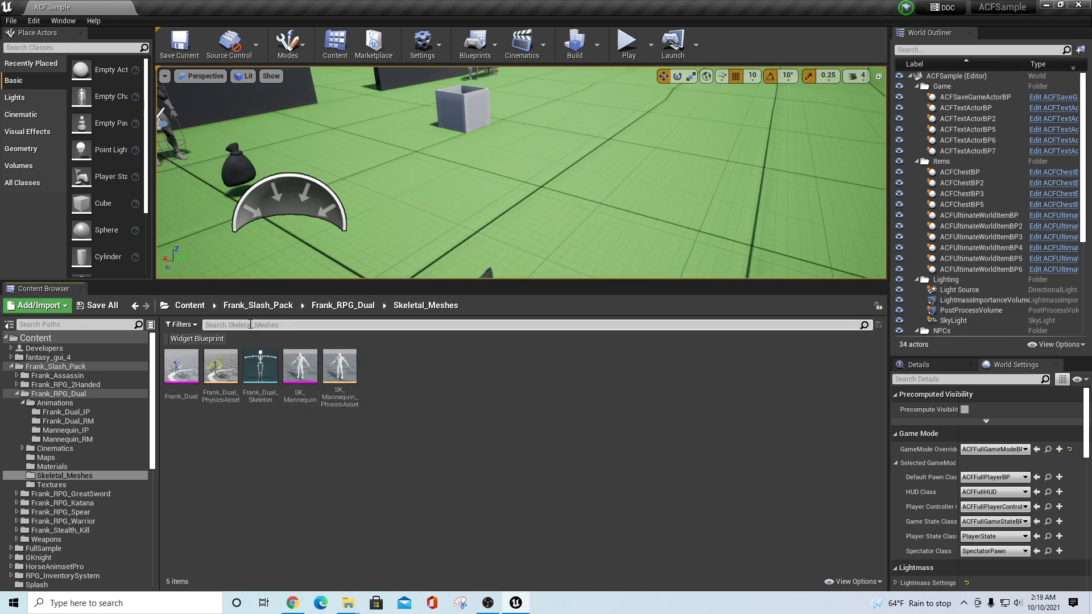
Step: Save the modified MyACFSword blueprint and show the Mannequin_IP animations of Frank_RPG_Dual in an enlarged Content Browser
click(96, 305)
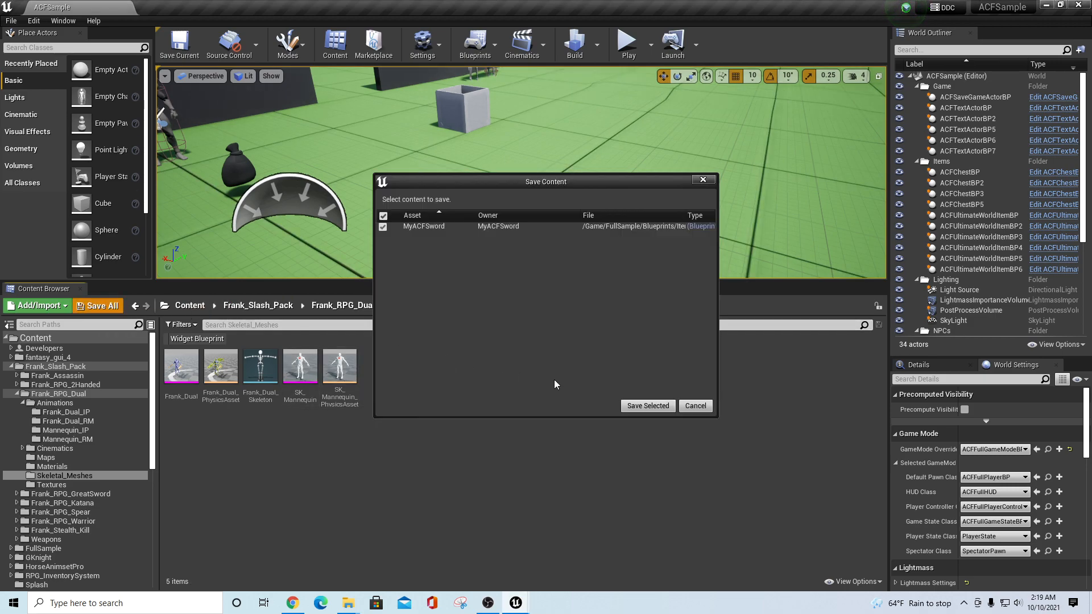
click(648, 405)
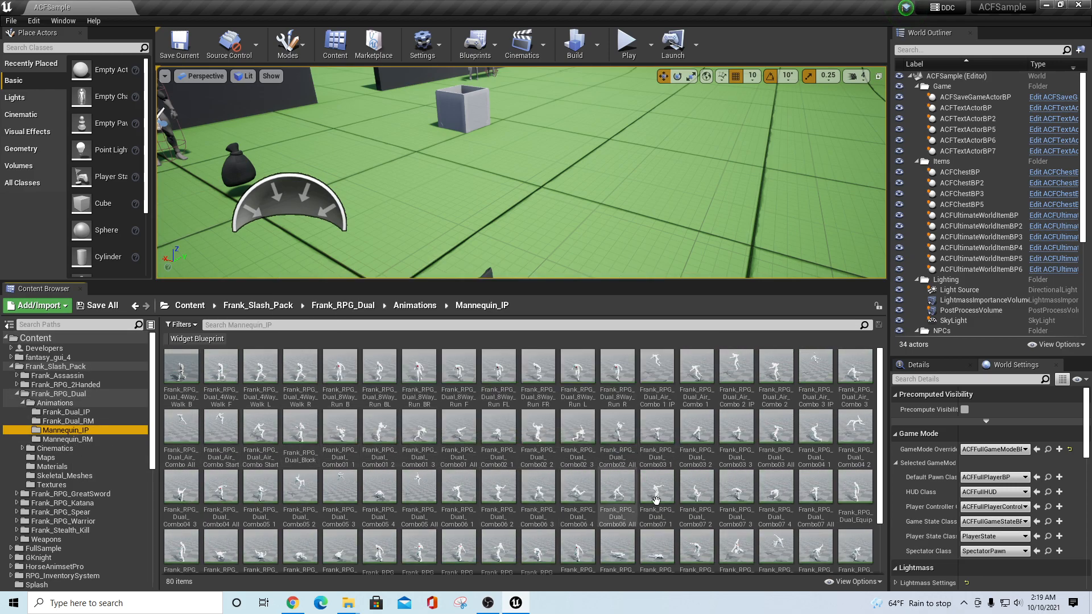
drag(569, 283, 560, 188)
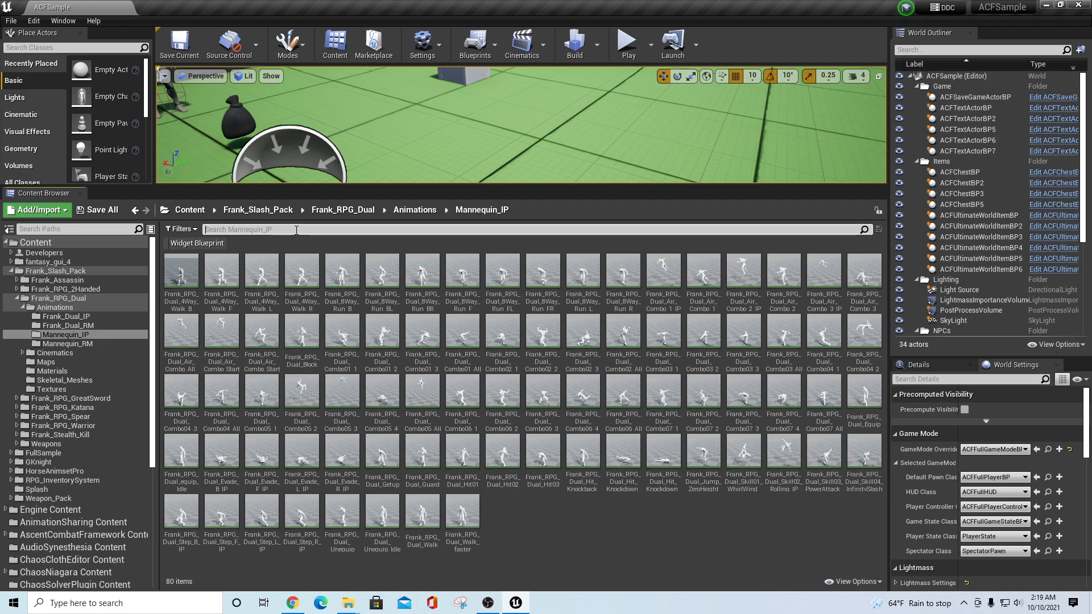
Step: Search the Mannequin_IP folder for attack animations, preview Frank_RPG_Dual_Skill03_PowerAttack, check Frank_Dual_RM with the same search, and clear the filter
text(ack)
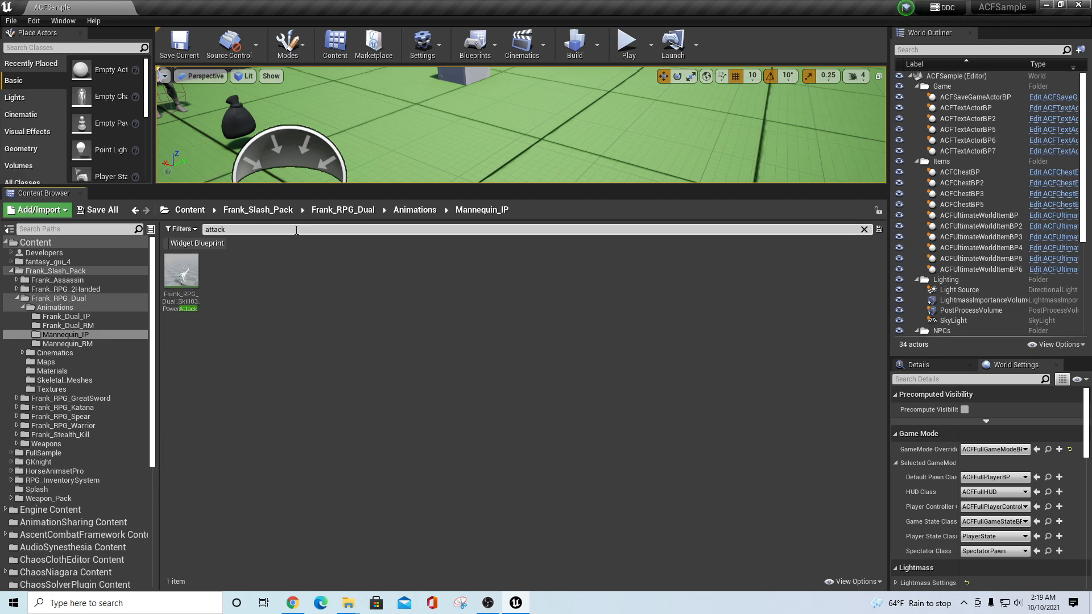
click(180, 278)
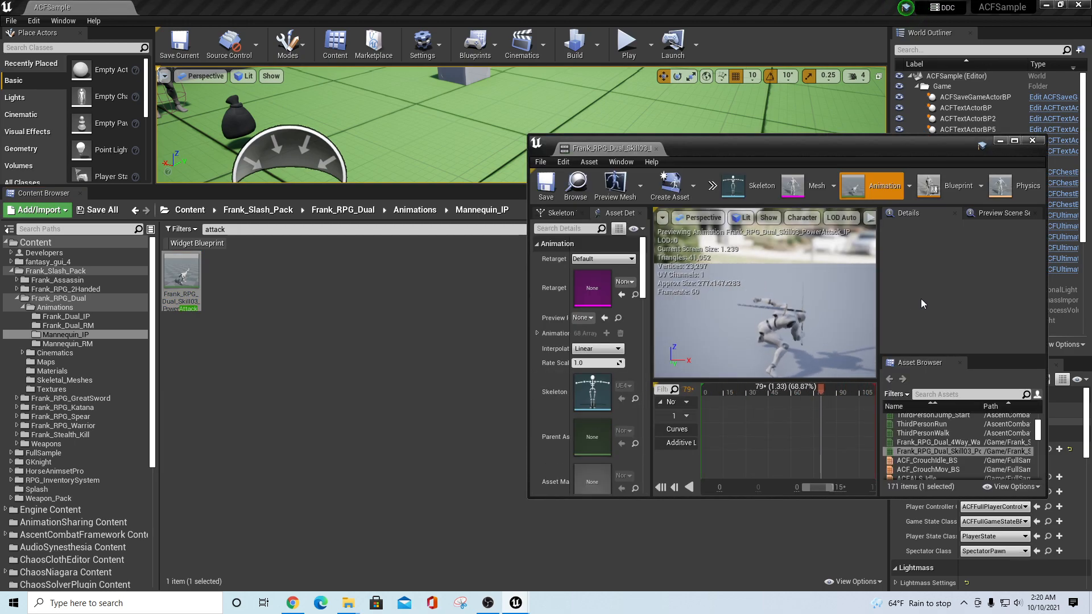
click(1032, 140)
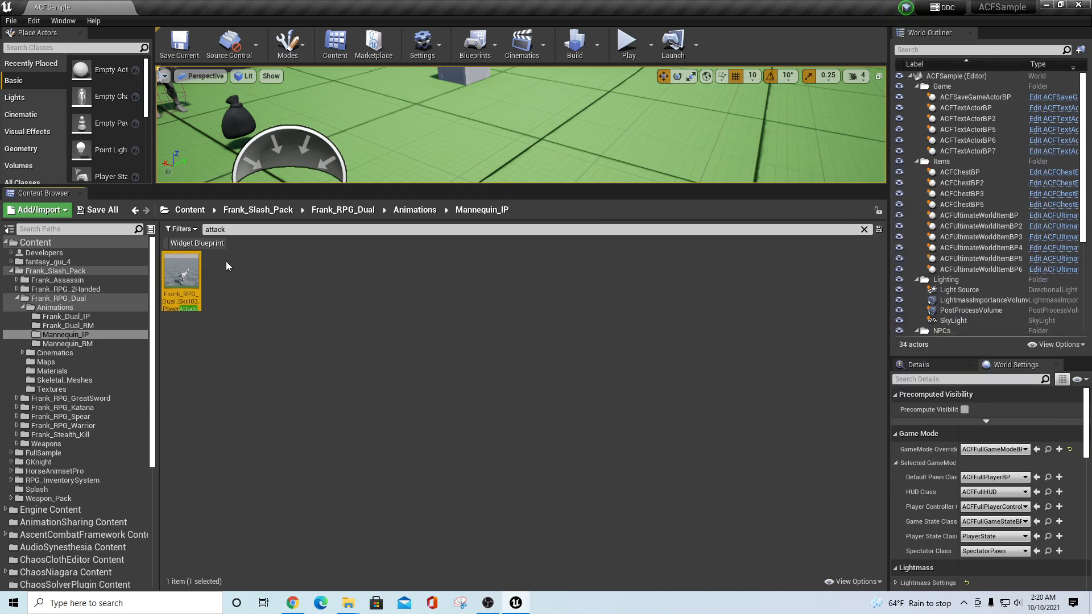
click(74, 326)
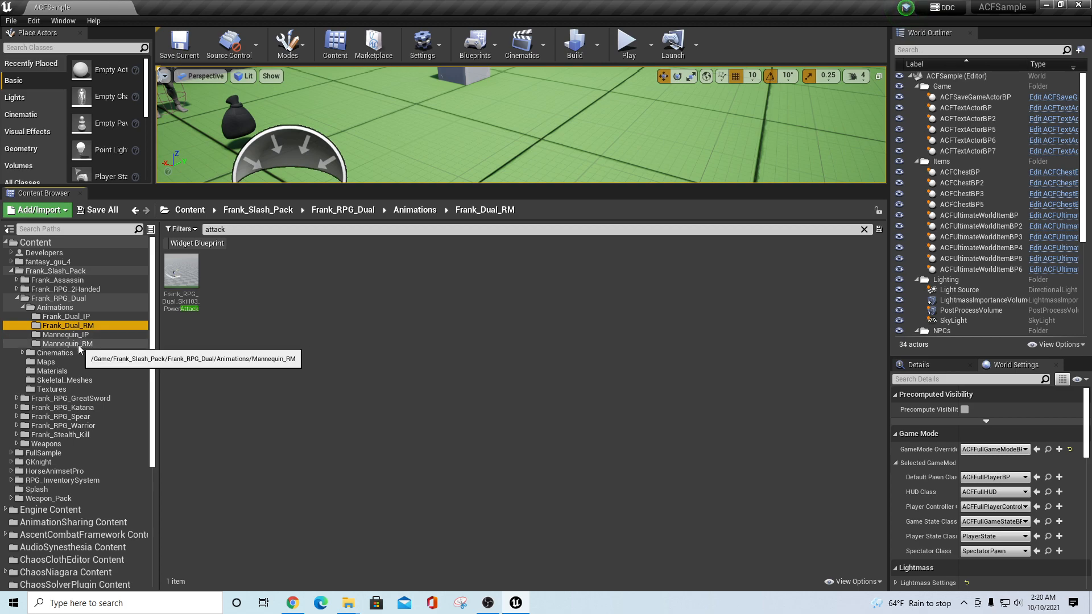
click(77, 335)
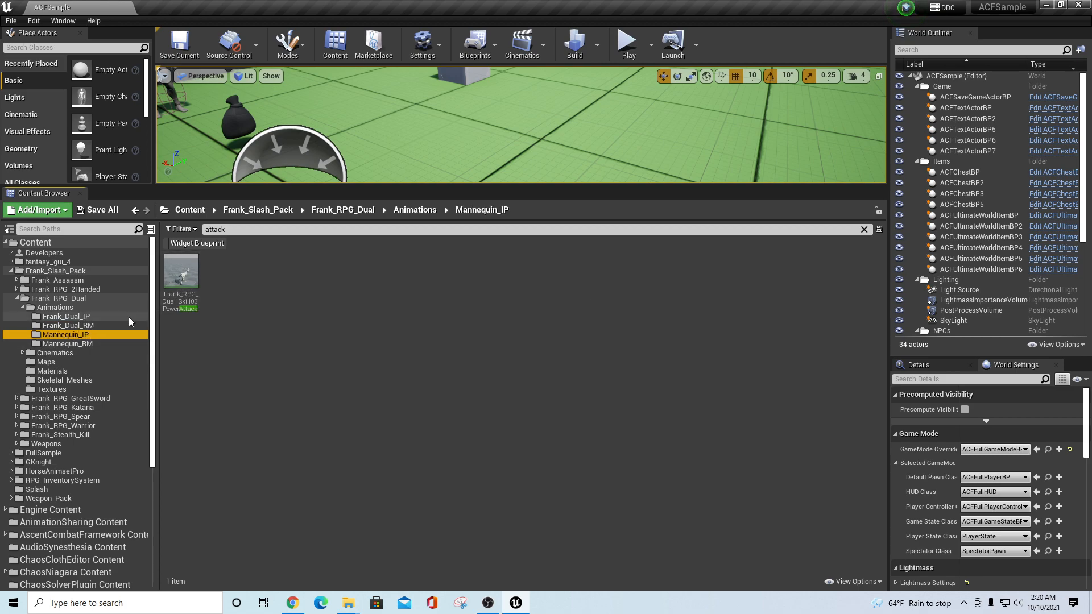
click(865, 229)
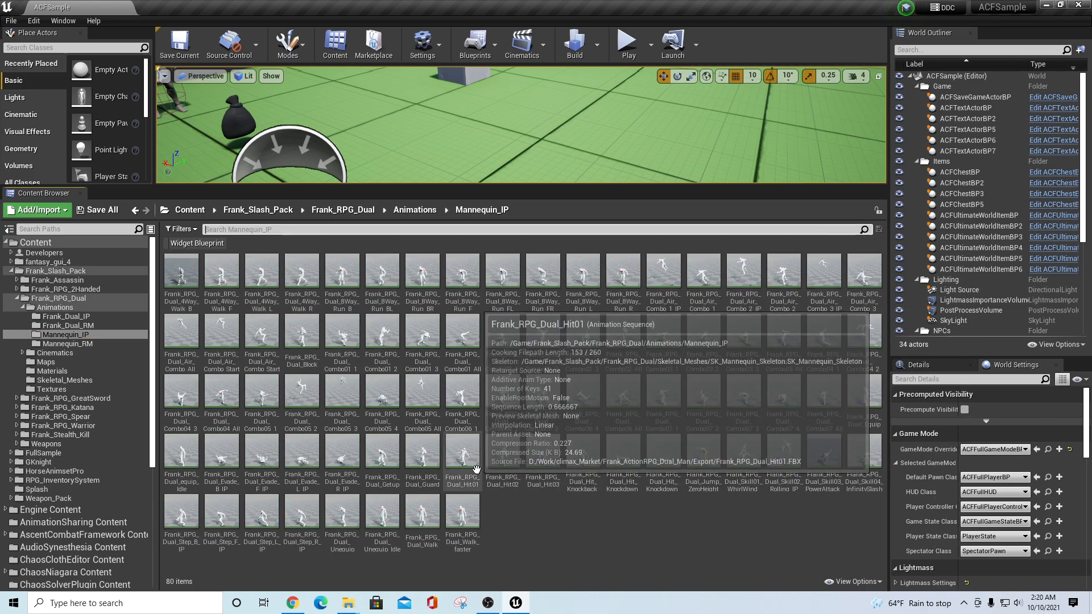
Step: Preview the Frank_RPG_Dual_Hit03 and Frank_RPG_Dual_Block animations and close their editors
double_click(541, 456)
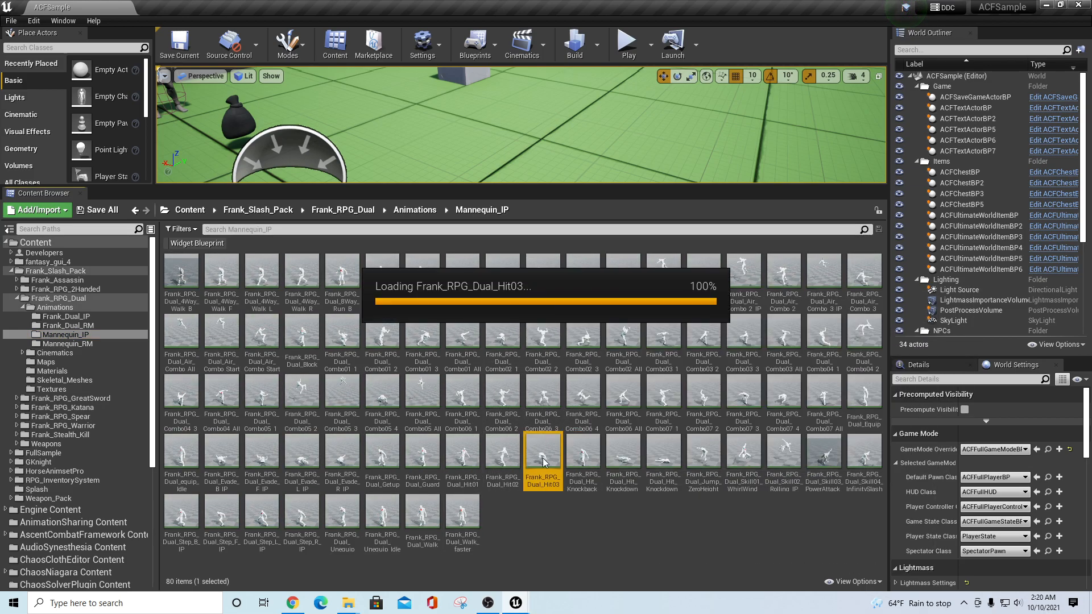
click(1032, 141)
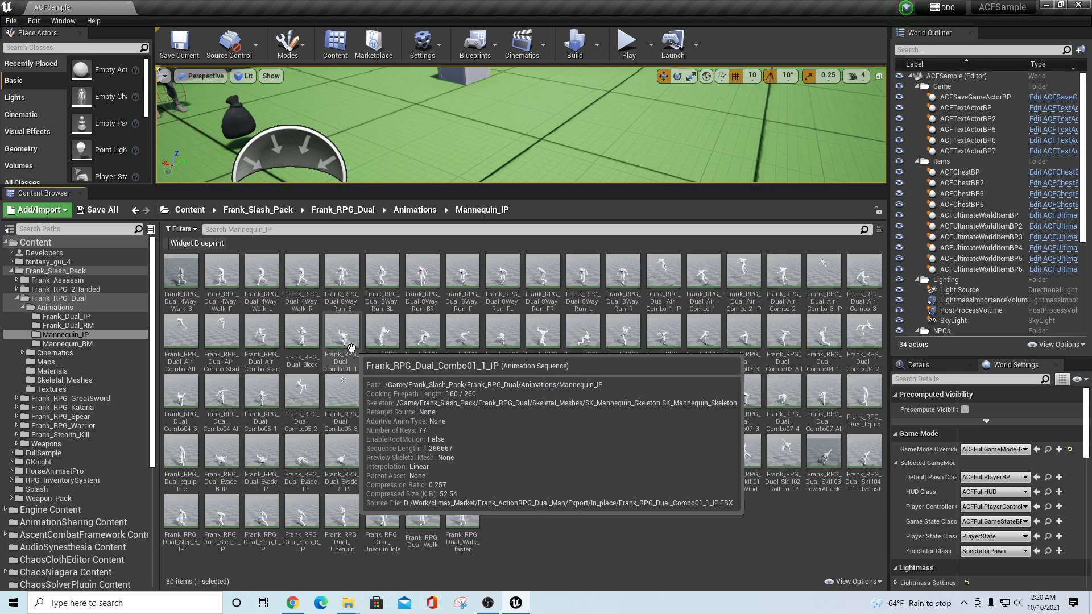
double_click(301, 335)
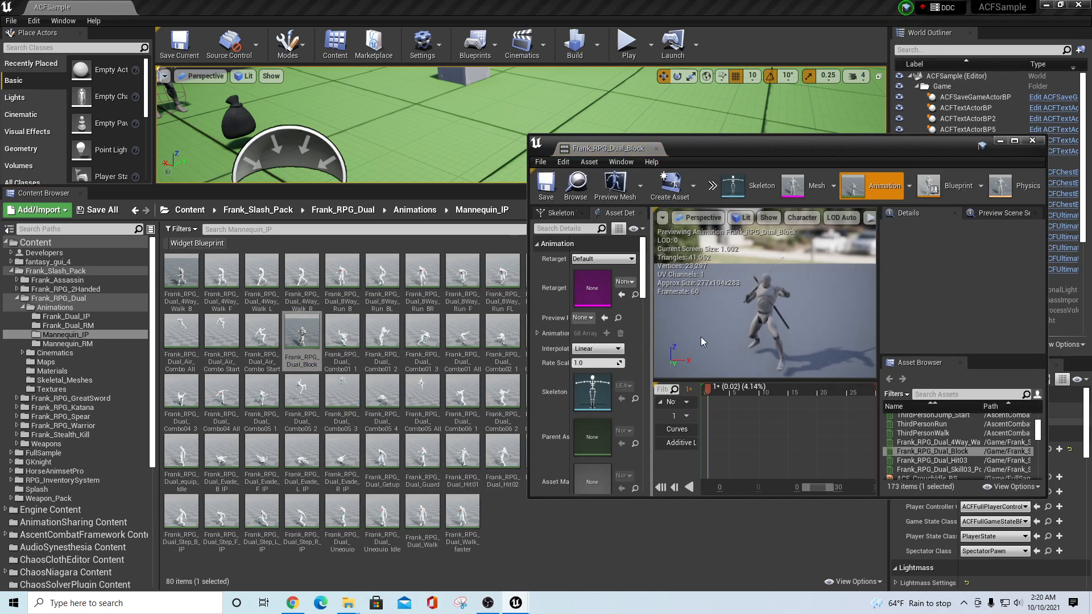
click(1032, 140)
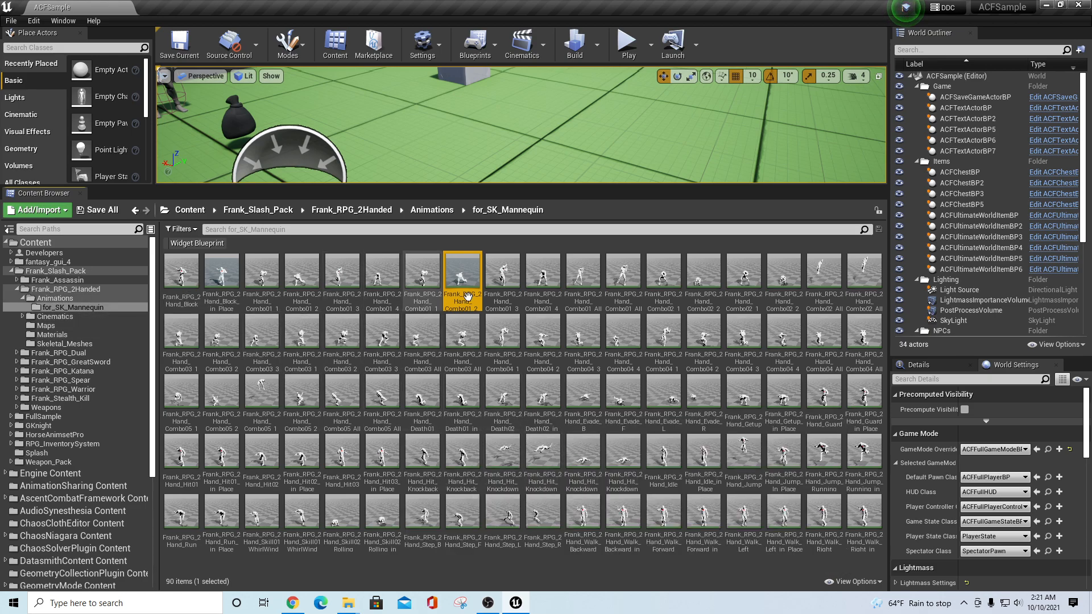
Step: Preview a Combo01 animation from the for_SK_Mannequin folder of Frank_RPG_2Handed, close its editor, and collapse the Frank_RPG_2Handed folder
double_click(339, 275)
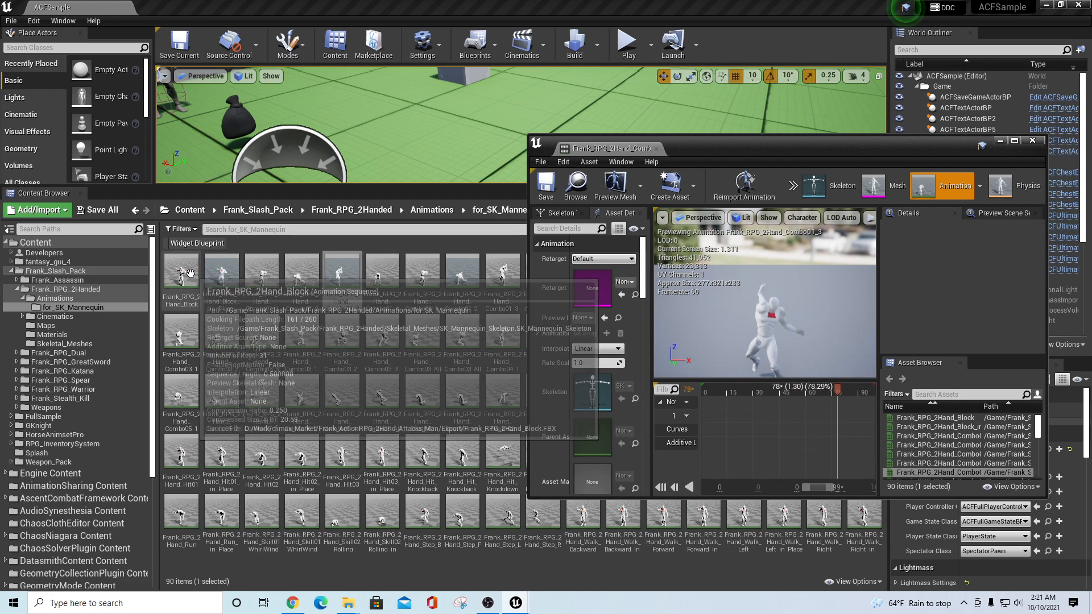
click(1031, 141)
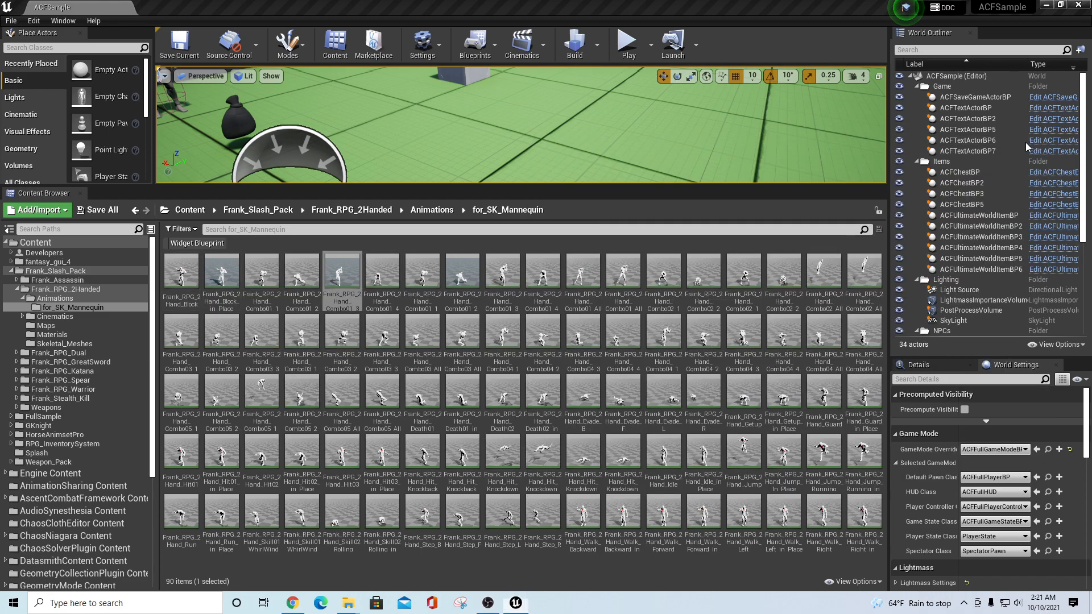
click(17, 290)
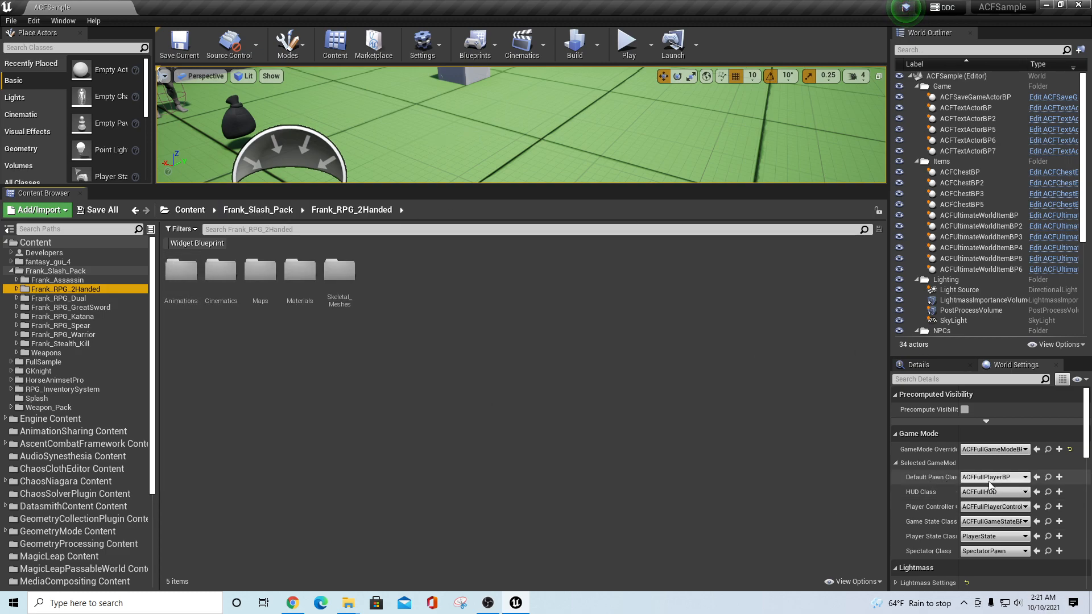
Step: Open ACFFullPlayerBP, locate its mesh's animation class, and open the ACF_FULLAnimBP animation blueprint in a maximized window
click(1048, 477)
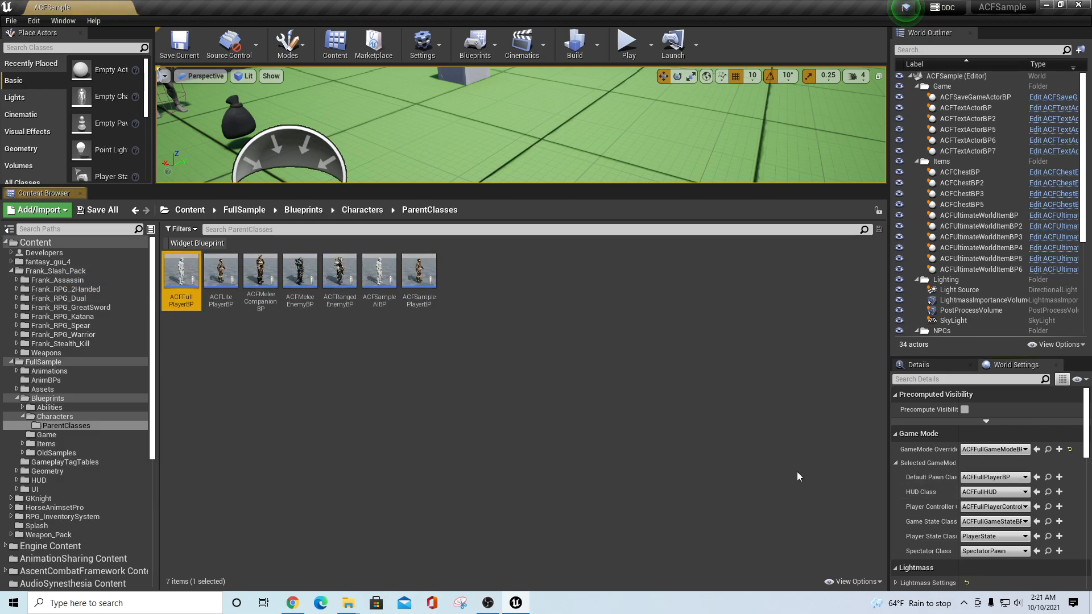
double_click(187, 273)
click(64, 103)
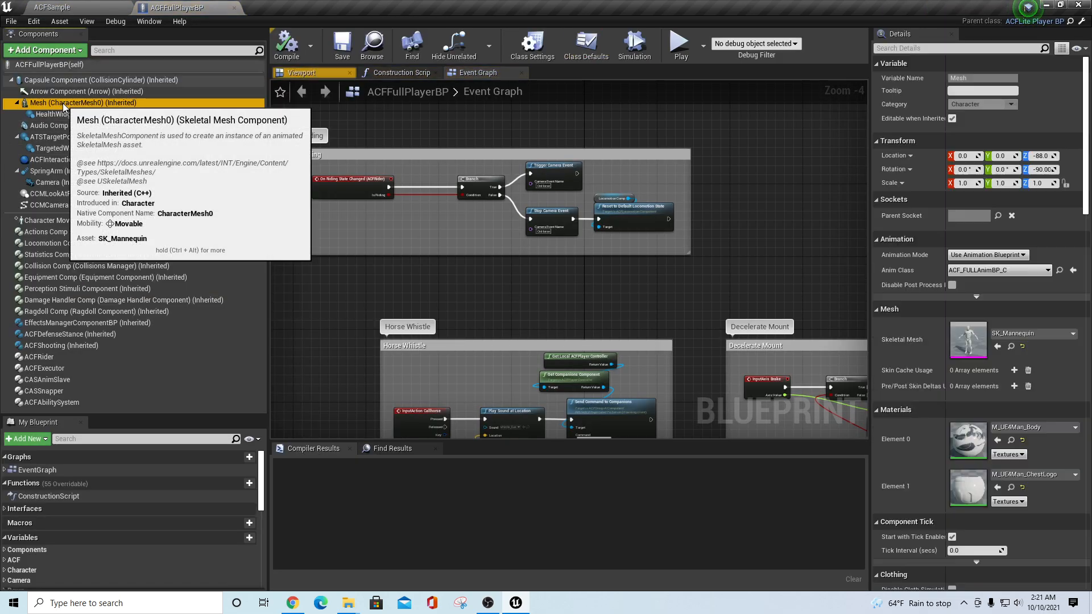
click(1060, 270)
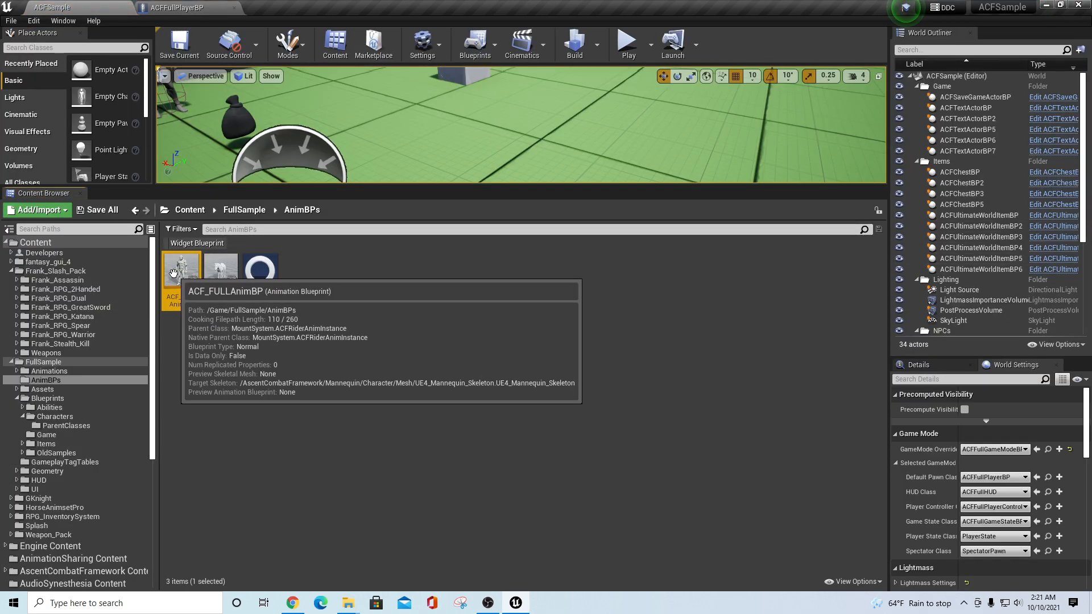
double_click(173, 273)
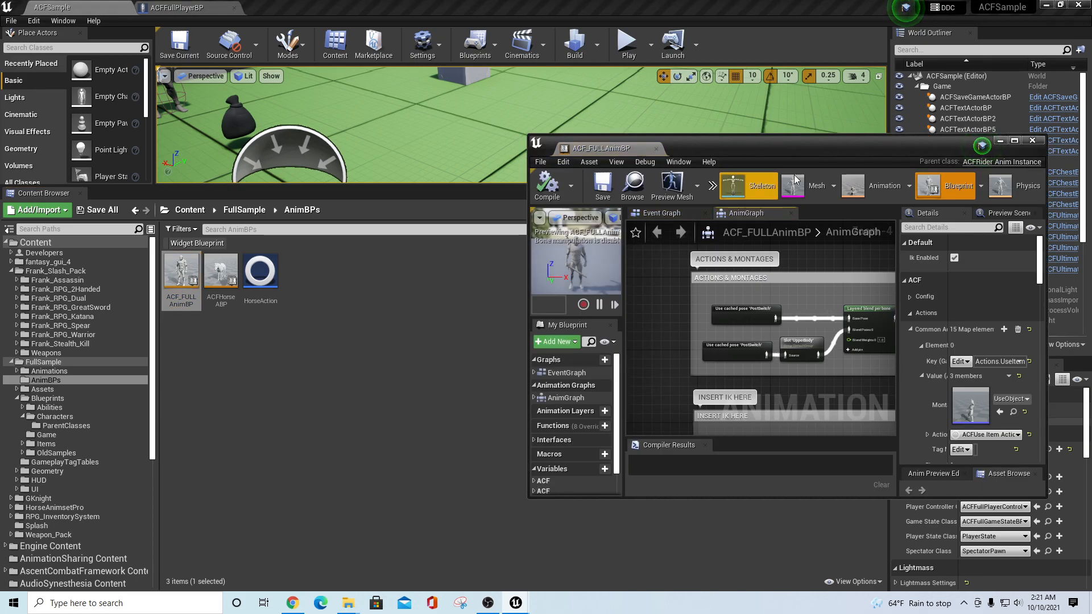
double_click(844, 148)
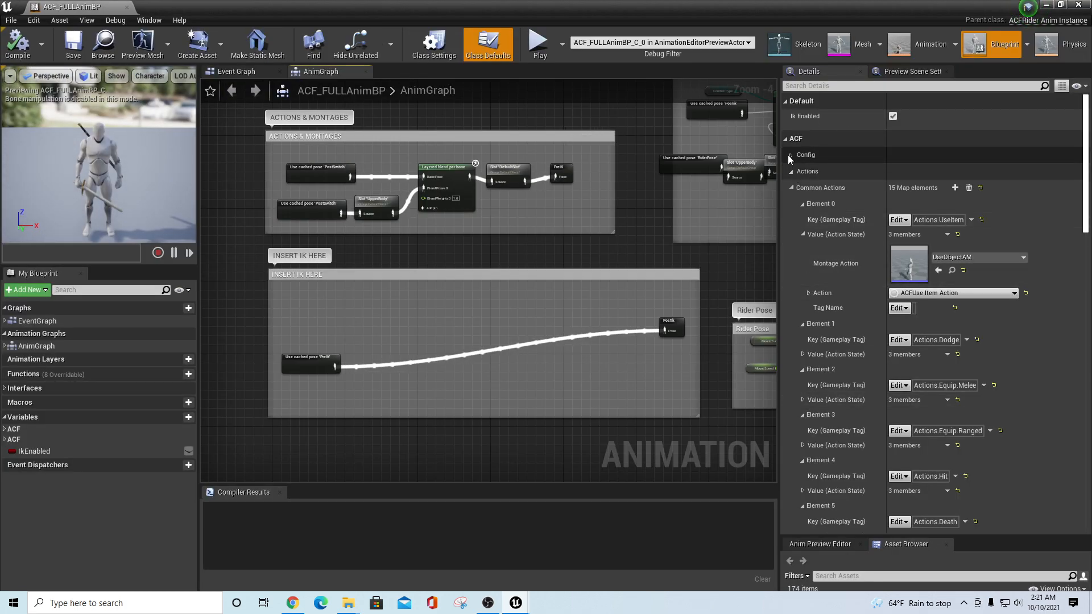
Step: Examine the Movesets and Overlays arrays in the class defaults, including the settings of the Moveset.SwordAndShield overlay
click(790, 172)
click(791, 187)
click(790, 188)
click(791, 203)
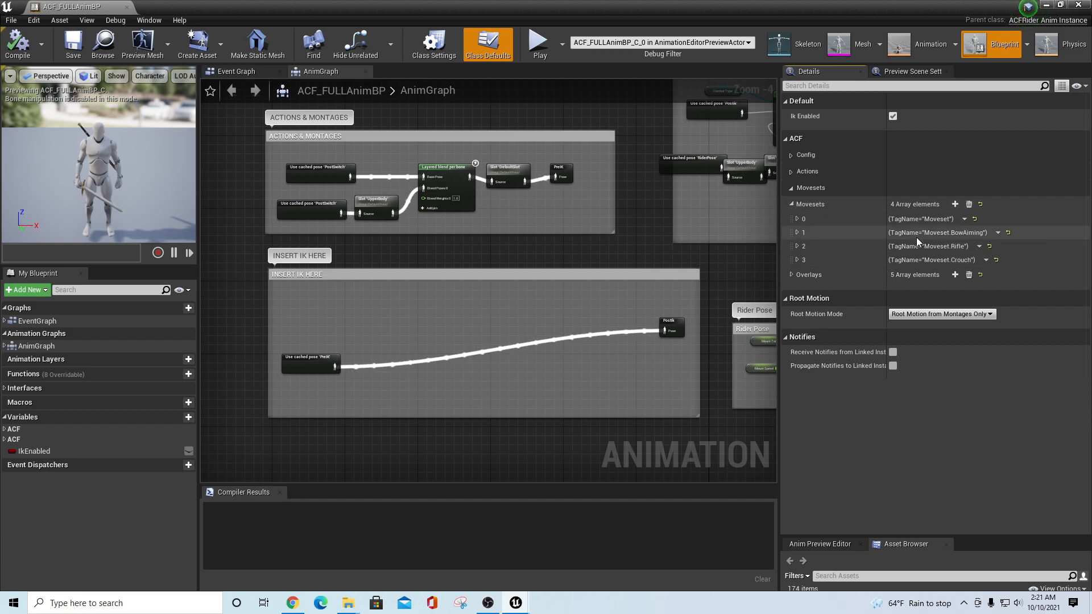
mouse_move(921, 265)
click(791, 275)
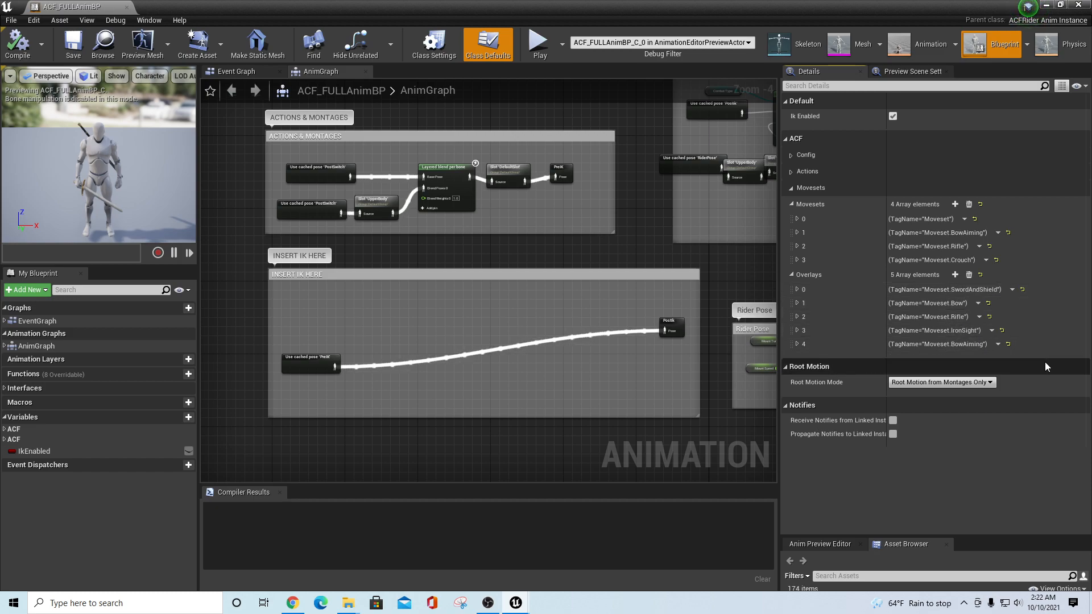
click(797, 290)
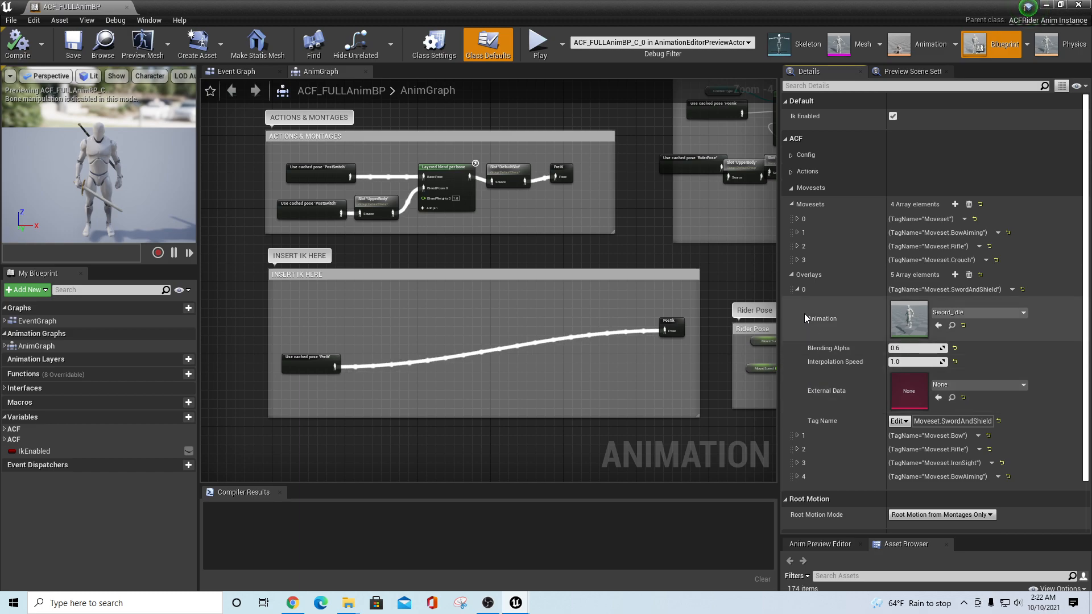
scroll(834, 374, down, 2)
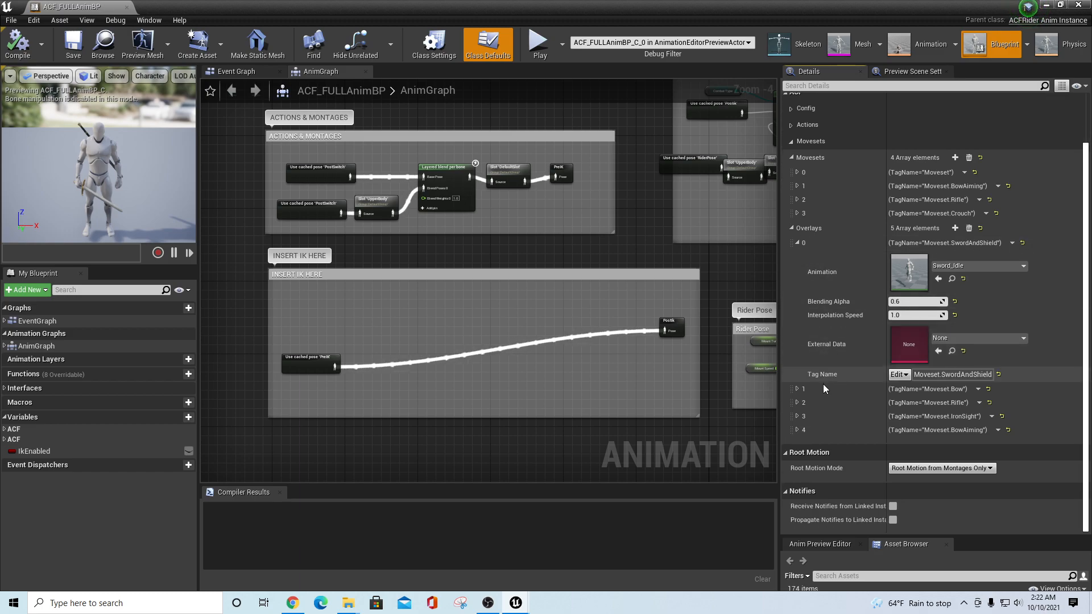
scroll(824, 346, up, 2)
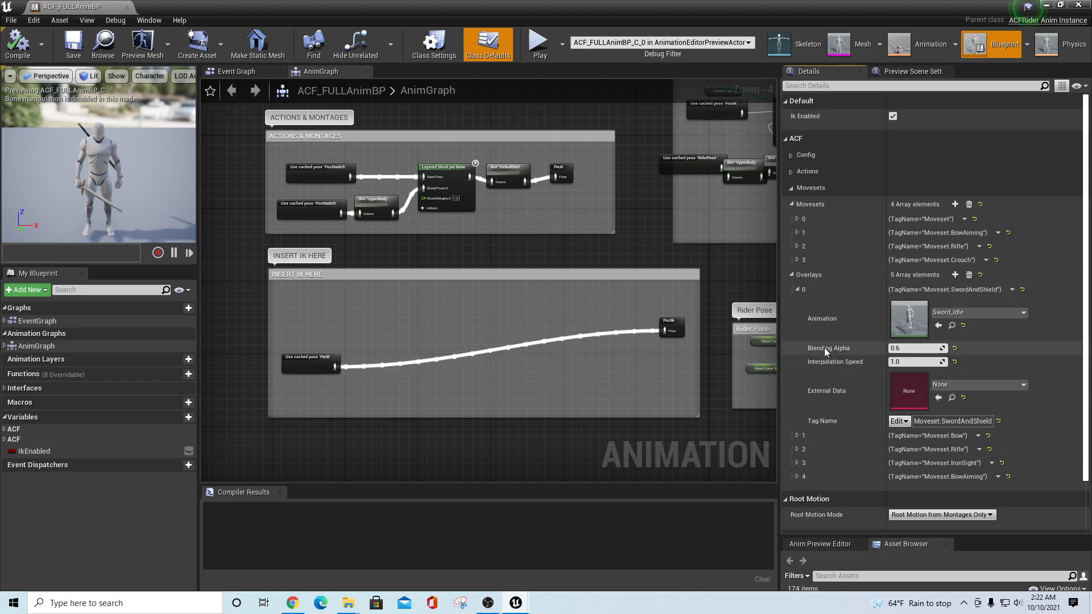
click(790, 204)
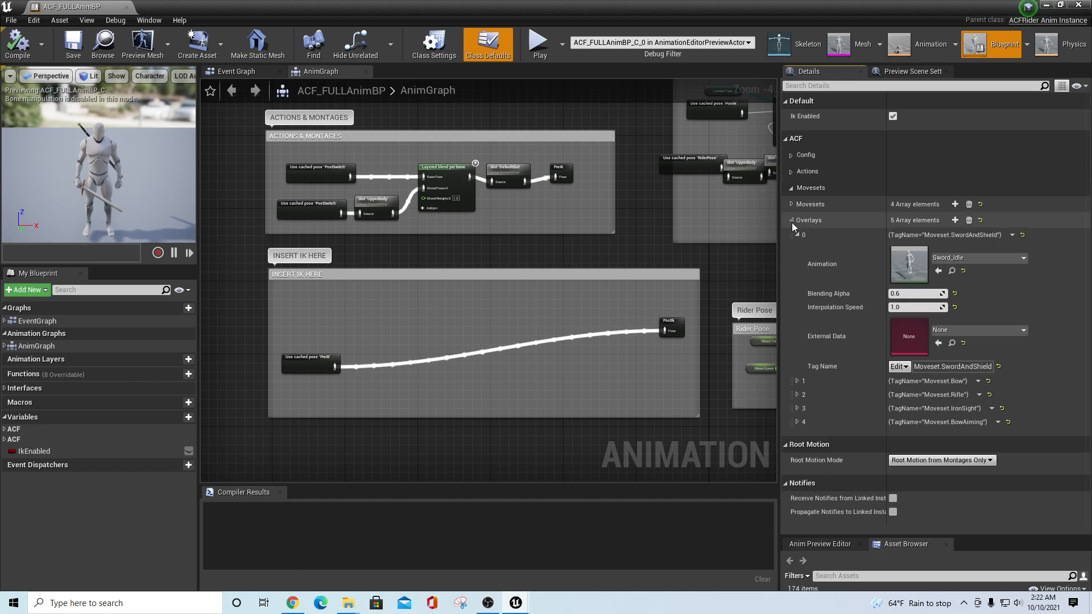
click(791, 220)
Step: Examine the Movesets Actions entry for Moveset.SingleHandSword and the gameplay tags of its two actions
click(790, 172)
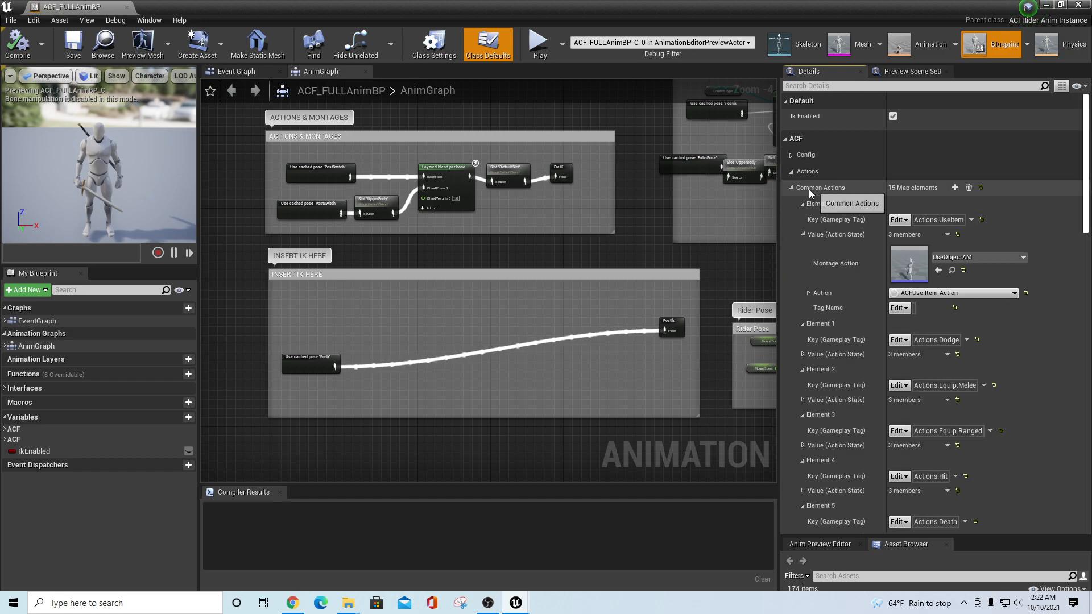
click(790, 187)
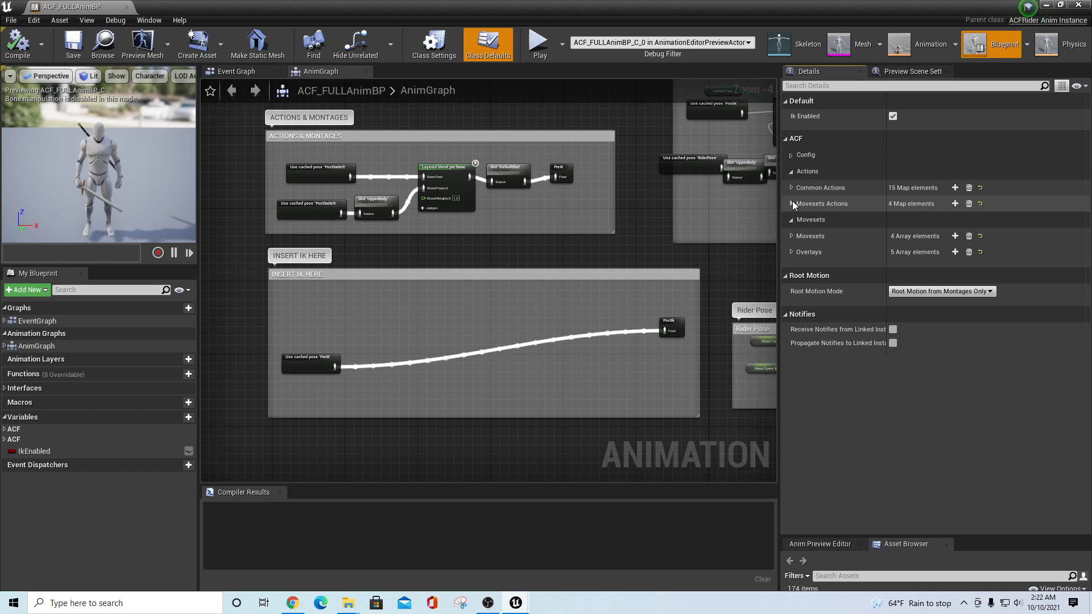
click(791, 204)
click(801, 220)
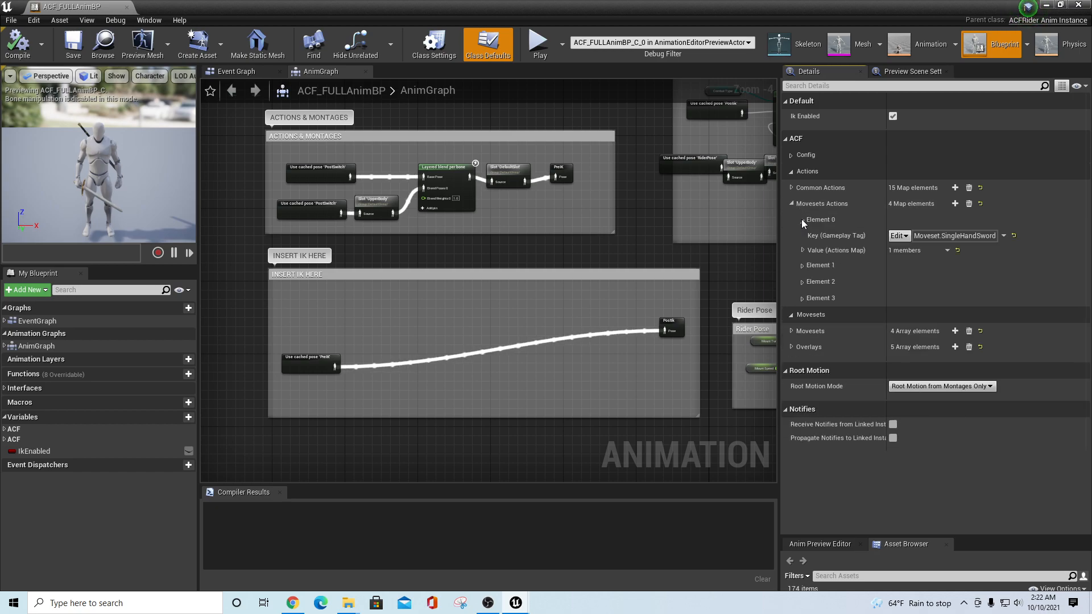
click(802, 250)
click(803, 250)
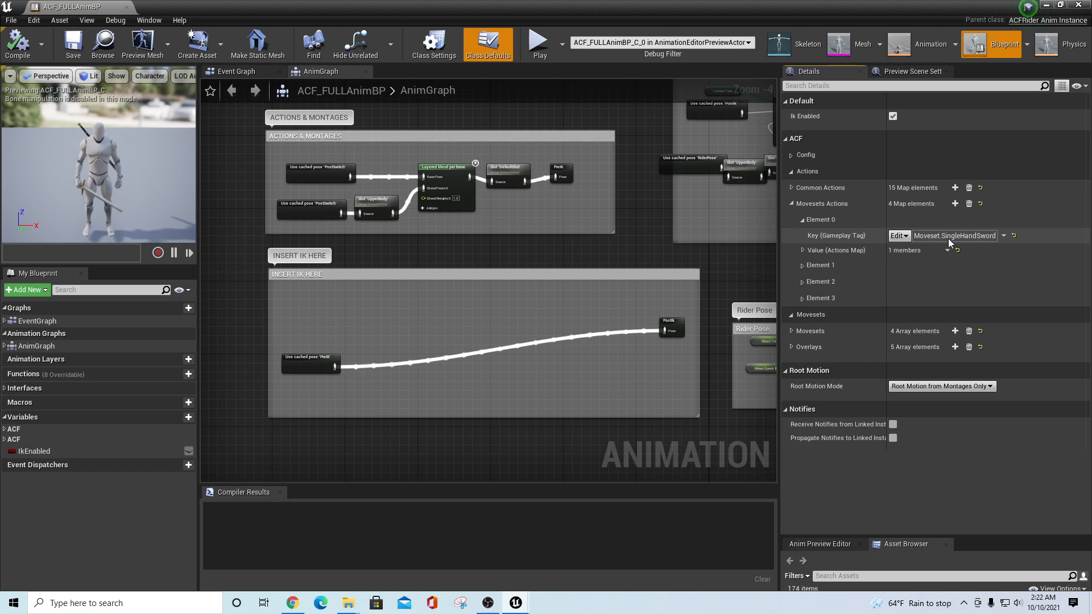
click(803, 266)
click(803, 266)
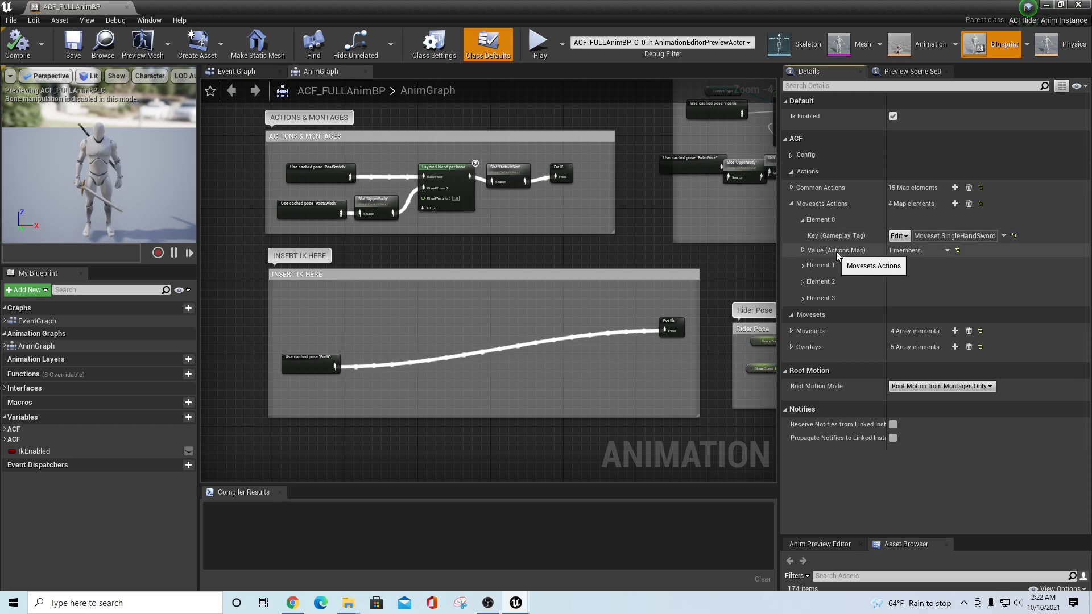
click(803, 249)
click(807, 265)
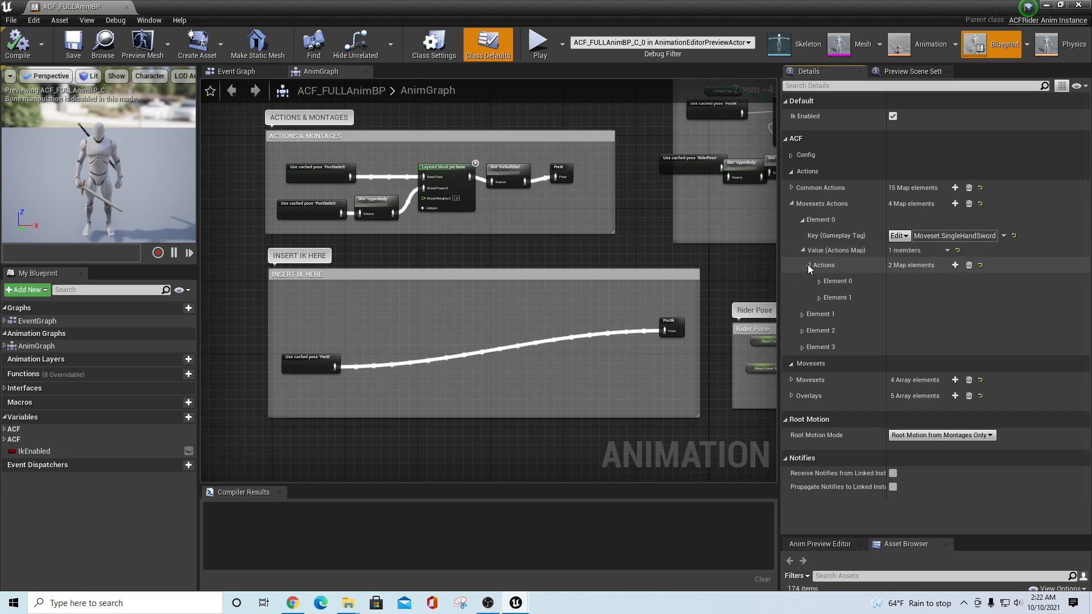
click(820, 281)
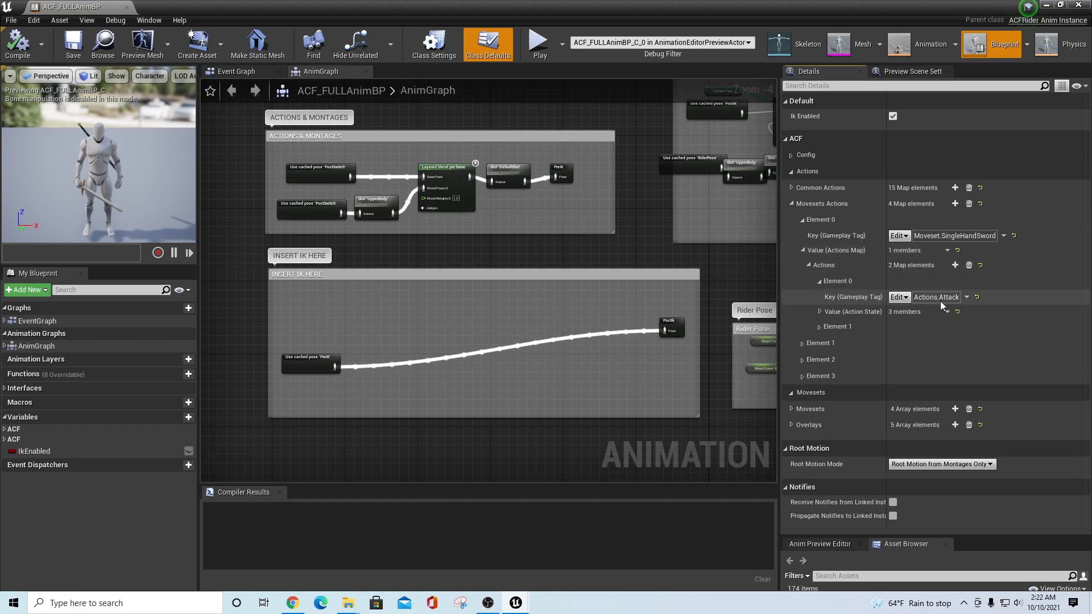
click(819, 328)
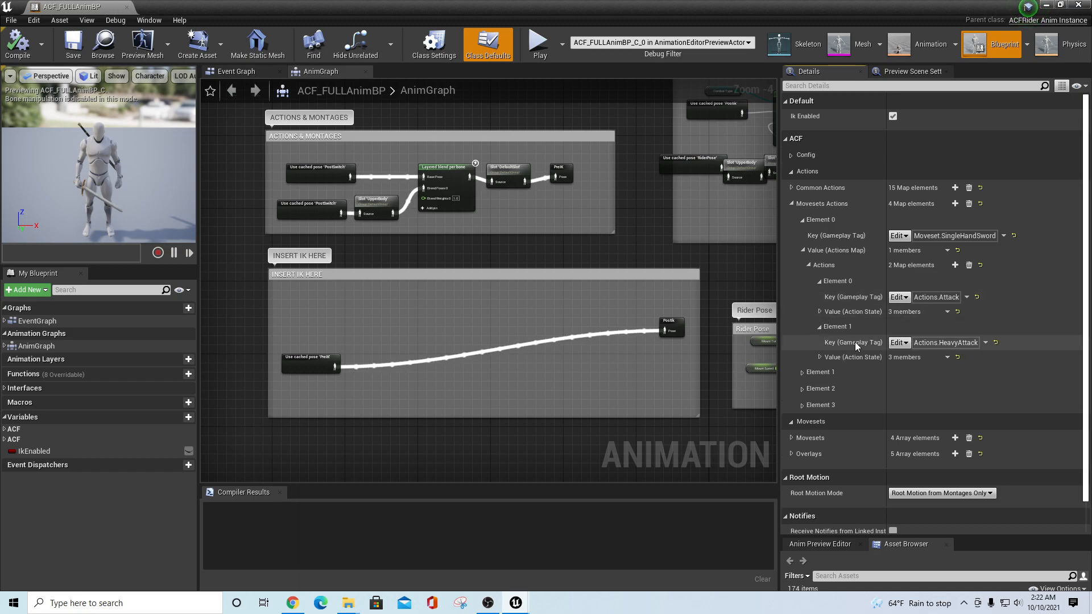
Step: Examine the Actions.Attack action state of Moveset.SingleHandSword, including its montage, ACF settings and Damage to Activate options
click(819, 327)
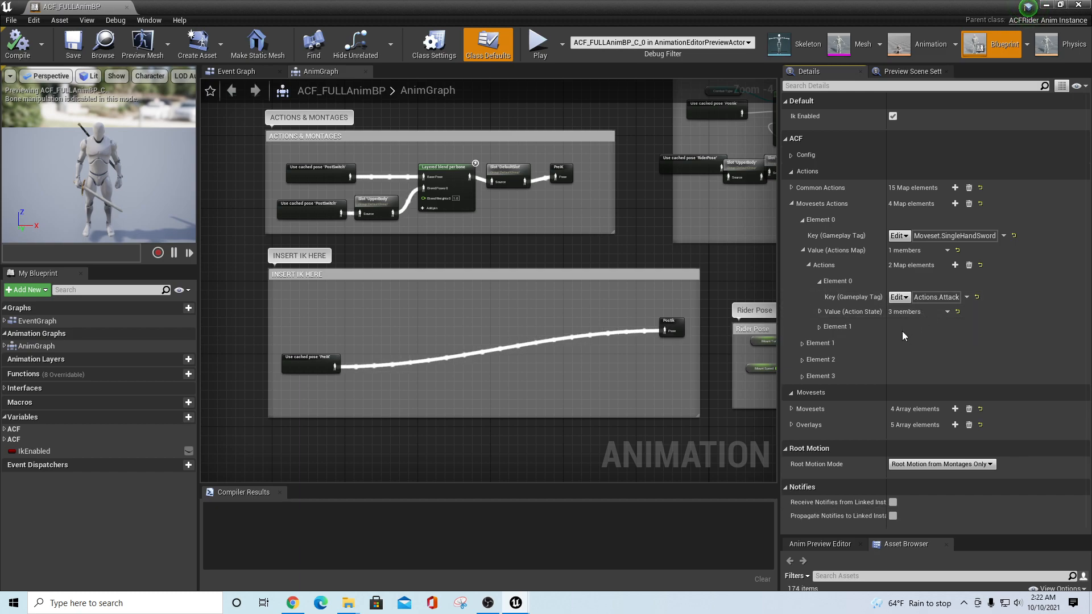
click(820, 312)
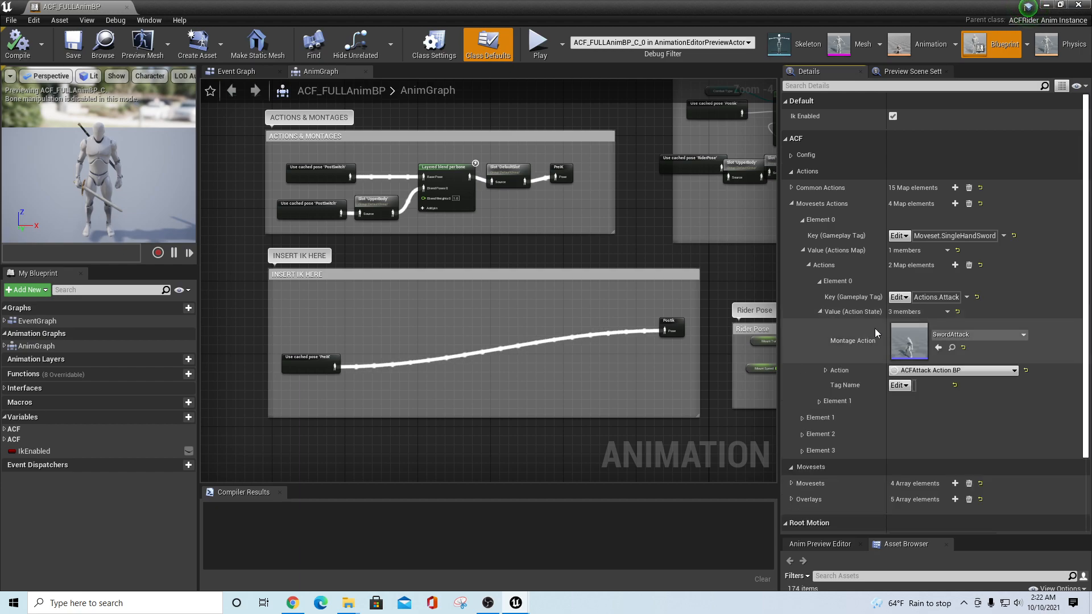
click(825, 370)
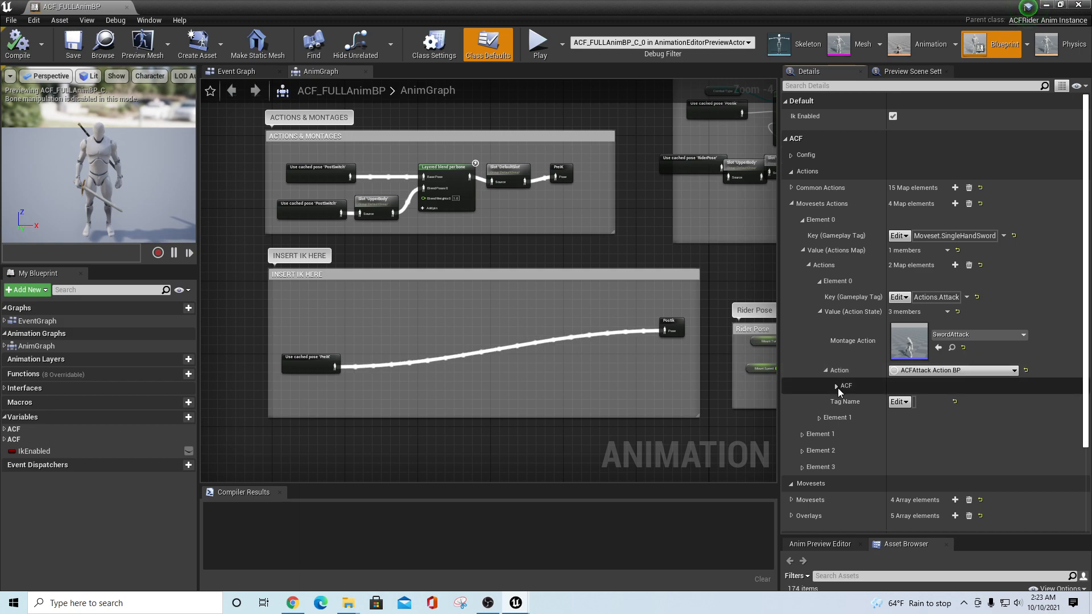
click(836, 385)
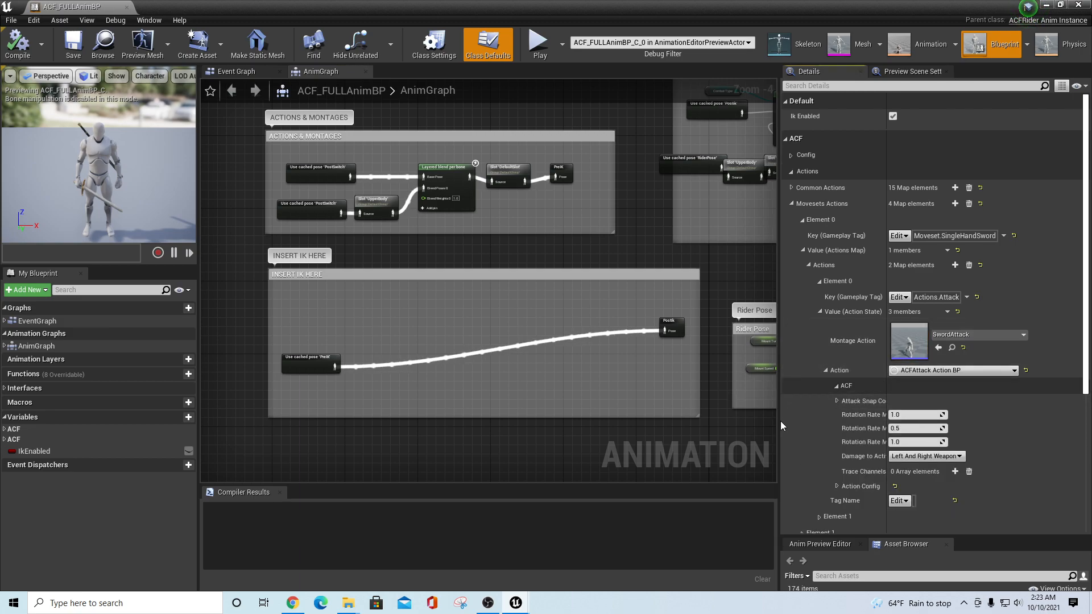
drag(777, 421, 657, 413)
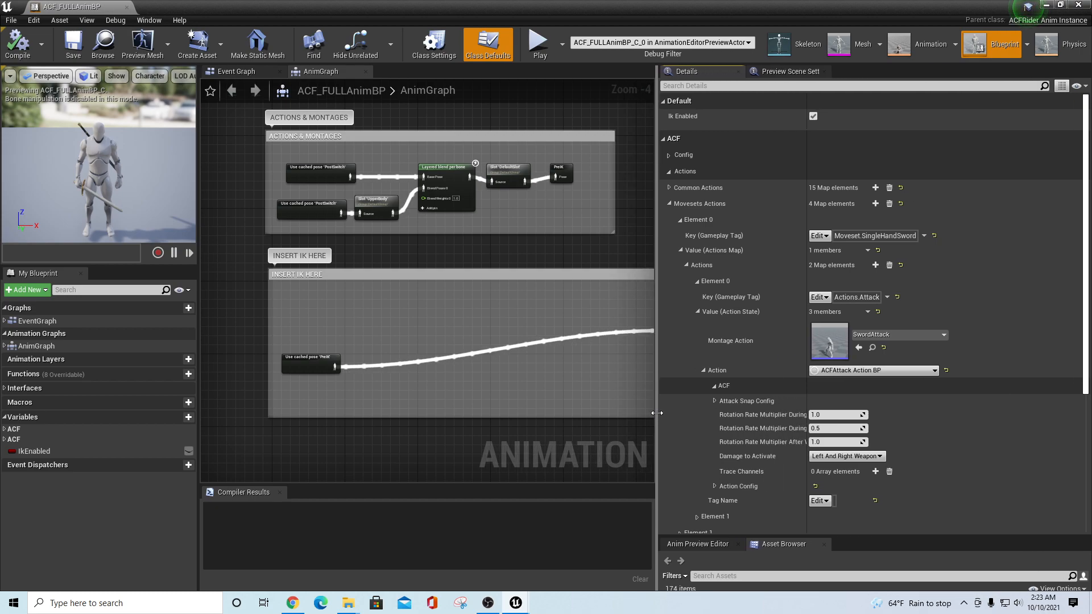
click(860, 458)
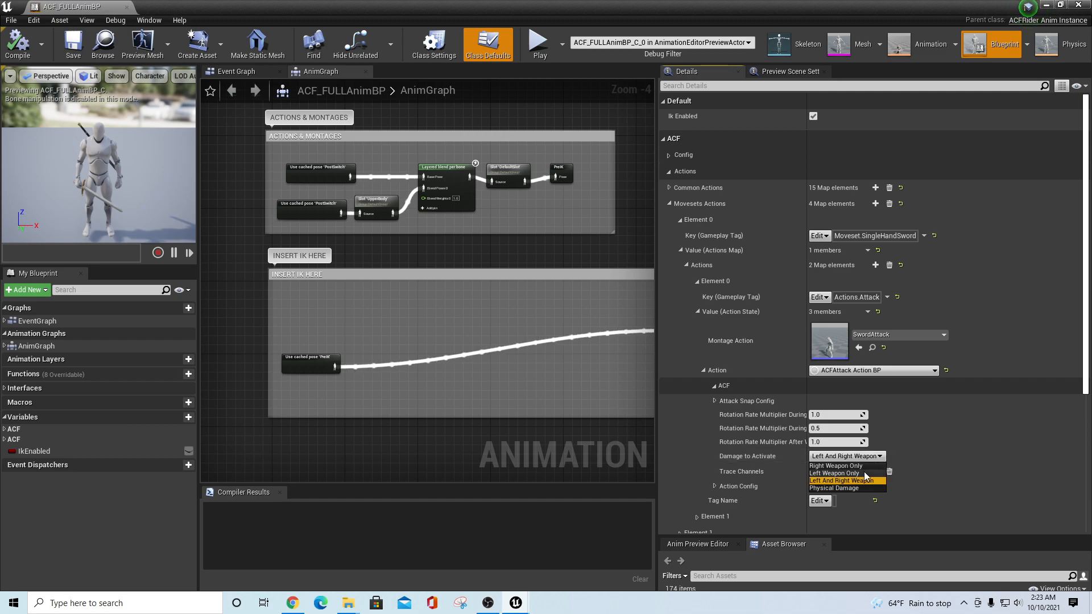
click(680, 428)
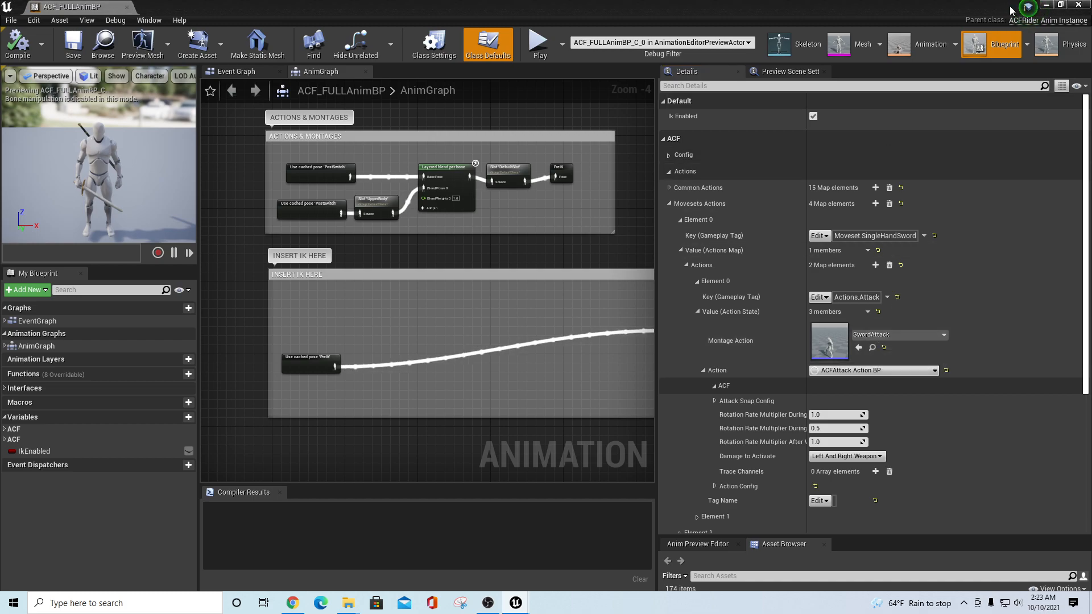
Step: Close the ACF_FULLAnimBP editor and preview the SwordAttack montage from the RetargetParagon Montages folder, closing it when done
click(127, 7)
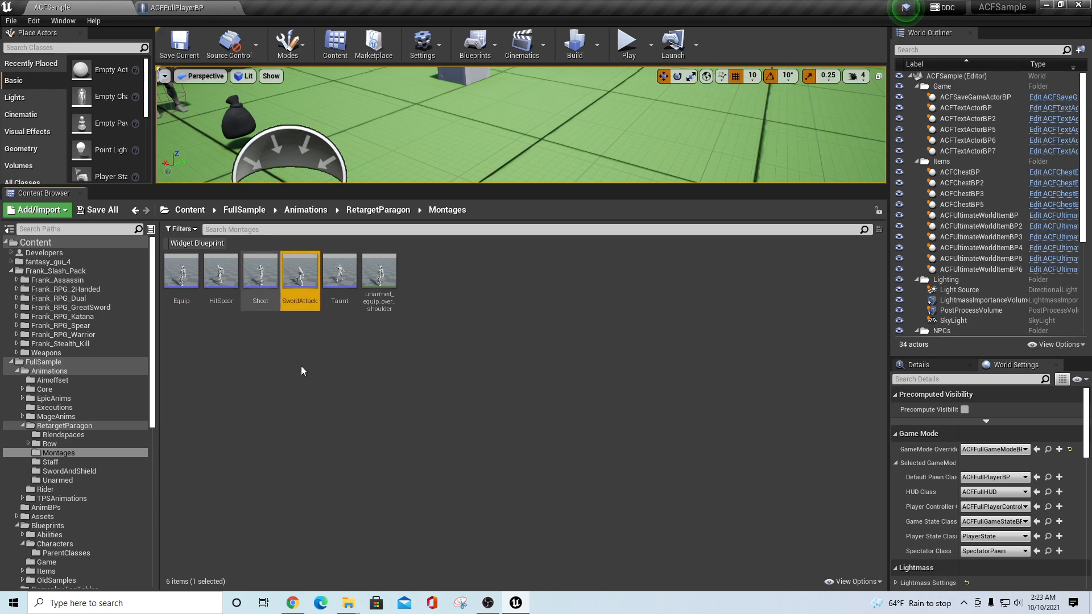
double_click(301, 274)
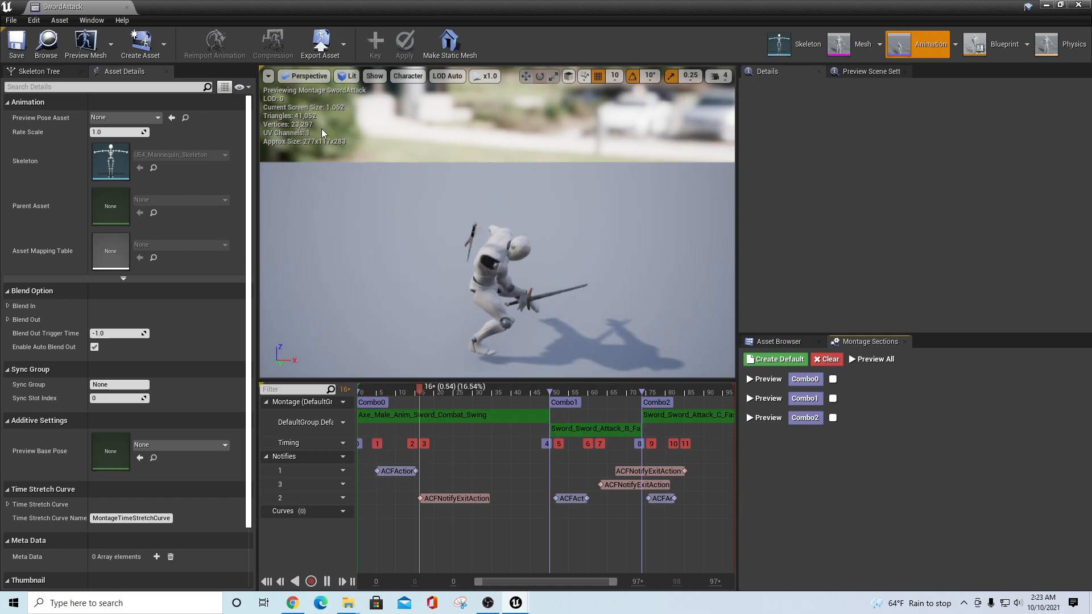
click(127, 8)
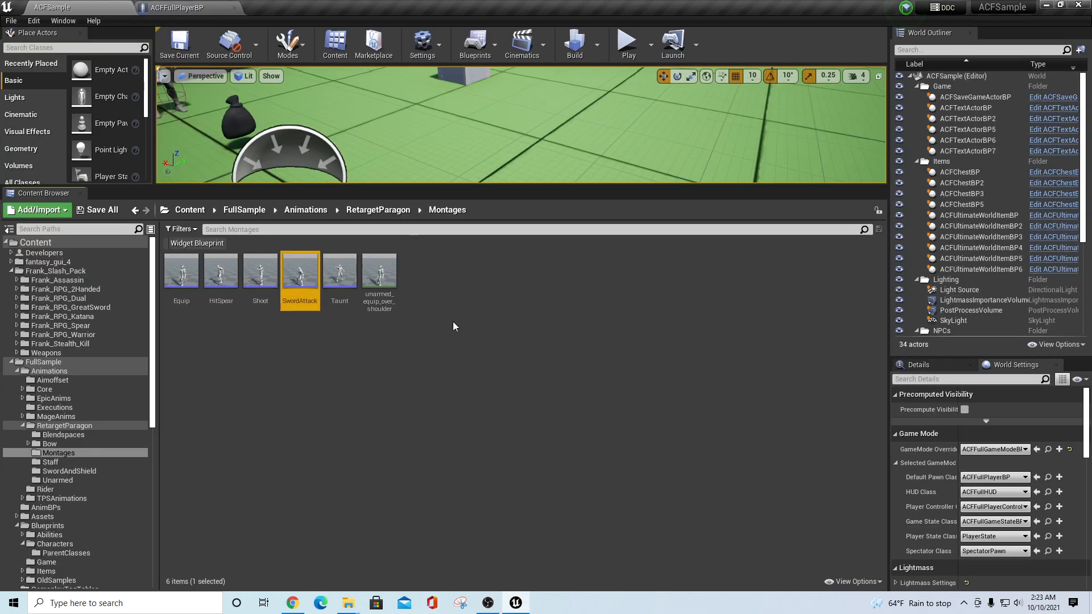
Step: Duplicate the SwordAttack montage in the Montages folder and name the copy DualSwordAttack
right_click(303, 282)
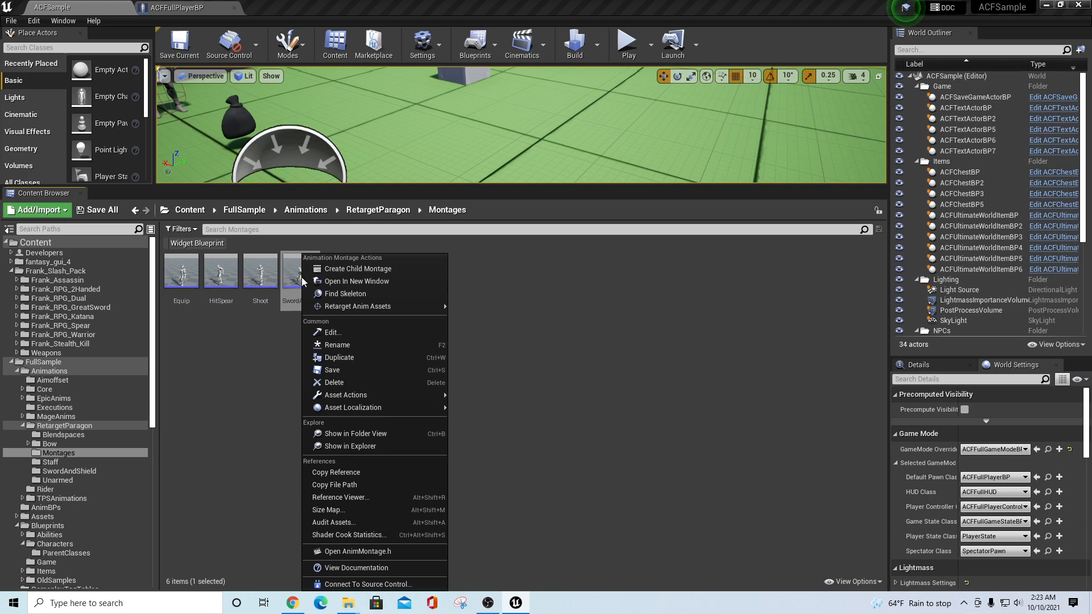
click(336, 357)
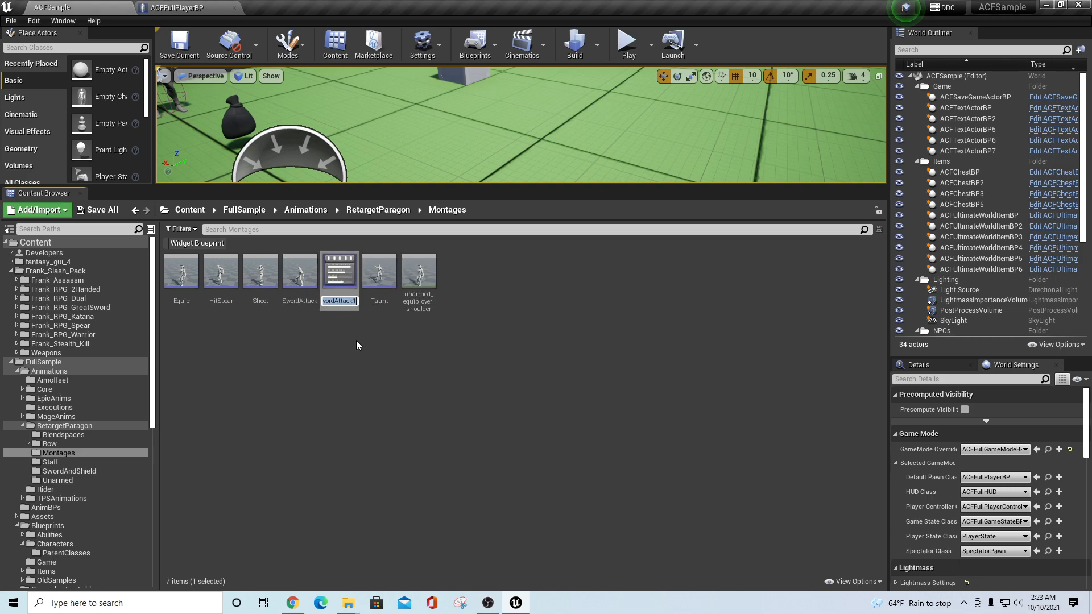
text(Dual)
text(SwordAt)
text(tack)
key(Return)
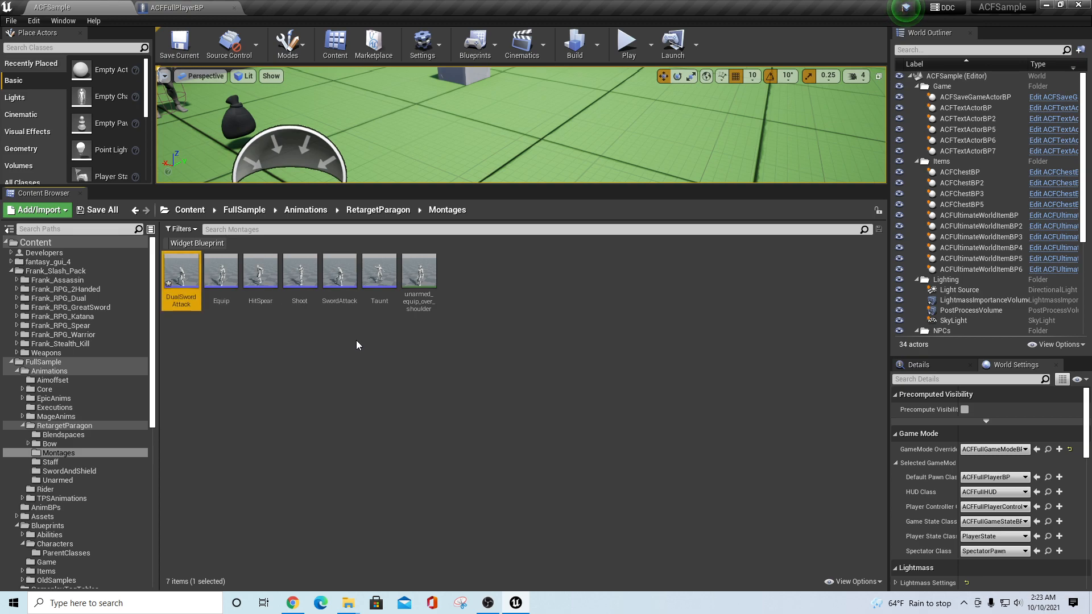
Step: Open the DualSwordAttack montage and look through its available animation assets and their paths in an enlarged list
double_click(180, 278)
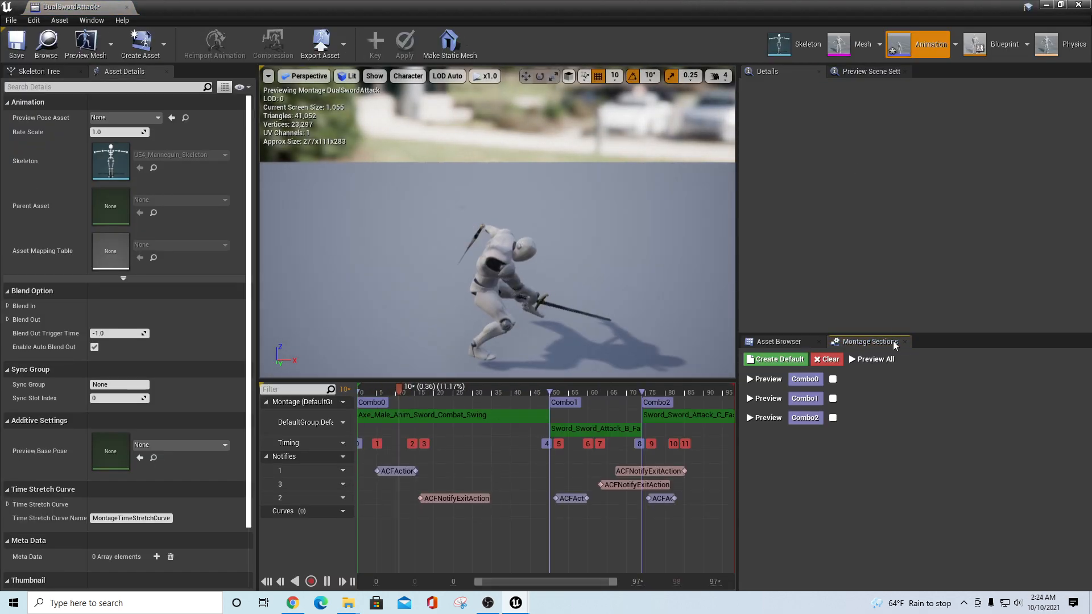
click(790, 344)
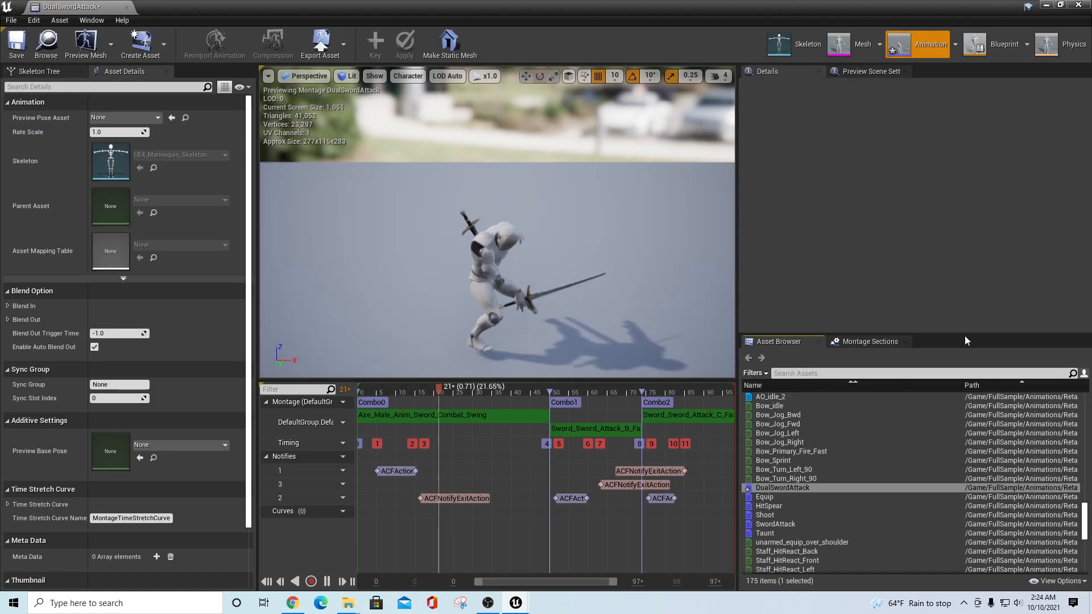
drag(965, 336, 969, 188)
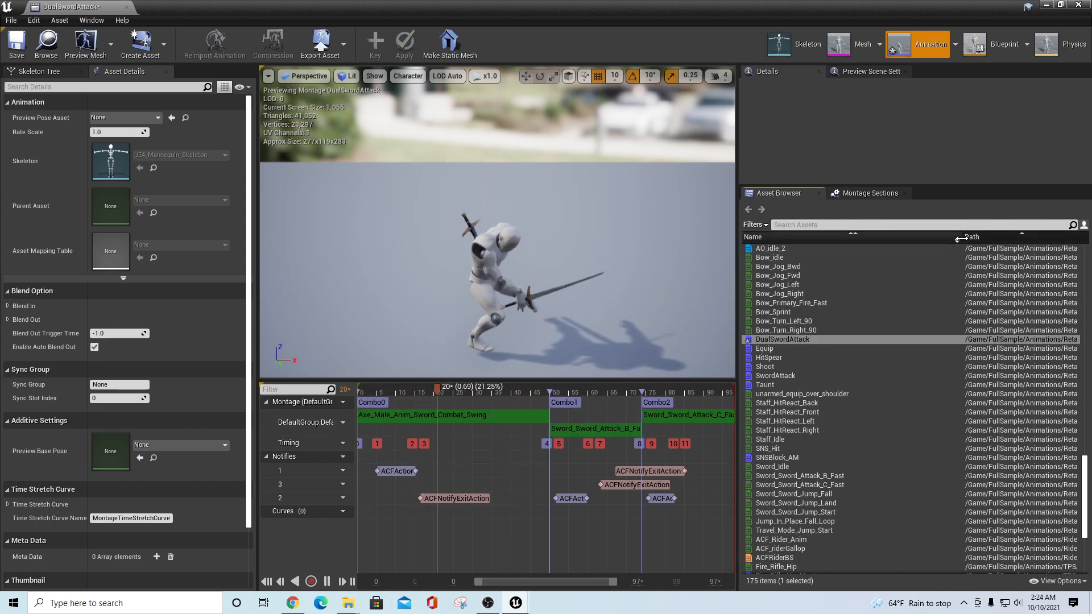
drag(961, 237, 890, 238)
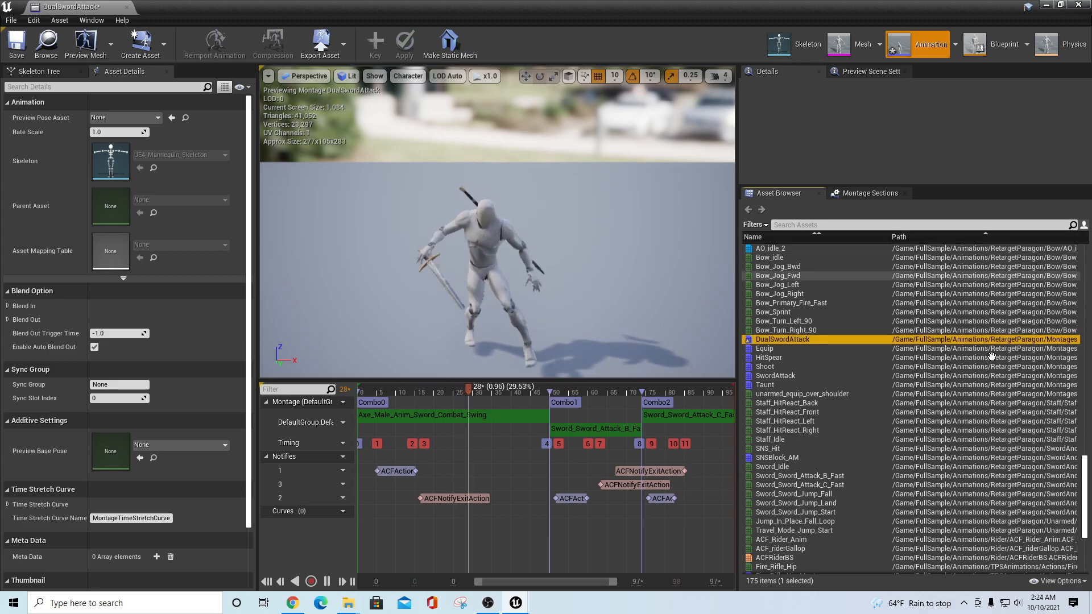
scroll(970, 406, up, 15)
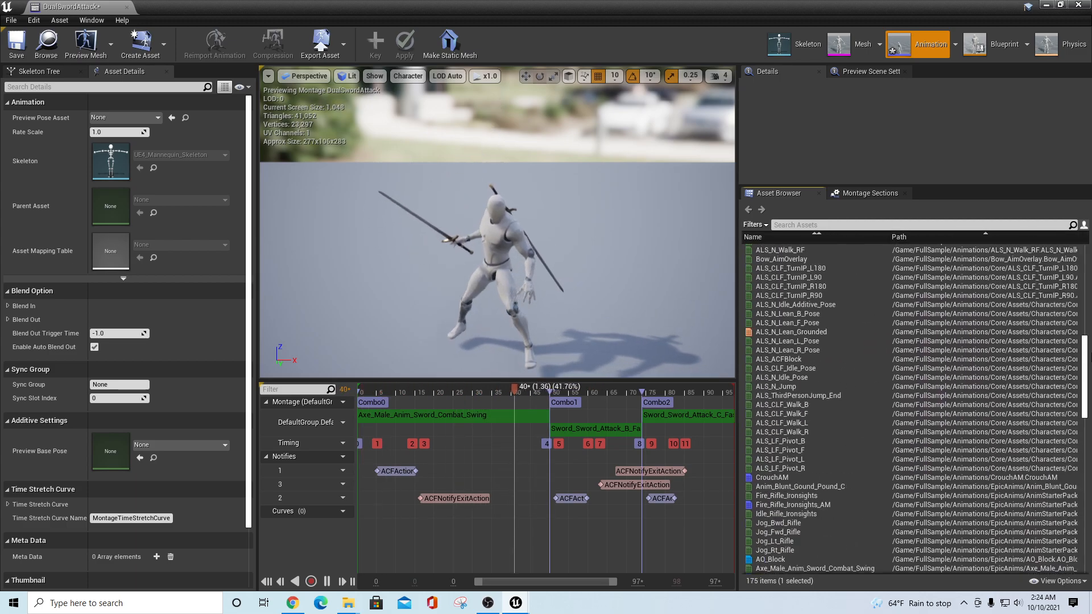
drag(1085, 287, 1083, 312)
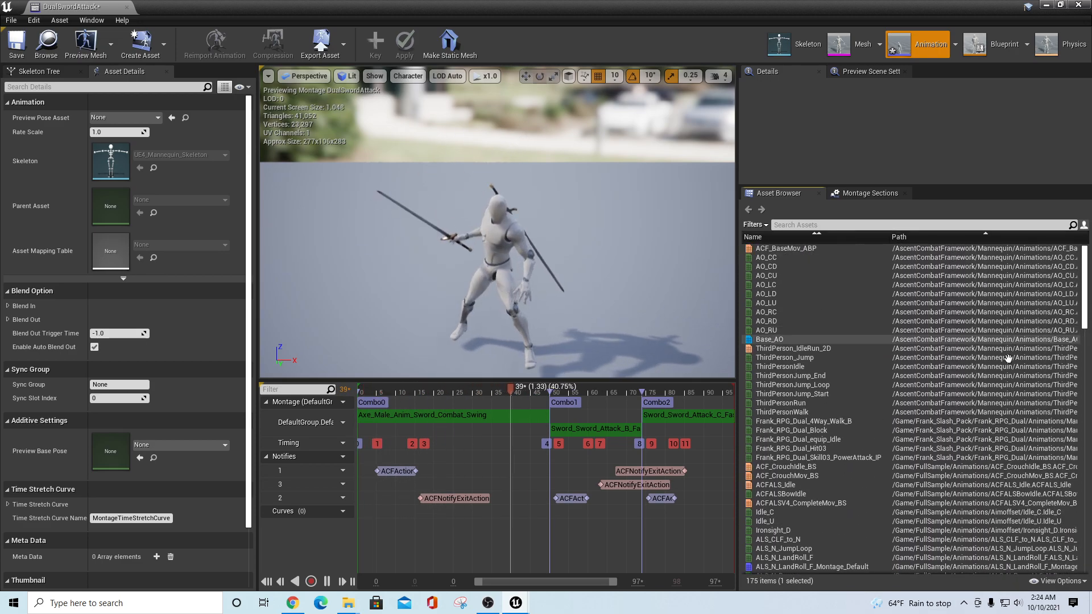
scroll(944, 389, down, 2)
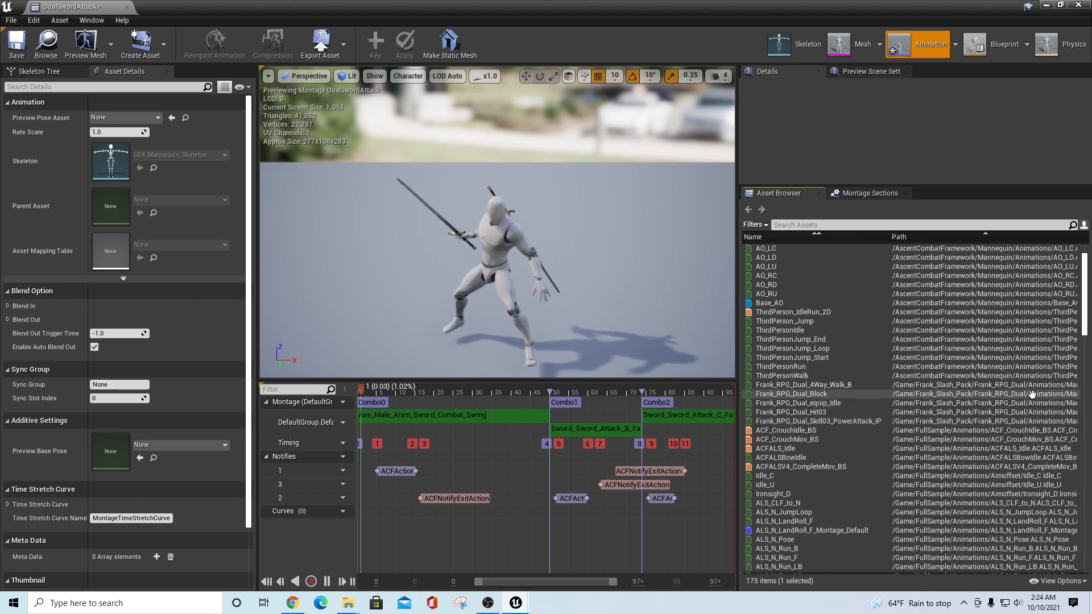
drag(739, 332, 681, 332)
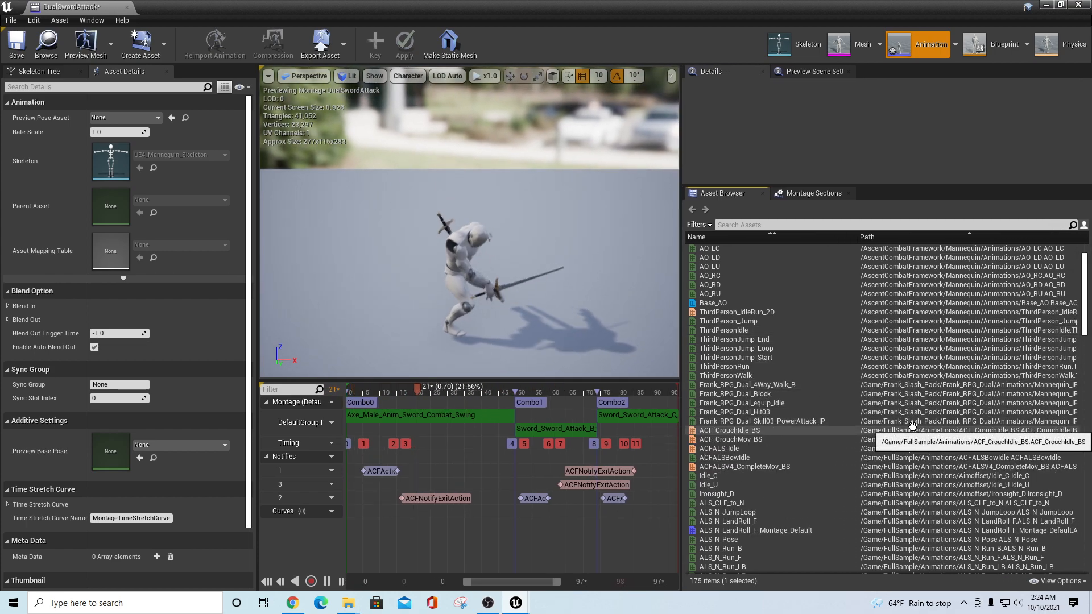
scroll(876, 341, up, 2)
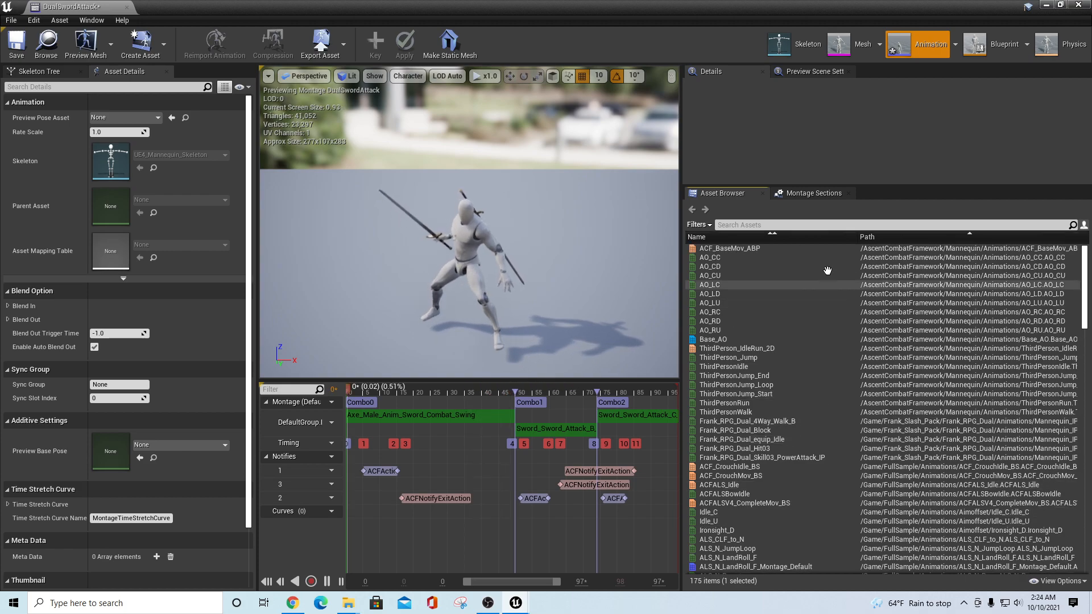
Step: Search the DualSwordAttack montage's available assets for "2hand" and clear the search
click(779, 225)
text(2hand)
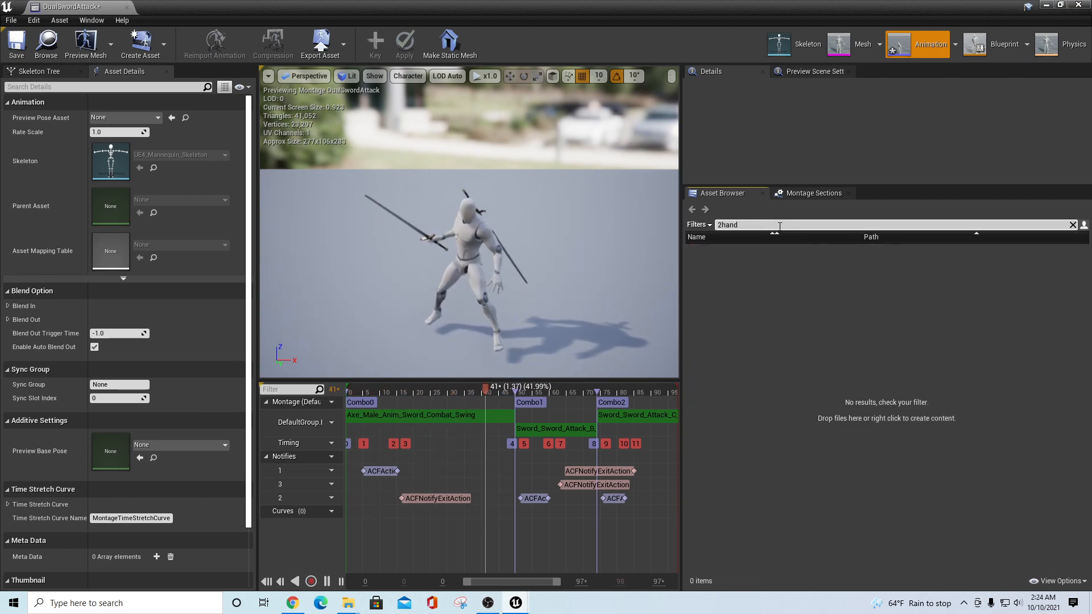
click(1072, 226)
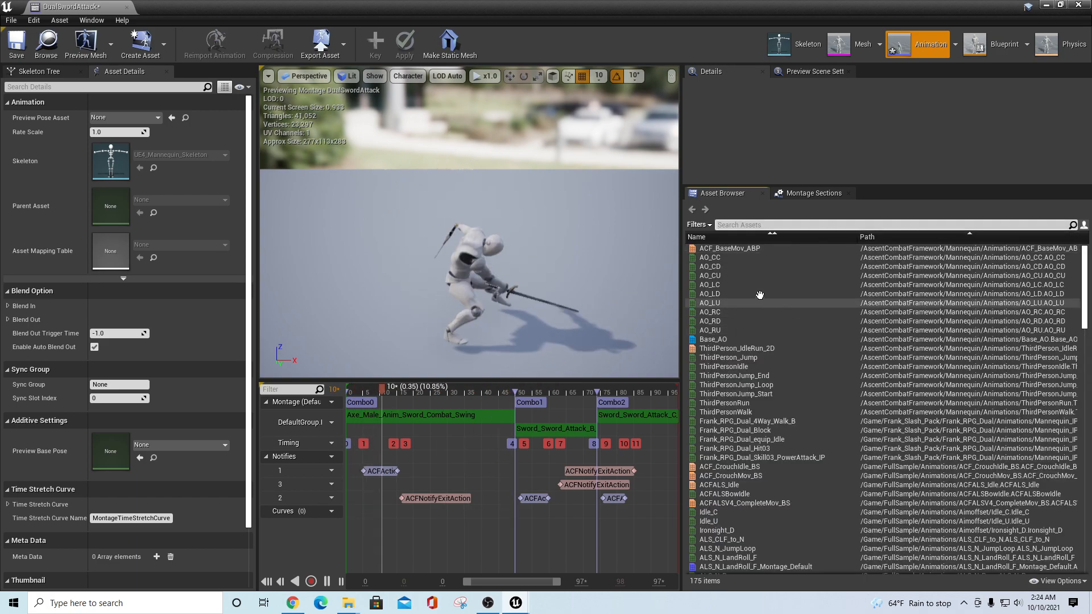
Step: Select the Axe_Male_Anim_Sword_Combat_Swing segment in the DualSwordAttack montage and enlarge its details area to show the animation preview
drag(684, 286, 647, 276)
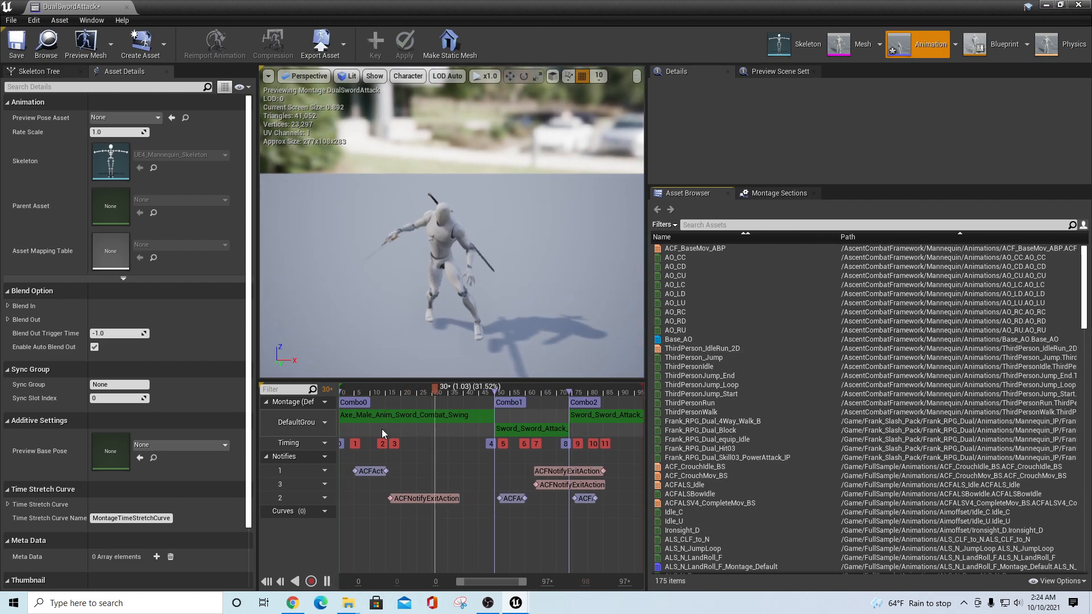
click(384, 419)
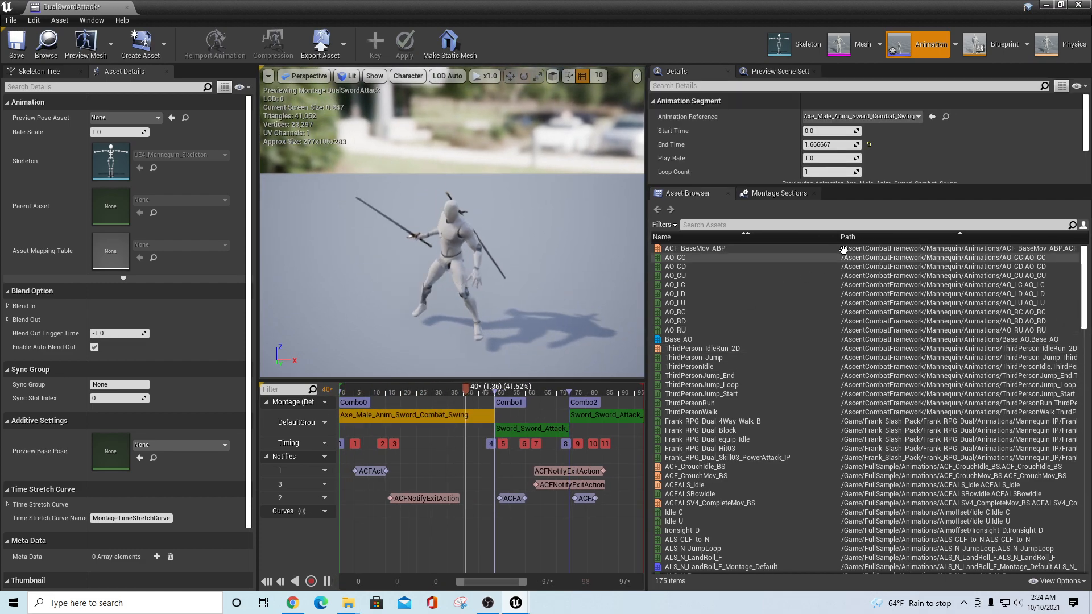
drag(915, 186, 915, 358)
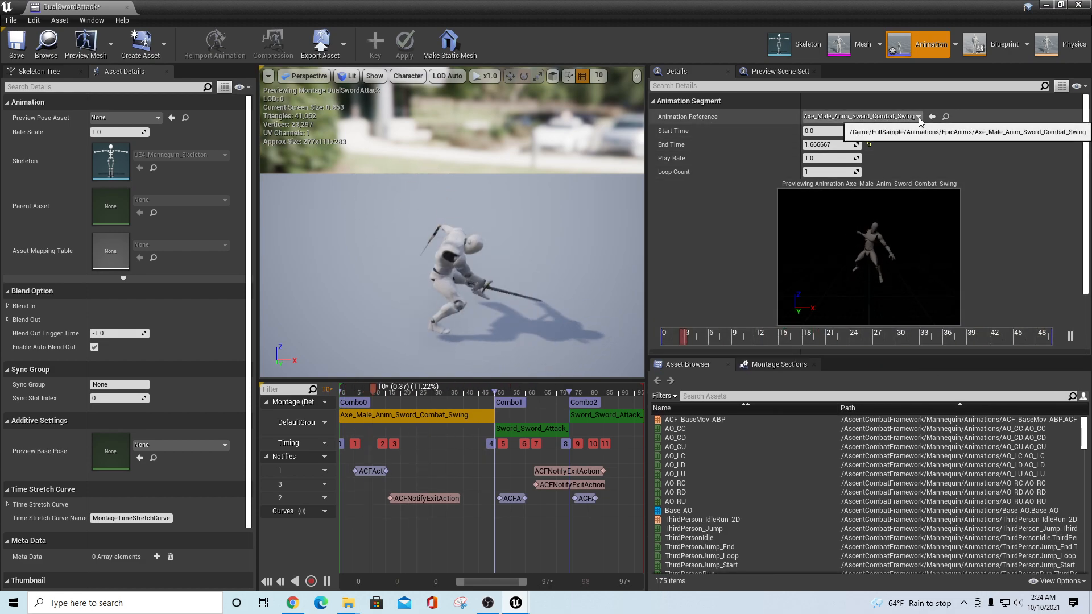
Step: Search the segment's Animation Reference choices for "2hand" and examine the paths and skeletons of the Frank_RPG_2Hand_Combo03 in-place animations
click(900, 117)
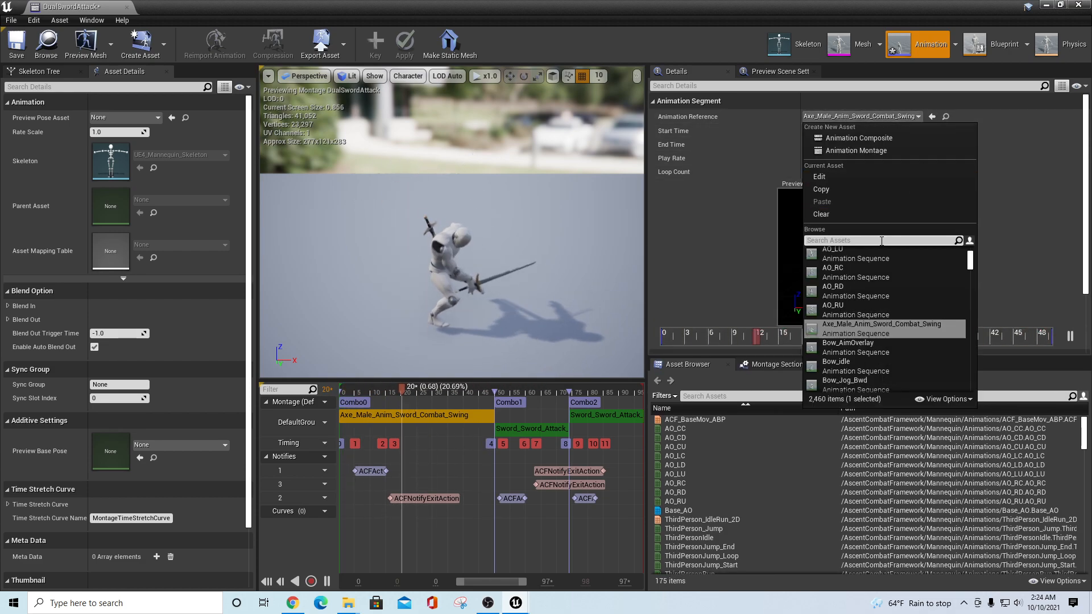
text(2)
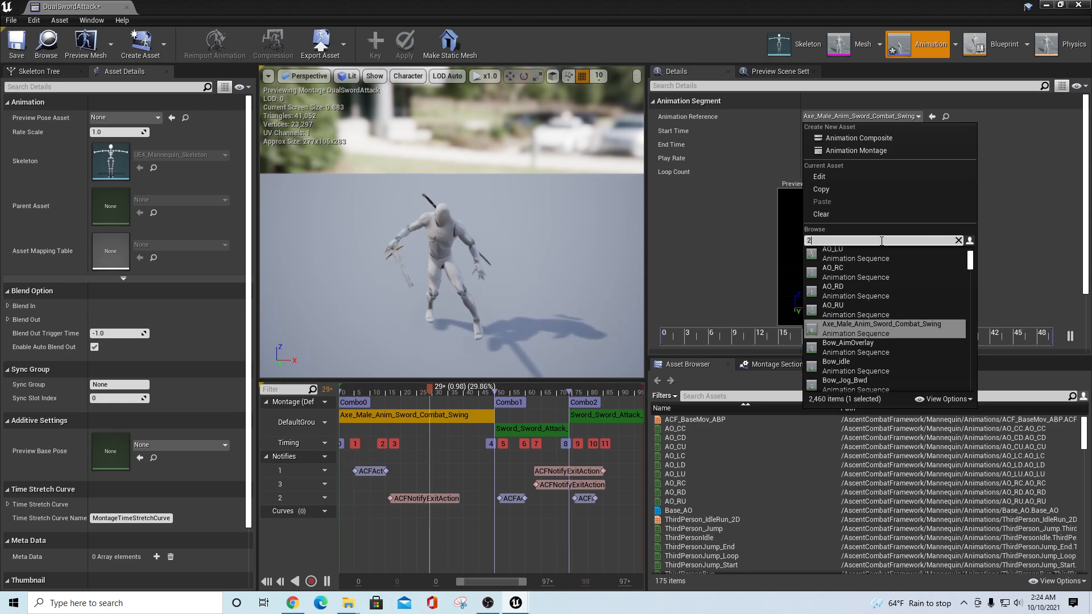
text(hand)
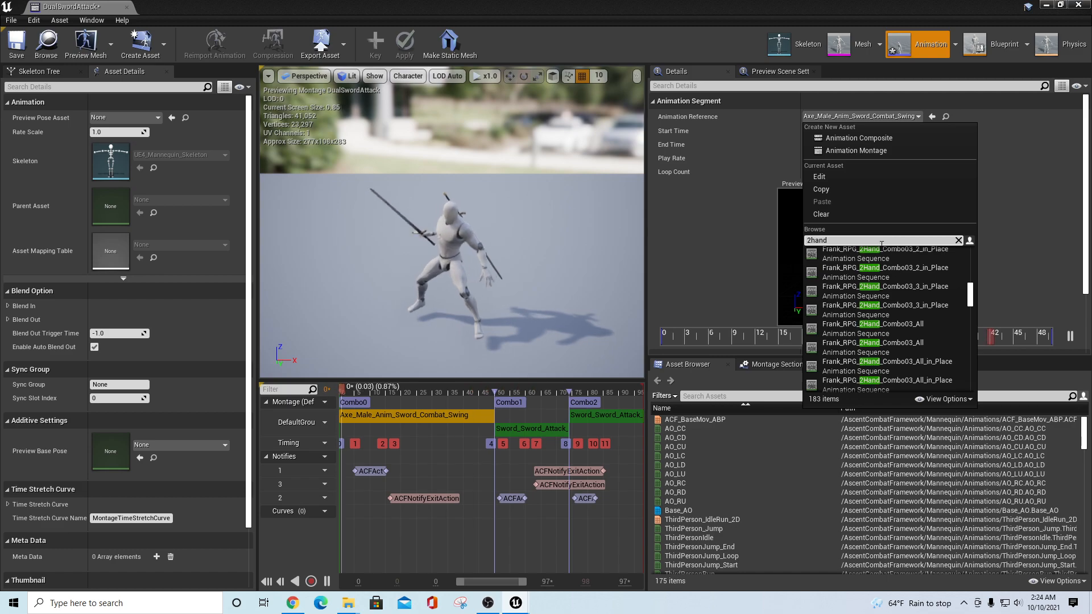
scroll(933, 274, up, 3)
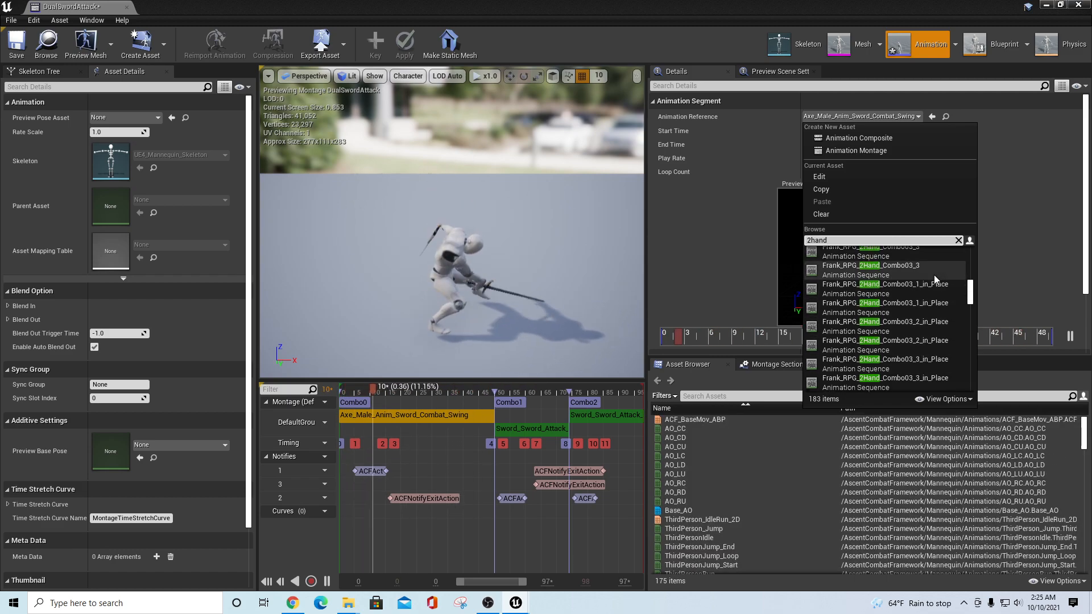
mouse_move(930, 288)
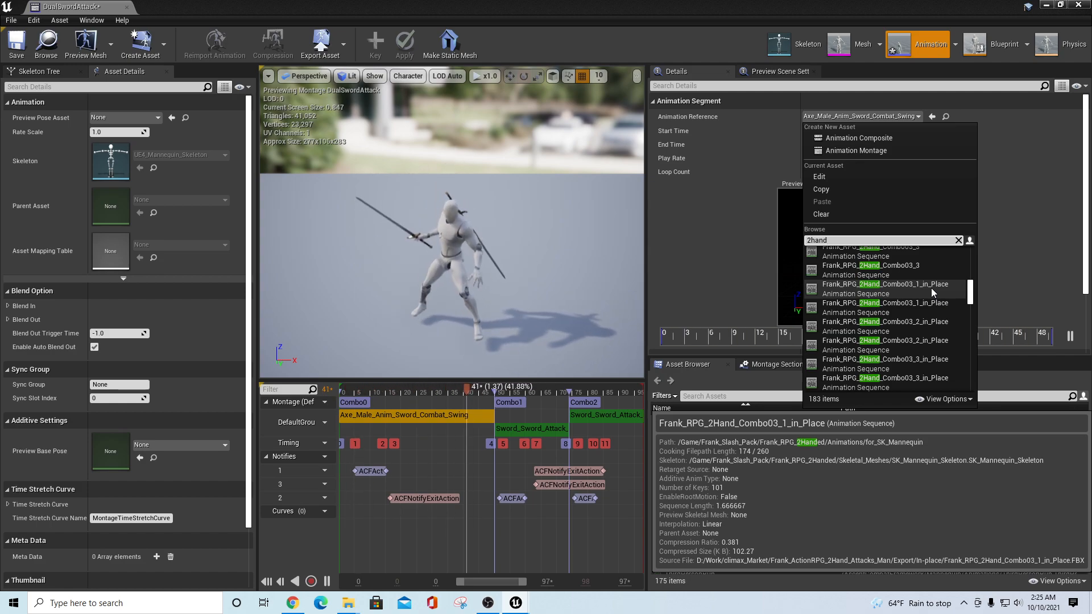
scroll(930, 288, down, 3)
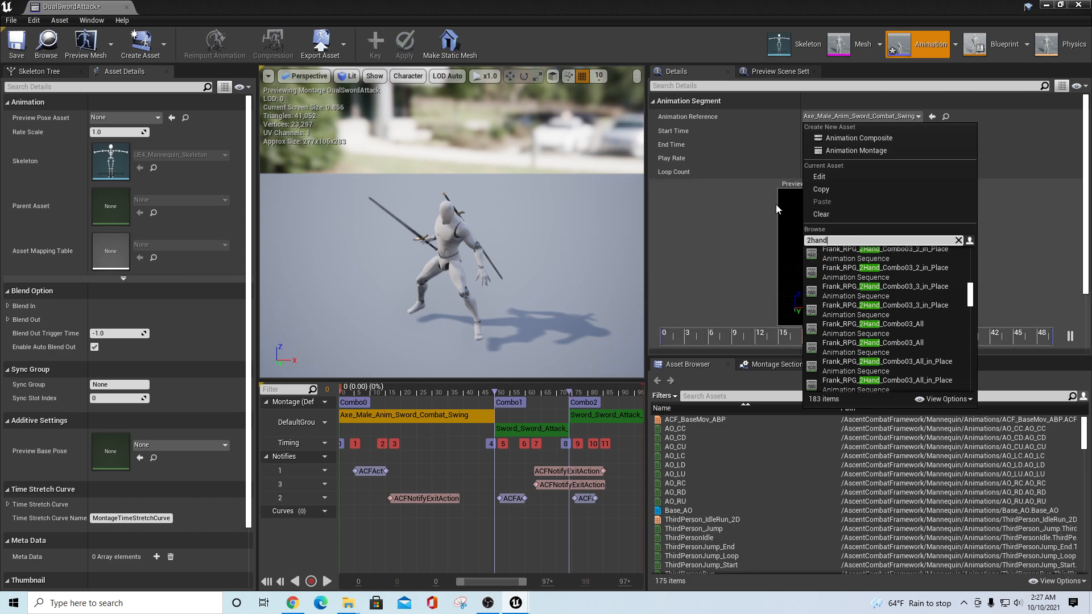
scroll(929, 292, up, 1)
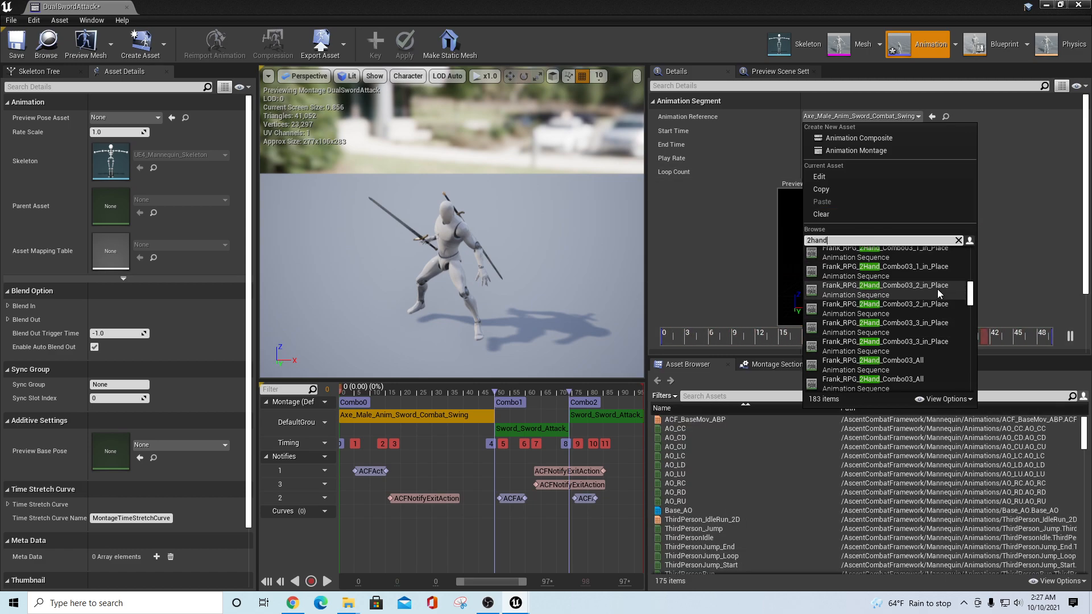
scroll(933, 284, up, 2)
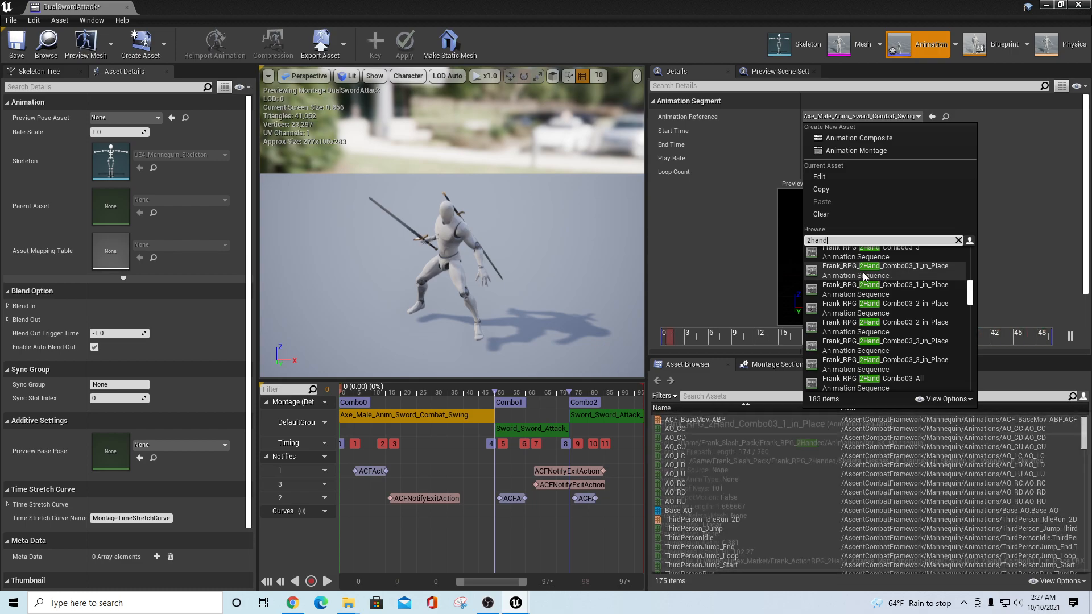
scroll(922, 301, up, 1)
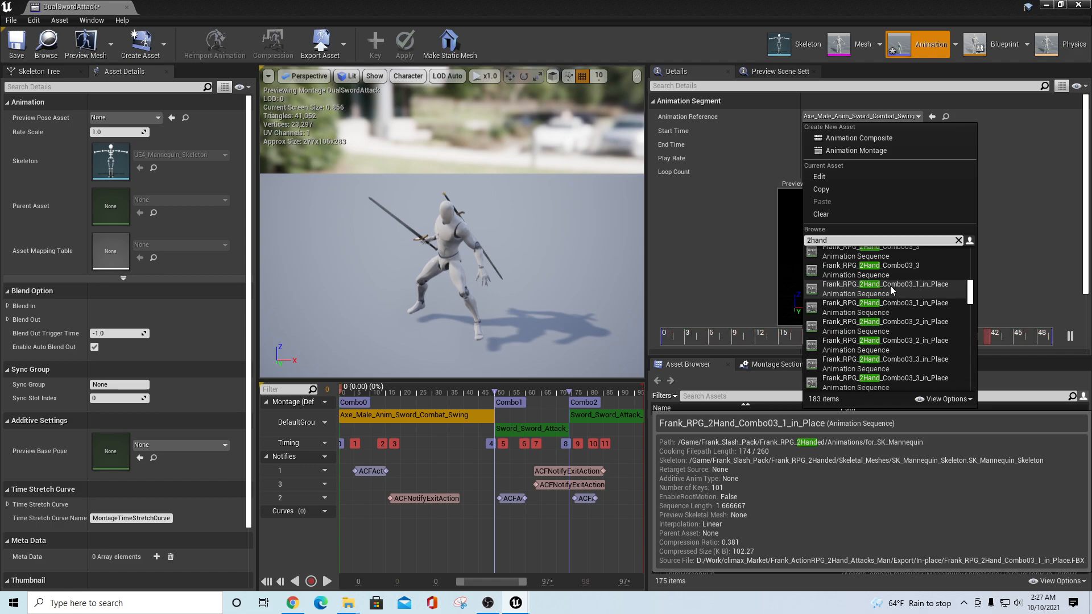
key(Escape)
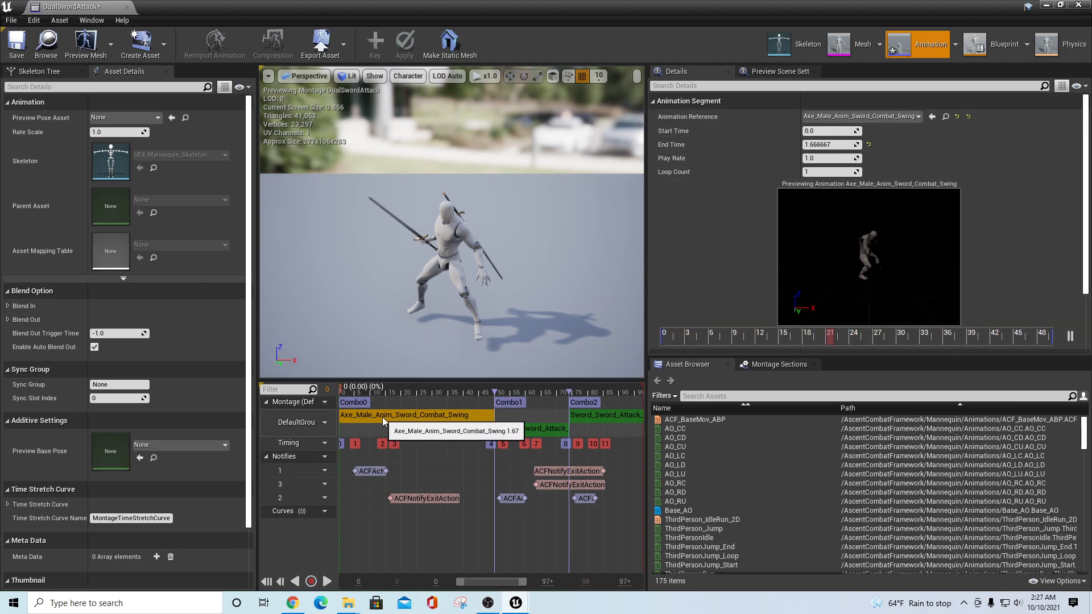
Step: Try to set the segment's Animation Reference to the for_SK_Mannequin version of Frank_RPG_2Hand_Combo03_1_in_Place, found by searching "2hand"
click(898, 116)
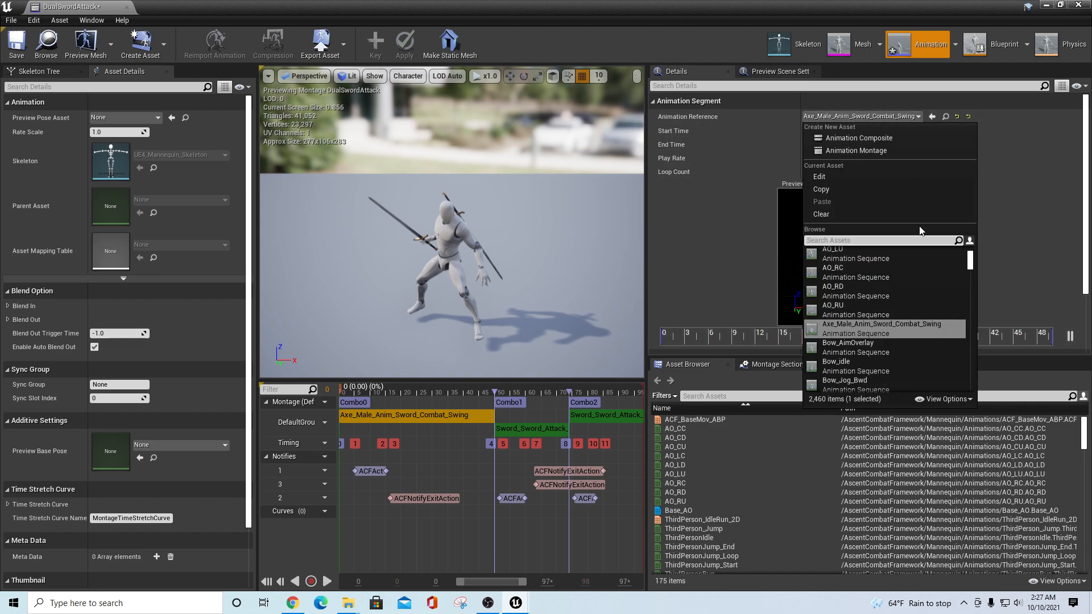
text(2hand)
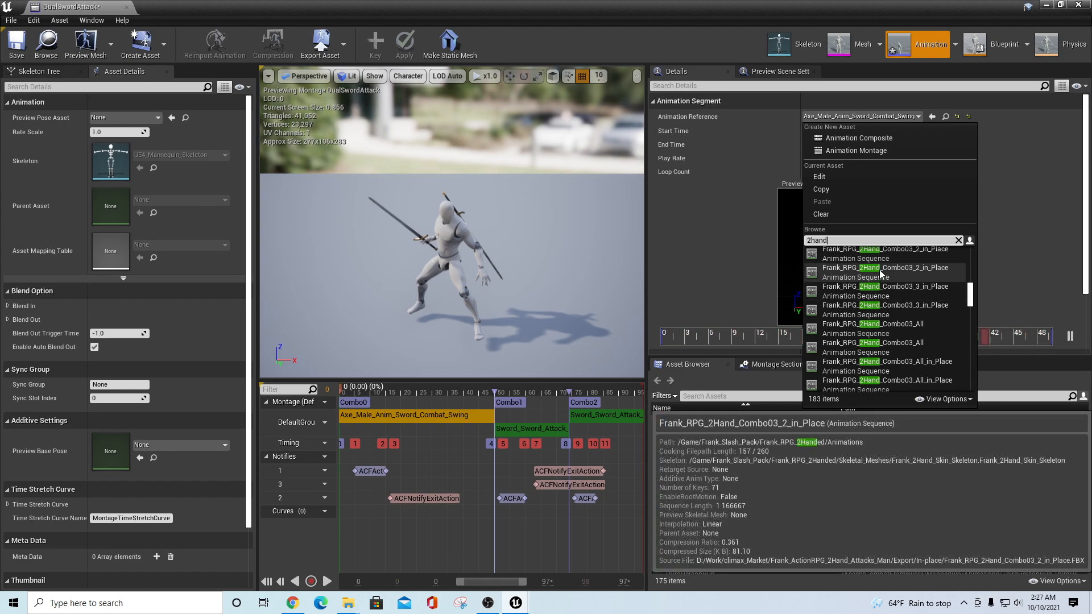
scroll(881, 275, up, 2)
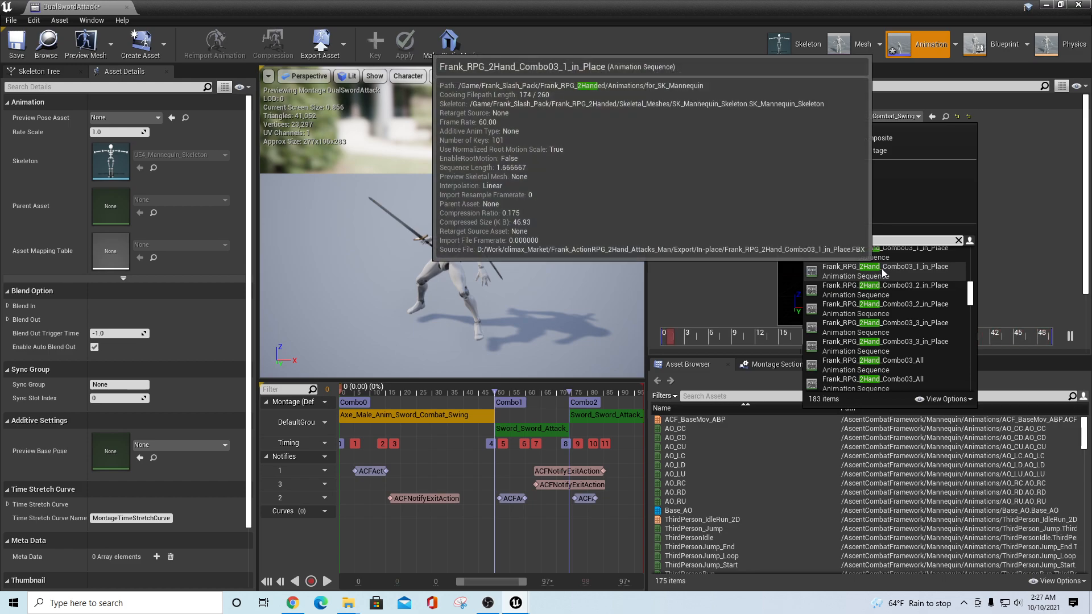
scroll(881, 272, up, 1)
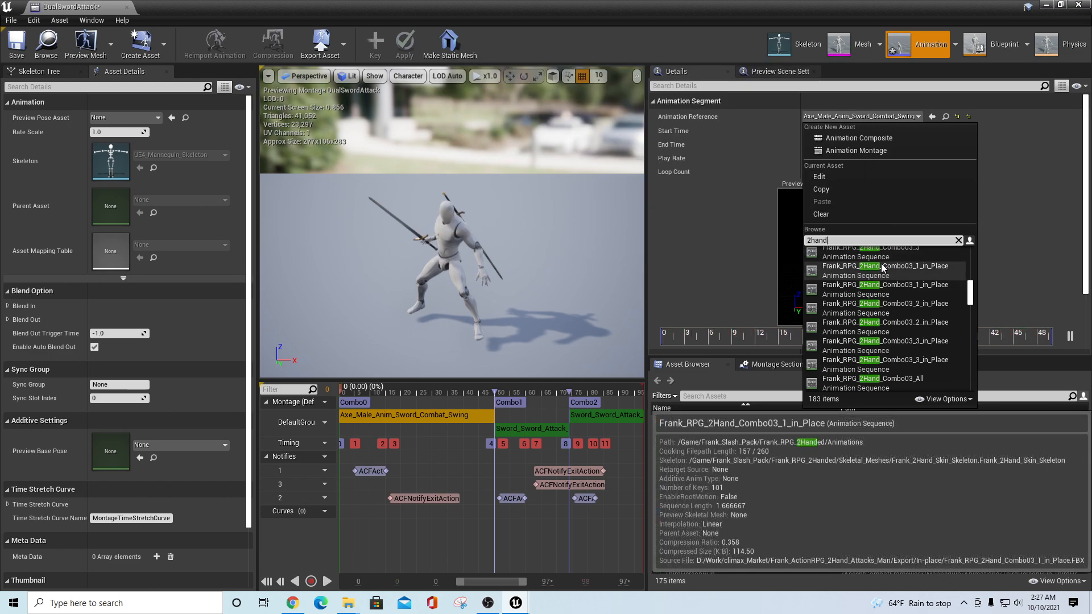
mouse_move(874, 286)
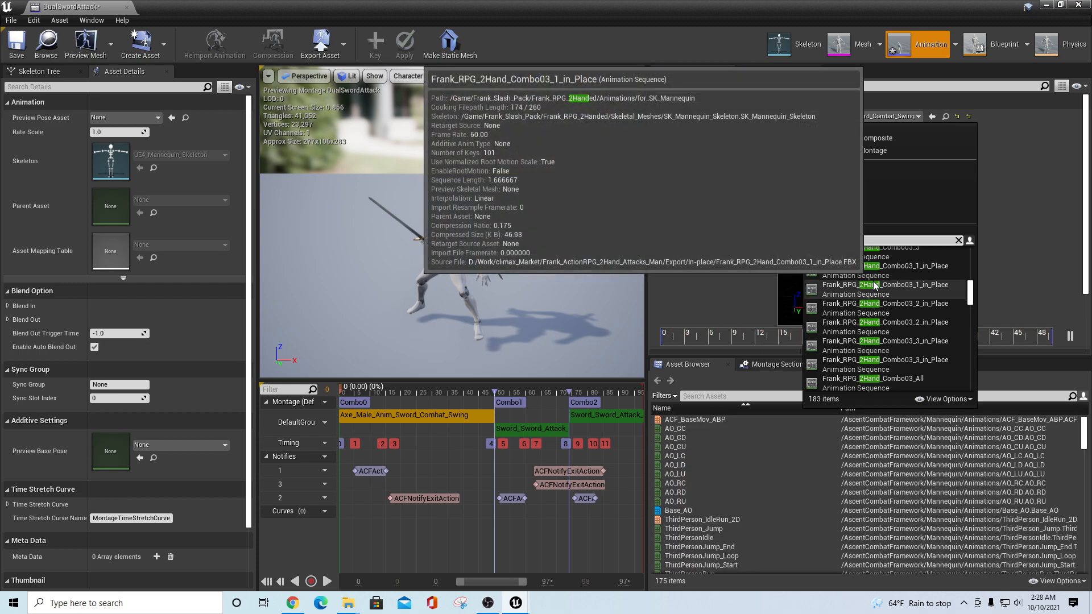
click(873, 284)
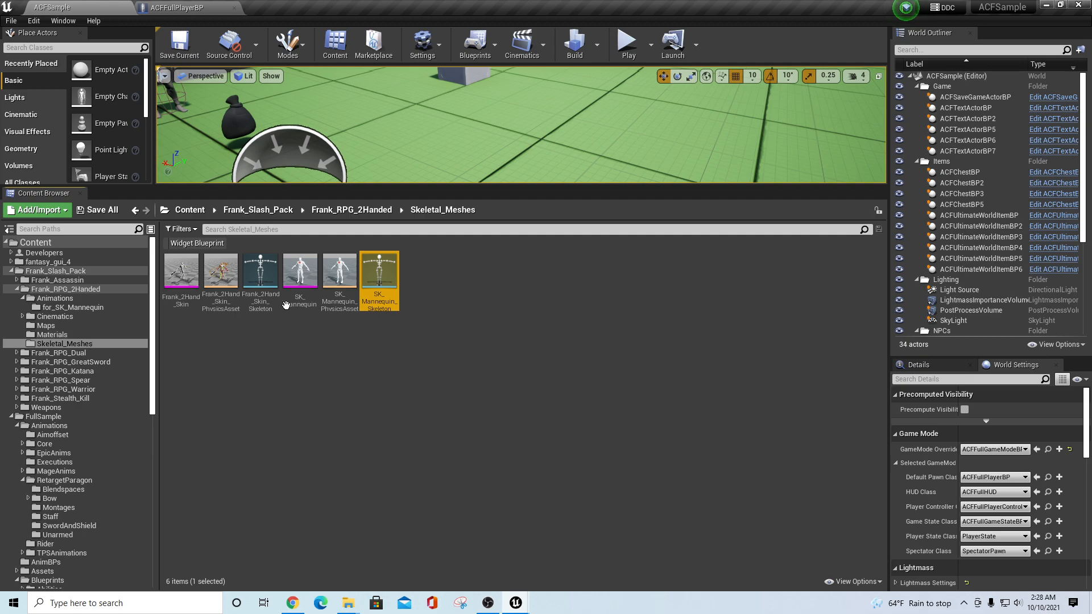
Step: Delete SK_Mannequin_Skeleton from the Frank_RPG_2Handed Skeletal_Meshes folder, replacing its references with the AscentCombatFramework UE4_Mannequin_Skeleton, and save the affected assets
right_click(378, 273)
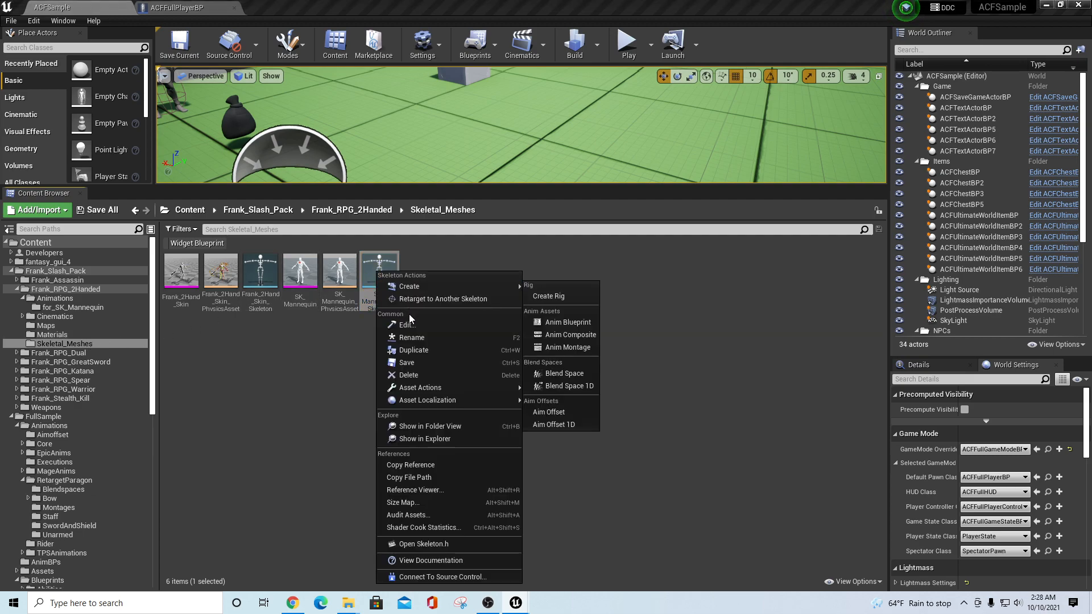
click(418, 375)
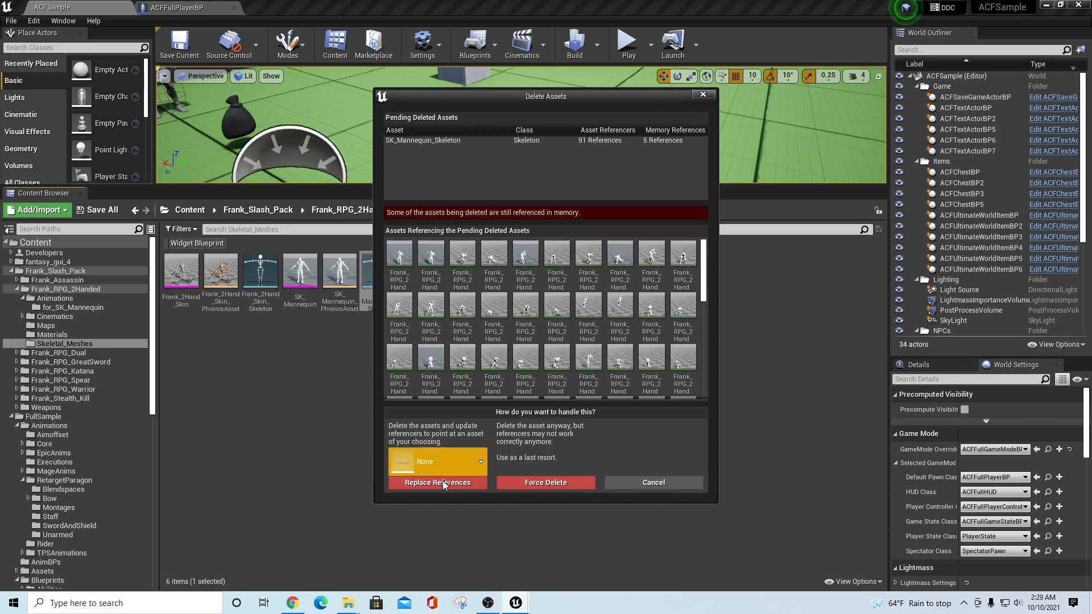
click(473, 462)
scroll(540, 393, down, 15)
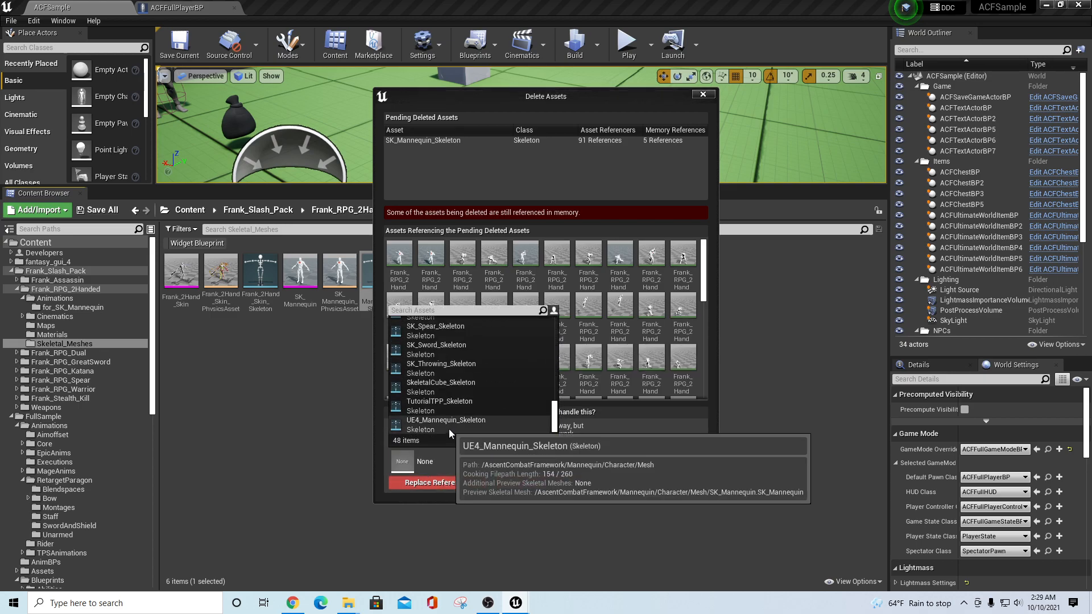
click(448, 429)
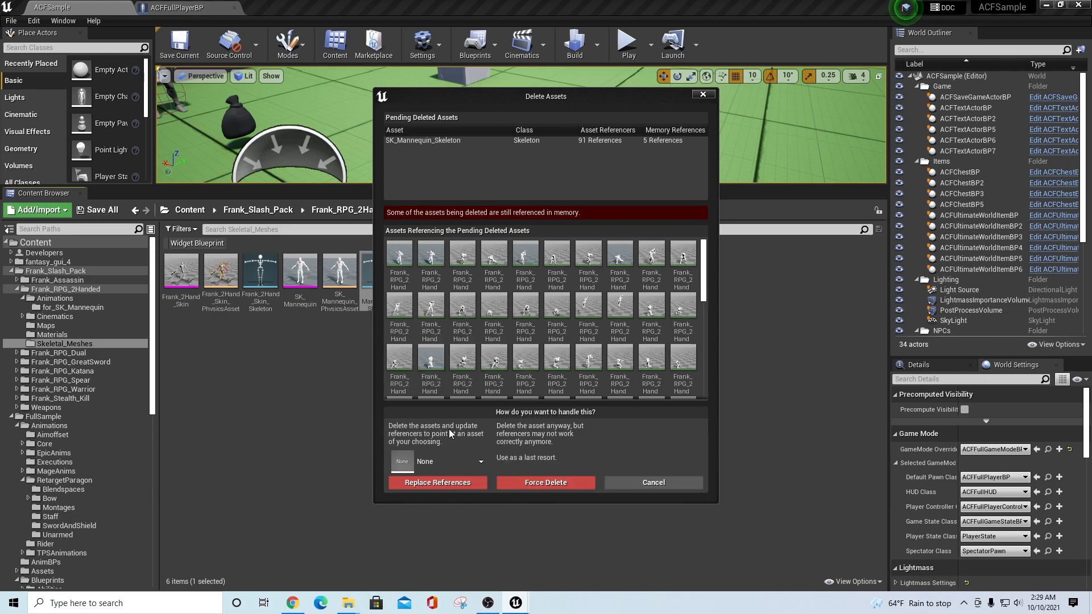
click(442, 482)
click(601, 342)
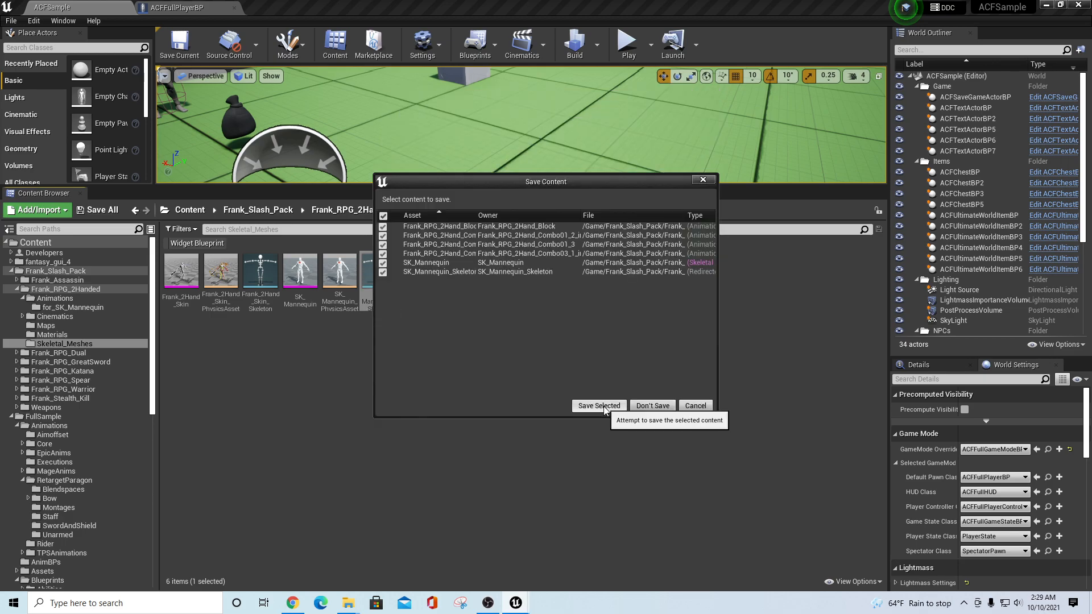
click(604, 404)
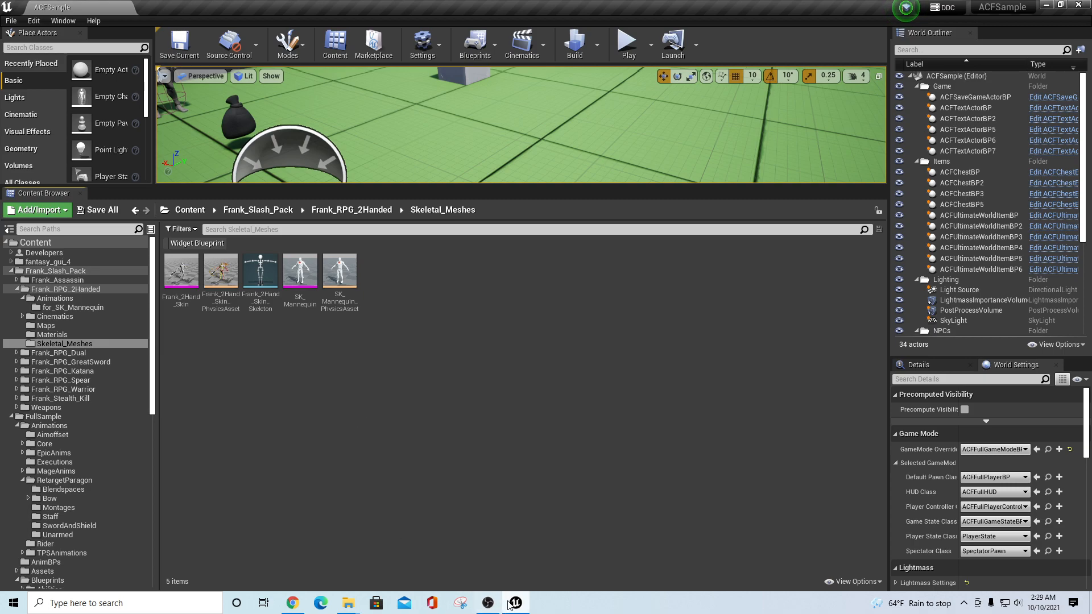
Step: Reopen the DualSwordAttack montage from the RetargetParagon Montages folder in a maximized window and pause its preview playback
mouse_move(519, 607)
click(69, 509)
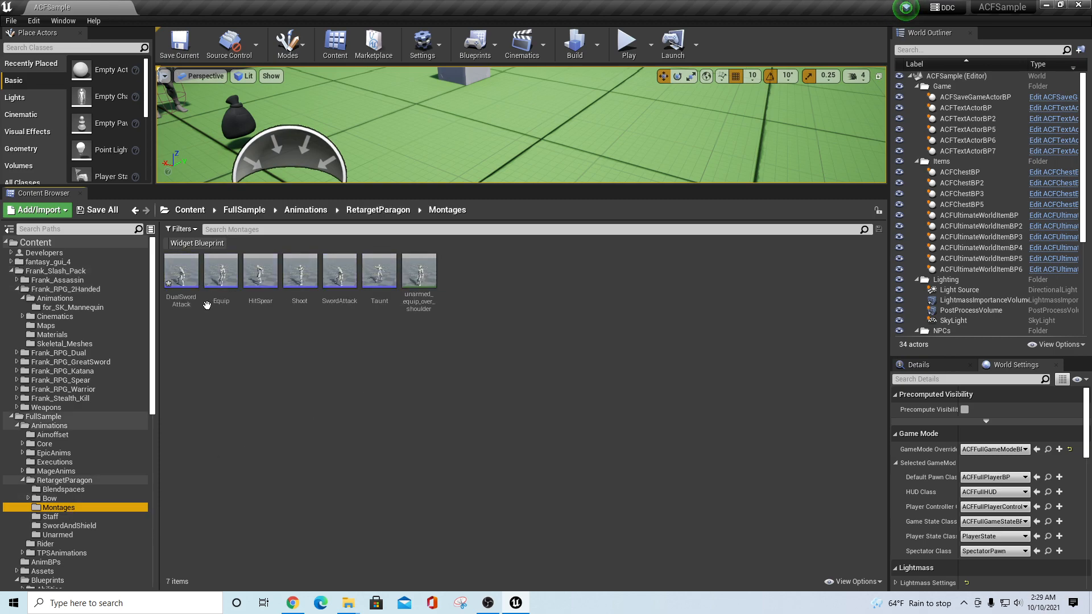
double_click(180, 273)
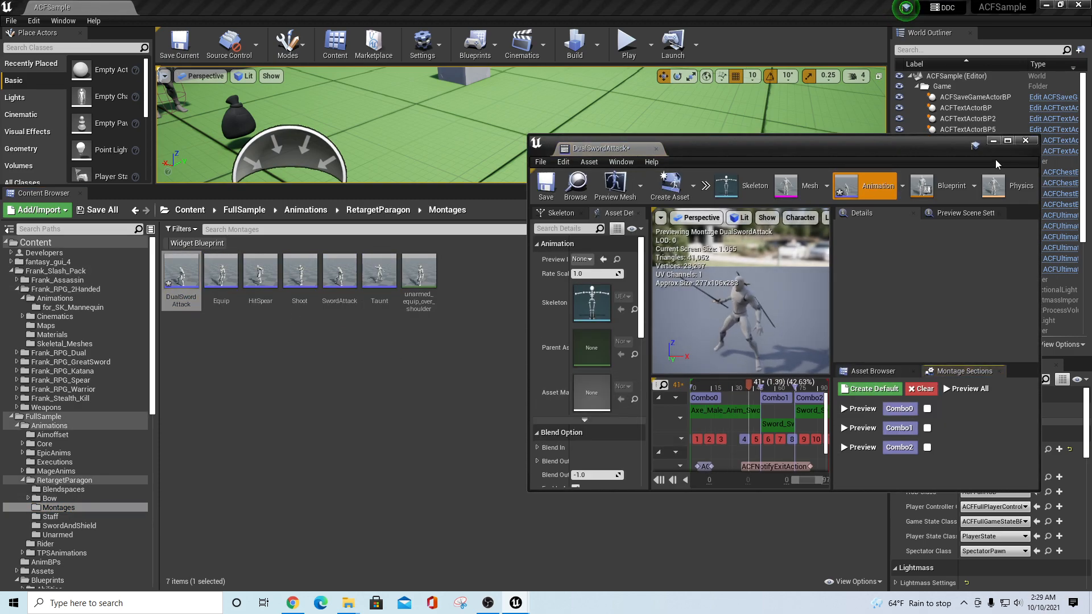
click(1007, 140)
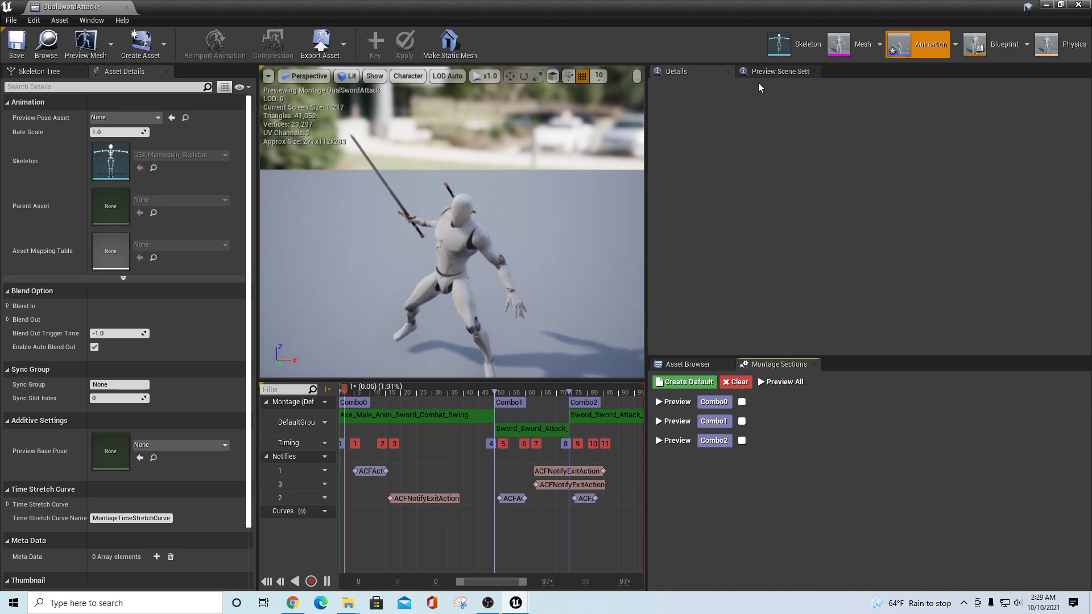
click(401, 415)
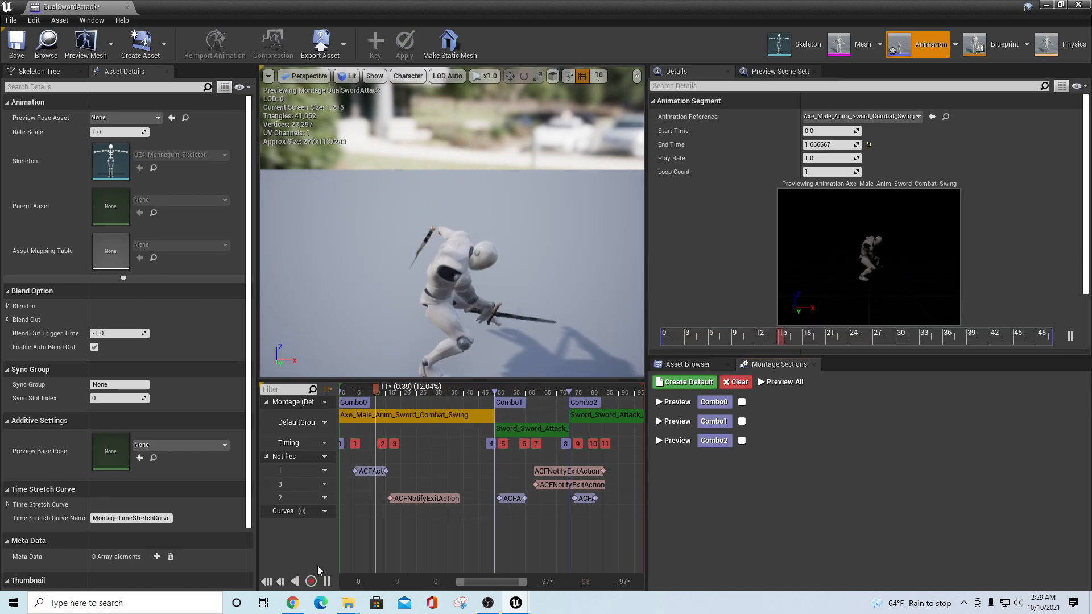
click(327, 581)
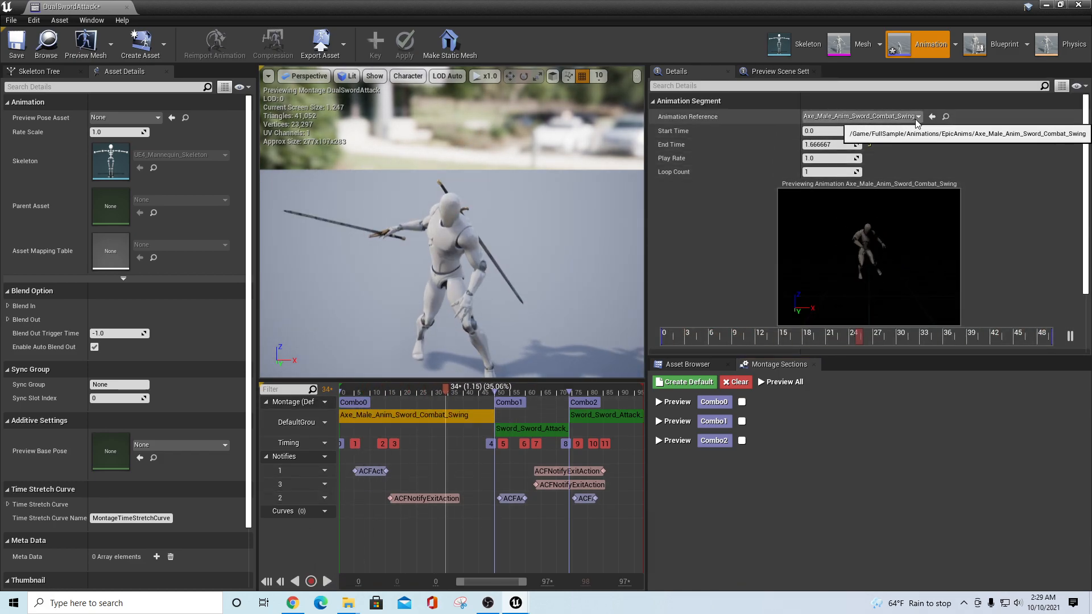
Step: Search the montage's available assets for "2hand" and add Frank_RPG_2Hand_Combo01_2_in_Place to the slot track after the Axe_Male swing segment
click(695, 365)
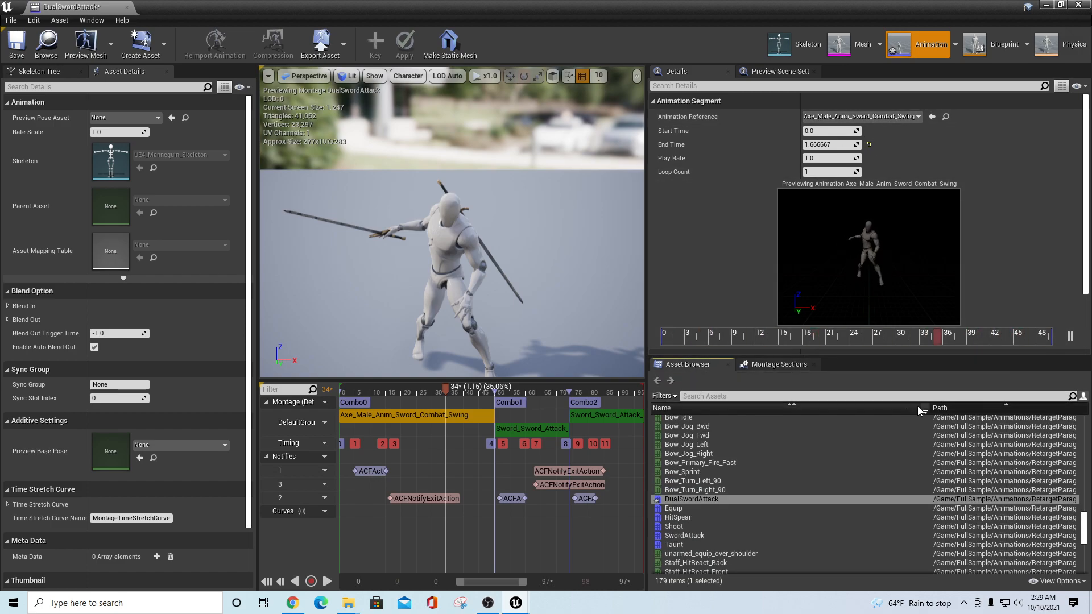
click(760, 398)
text(2hand)
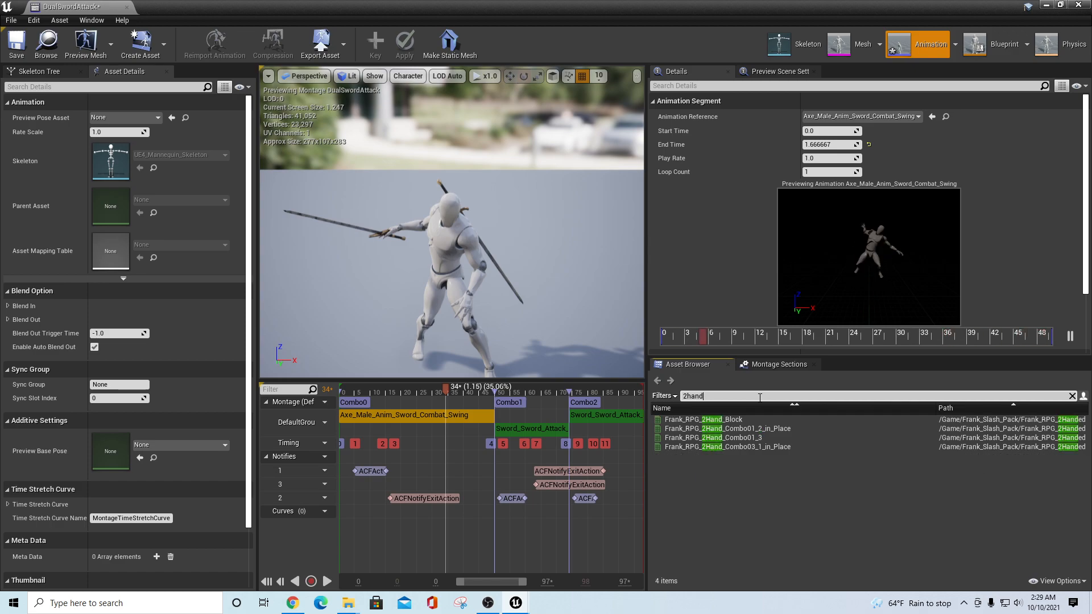
mouse_move(751, 429)
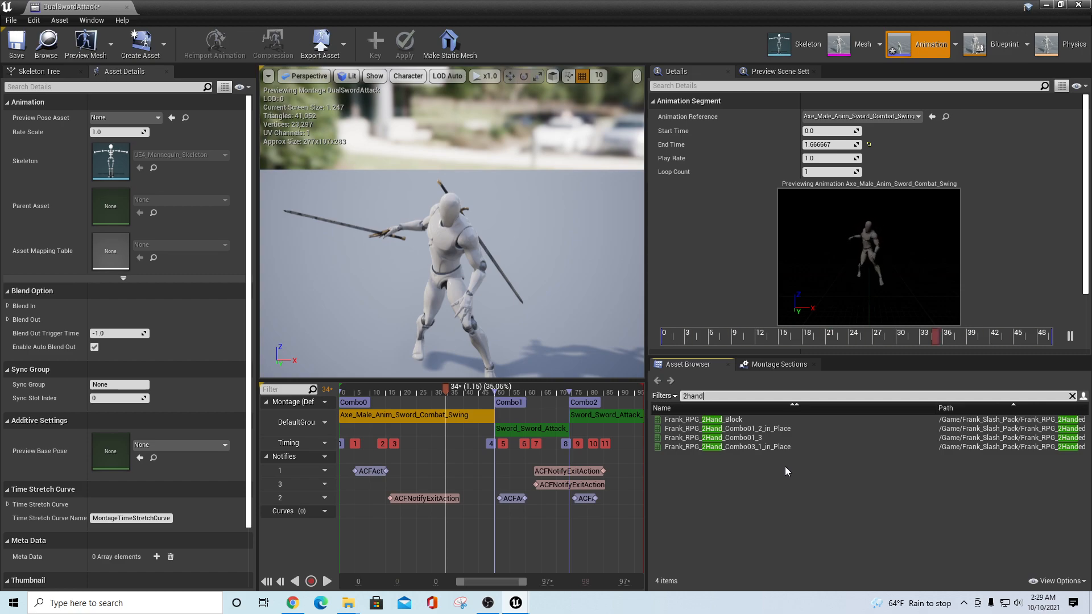
click(756, 431)
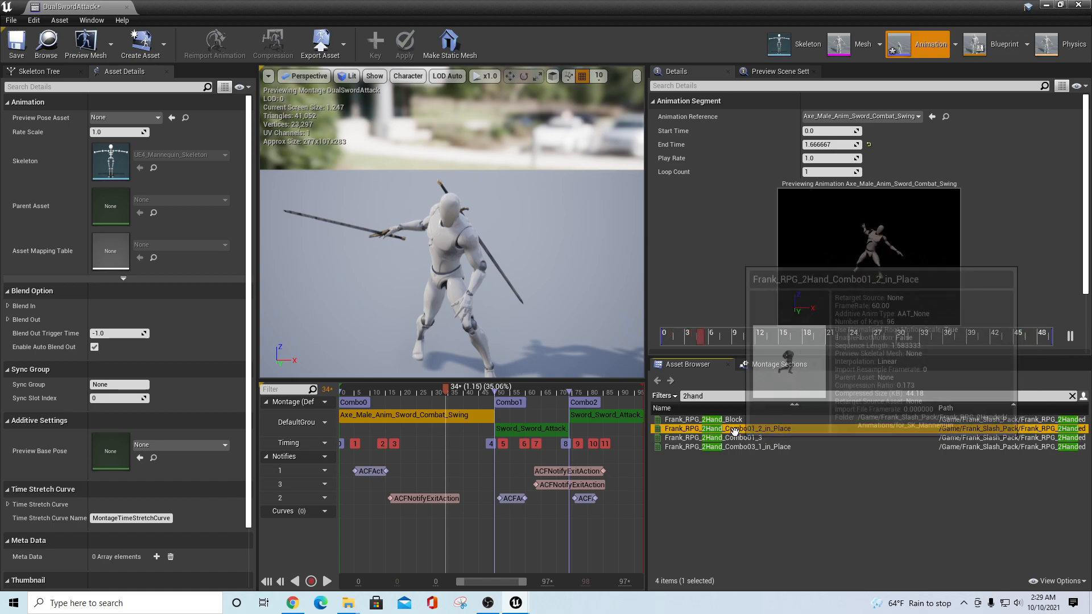
drag(757, 430, 390, 414)
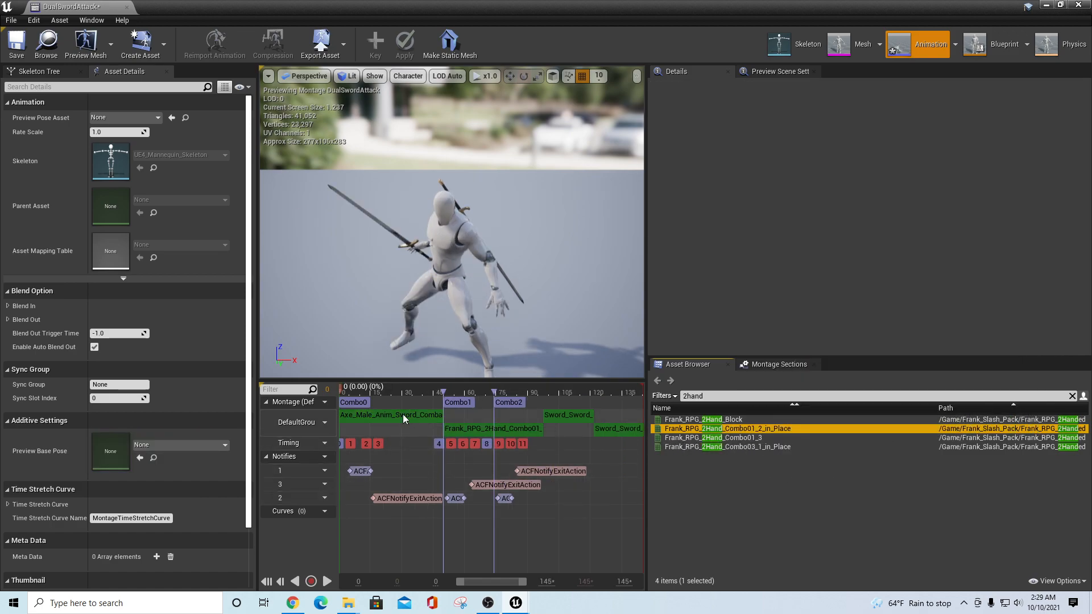
Step: Delete the Axe_Male sword swing segment from the montage's slot track and briefly play the preview
click(411, 417)
key(Delete)
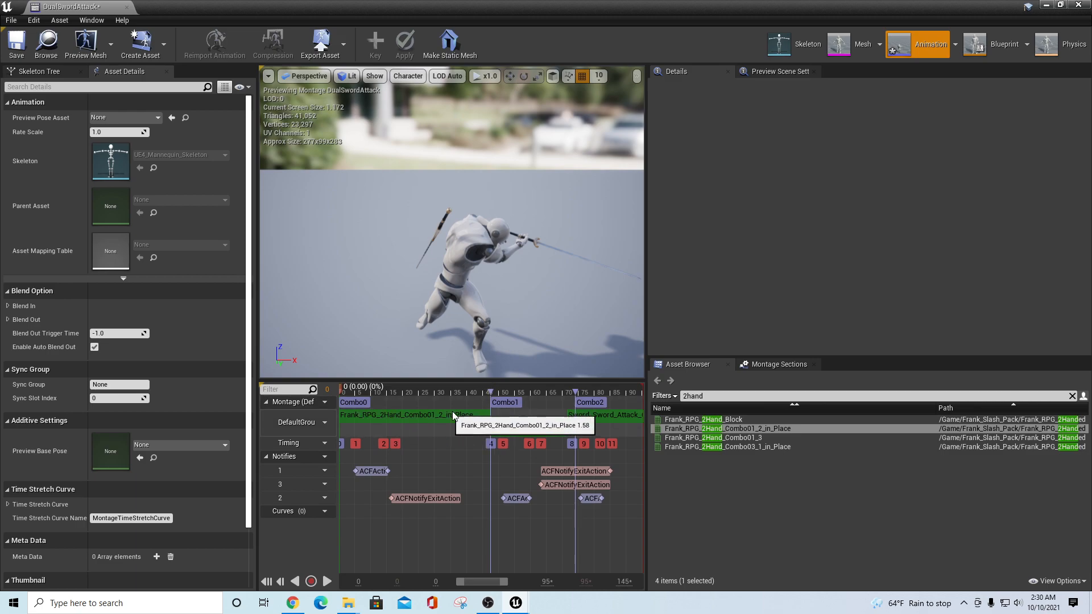
click(326, 580)
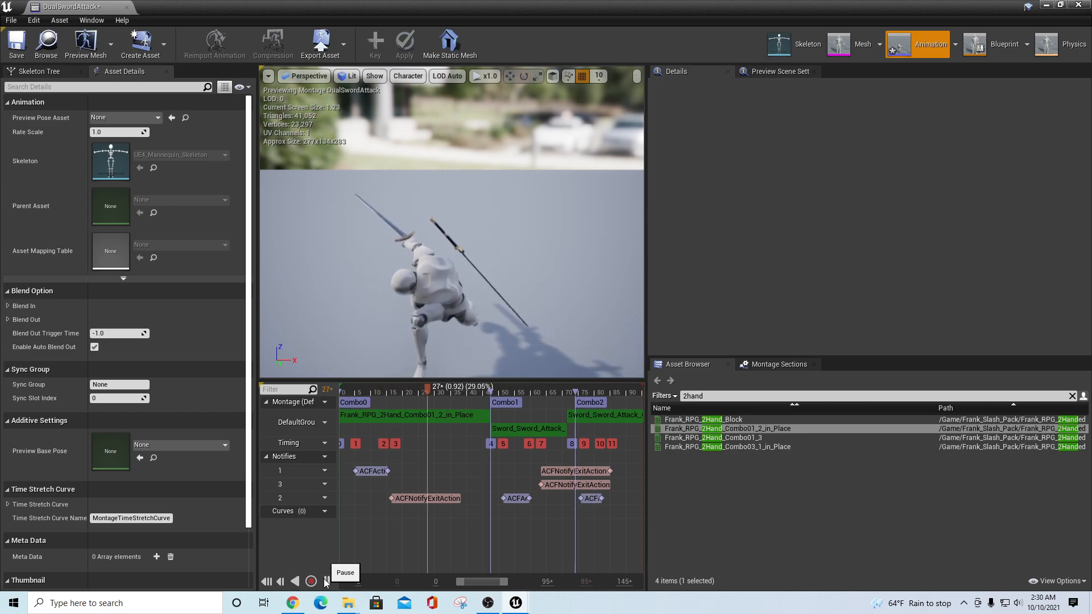
click(325, 583)
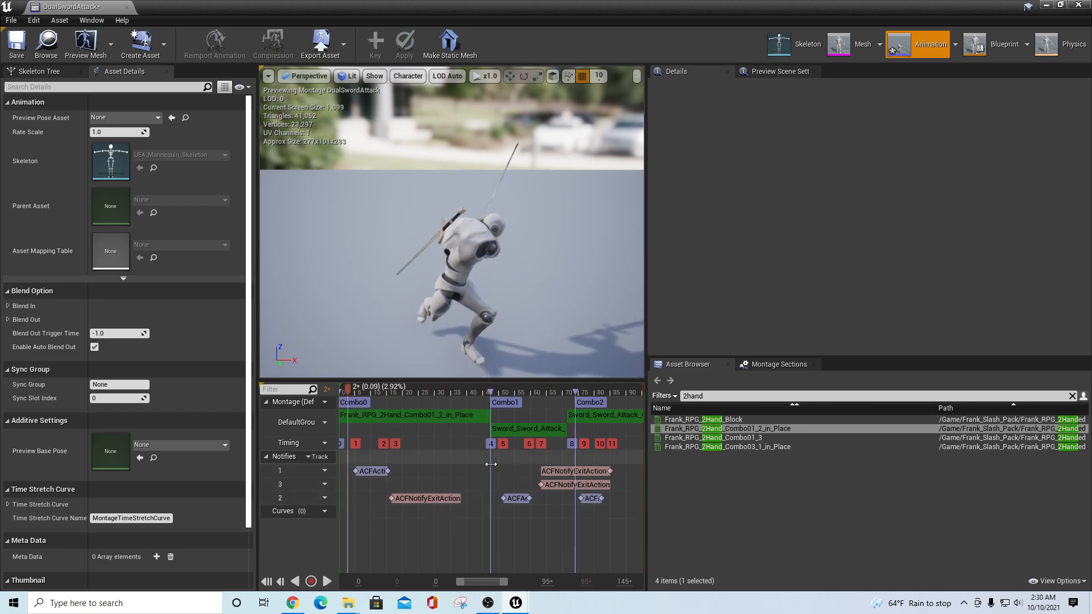
click(536, 428)
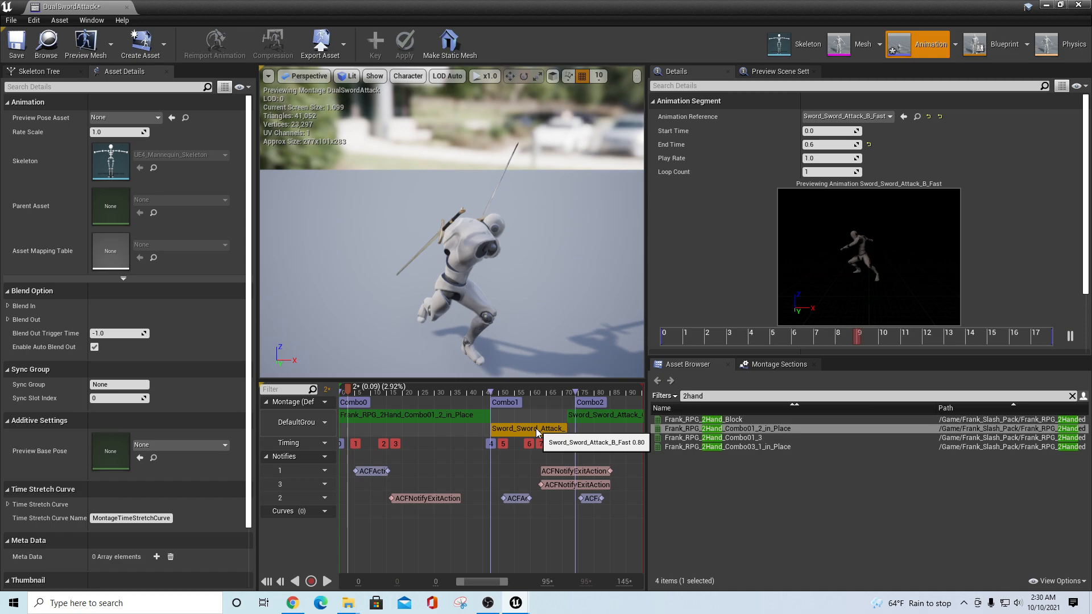
click(890, 117)
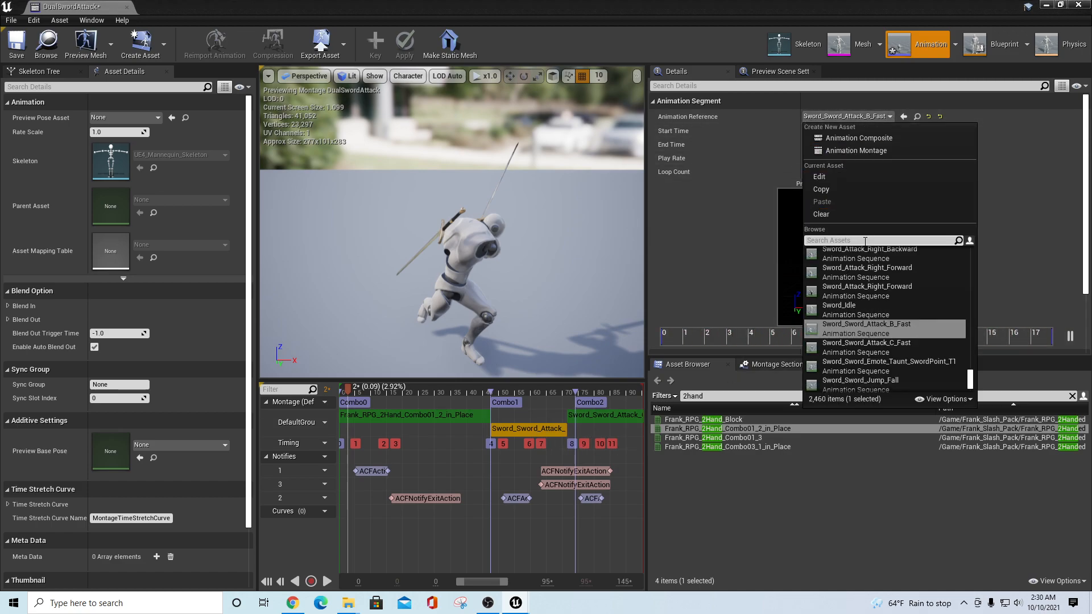
text(2hand)
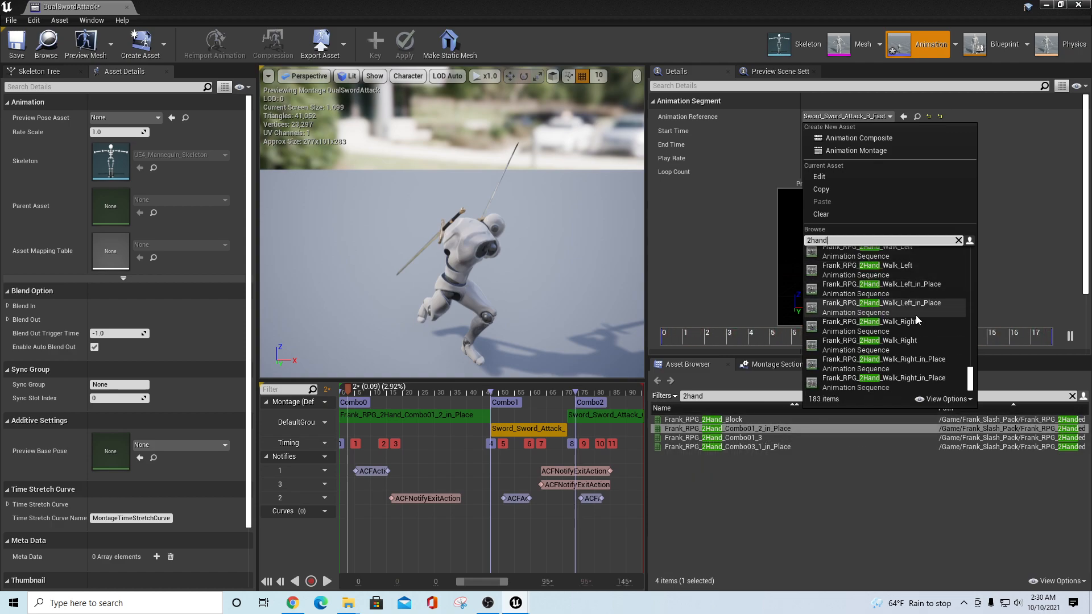
click(823, 482)
Step: Replace the Sword_Sword_Attack_B_Fast segment in the slot track with Frank_RPG_2Hand_Combo01_3
click(739, 438)
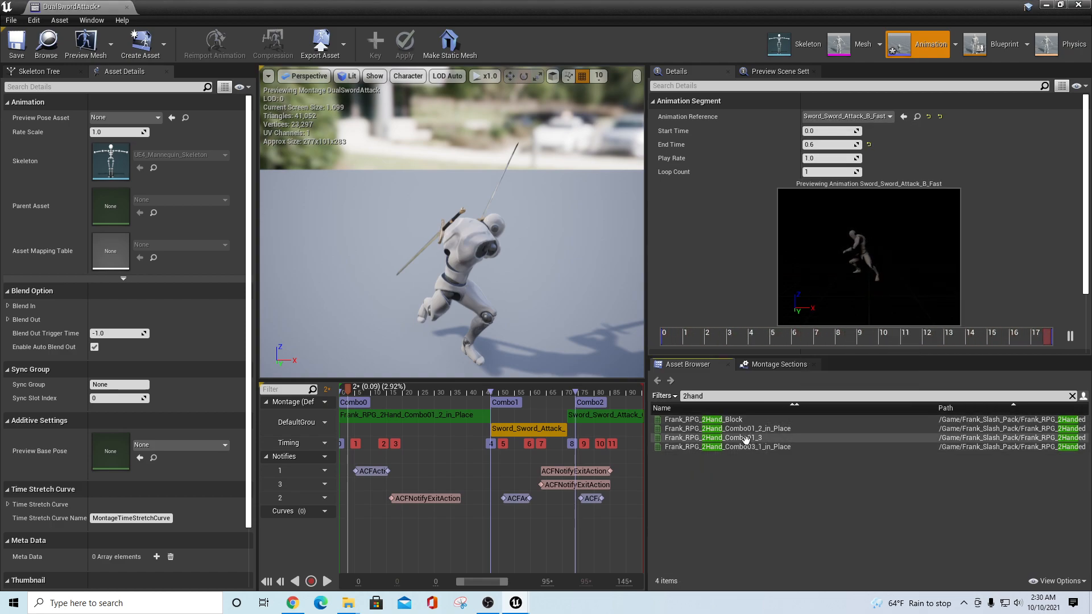
drag(745, 438, 521, 432)
click(466, 430)
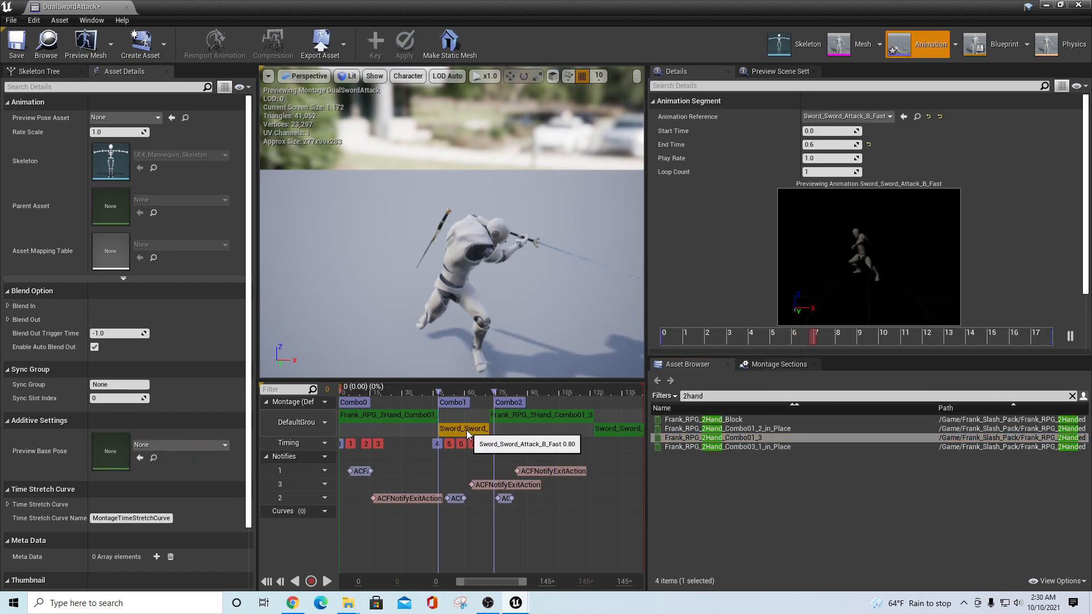
key(Delete)
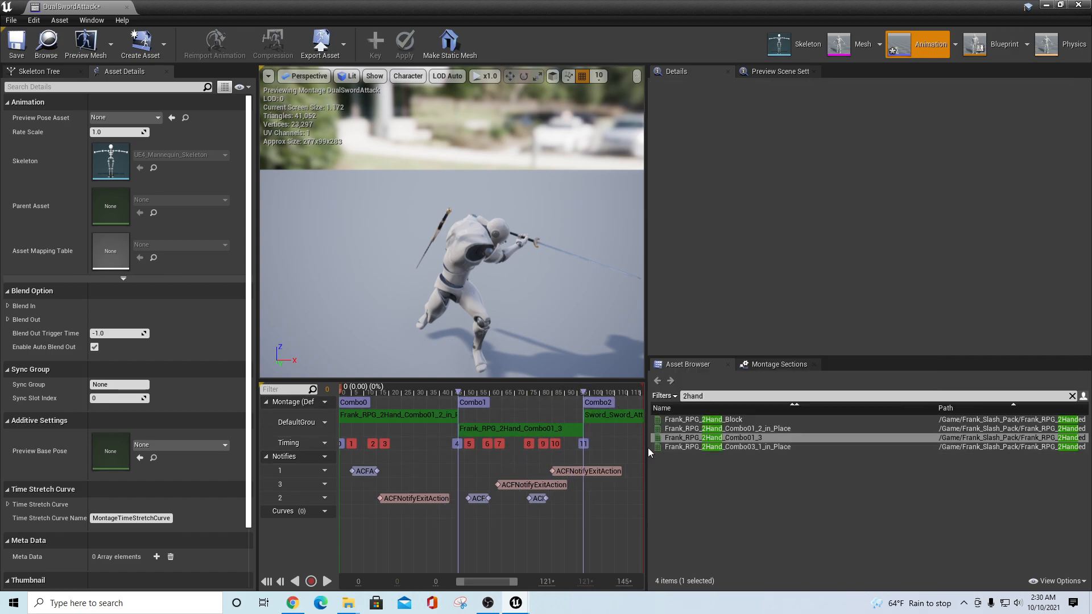
Step: Replace the Sword_Sword_Attack_C_Fast segment in the slot track with Frank_RPG_2Hand_Combo03_1_in_Place
drag(646, 447, 712, 420)
click(595, 417)
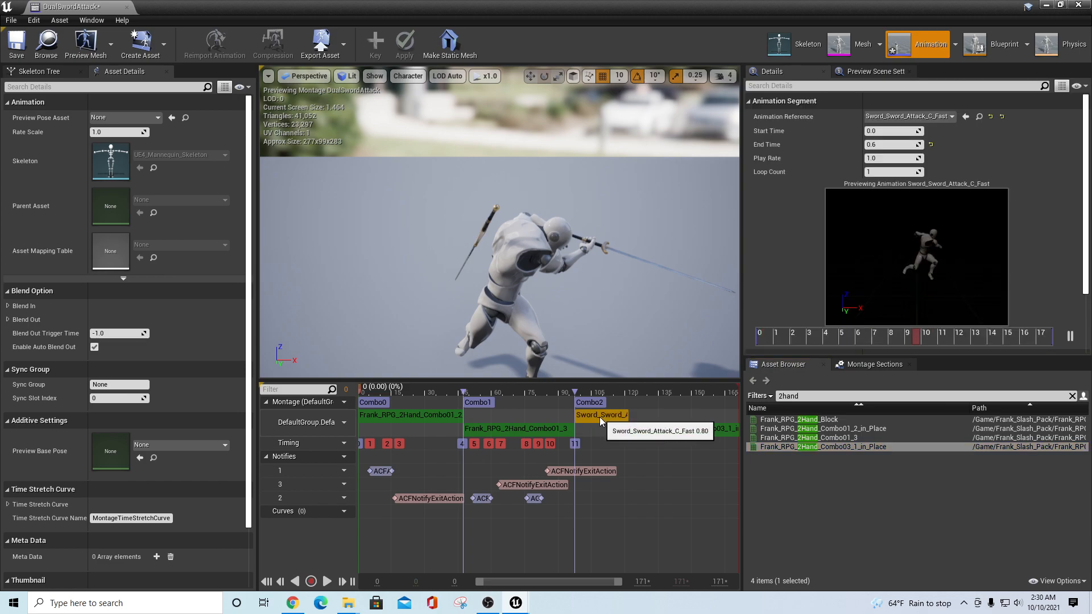
key(Delete)
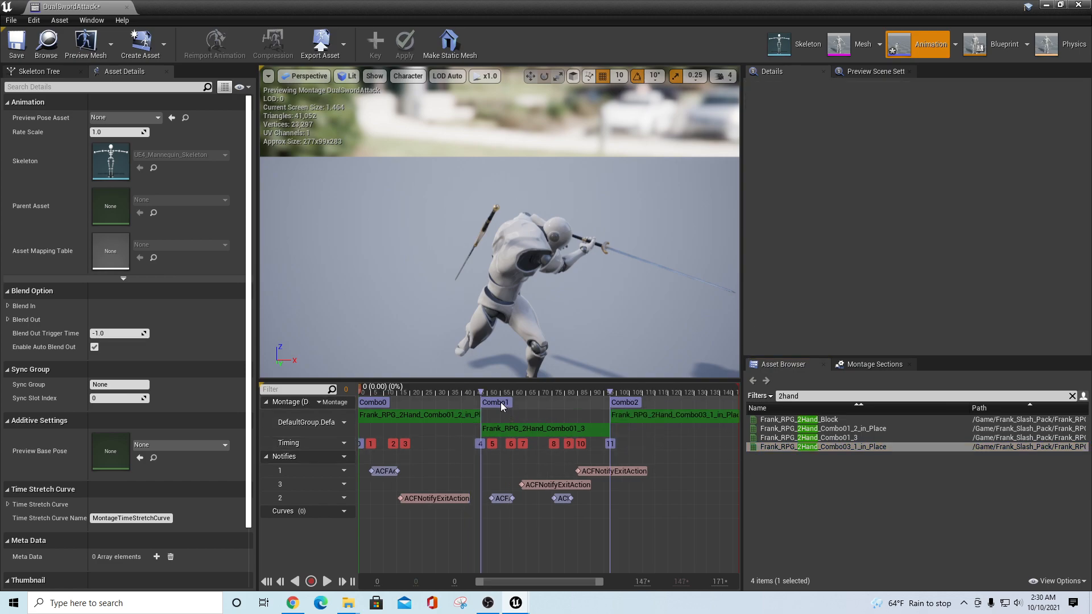
Step: Play back the beginning of the rebuilt montage and pause it in the Combo0 section
drag(485, 396, 470, 395)
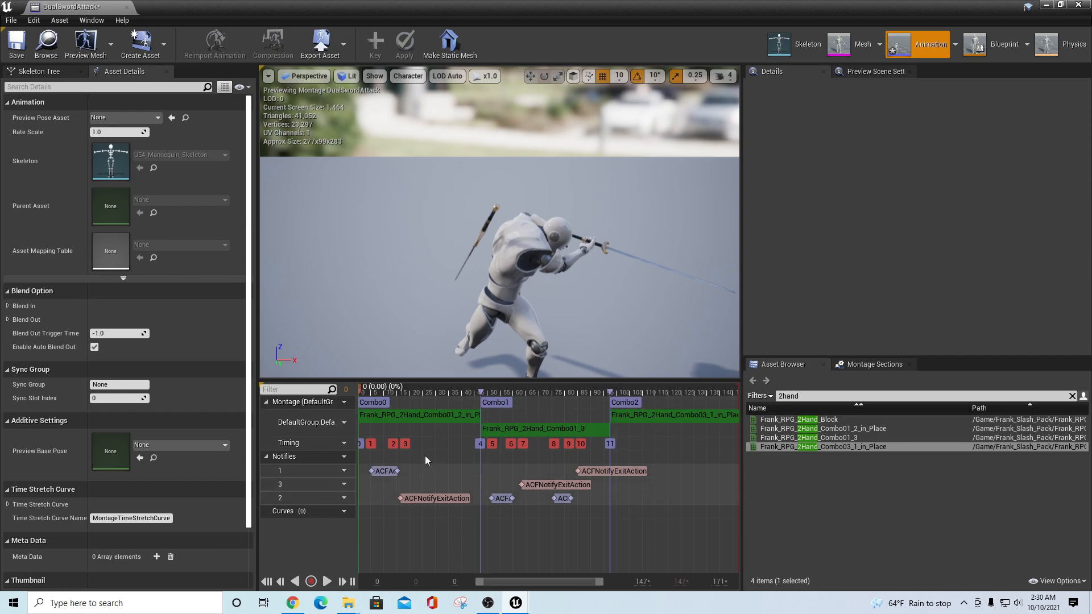
click(325, 581)
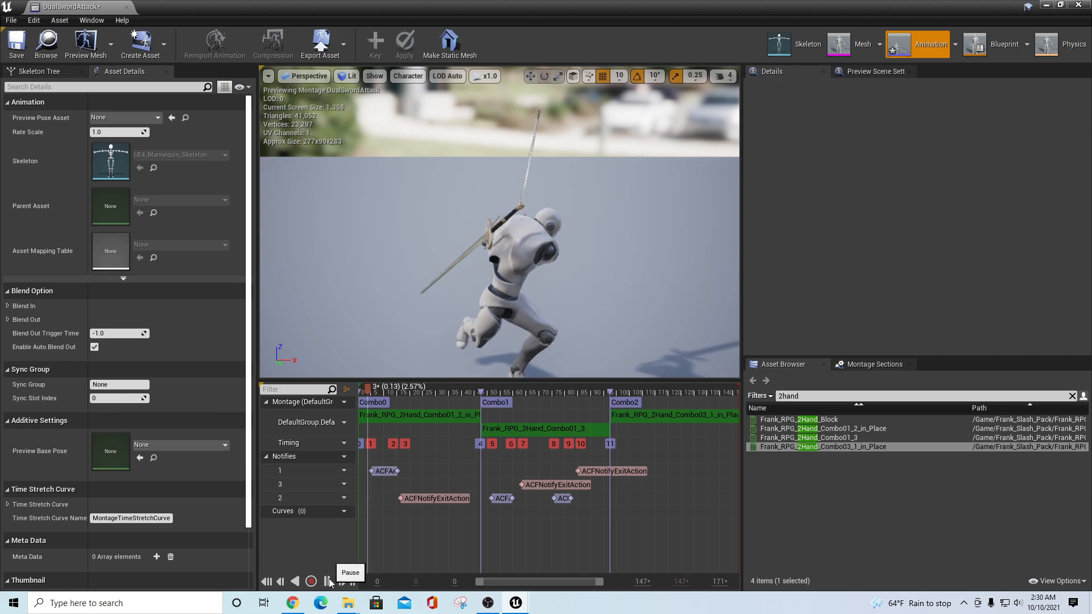
click(328, 581)
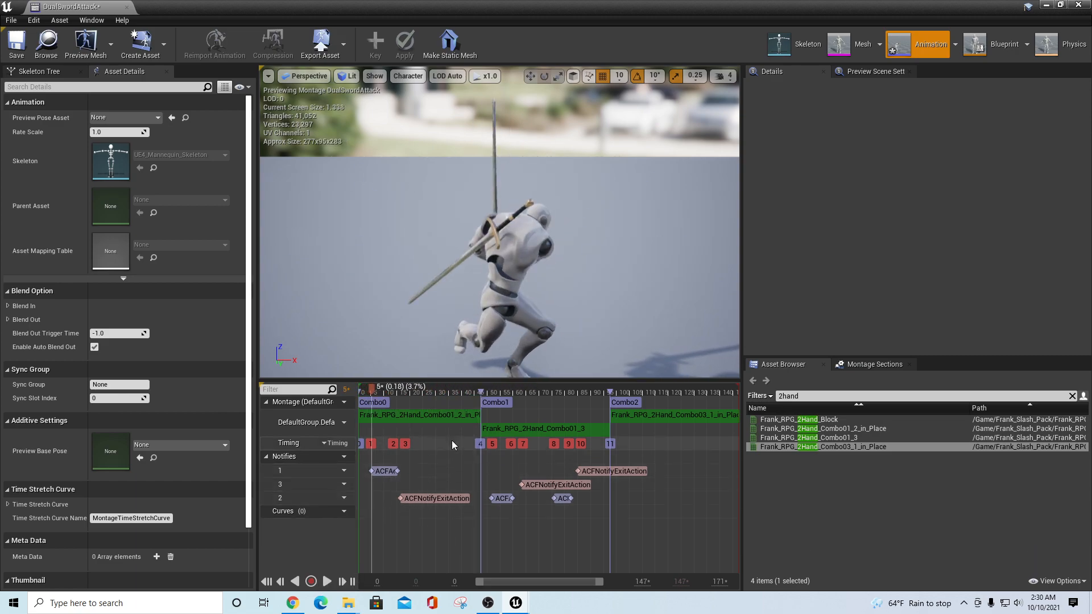
Step: Return the displaced Combo0 section marker to the start of the montage timeline
click(411, 391)
drag(418, 396, 358, 403)
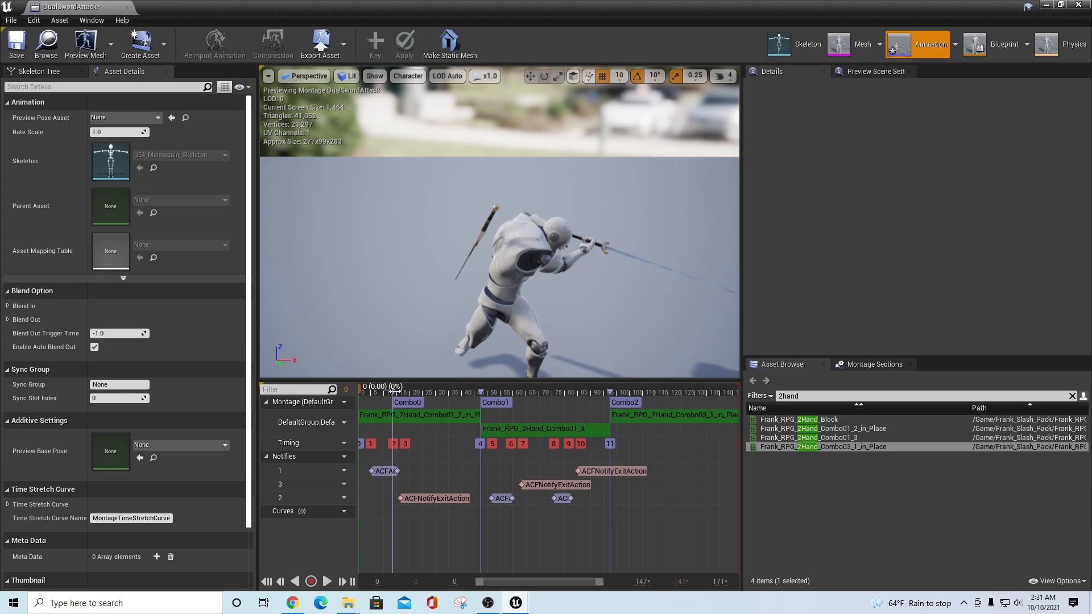
drag(407, 393, 359, 402)
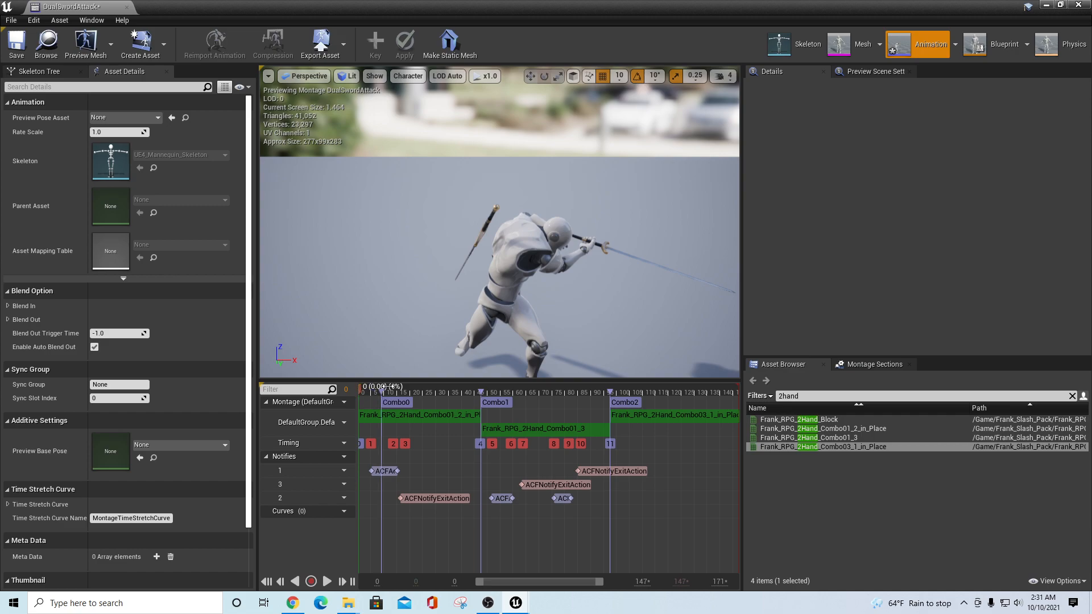
Step: Span Combo0's ACFActionSubState notify over the swing, from about 0.55 to 0.79 s, and place its ACFNotifyExitAction at about 0.90 s
click(327, 581)
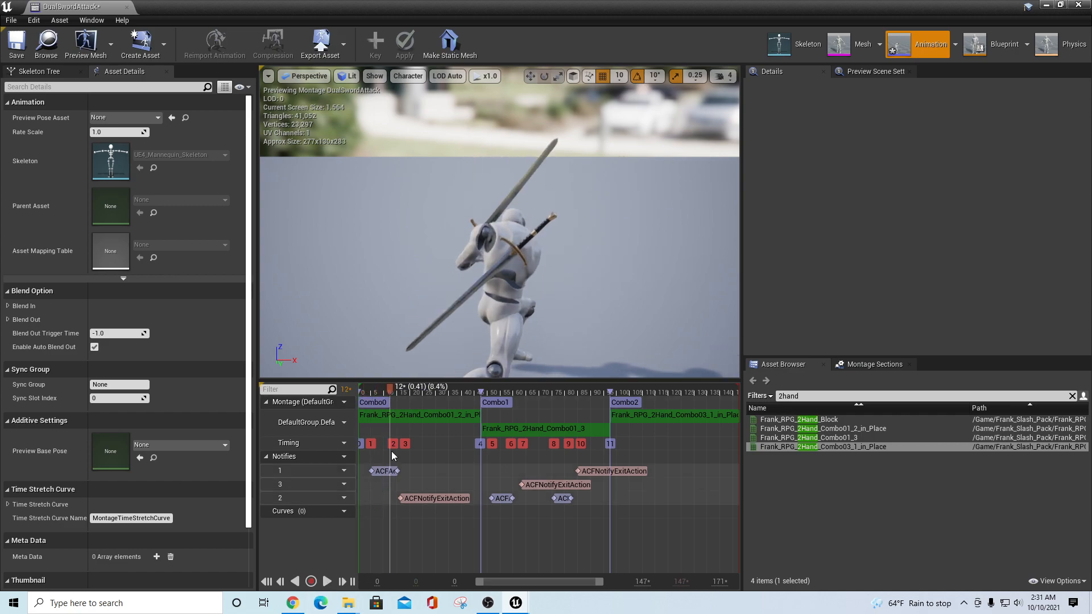
drag(388, 390, 401, 373)
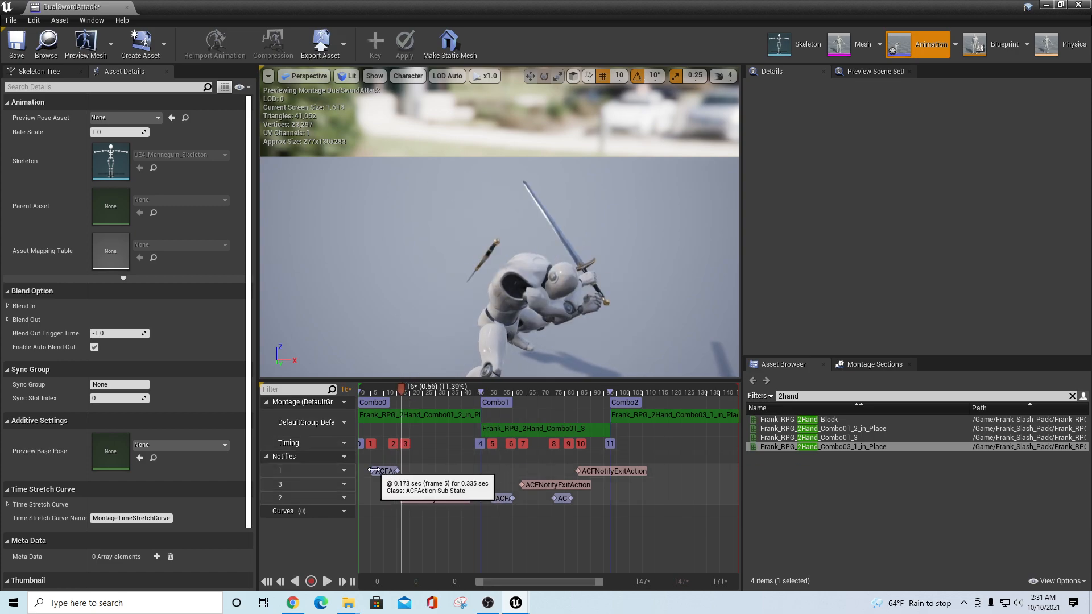
mouse_move(390, 472)
mouse_down()
mouse_move(428, 477)
mouse_move(387, 470)
mouse_up()
drag(376, 391, 401, 398)
drag(394, 471, 400, 471)
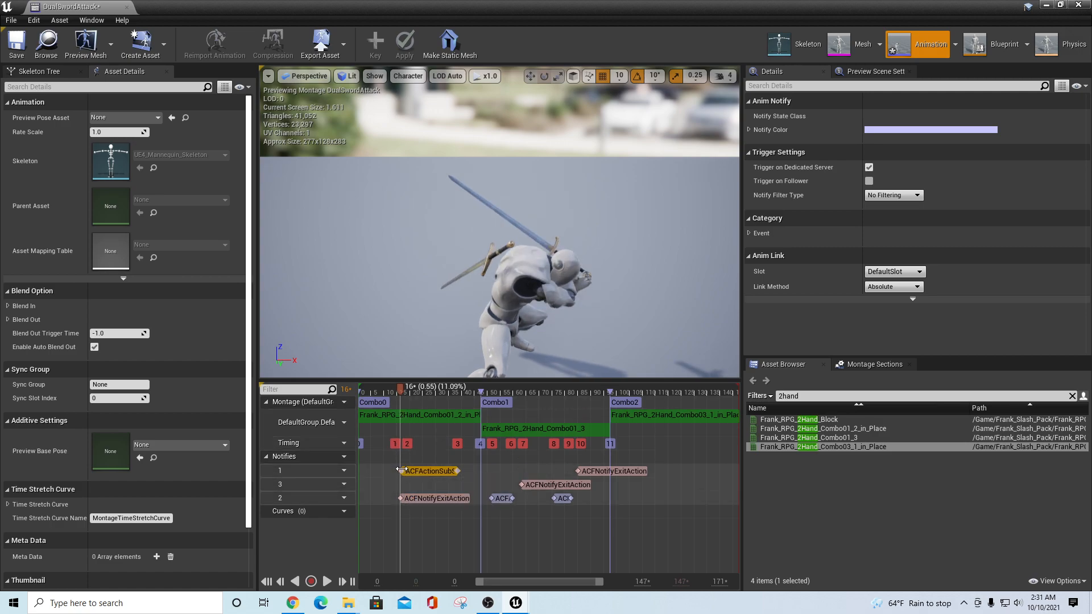
drag(405, 396, 419, 396)
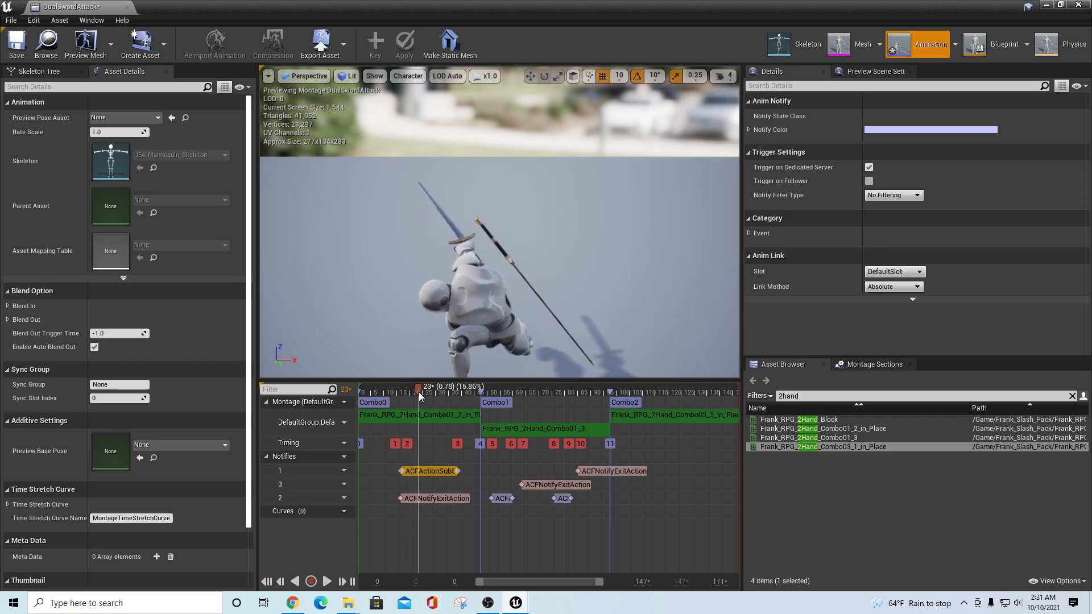
mouse_move(458, 471)
mouse_down()
mouse_move(427, 471)
mouse_move(411, 498)
mouse_move(435, 496)
mouse_up()
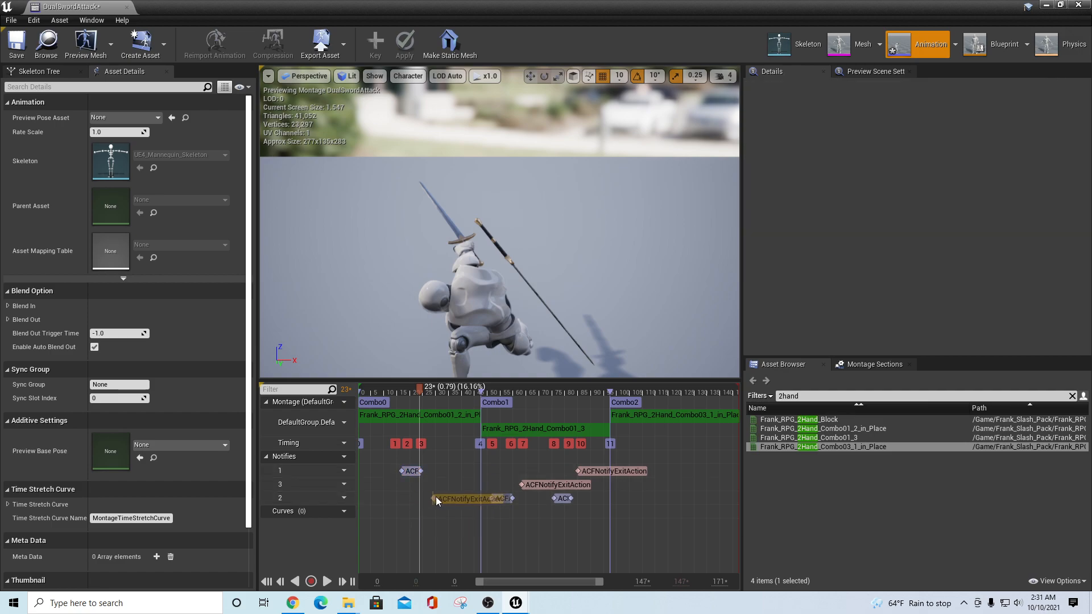
mouse_move(420, 387)
mouse_down()
mouse_move(461, 395)
mouse_move(408, 382)
mouse_move(427, 374)
mouse_up()
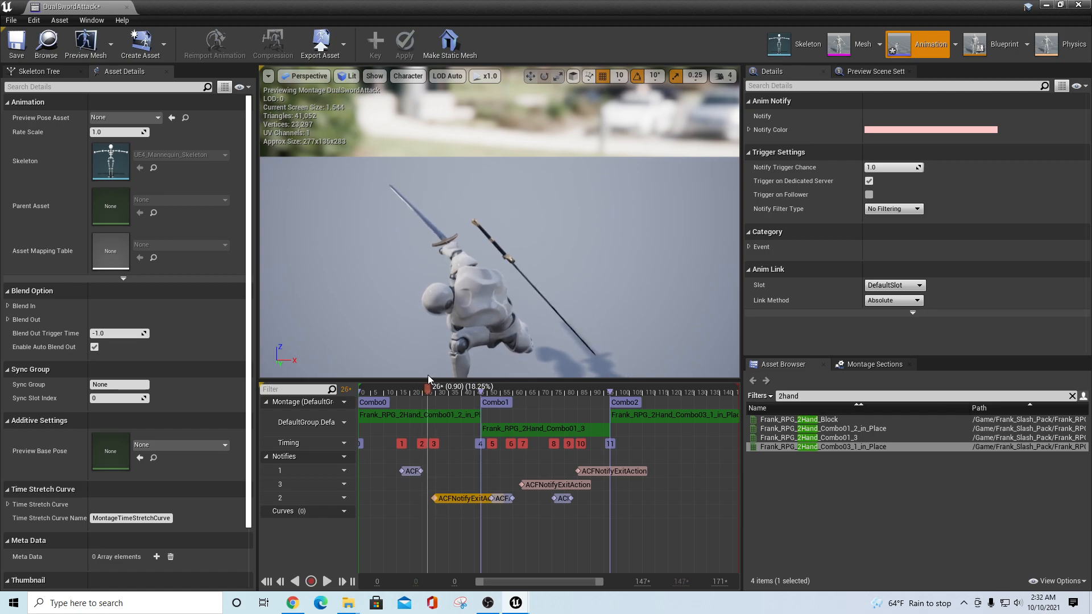
drag(436, 499, 425, 497)
Step: Preview the Combo1 montage section with the whole character in view, pausing during its swing
click(867, 364)
click(753, 424)
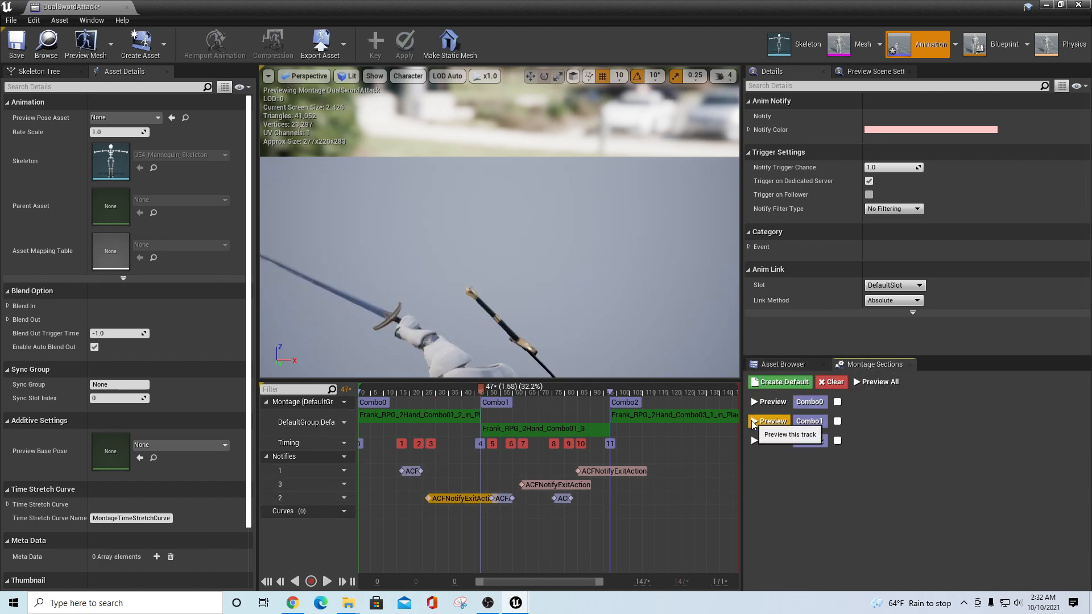
click(326, 581)
scroll(568, 295, down, 5)
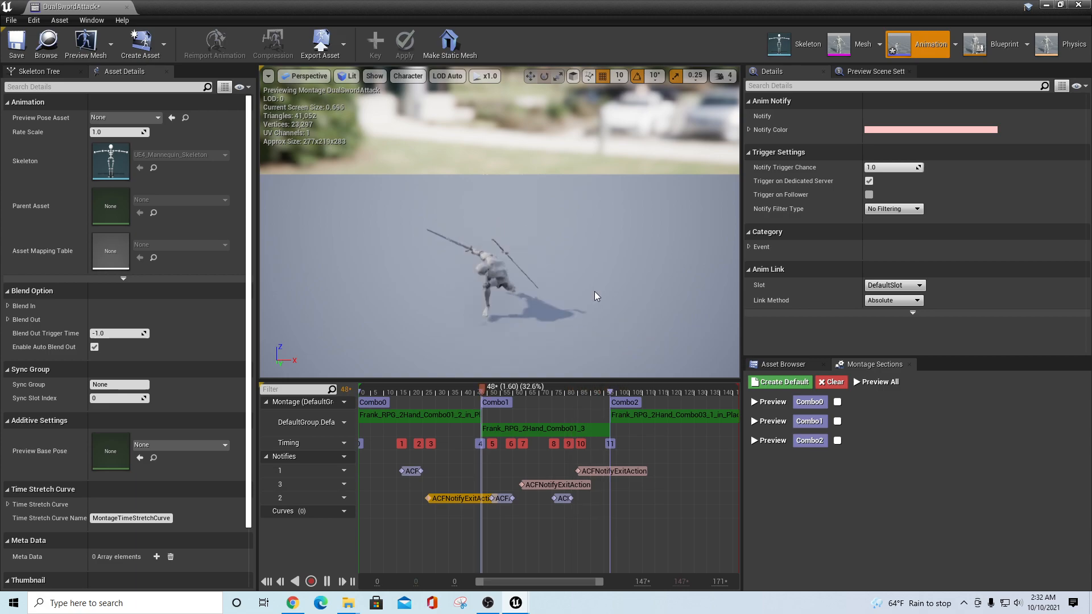
click(329, 583)
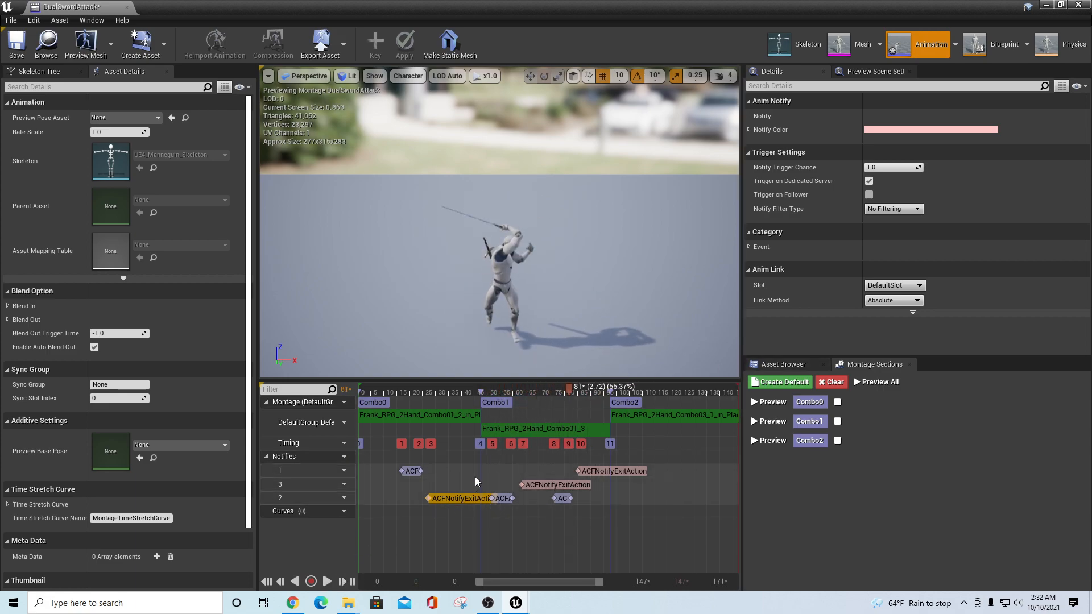
Step: Extend Combo1's ACFActionSubState notify and move the last ACFActionSubState and ACFNotifyExitAction notifies into the Combo2 section
drag(571, 386, 533, 384)
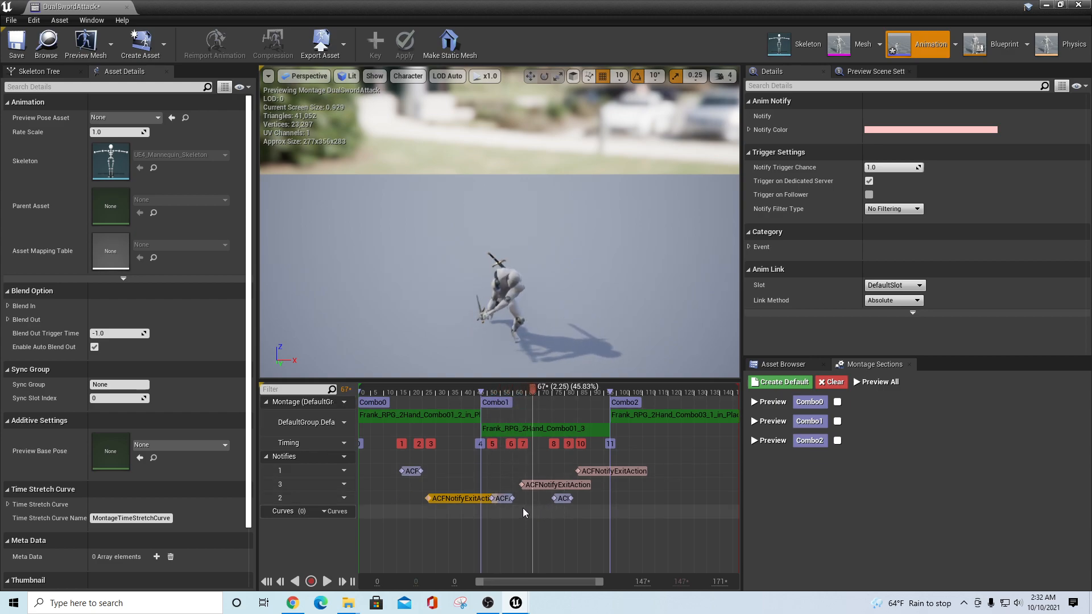
drag(512, 499, 656, 496)
drag(580, 471, 675, 471)
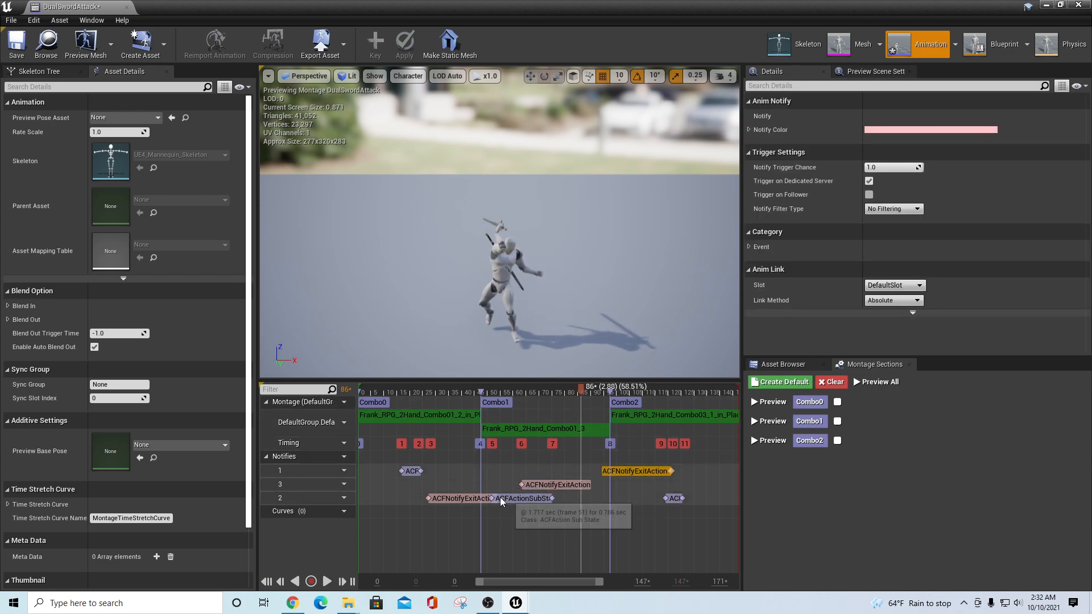
Step: Fit Combo1's ACFActionSubState notify to the swing starting at about 2.25 s and place its ACFNotifyExitAction shortly after the notify's end
drag(492, 498, 509, 497)
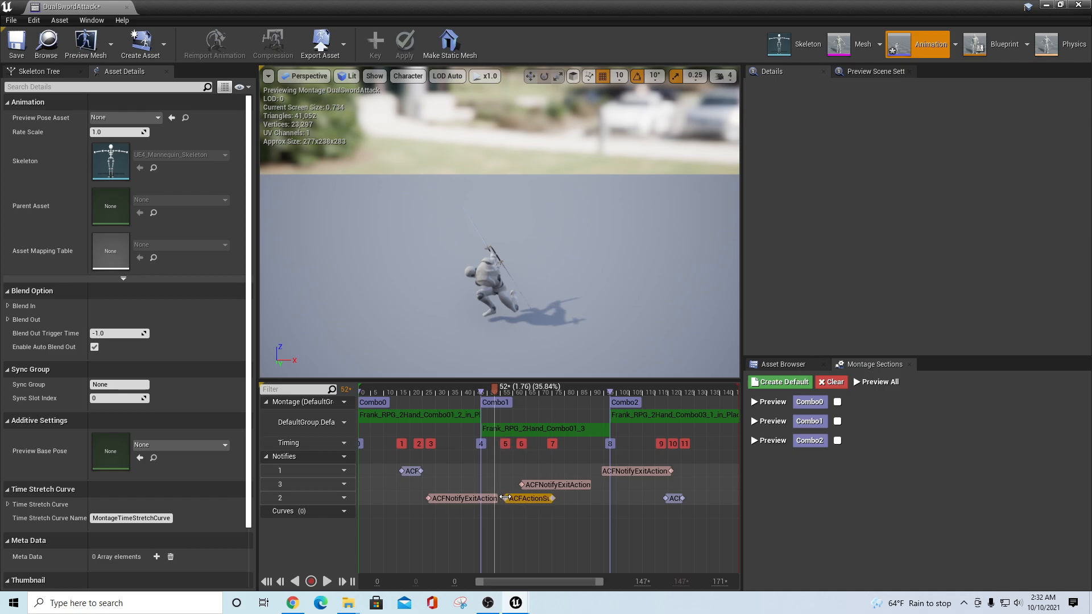
click(498, 389)
drag(499, 388, 532, 390)
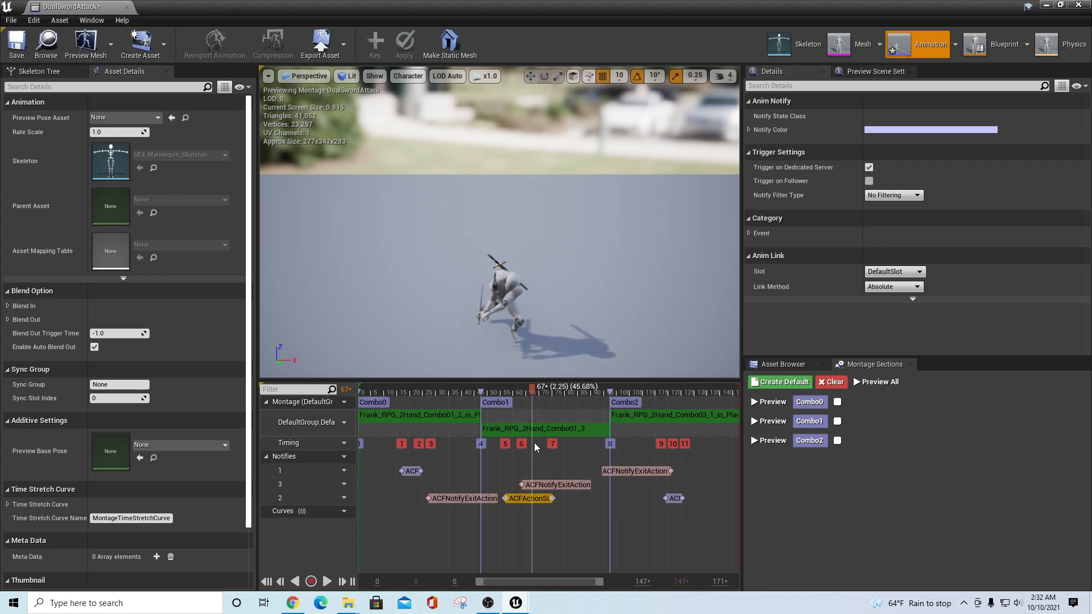
drag(505, 498, 527, 498)
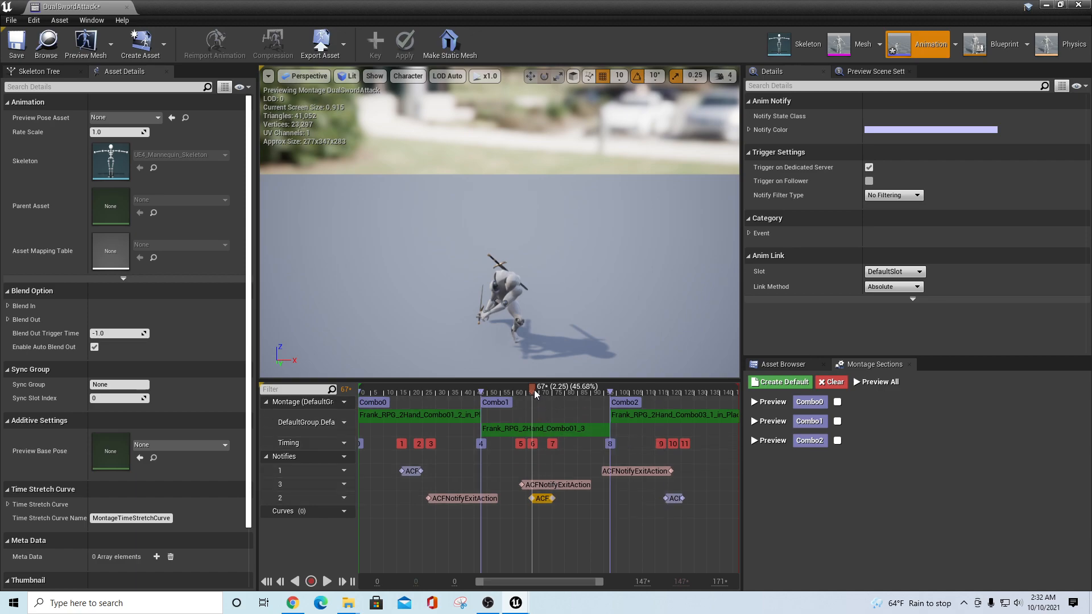
drag(536, 390, 543, 387)
drag(555, 498, 561, 483)
Step: Fit Combo2's ACFActionSubState to its swing from about 3.78 s, place ACFNotifyExitAction just after its end, and save the montage
drag(527, 395, 650, 378)
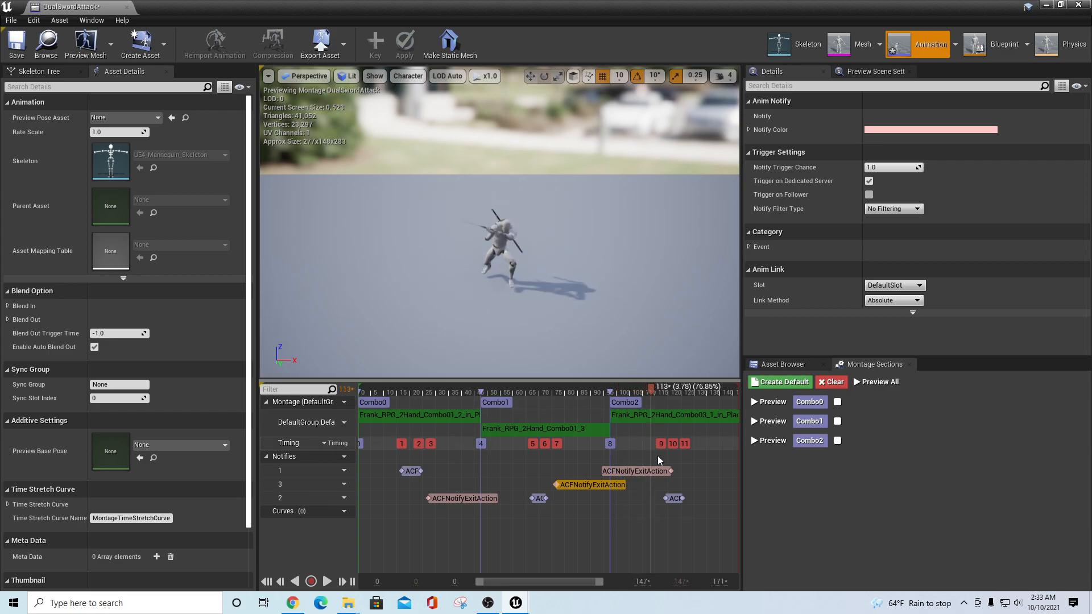
drag(665, 498, 654, 499)
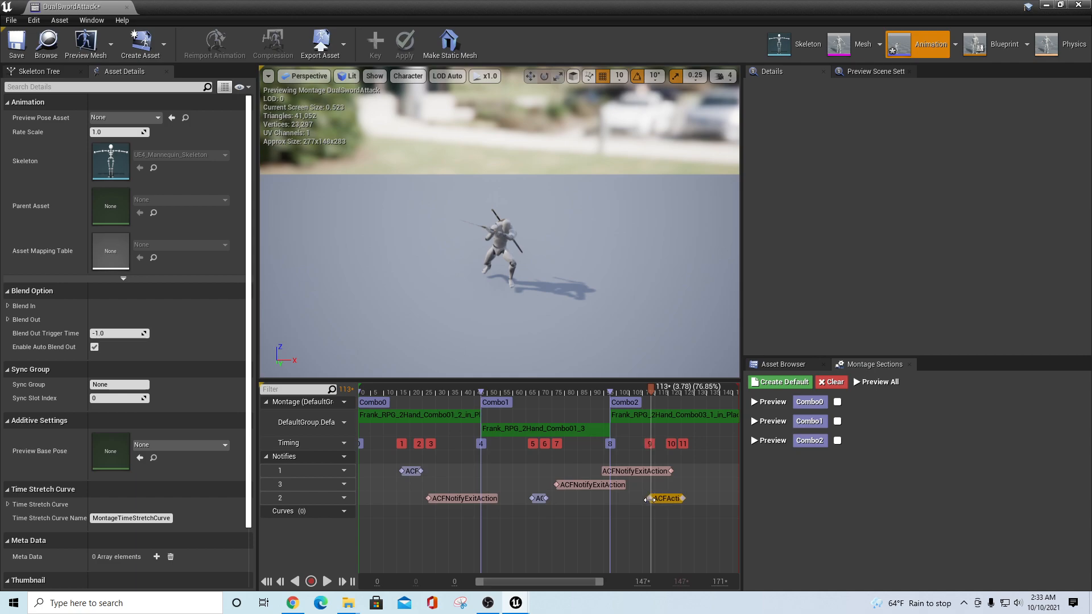
drag(652, 392, 684, 389)
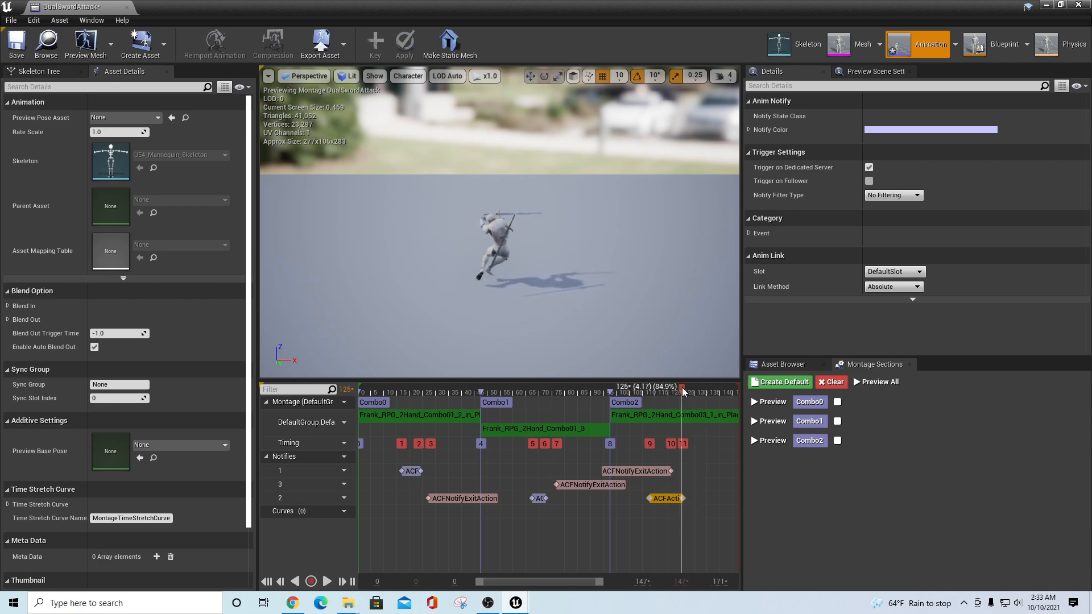
mouse_move(682, 498)
mouse_down()
mouse_move(670, 469)
mouse_move(694, 472)
mouse_up()
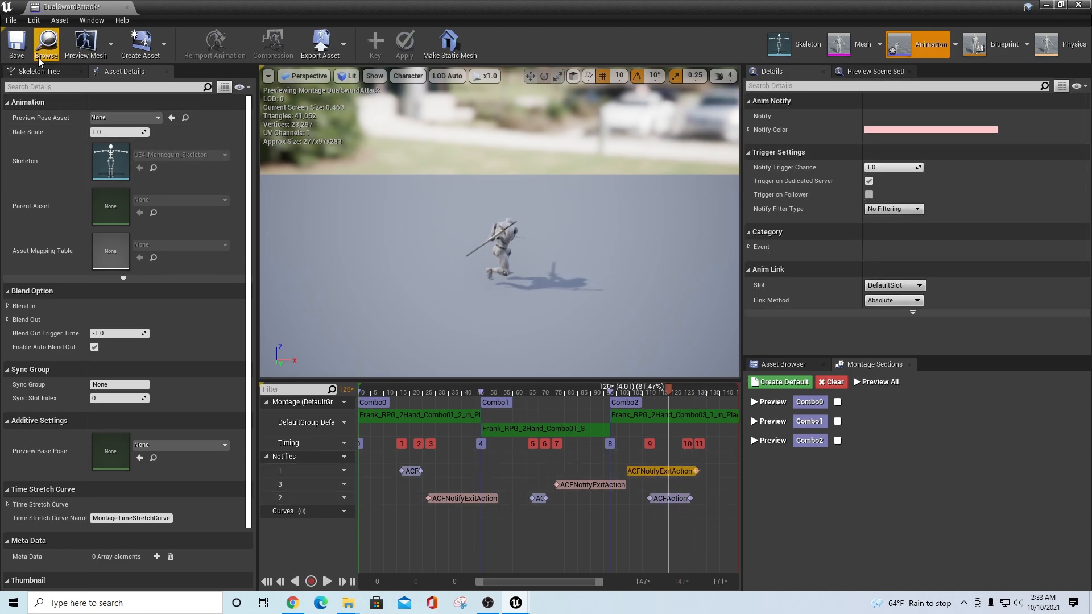
click(17, 46)
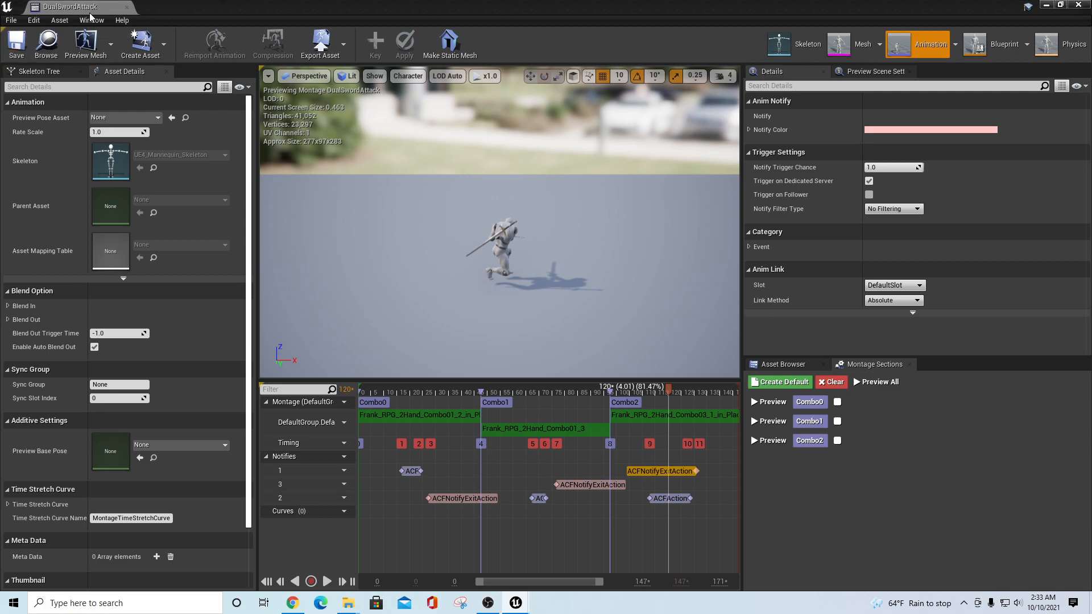
Step: Close the montage, open the default pawn ACFFullPlayerBP, and open its mesh's animation blueprint ACF_FULLAnimBP from there
click(127, 8)
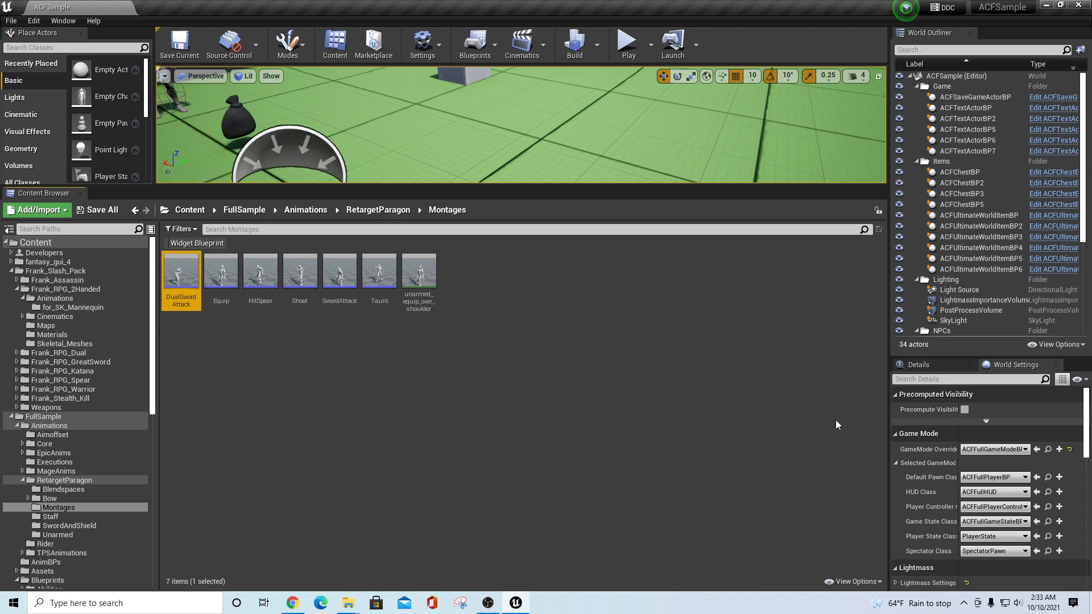
click(1048, 480)
double_click(185, 283)
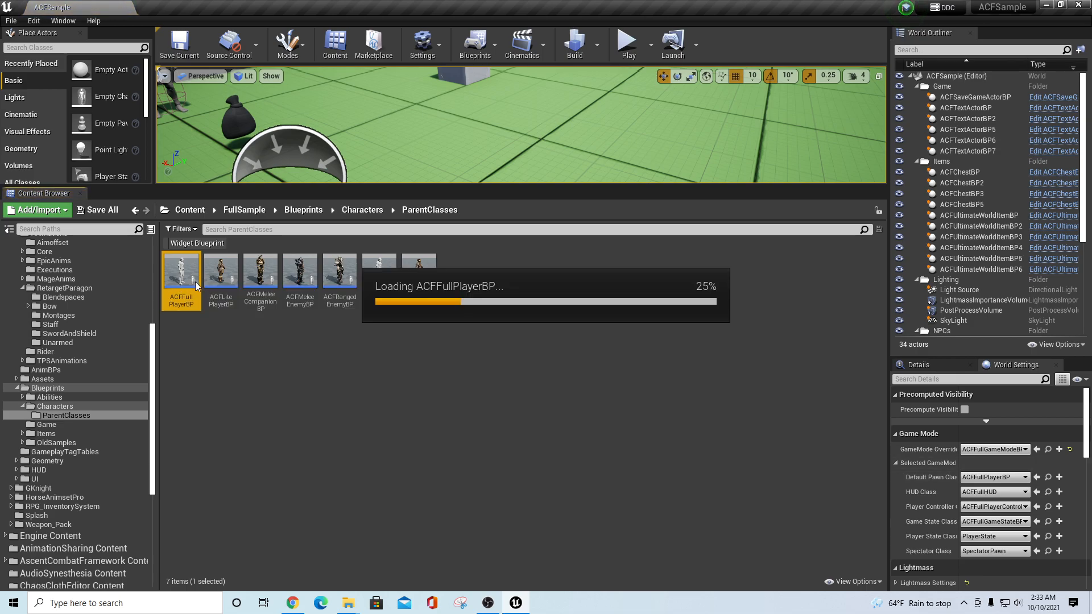
click(36, 103)
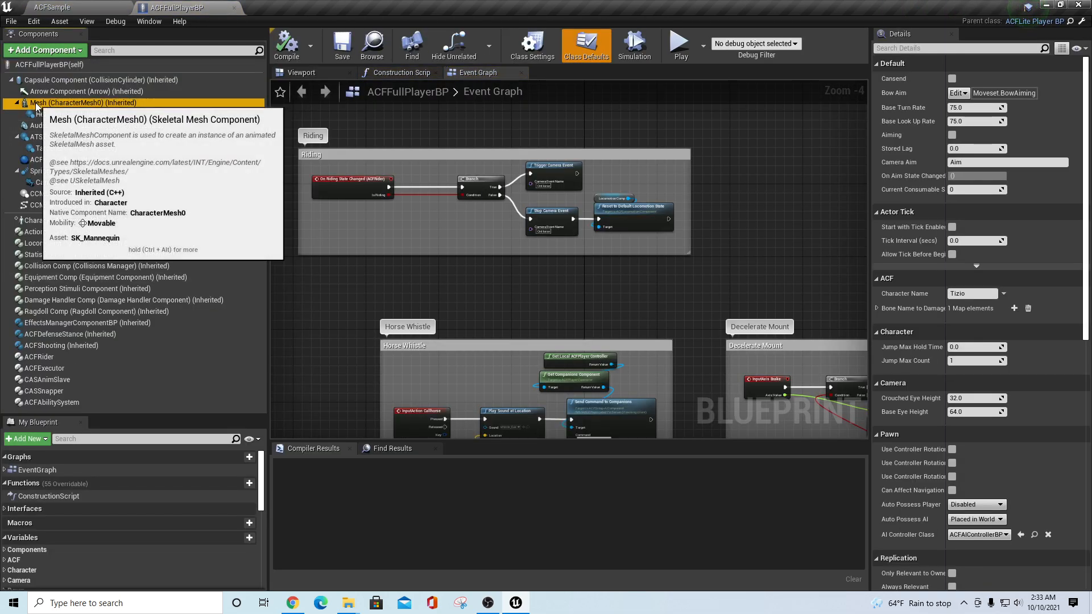
click(1062, 271)
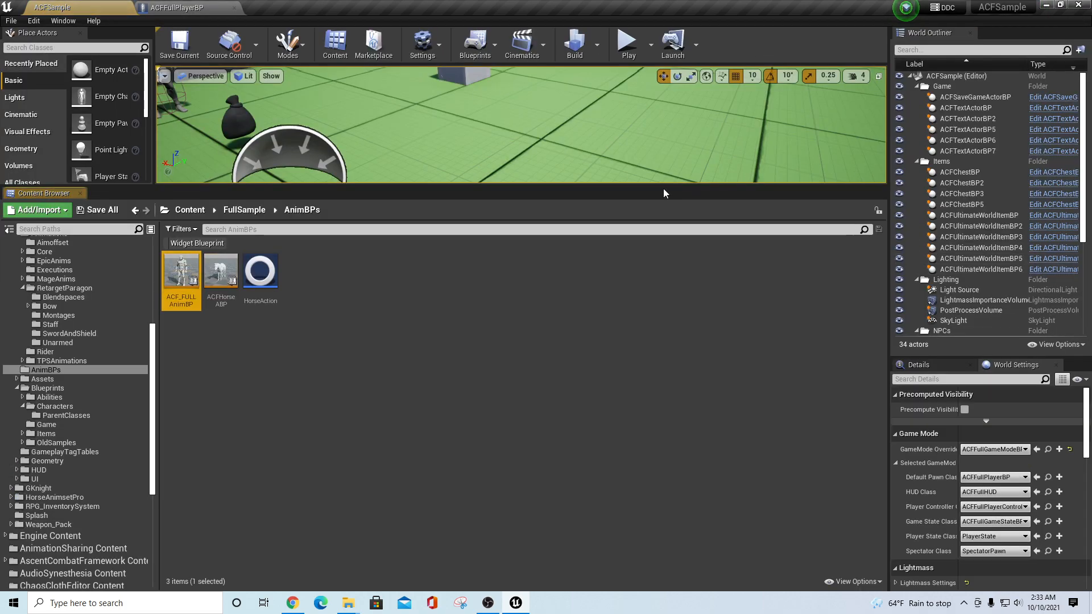
double_click(181, 272)
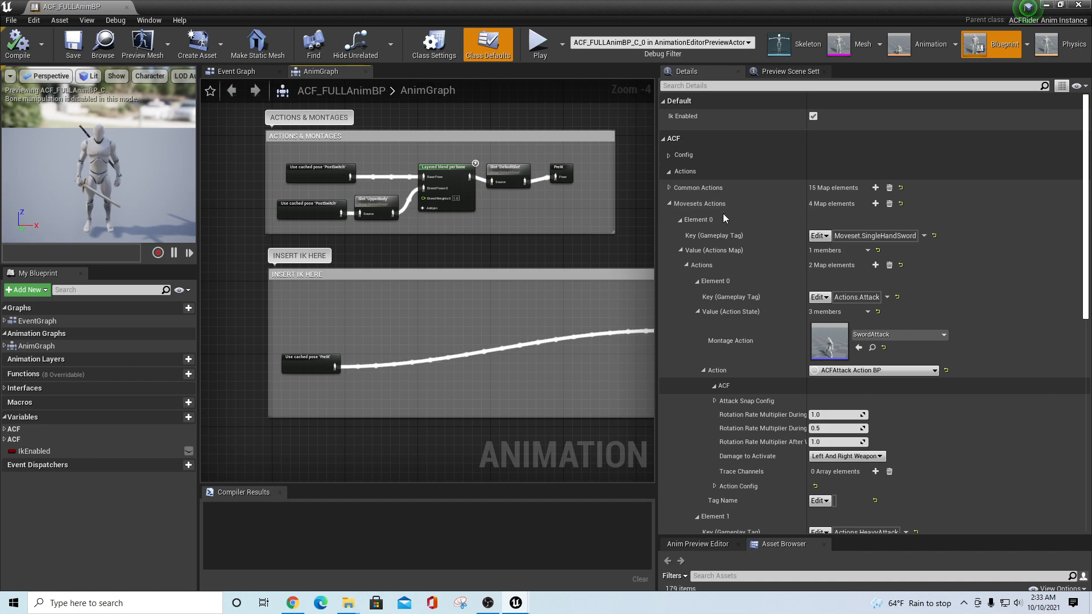
Step: Add a new map element to Movesets Actions and collapse the existing moveset entries above it
click(874, 204)
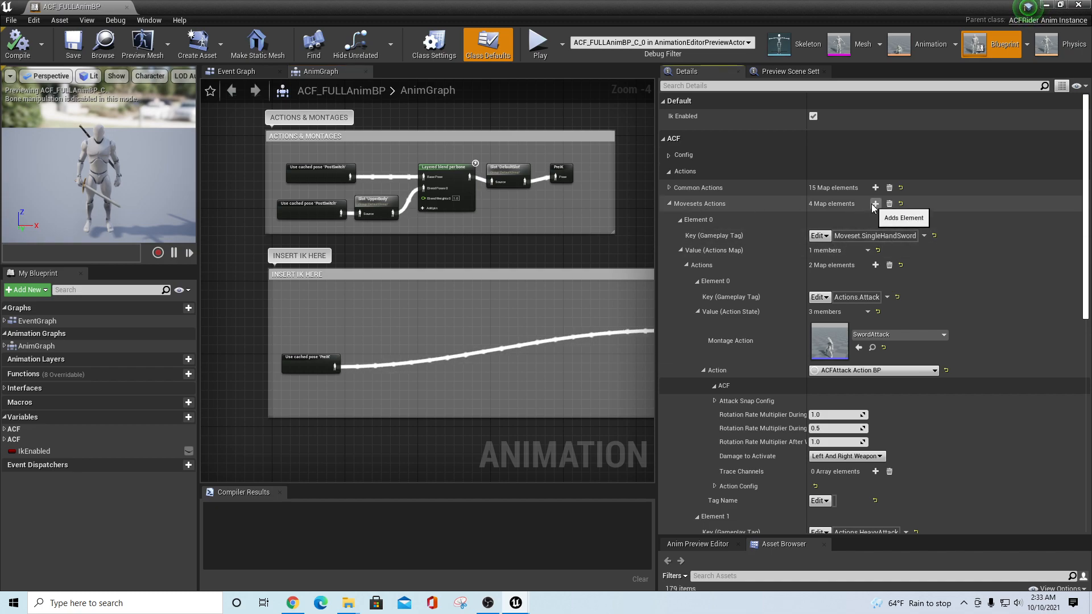
click(670, 204)
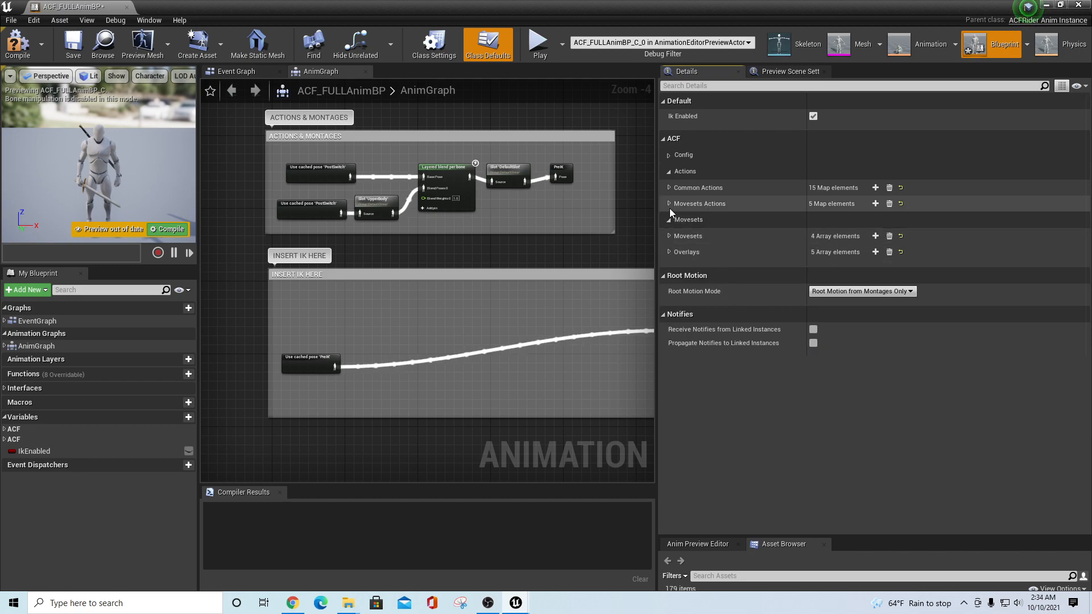
click(669, 203)
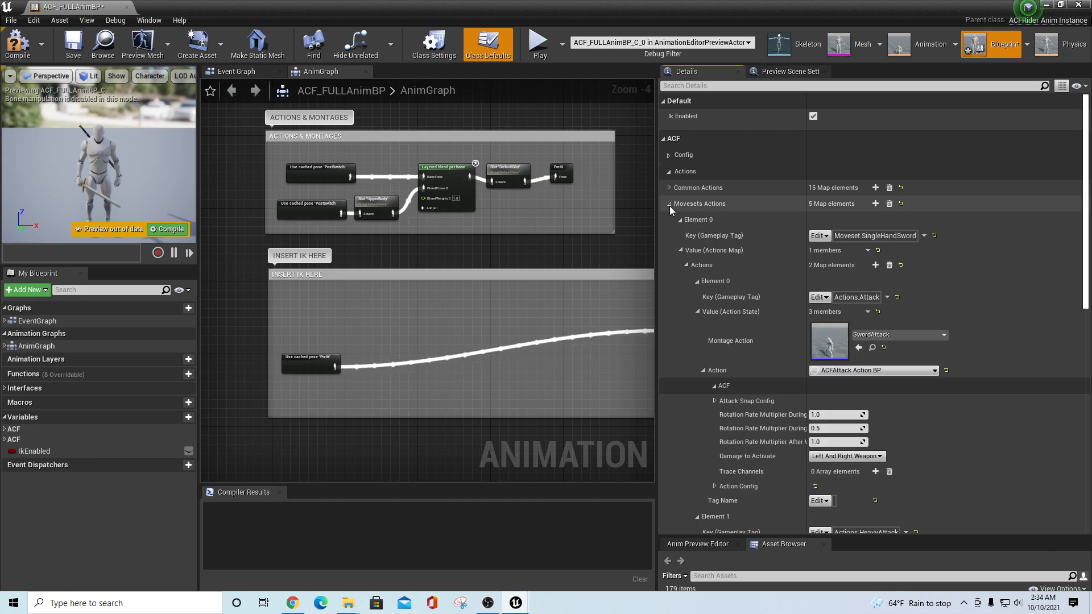
click(680, 250)
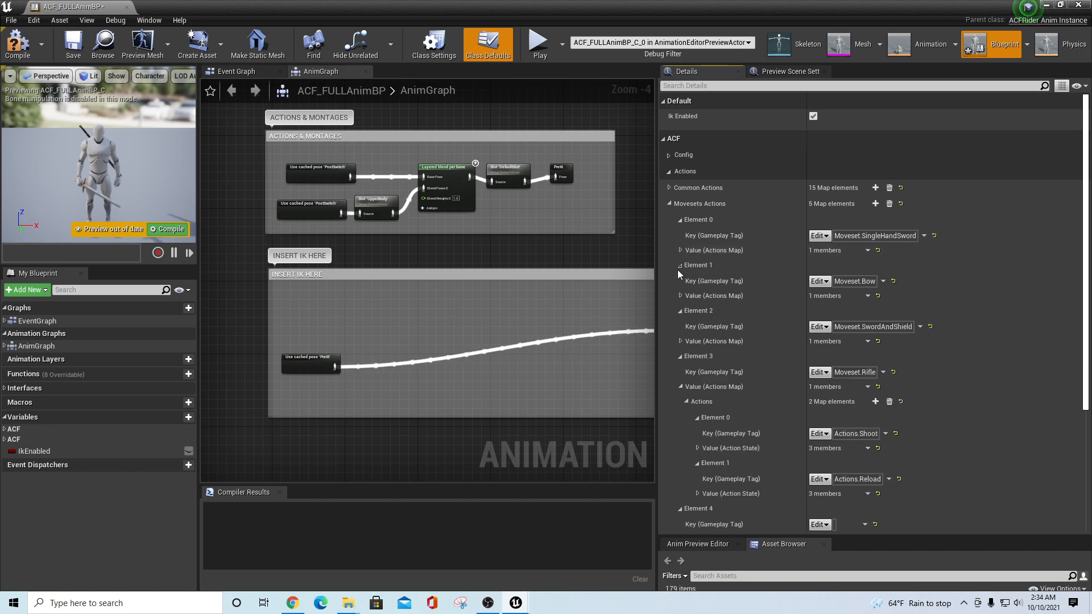
click(681, 266)
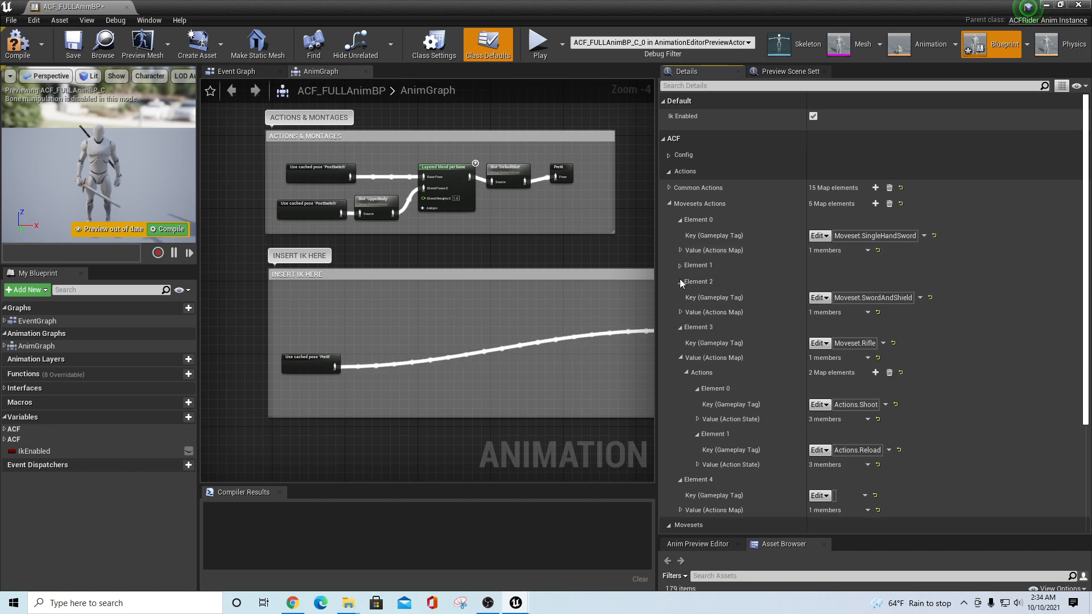
click(680, 281)
click(680, 298)
click(680, 315)
click(679, 316)
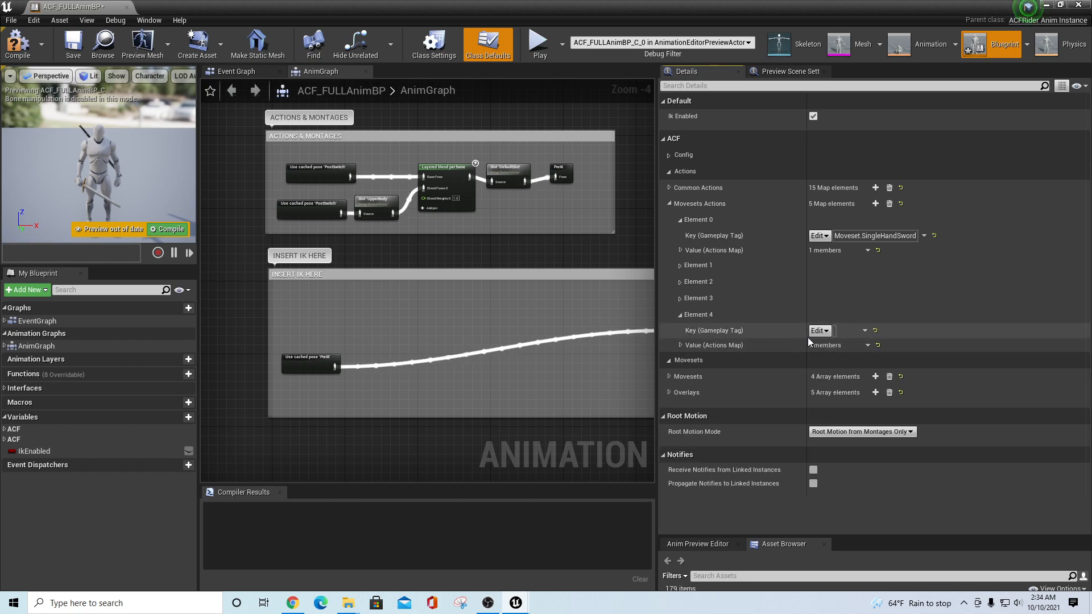
Step: Set the new Movesets Actions element's key to the gameplay tag Moveset.DualHandSword
click(825, 335)
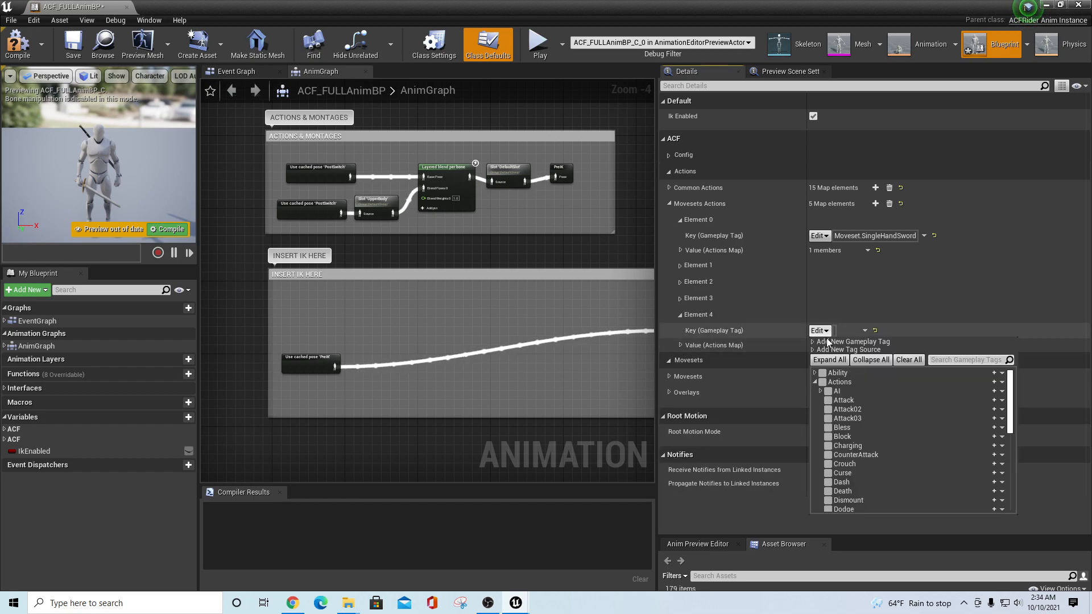
scroll(878, 426, down, 6)
scroll(875, 431, down, 3)
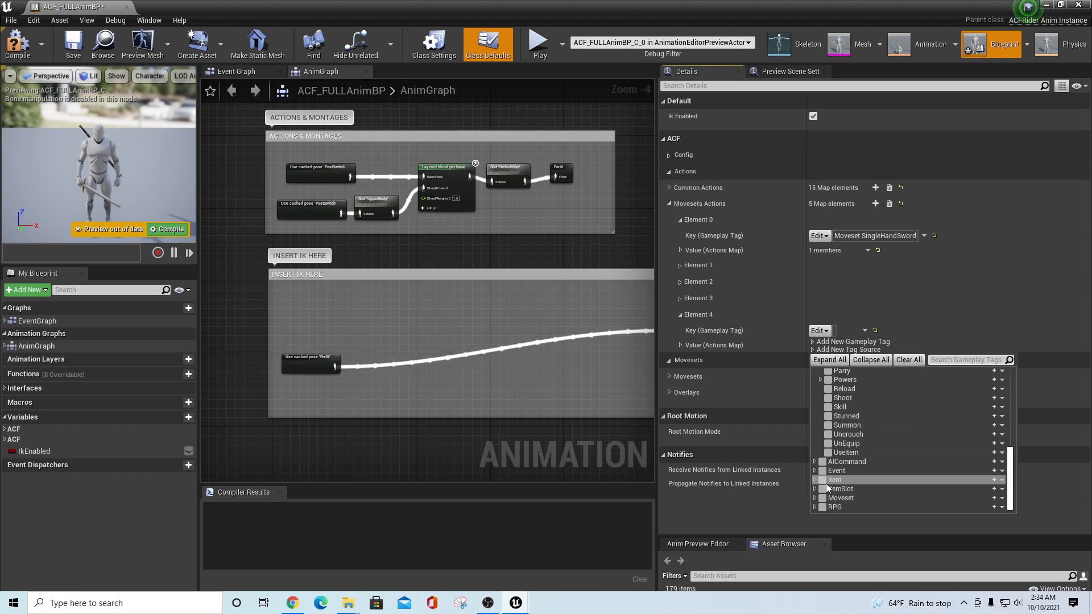
click(814, 498)
scroll(874, 457, down, 3)
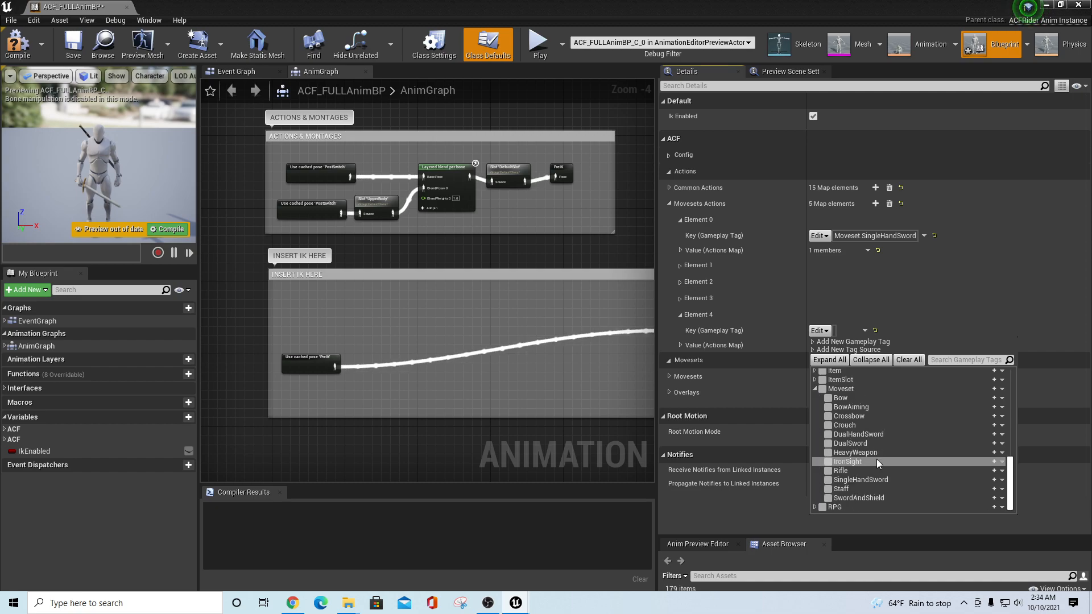
click(827, 435)
click(998, 320)
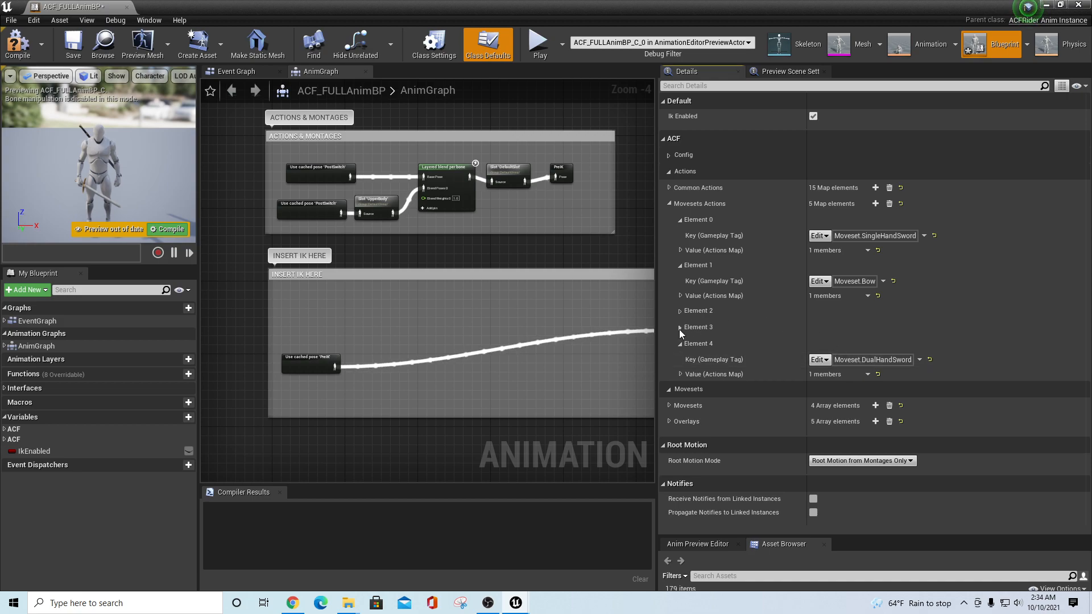
Step: Add an action to the DualHandSword moveset's Actions map and key it with the Actions.Attack tag
click(679, 374)
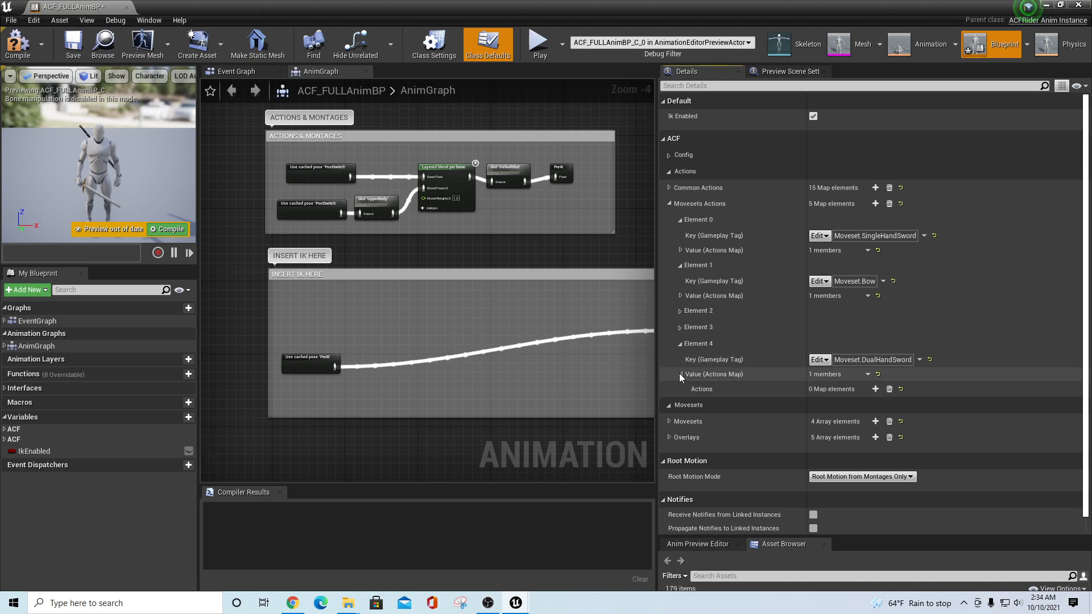
click(874, 389)
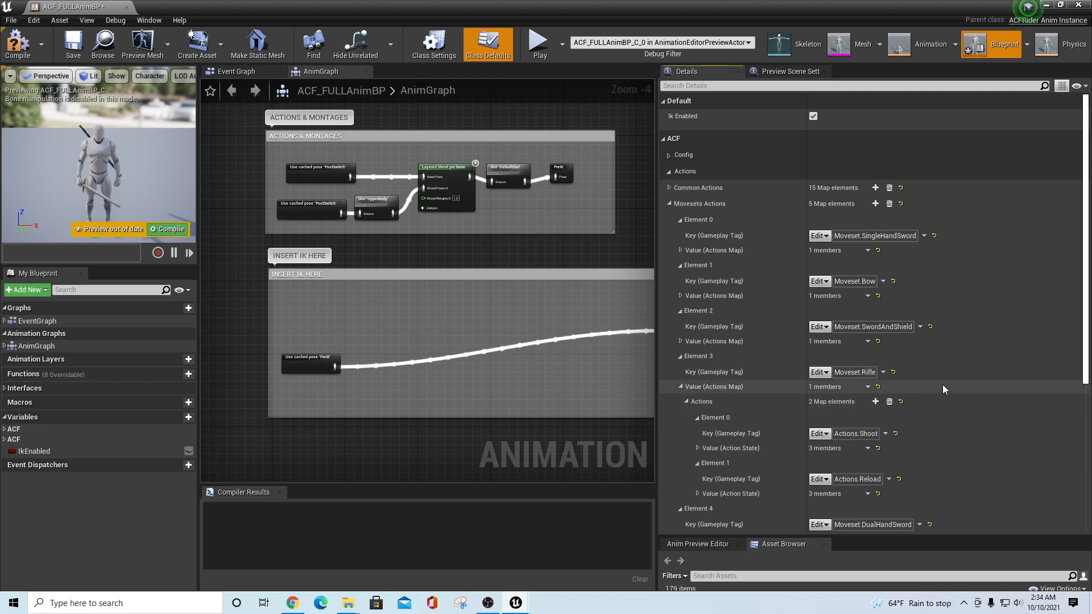
scroll(945, 379, down, 6)
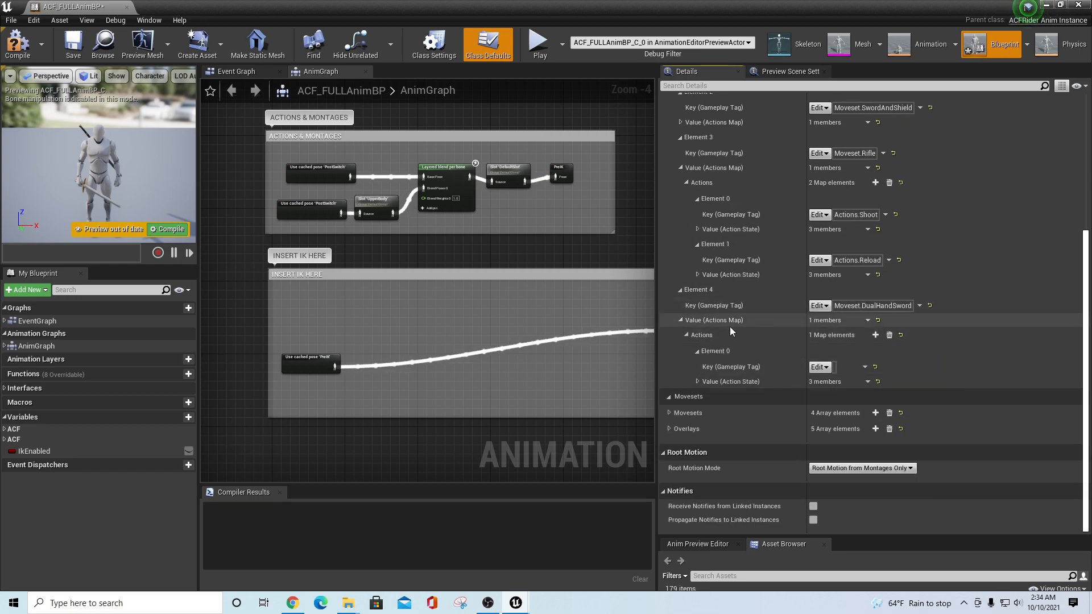
click(825, 367)
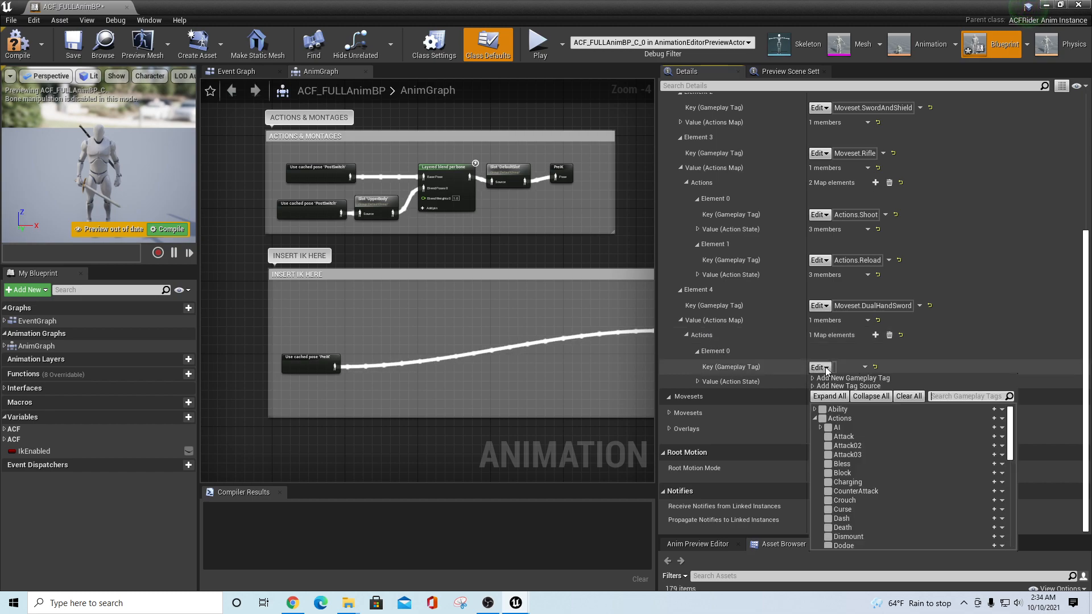
click(828, 436)
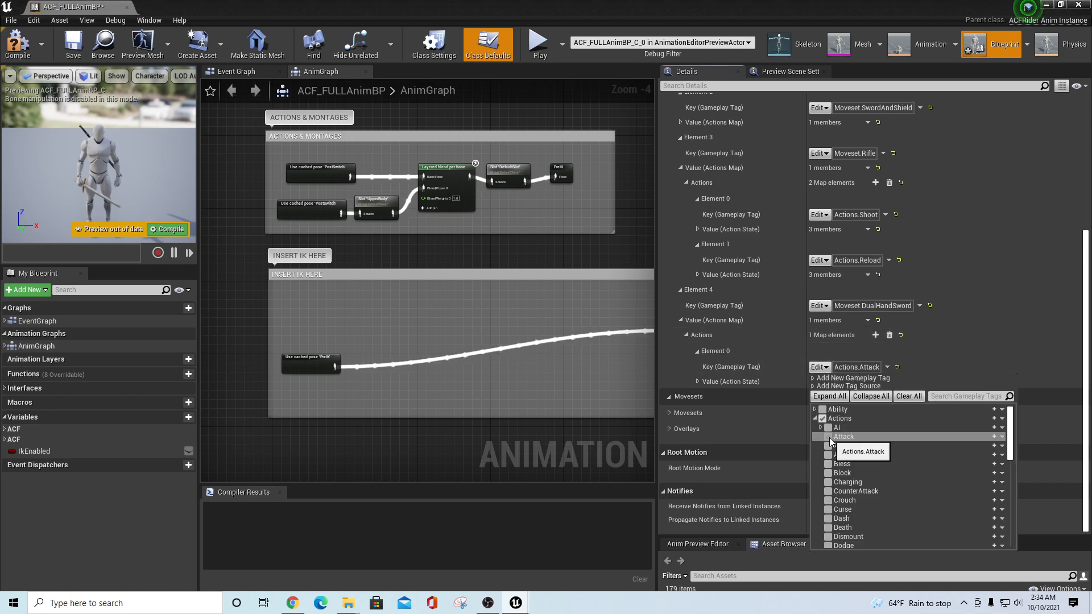
click(1087, 329)
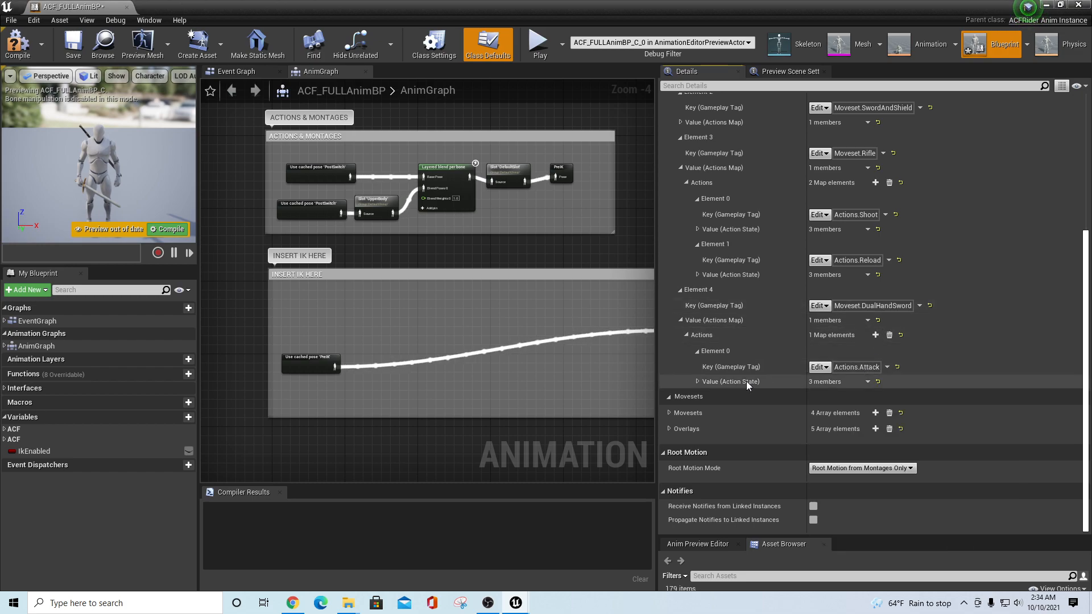
Step: Assign the DualSwordAttack montage as the Montage Action of the DualHandSword moveset's Attack entry
click(698, 382)
scroll(758, 378, down, 2)
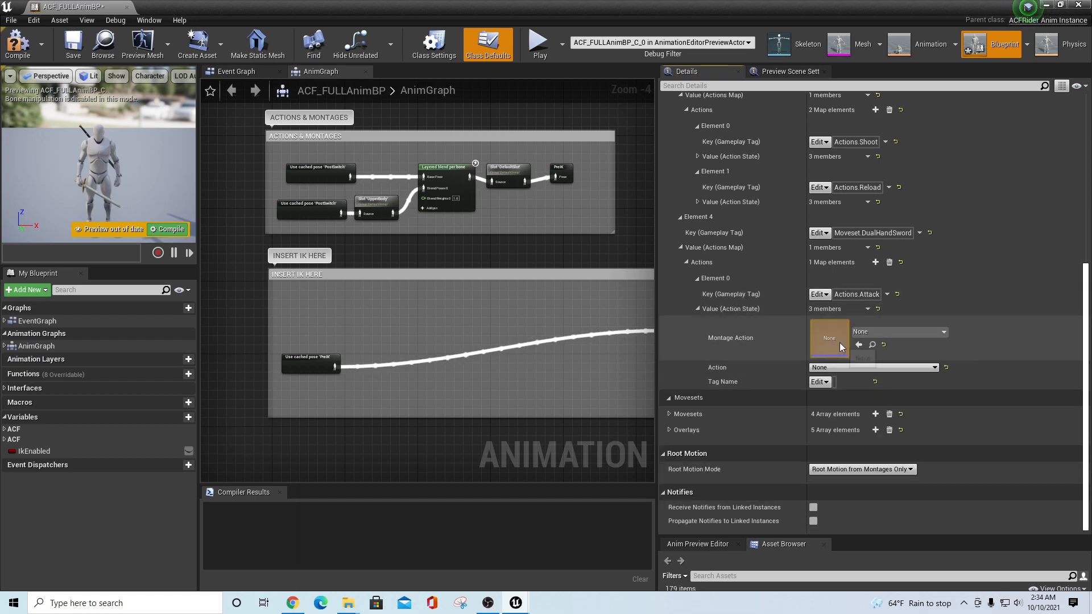
click(942, 332)
text(dual)
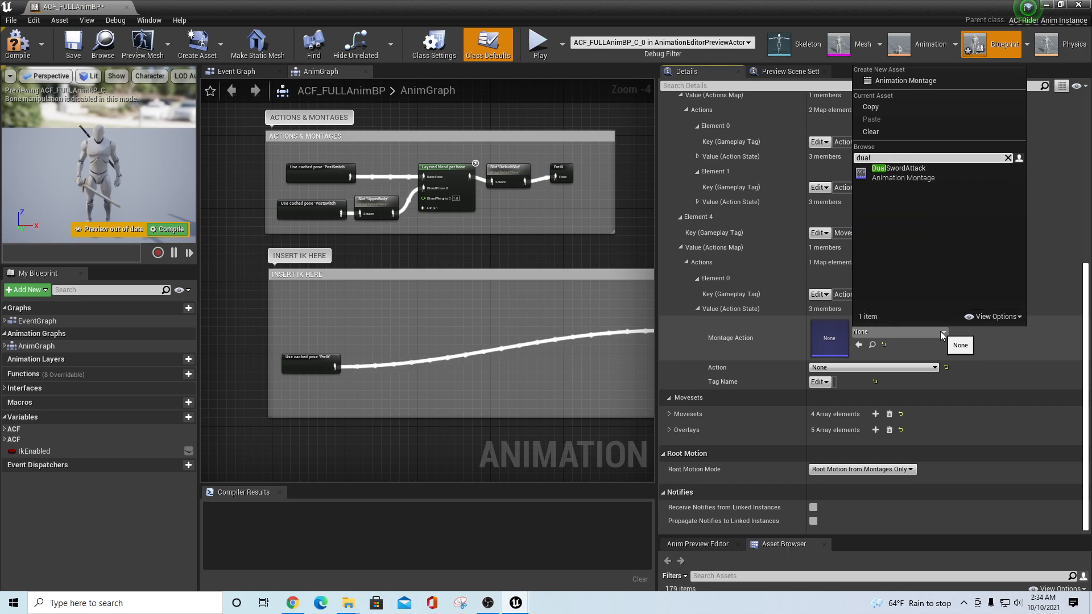
click(899, 174)
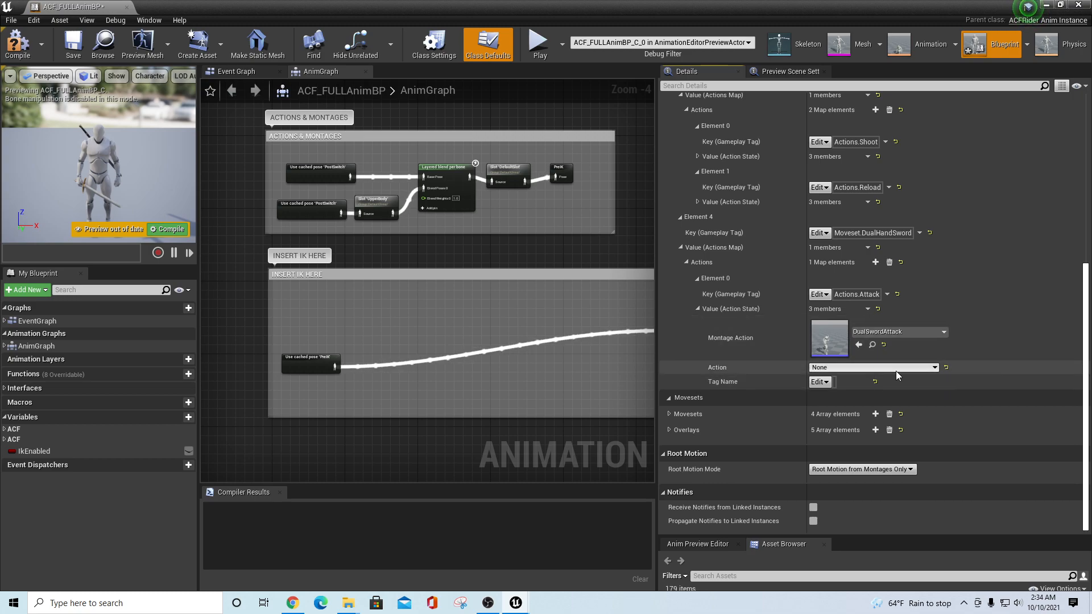
Step: Set the Action class of the DualHandSword moveset's Attack entry to ACFAttack Action
click(920, 369)
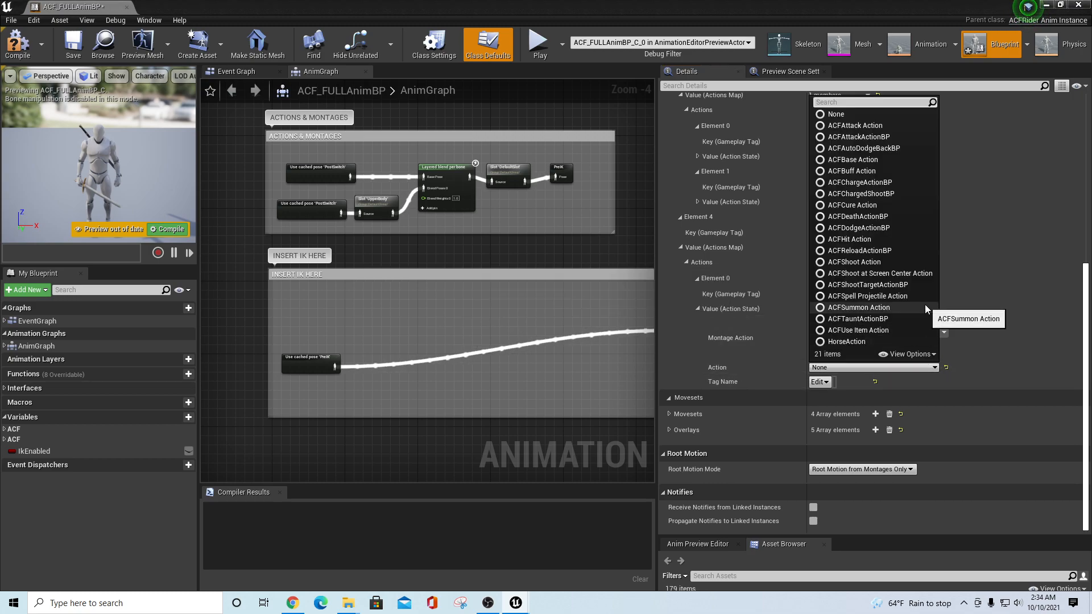
text(acf)
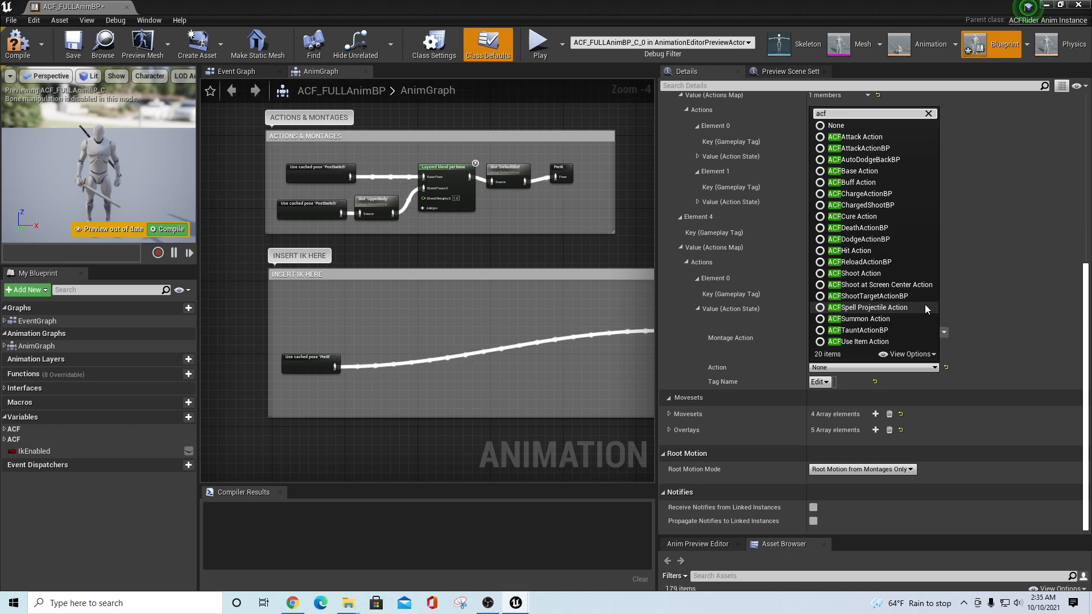
text(a)
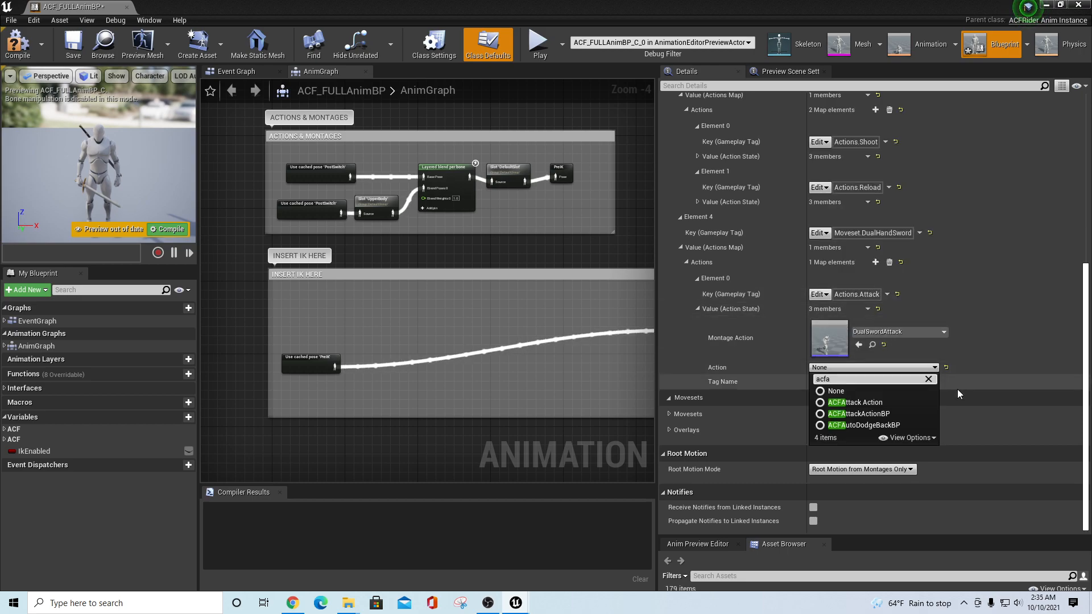
click(874, 402)
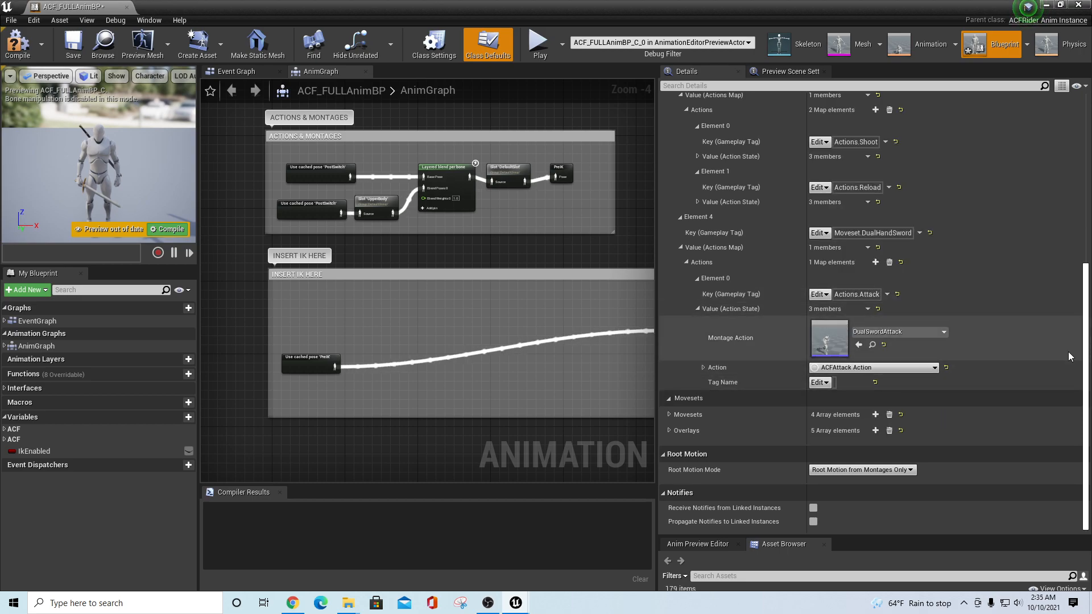
Step: Check the SingleHandSword moveset's Attack entry for reference and set the DualHandSword Attack entry's Action to ACFAttackActionBP
drag(1083, 346, 1083, 194)
click(680, 220)
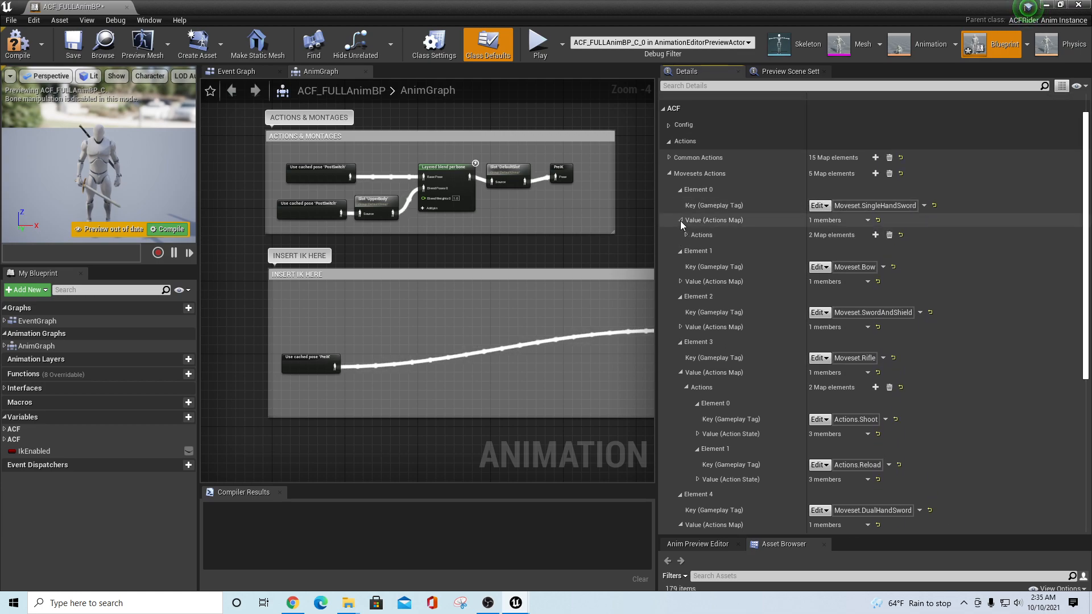
click(686, 234)
click(697, 251)
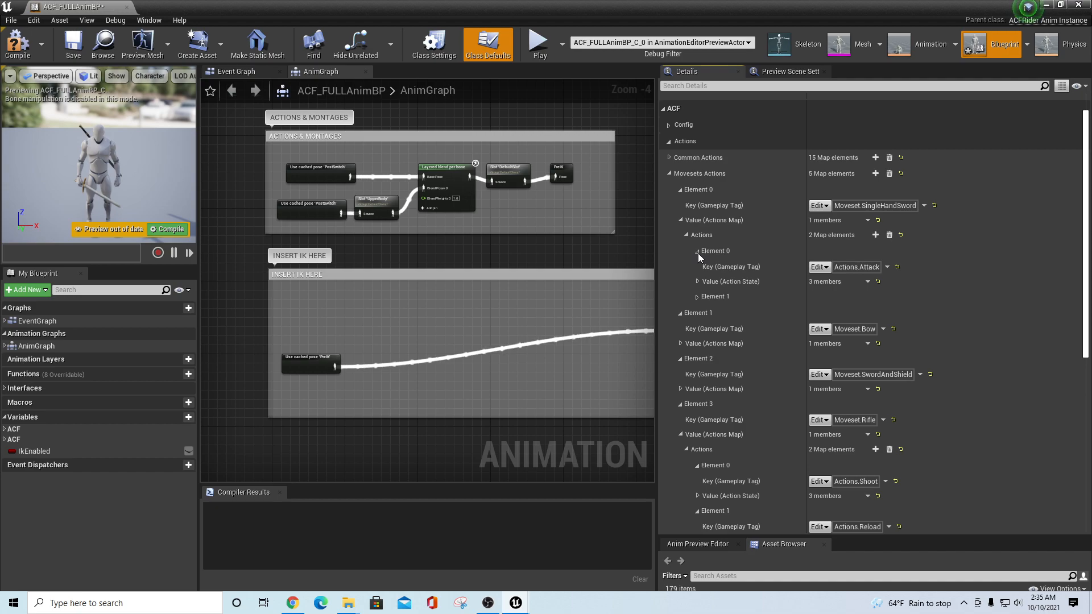
click(698, 281)
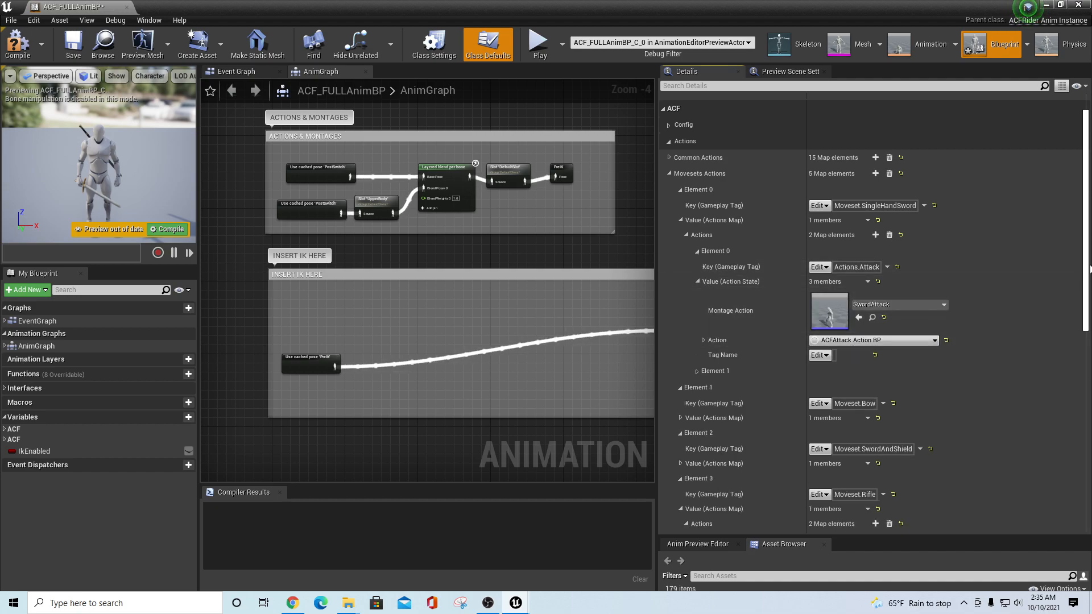
drag(1085, 253, 1084, 447)
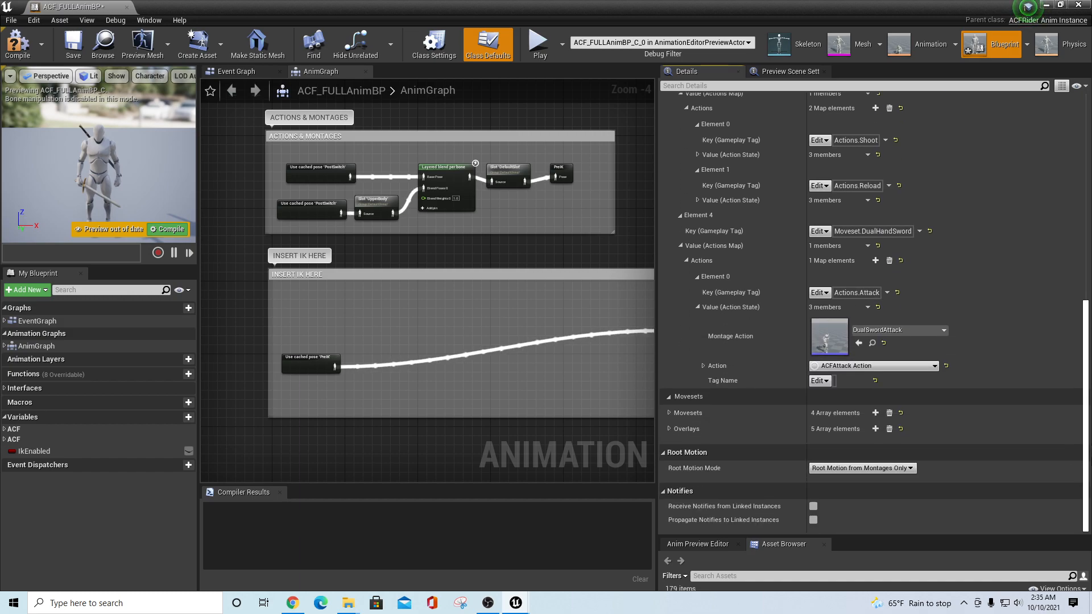
click(885, 367)
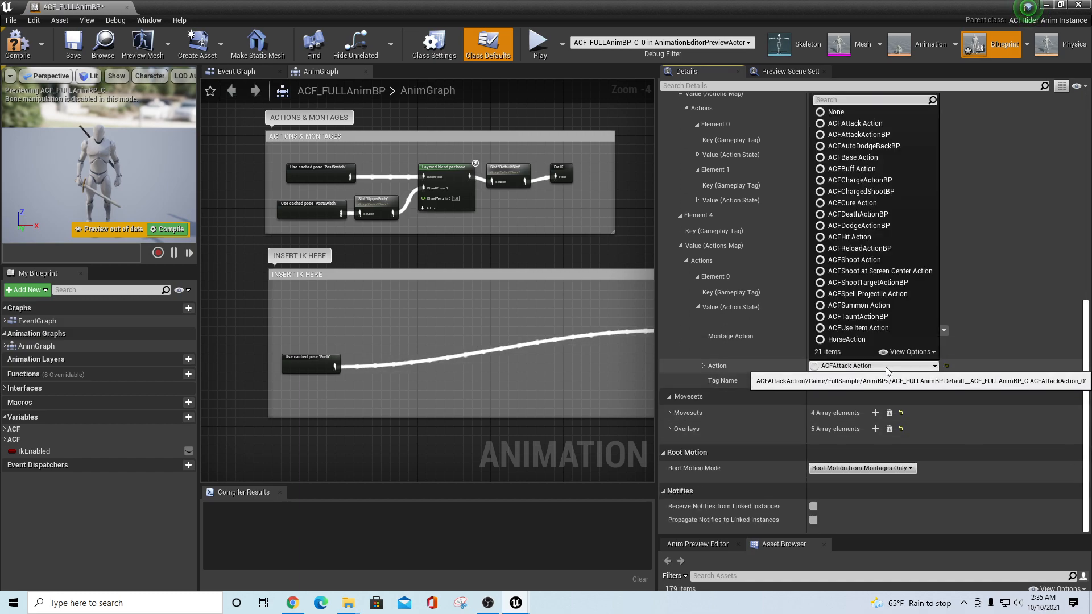
text(acfattacka)
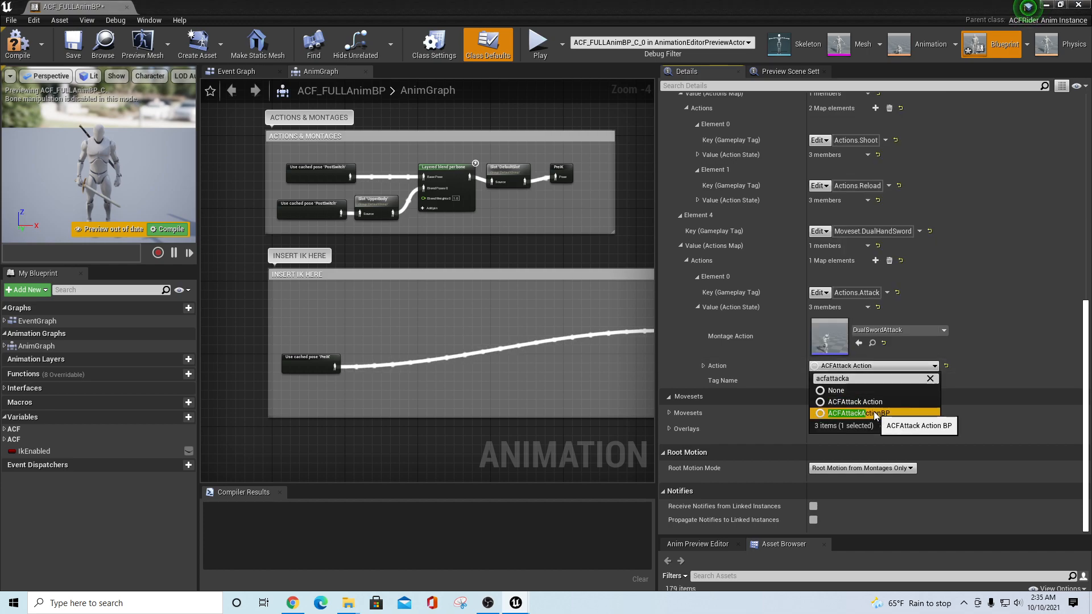
click(862, 413)
scroll(1004, 444, down, 3)
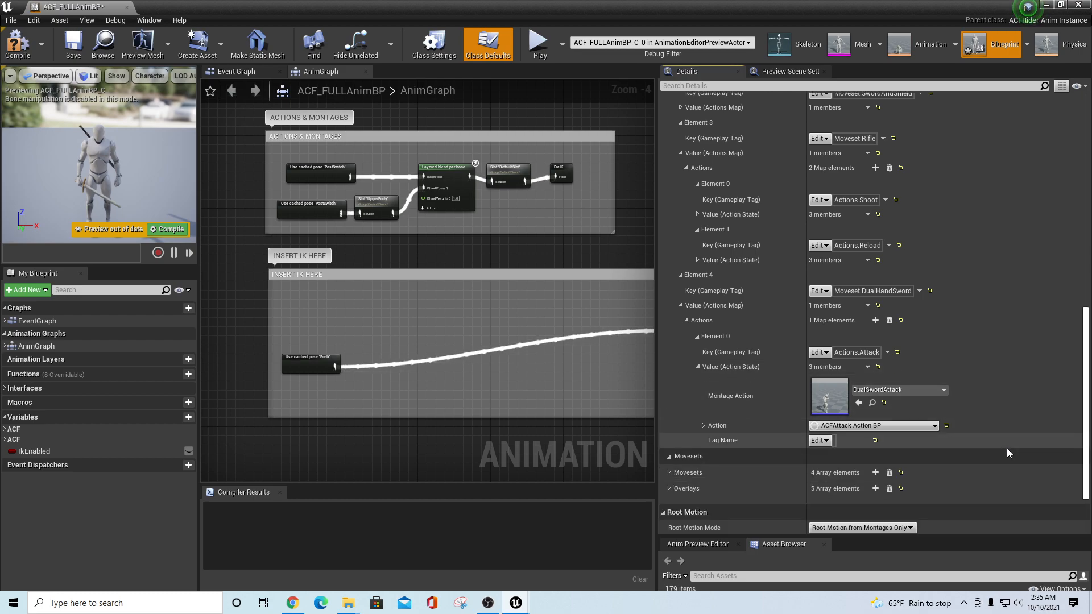
Step: Set the Tag Name of the DualHandSword moveset's Attack entry to Actions.Attack, then compile and close the animation blueprint
click(825, 442)
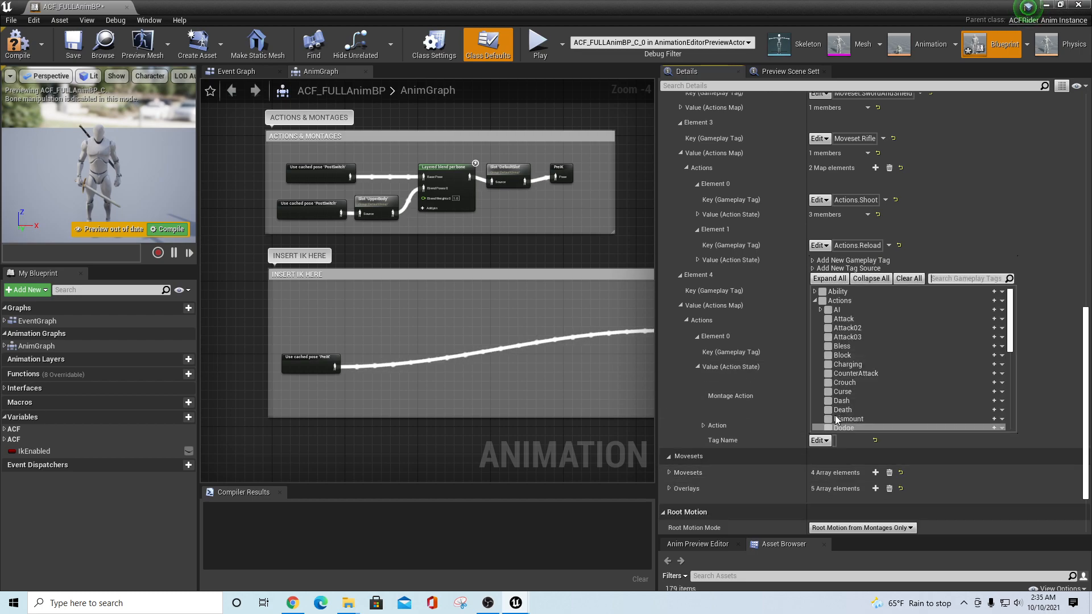
click(828, 319)
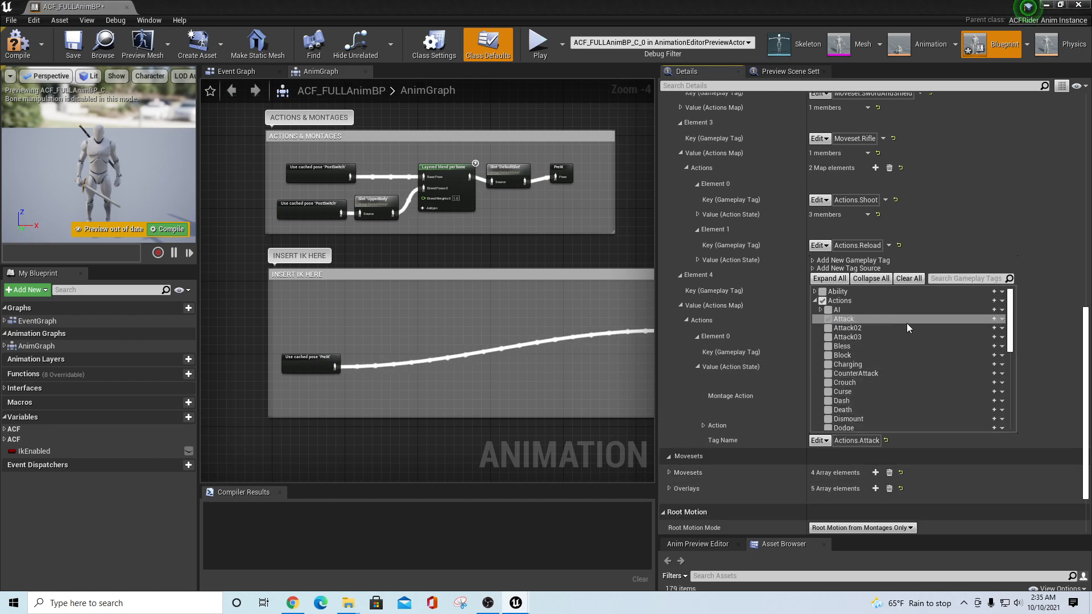
click(1085, 379)
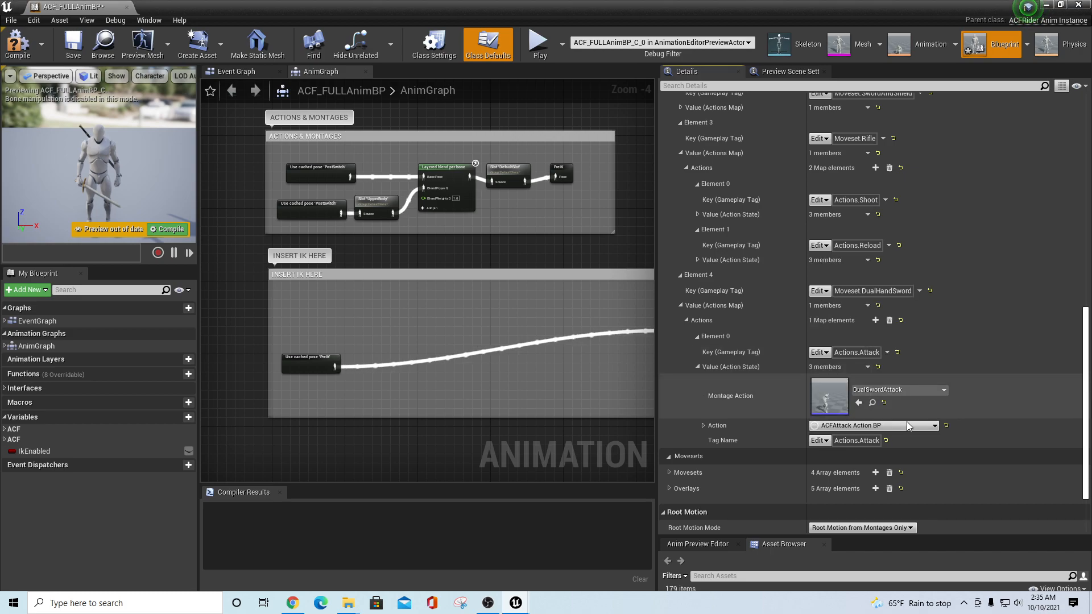
click(17, 45)
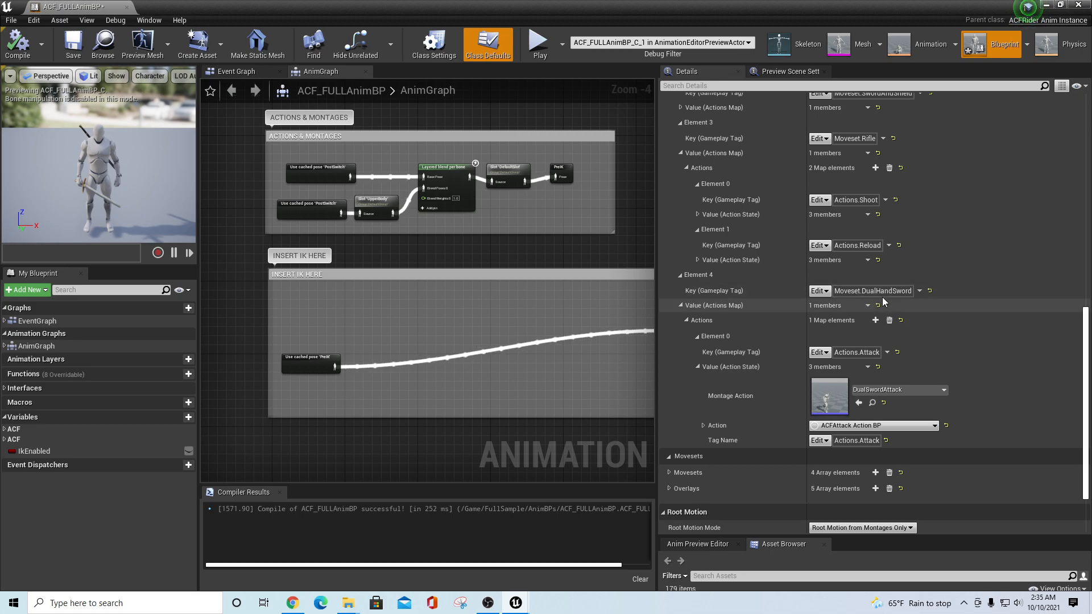
click(125, 8)
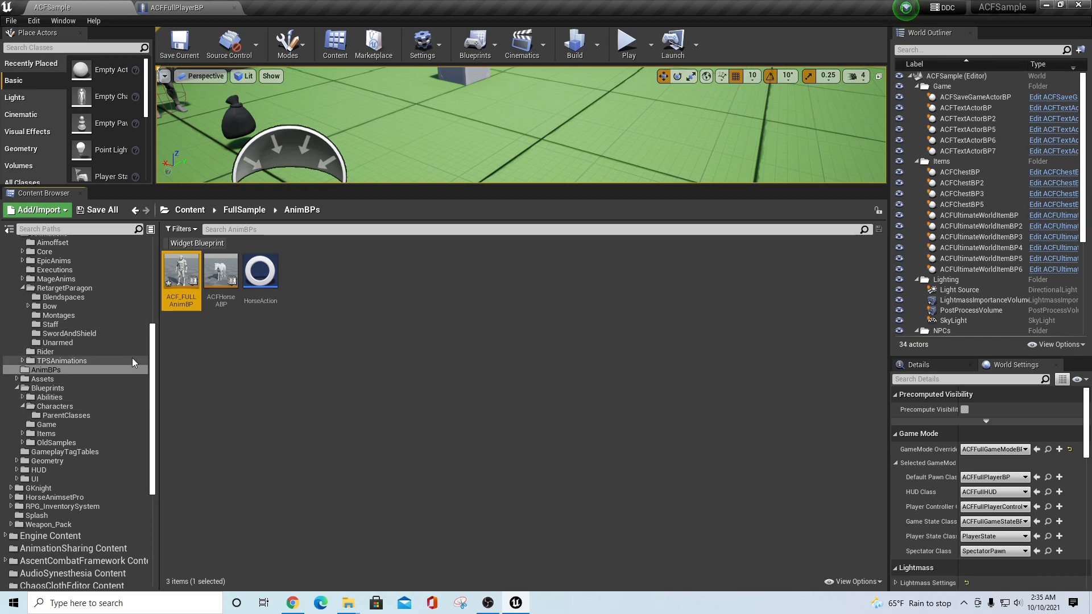
Step: Play the level in an enlarged full-screen viewport and test attacks with the default ACF Sword
scroll(127, 348, up, 6)
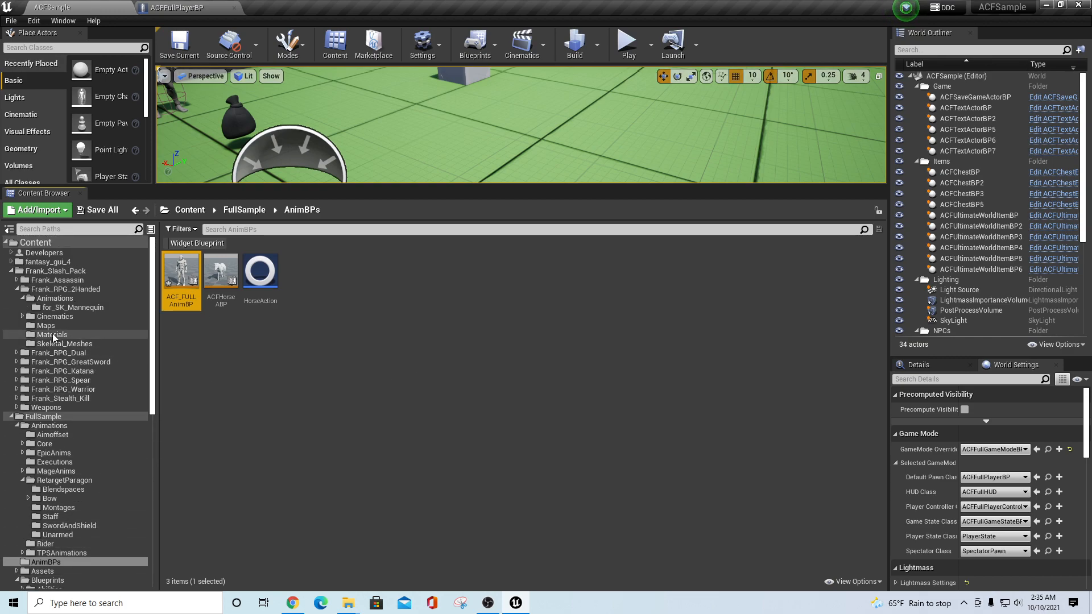
click(628, 43)
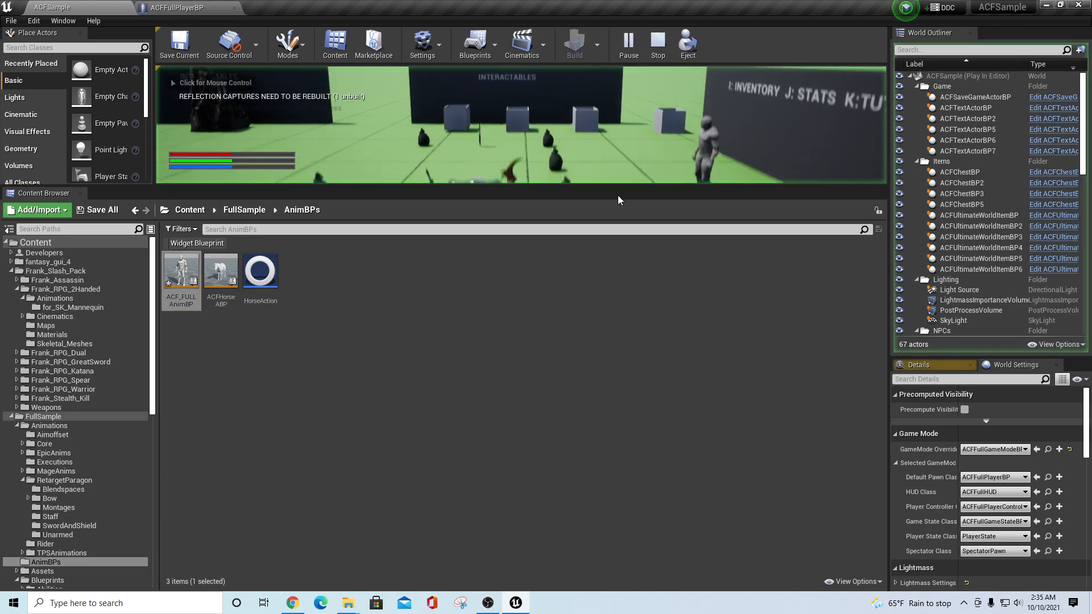
drag(616, 189, 612, 472)
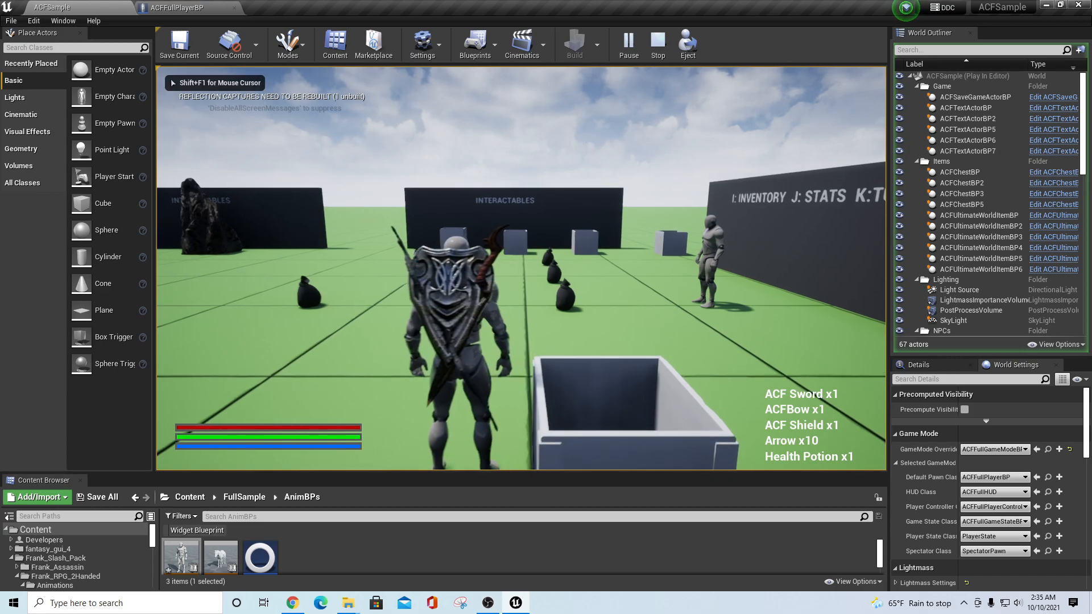
key(F11)
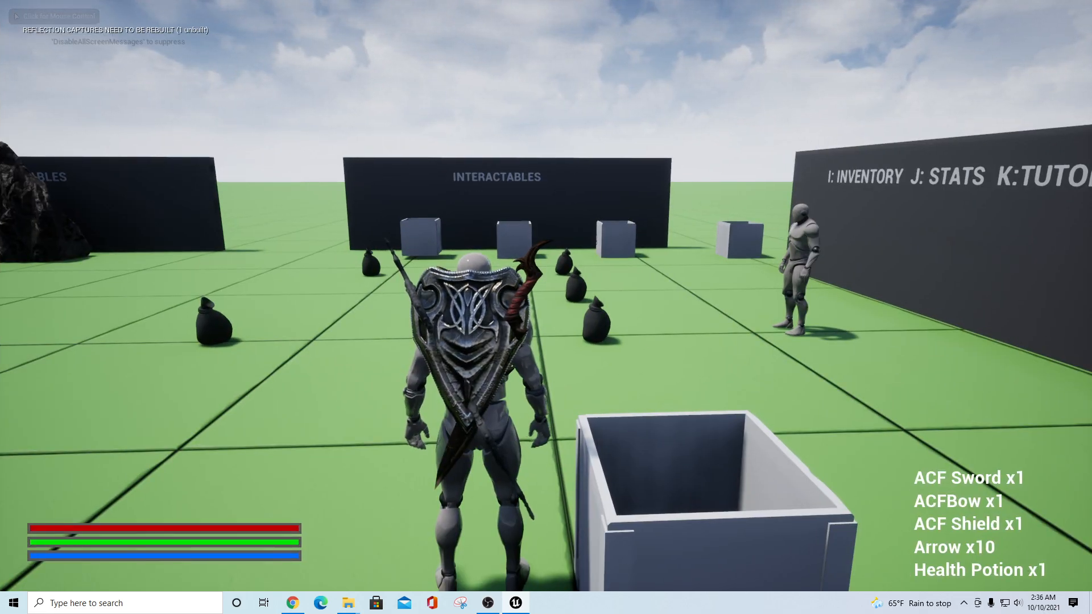
click(545, 296)
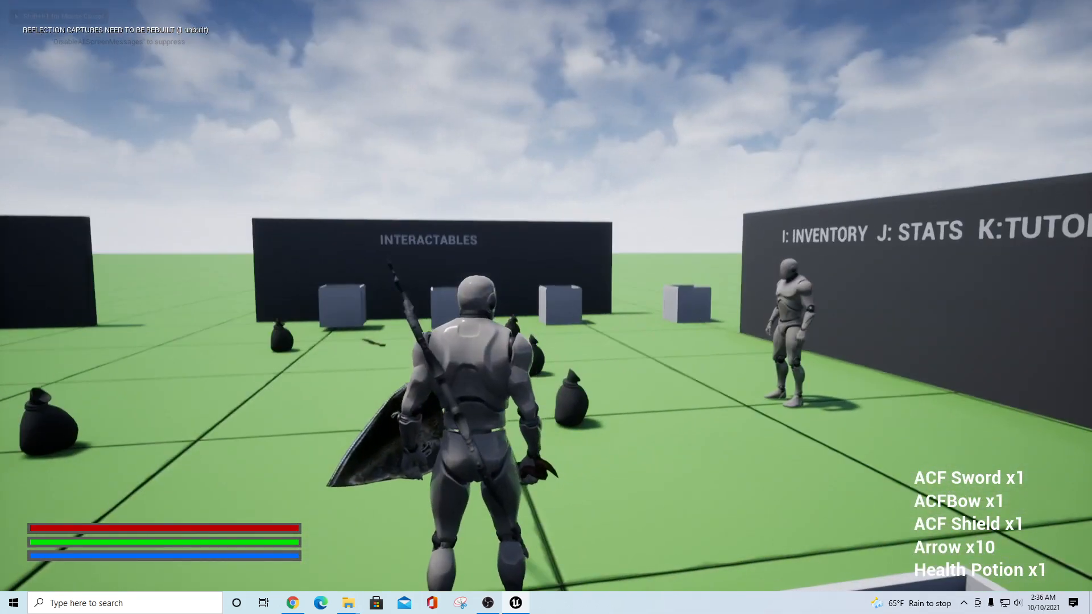
click(546, 296)
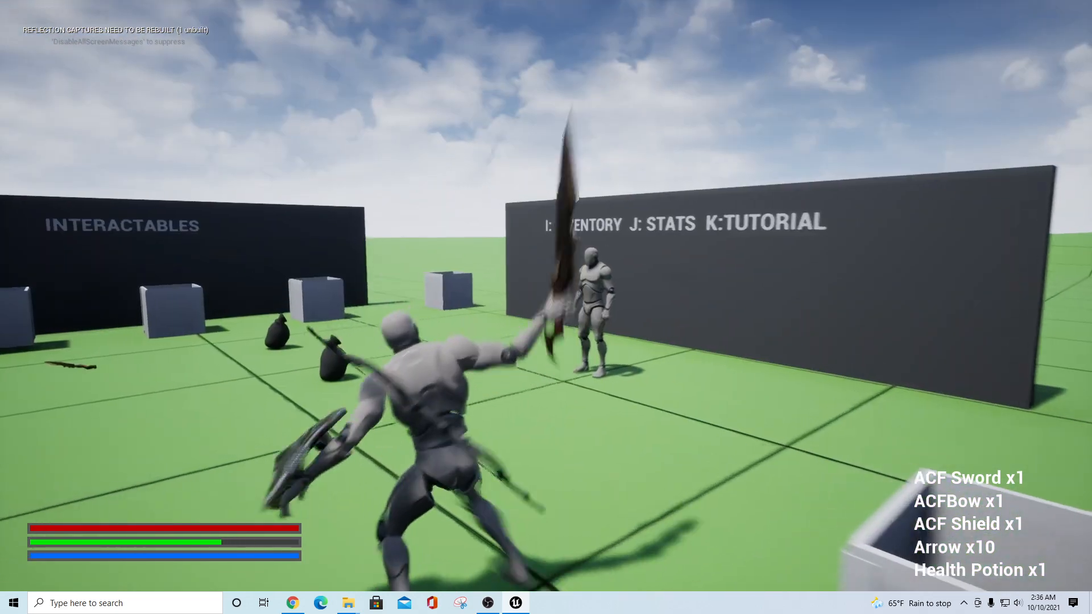
click(546, 296)
click(545, 296)
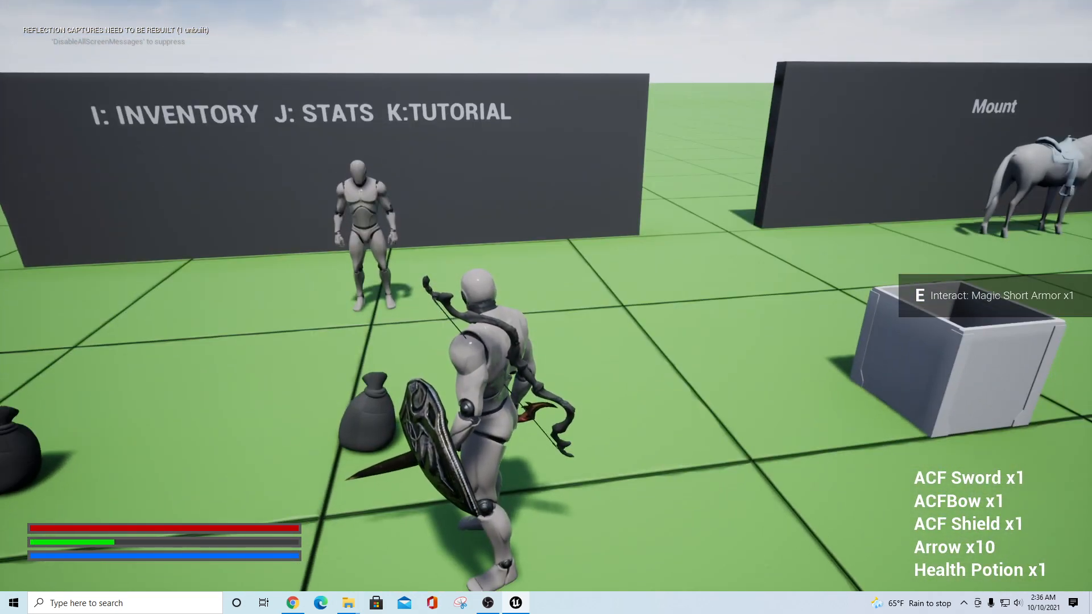
Step: Try to pick up The Greatest Sword Ever in the level and equip it from the inventory
key(w)
key(w)
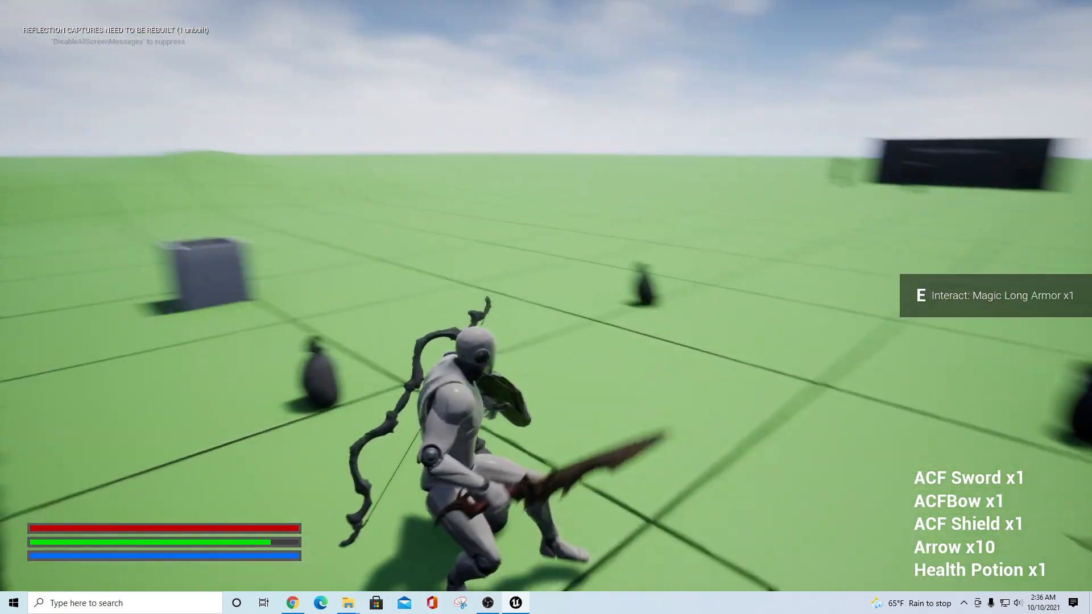
key(w)
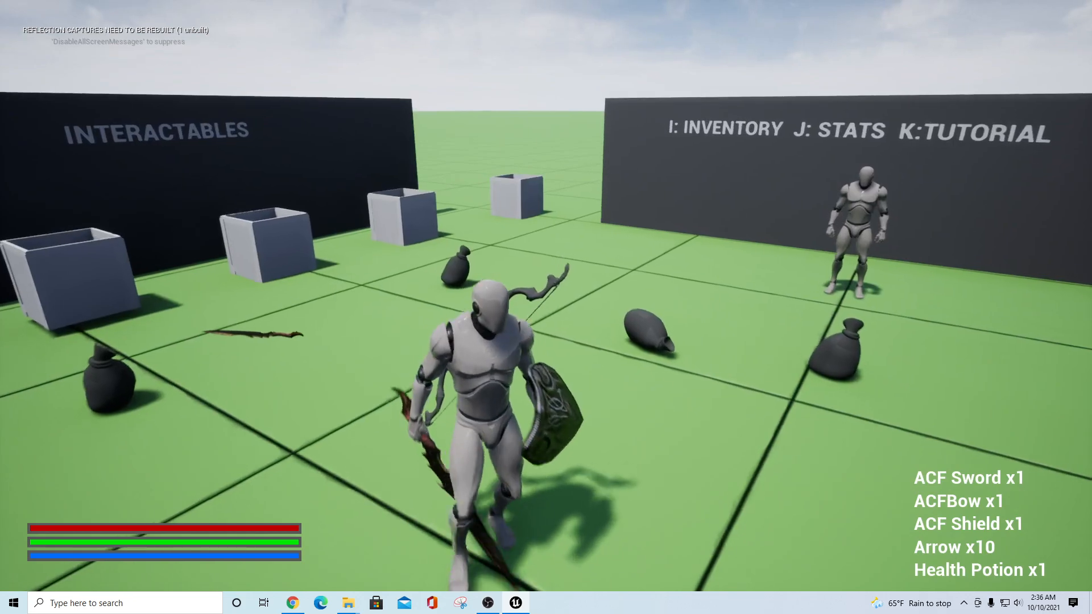
key(w)
key(w)
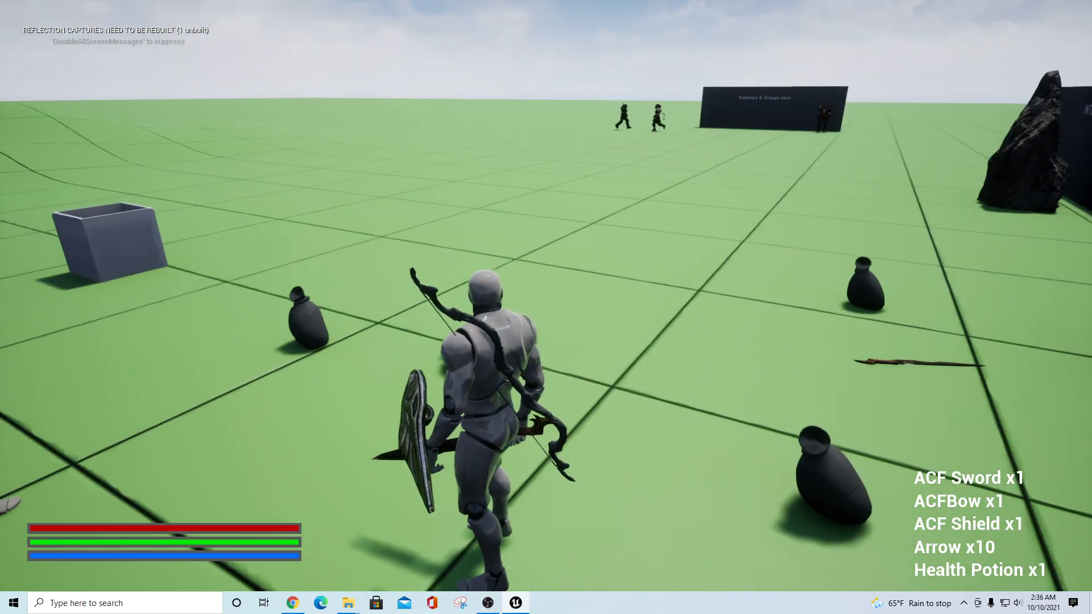
key(grave)
key(grave)
key(grave)
key(grave)
key(grave)
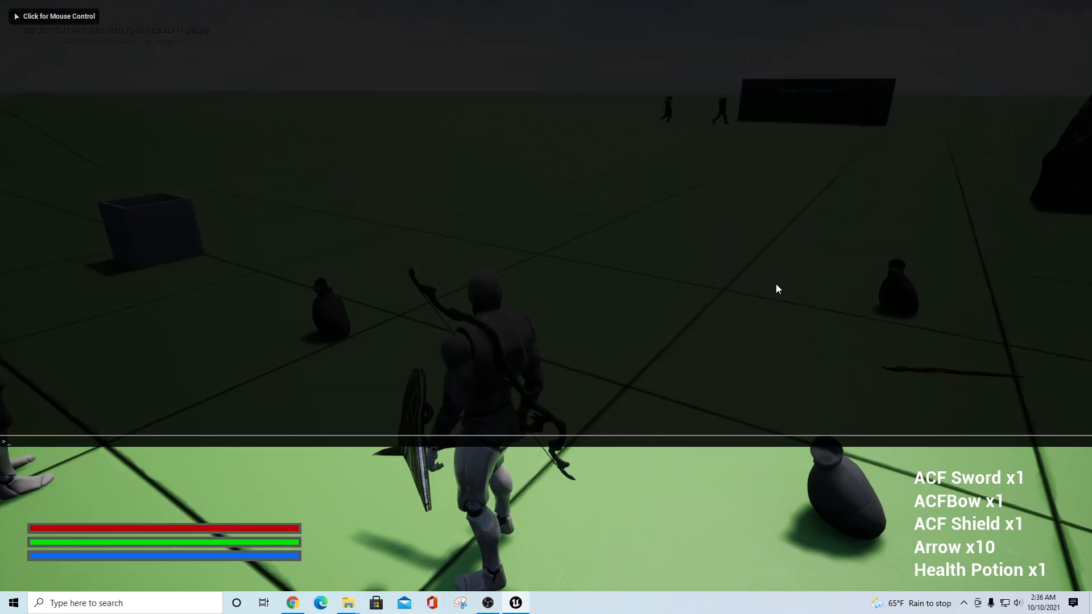
key(grave)
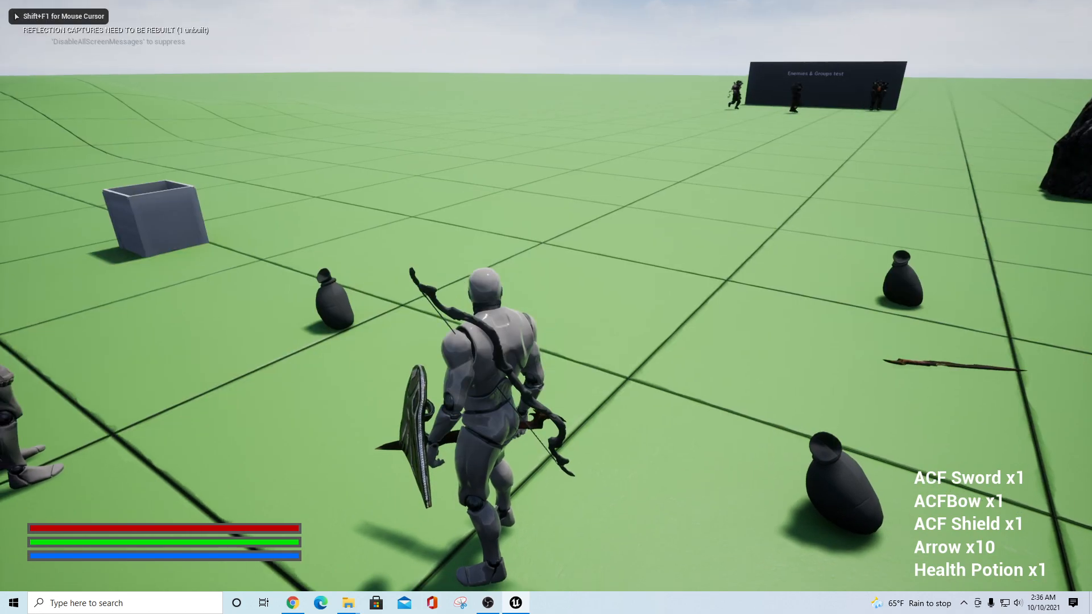
key(Tab)
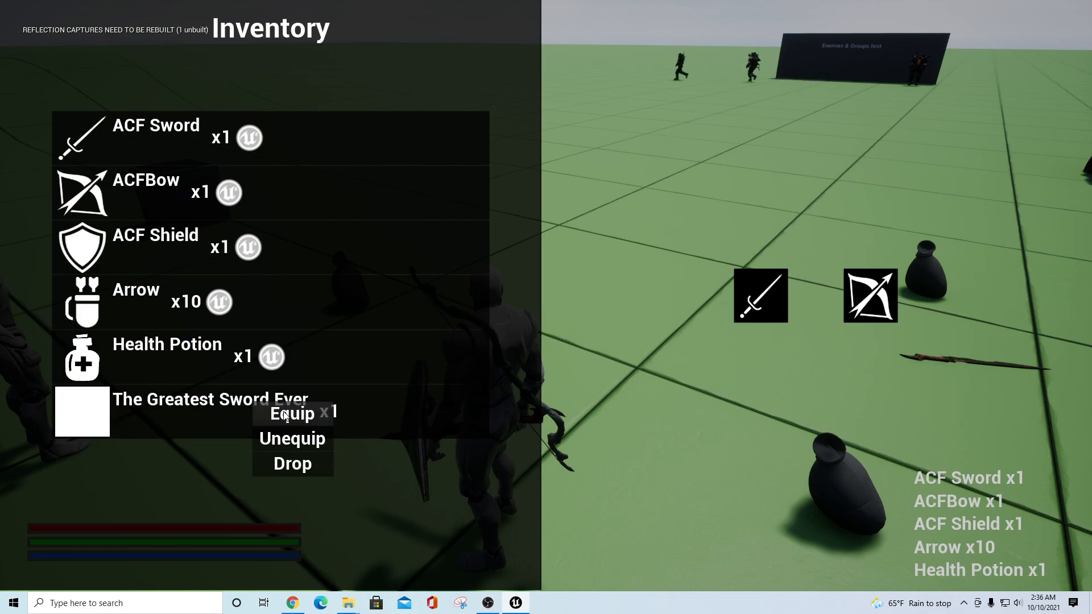
click(285, 414)
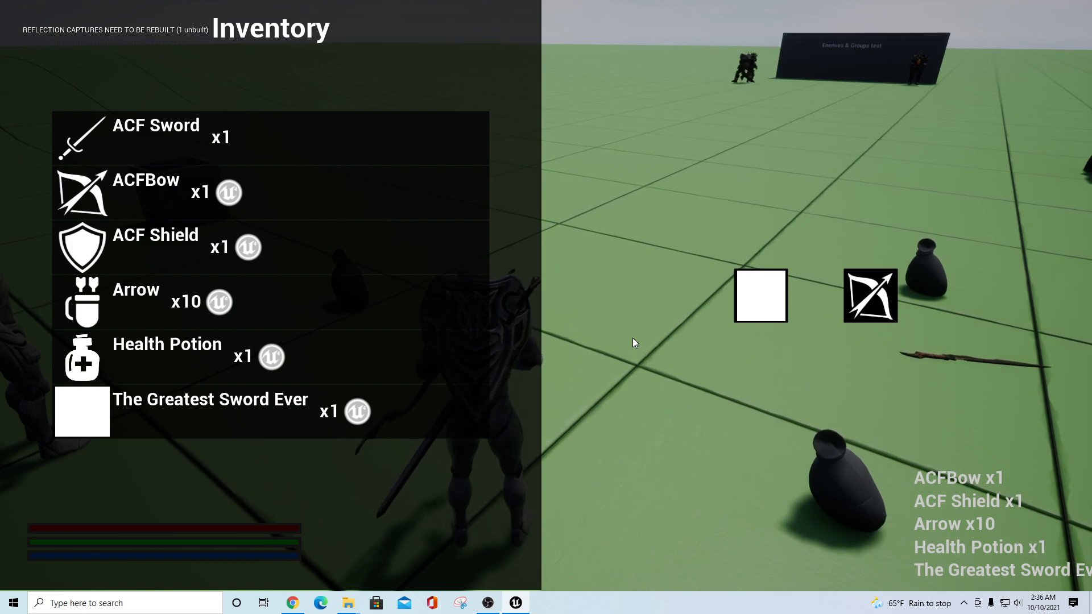
key(Escape)
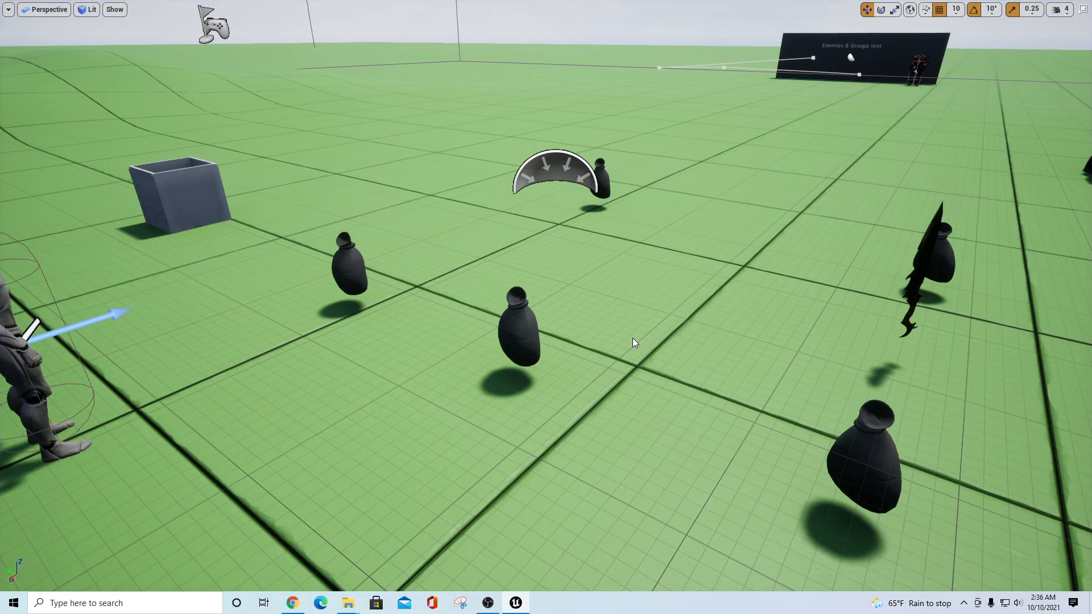
Step: Restart the play session, pick up The Greatest Sword Ever, and equip it from the inventory
key(alt+p)
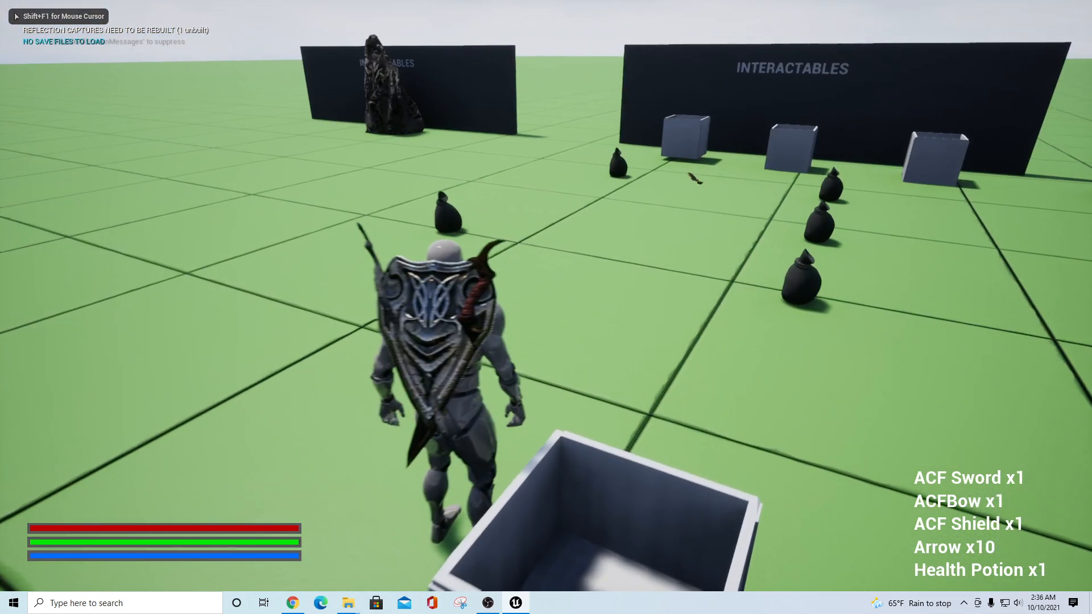
key(w)
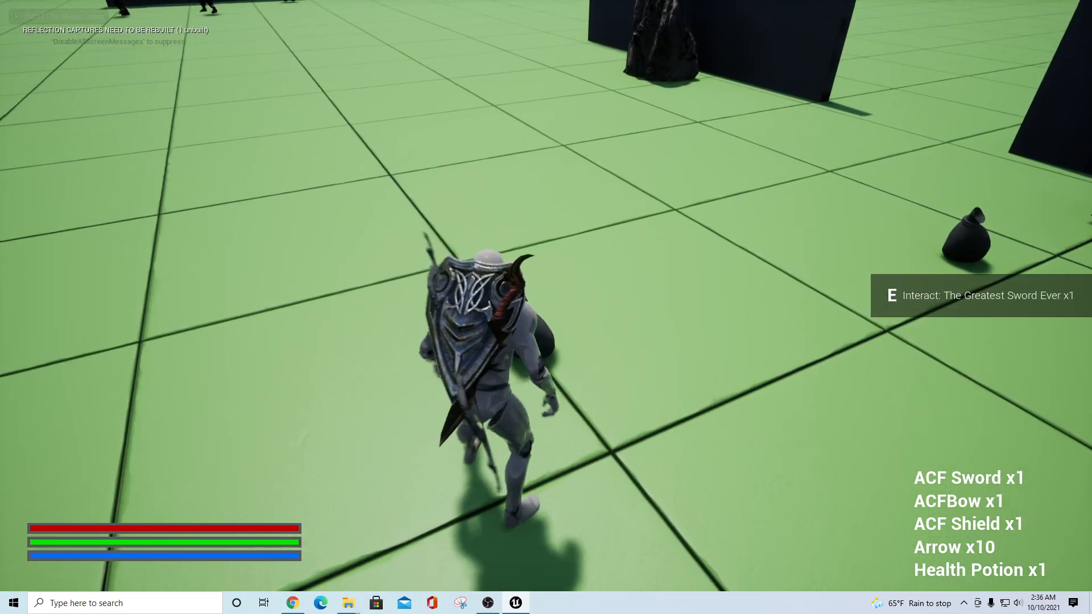
key(e)
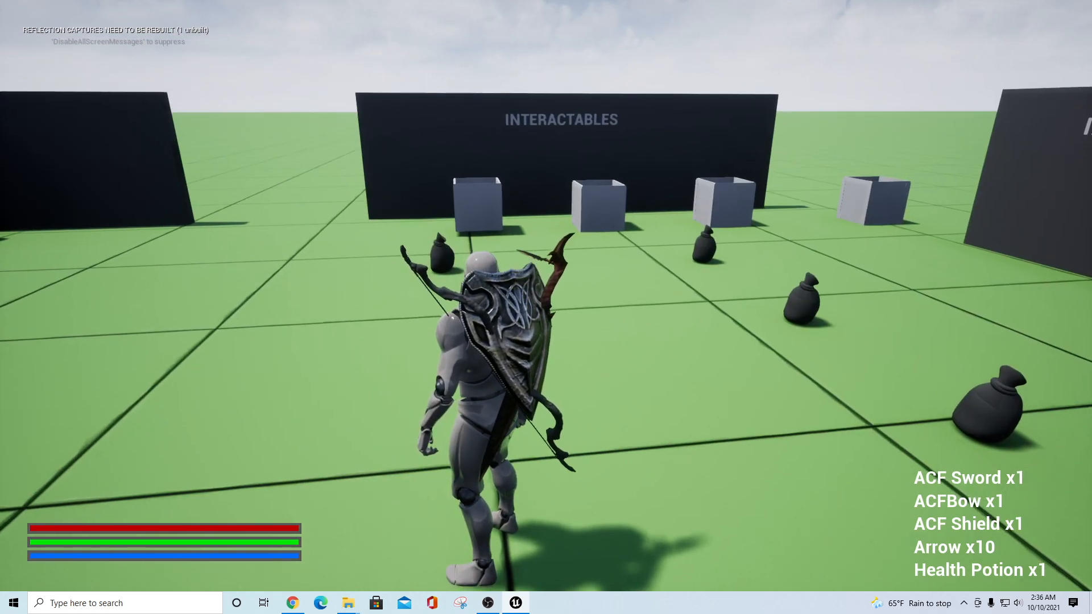
key(i)
click(278, 418)
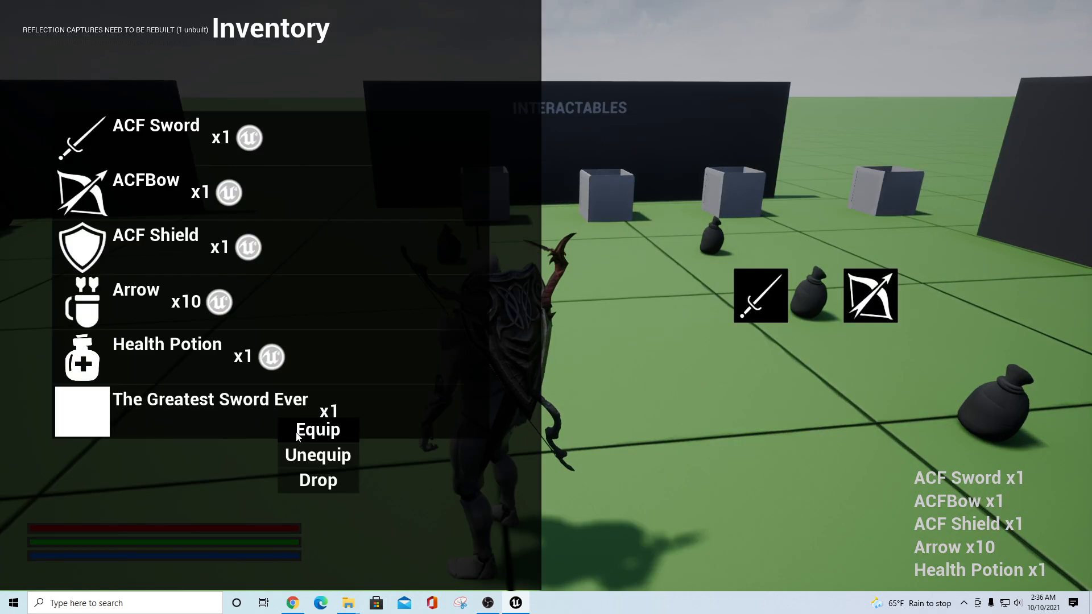
click(296, 434)
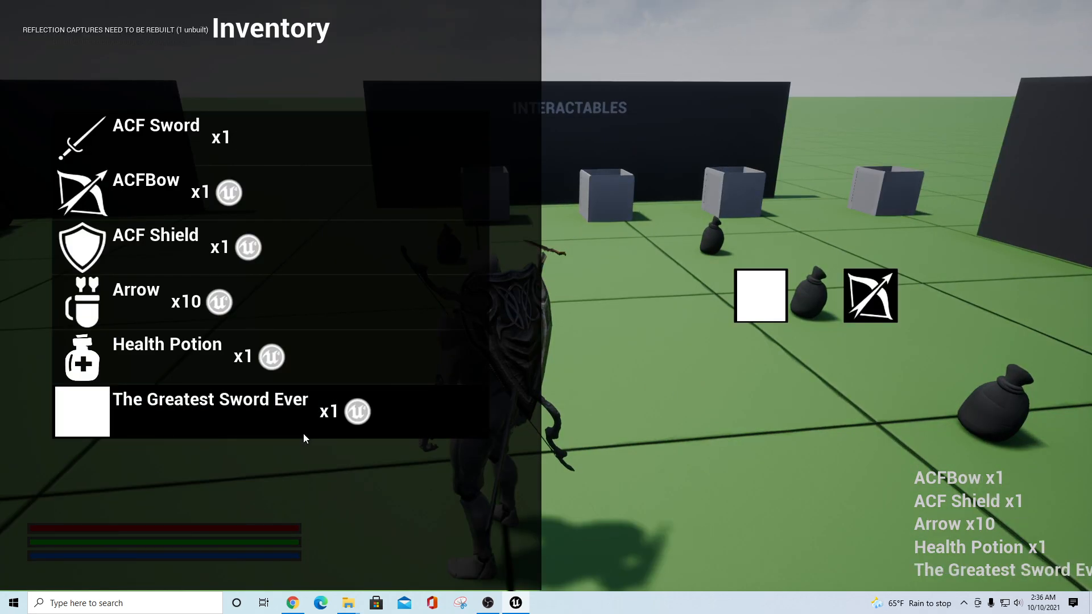
key(i)
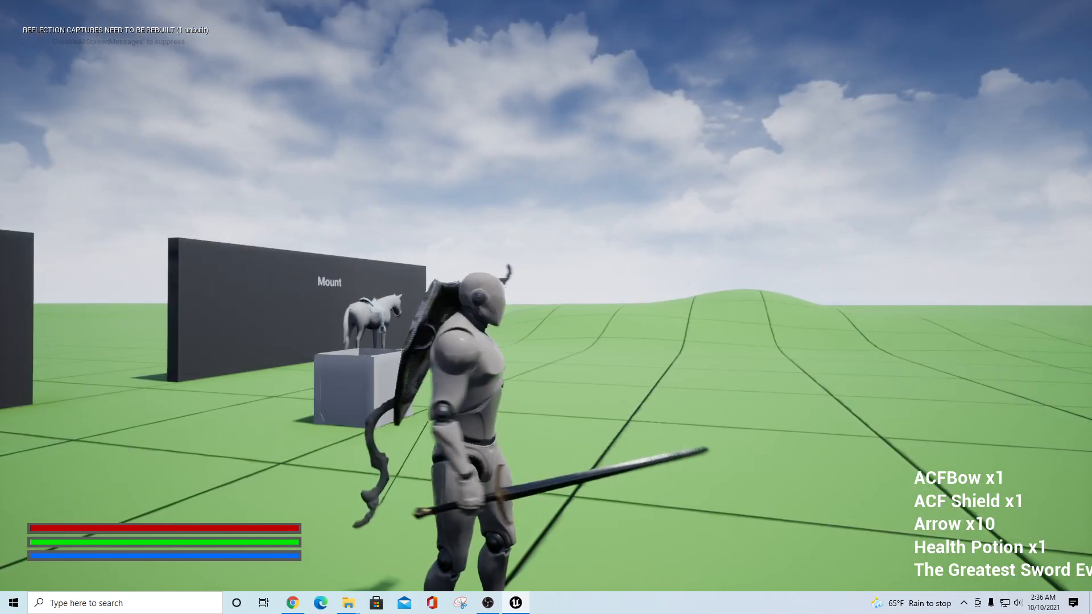
Step: Test the attack combo with The Greatest Sword Ever drawn, then end the play session
click(546, 295)
click(546, 296)
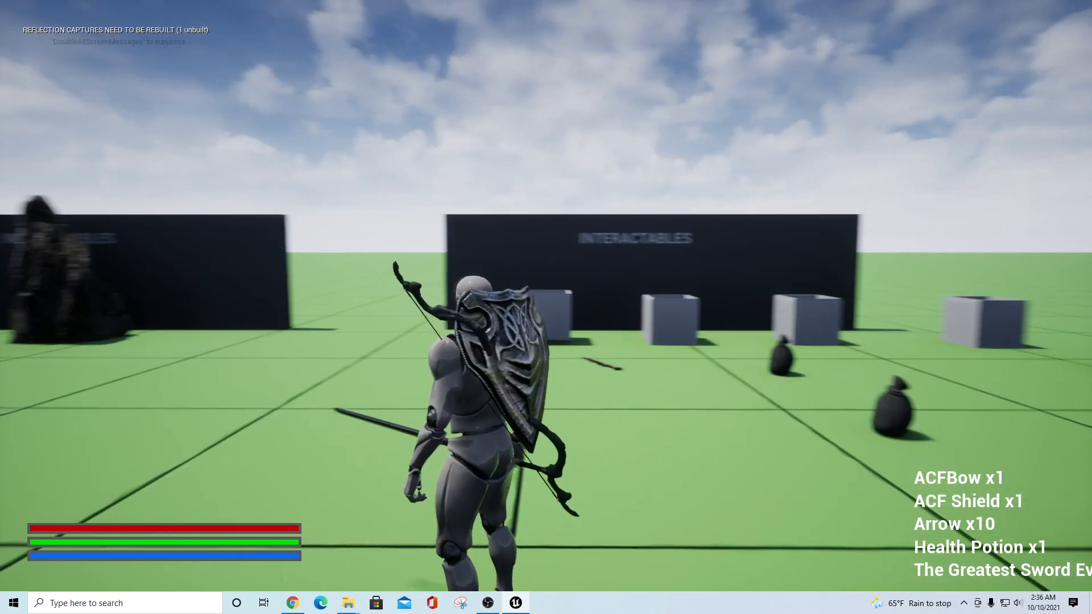
click(546, 296)
click(546, 296)
click(546, 296)
click(545, 296)
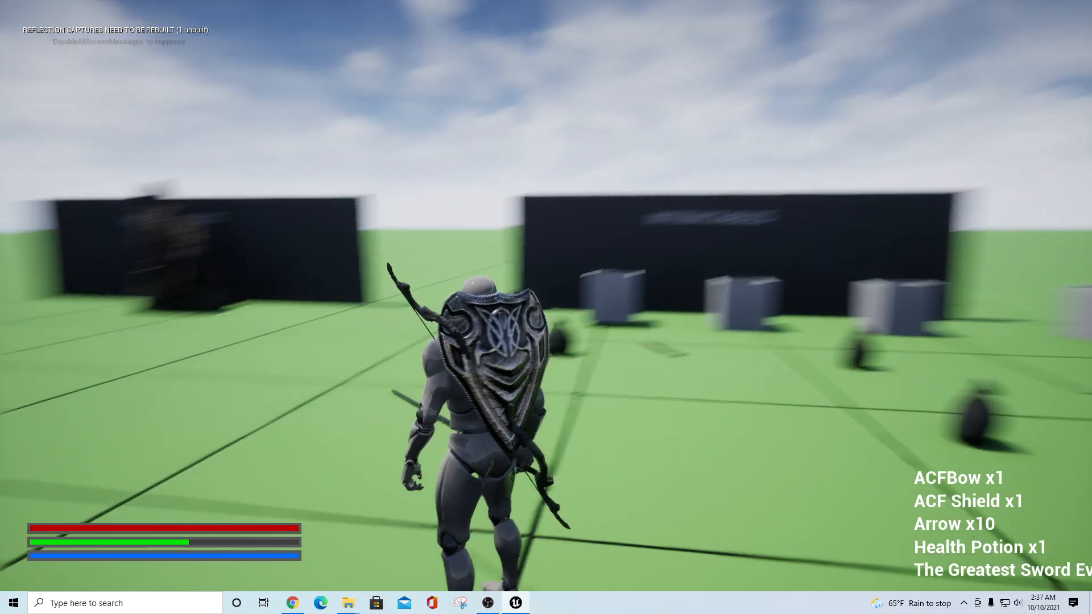
click(545, 296)
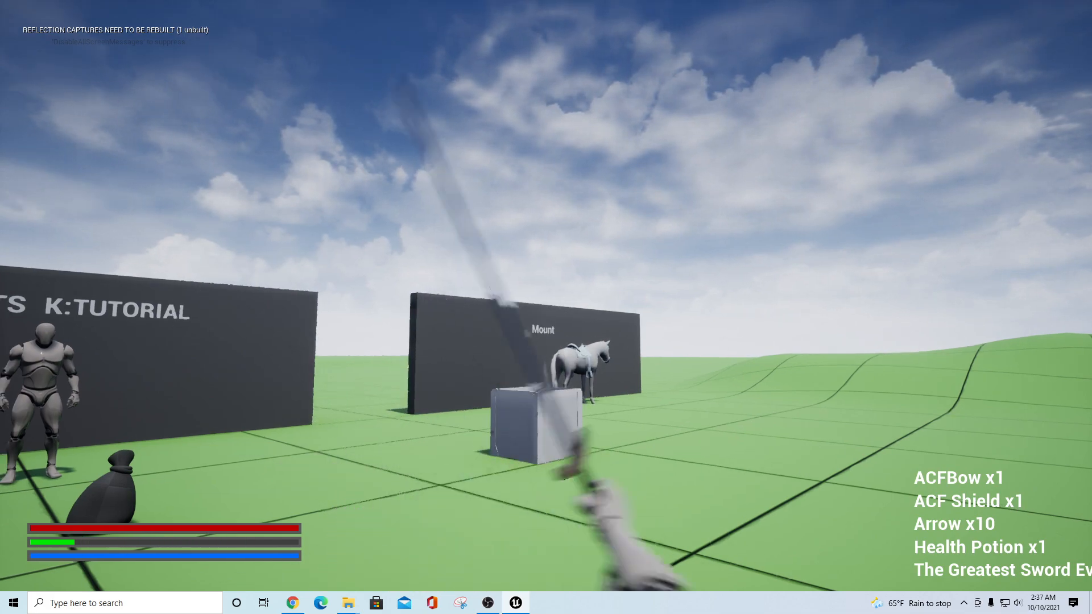
click(546, 295)
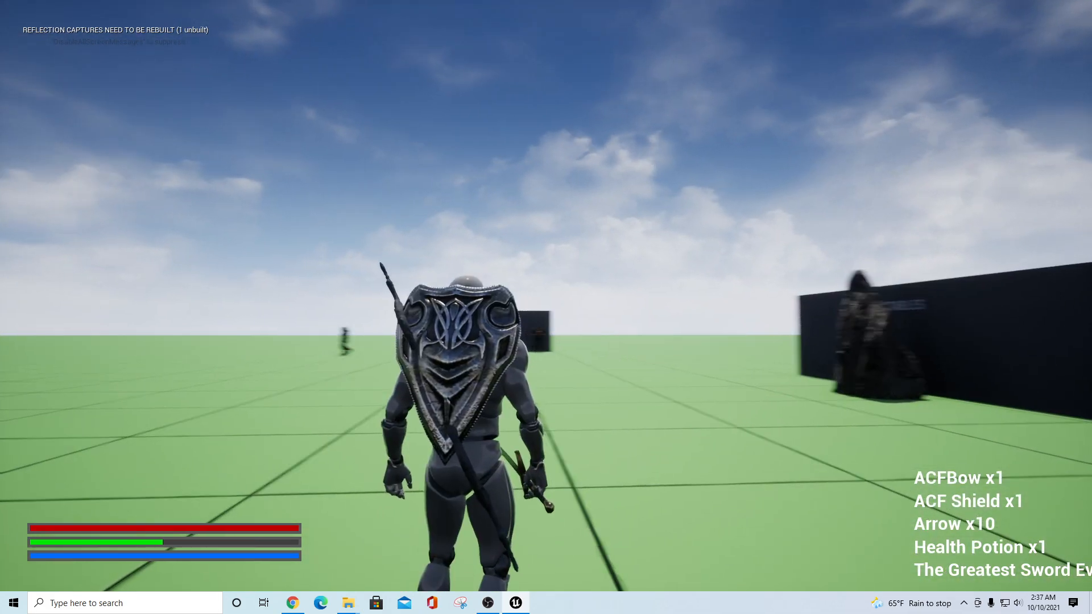
click(546, 295)
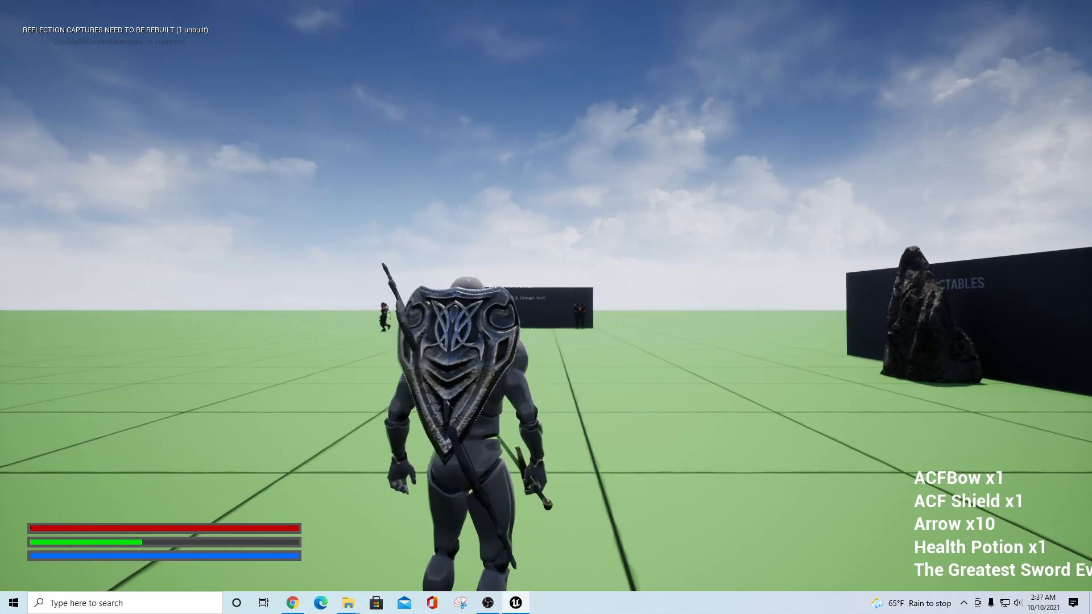
key(Escape)
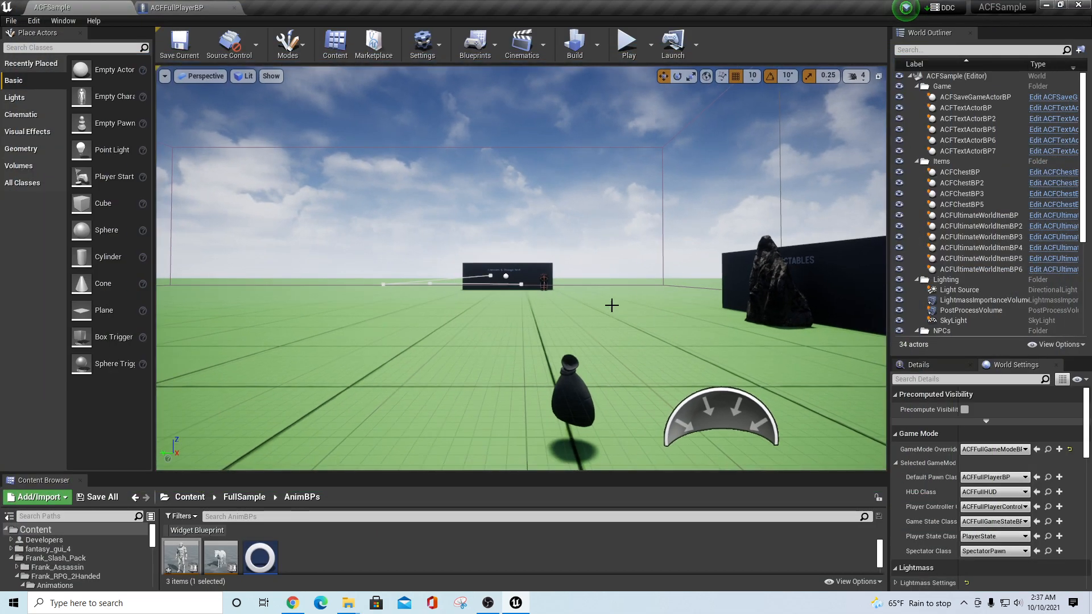
Step: Open ACF_FULLAnimBP and examine the action configuration of the Actions.Attack entry under Moveset.SingleHandSword
drag(371, 473, 371, 388)
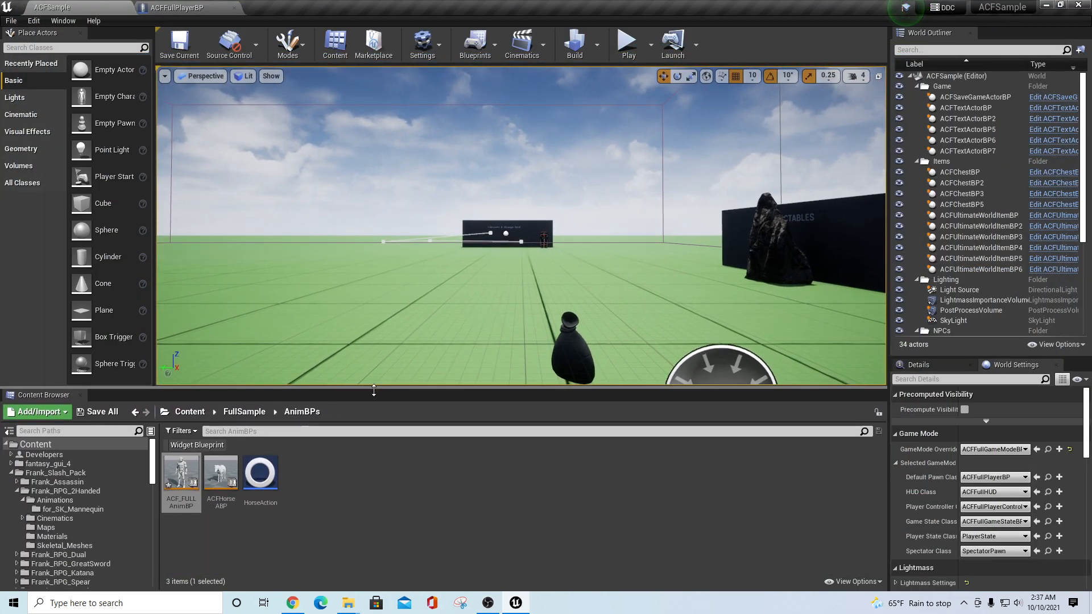
double_click(196, 473)
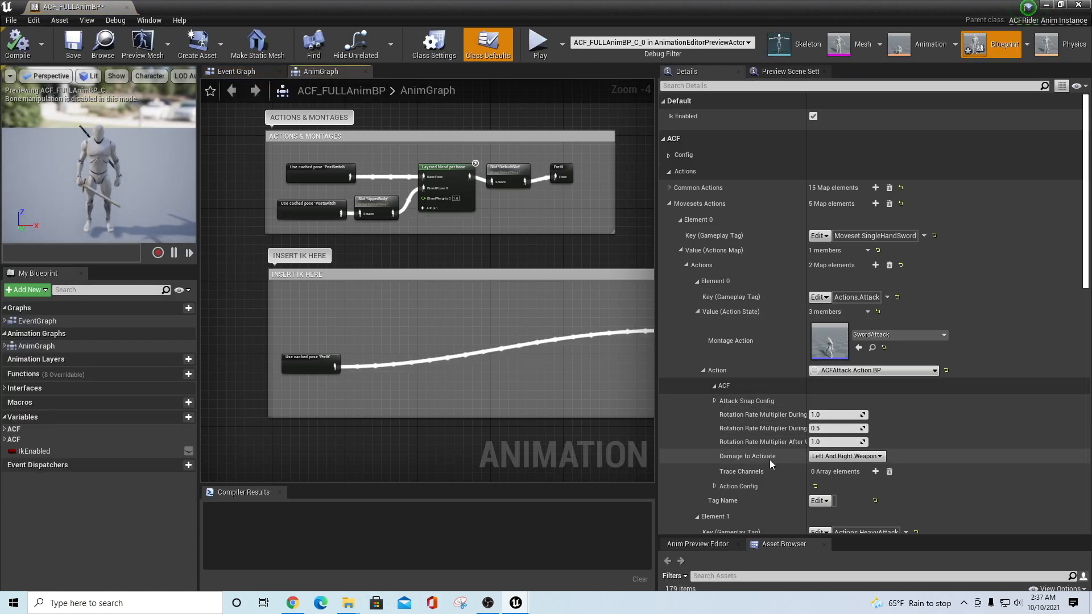
scroll(735, 484, down, 3)
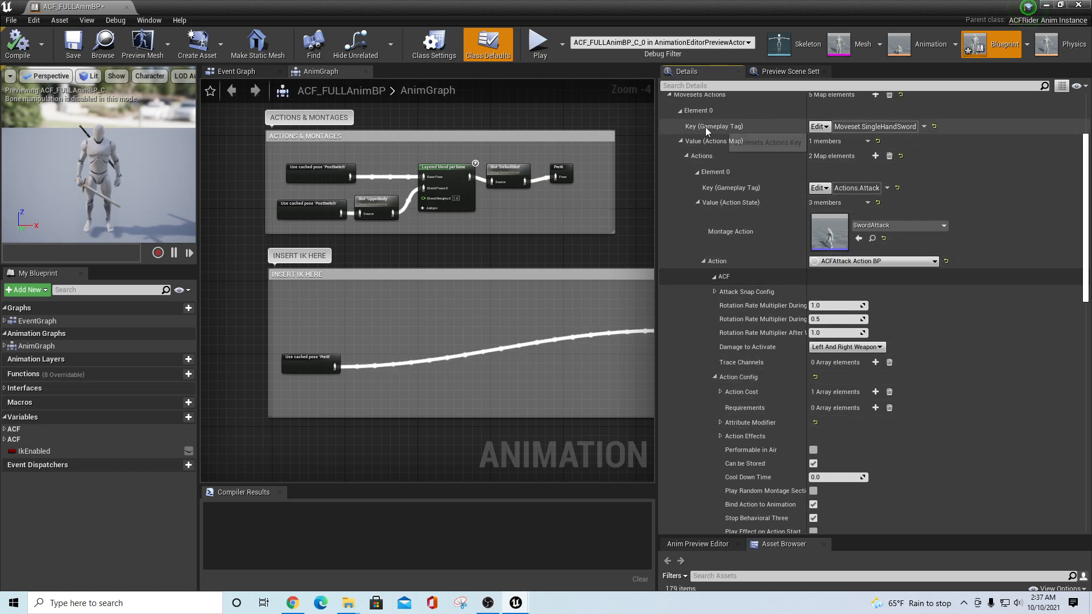
scroll(740, 380, down, 9)
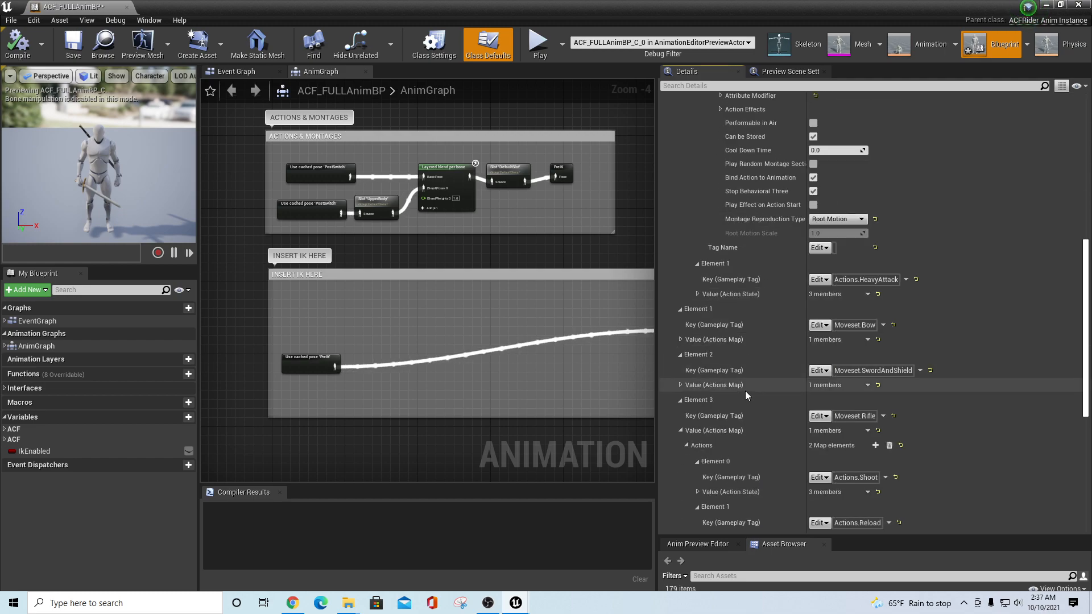
scroll(746, 394, down, 6)
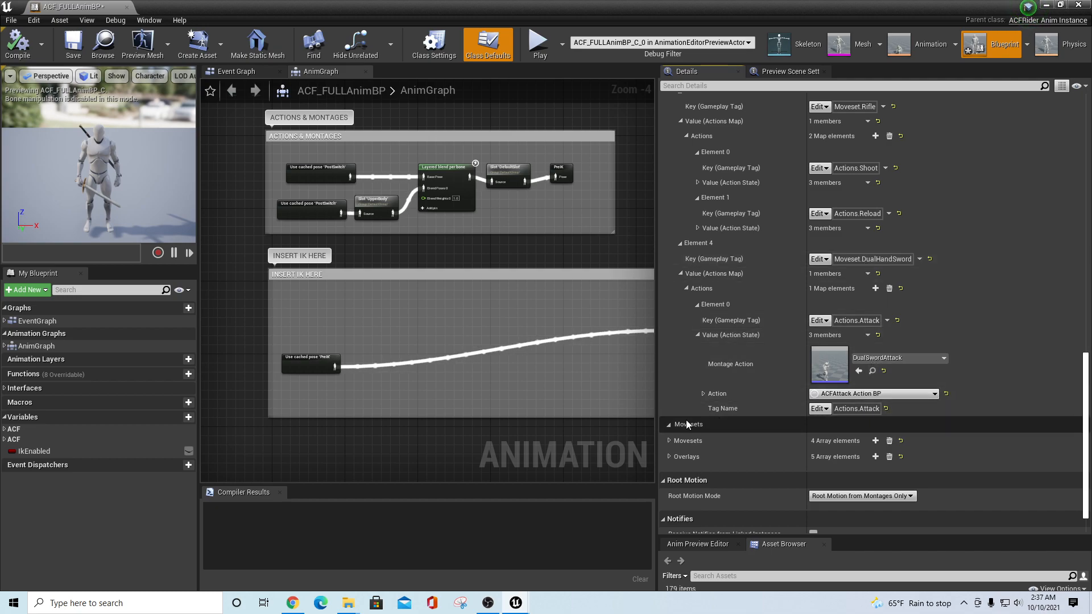
Step: Set the Montage Reproduction Type of the Moveset.DualHandSword attack action to Root Motion and compile the blueprint
click(703, 394)
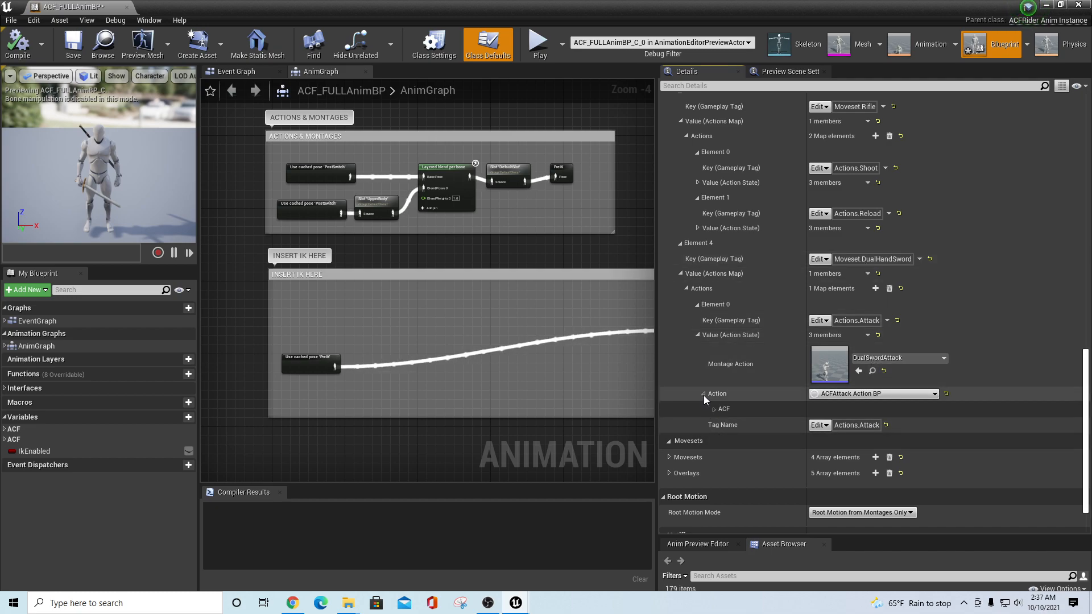
click(718, 410)
scroll(949, 458, down, 5)
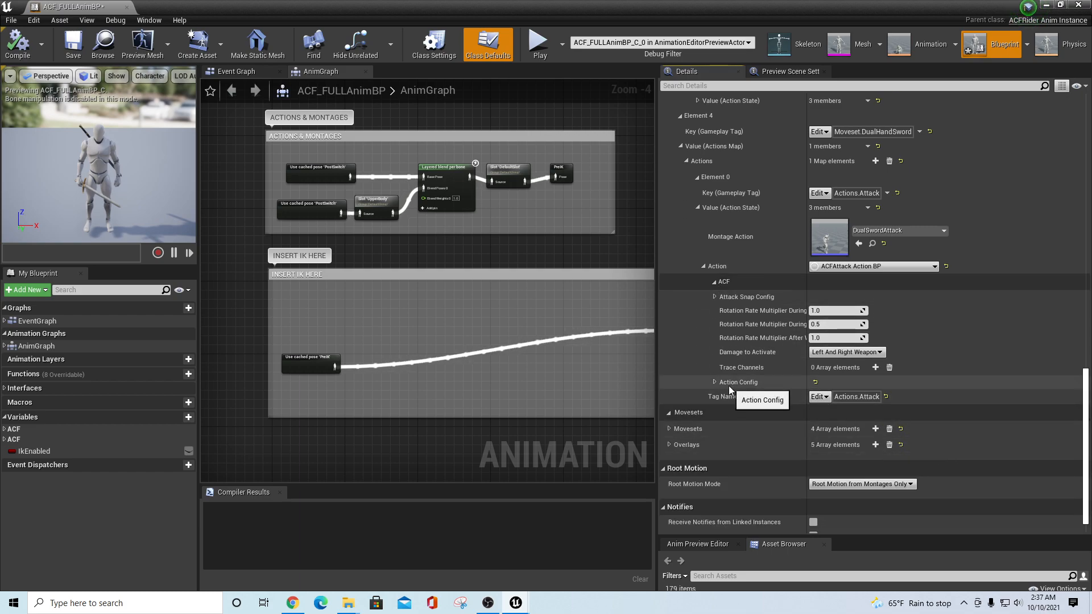
click(715, 382)
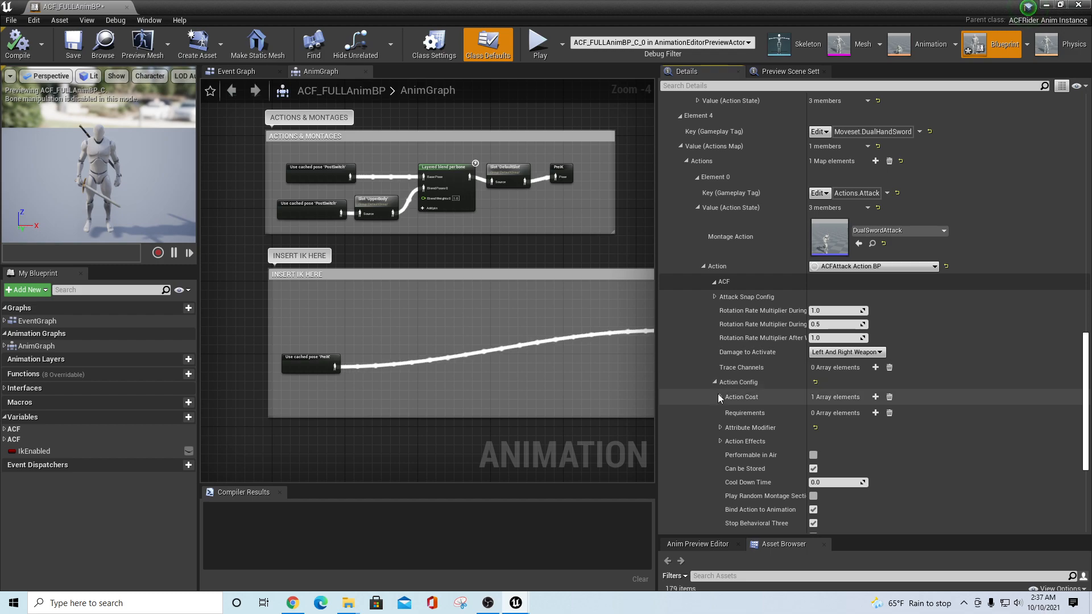
click(719, 397)
click(726, 412)
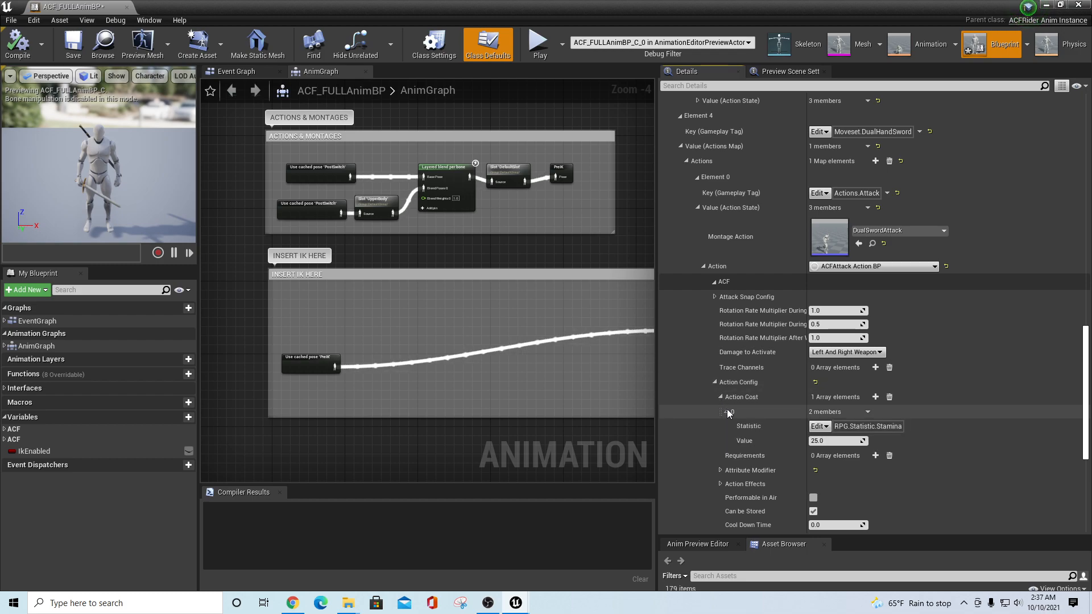
scroll(975, 388, down, 6)
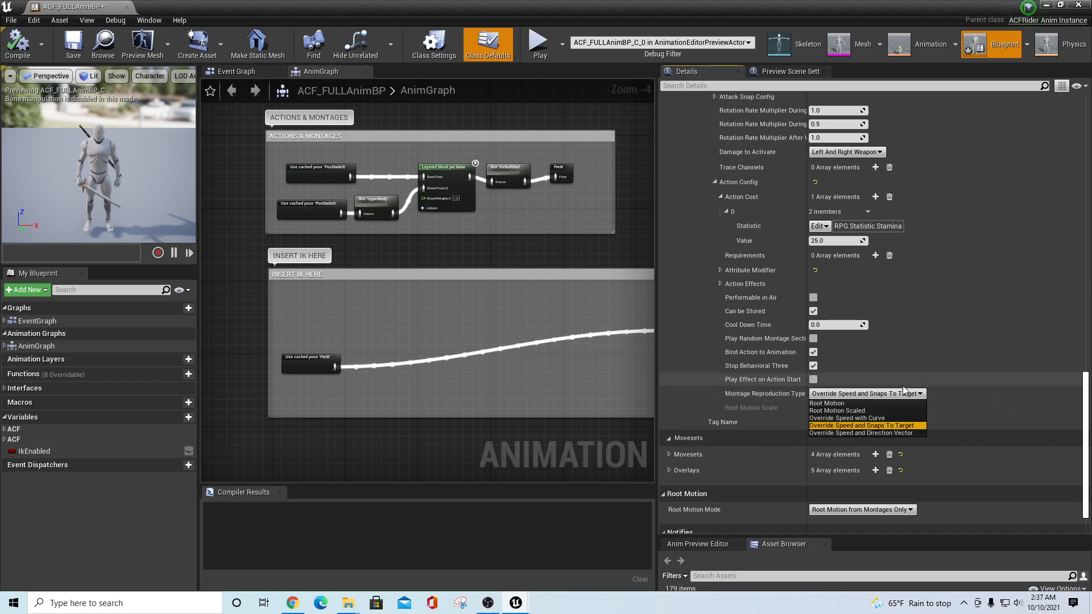
click(854, 402)
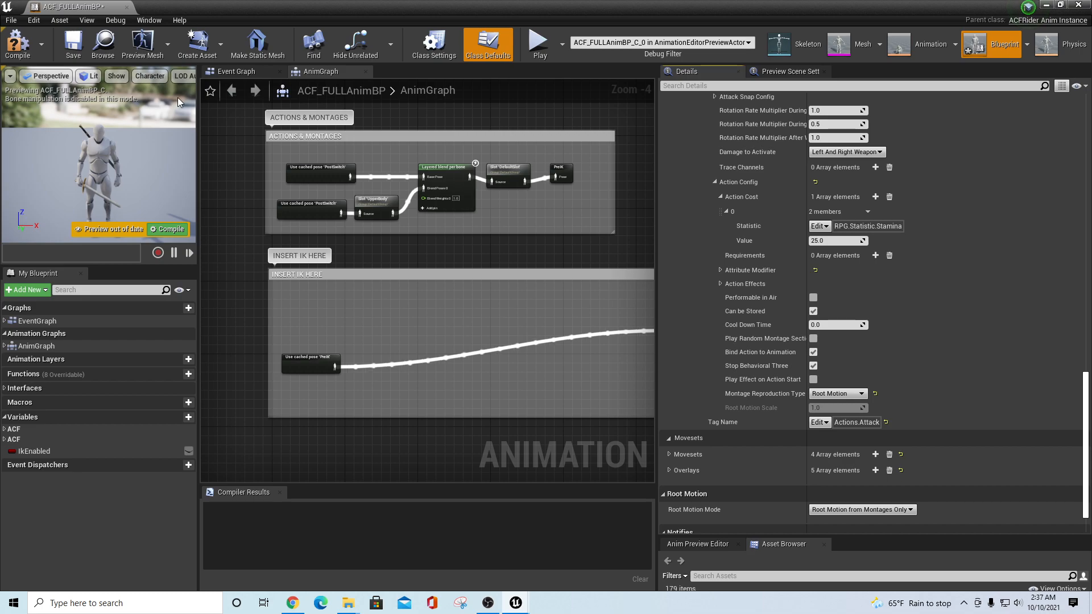
key(F7)
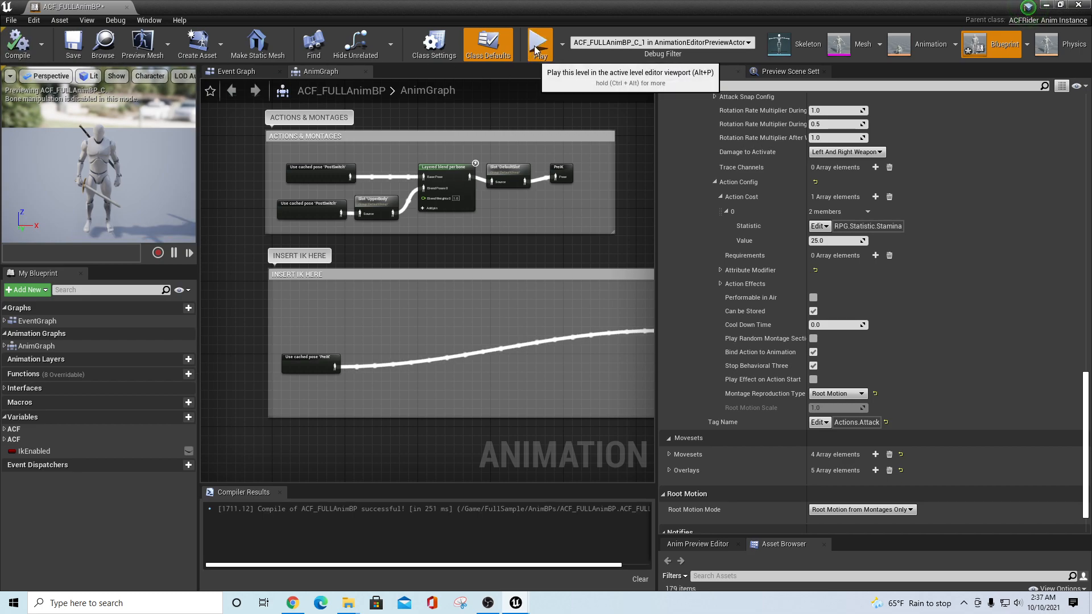
Step: Play the level, pick up The Greatest Sword Ever, and equip it from the inventory
click(537, 46)
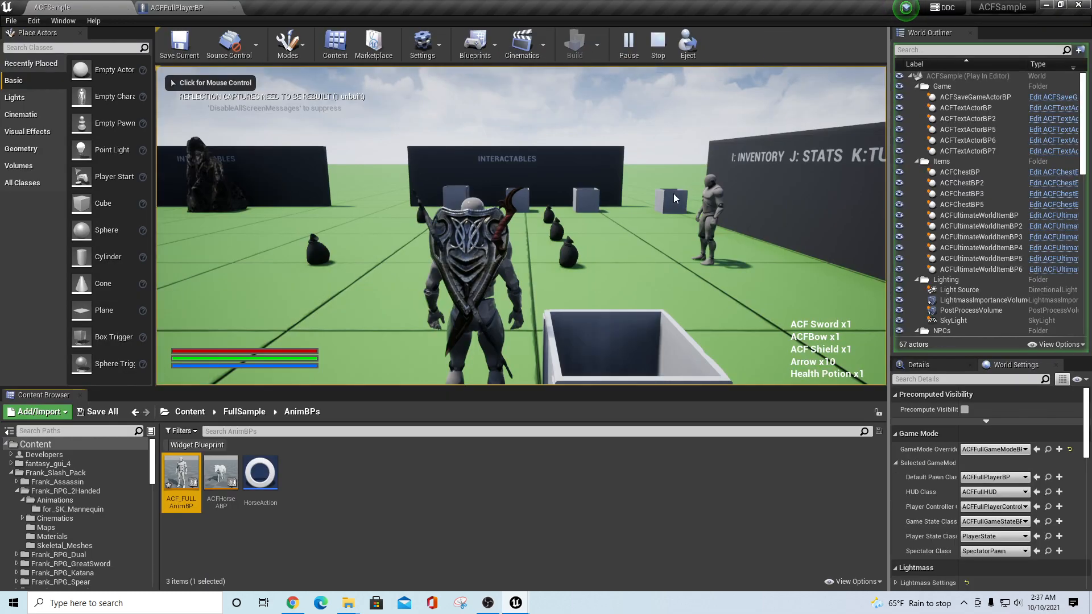
click(606, 227)
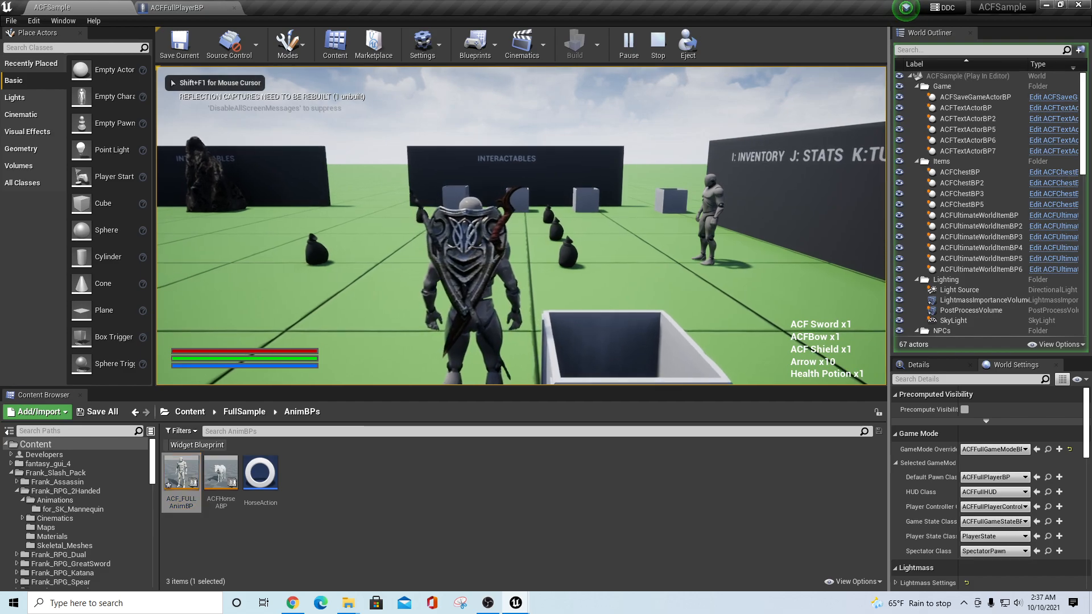
key(w)
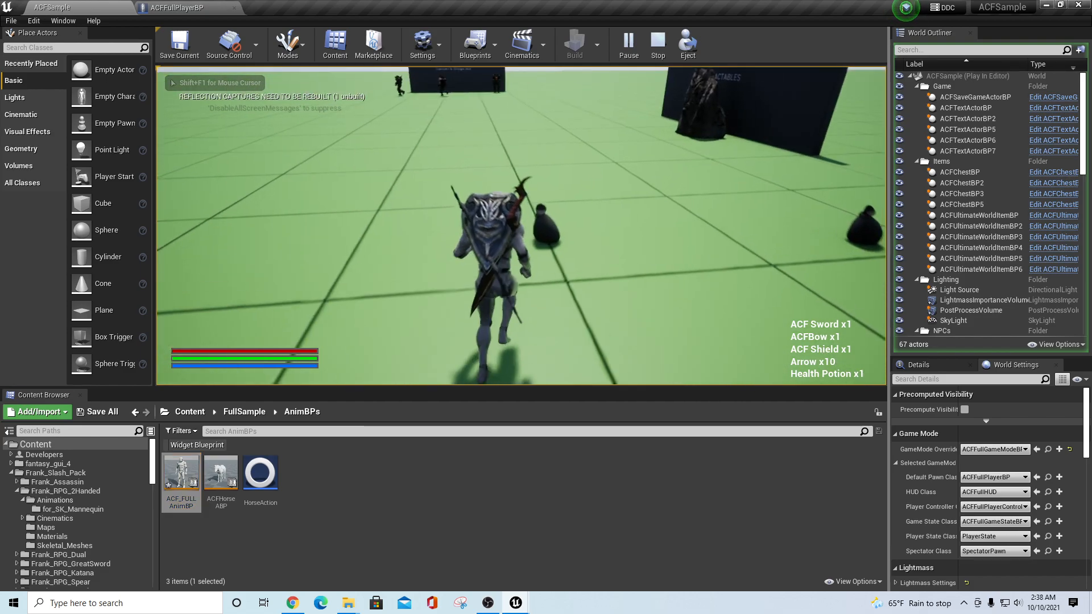
key(e)
key(w)
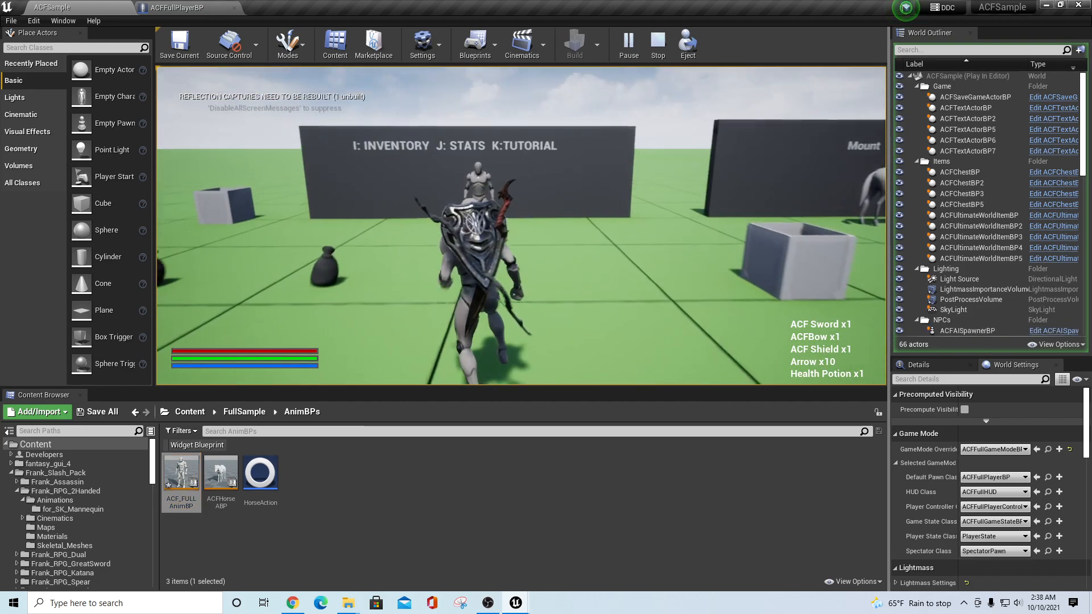
key(w)
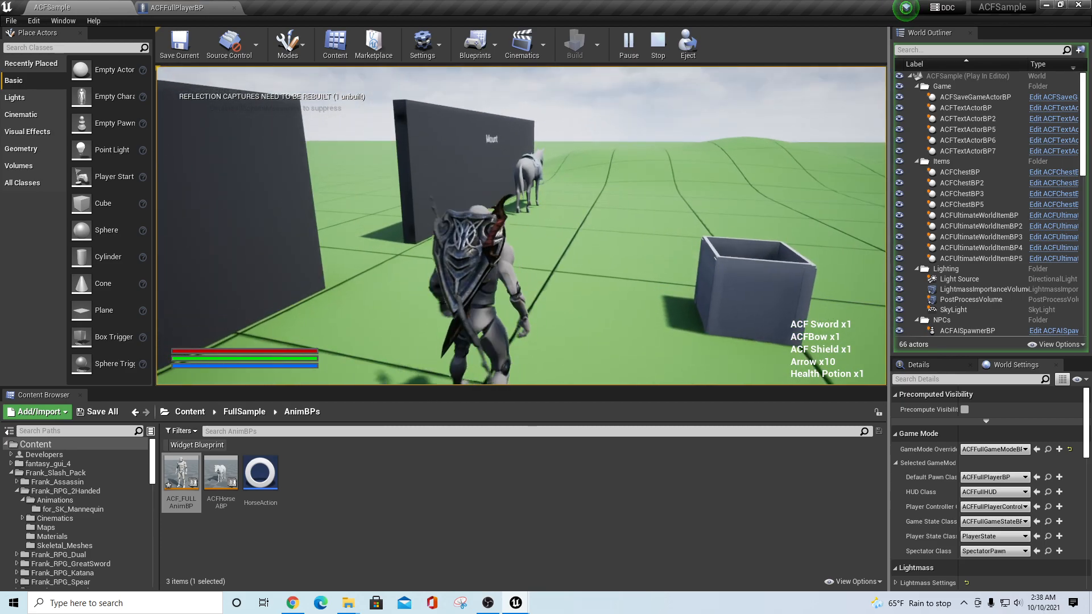
key(i)
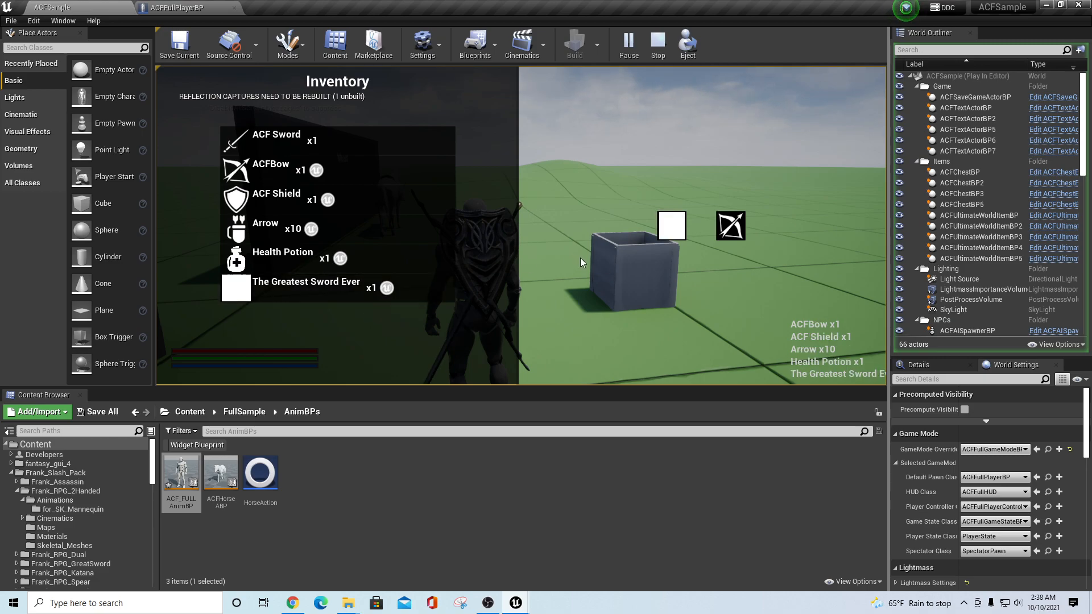
key(i)
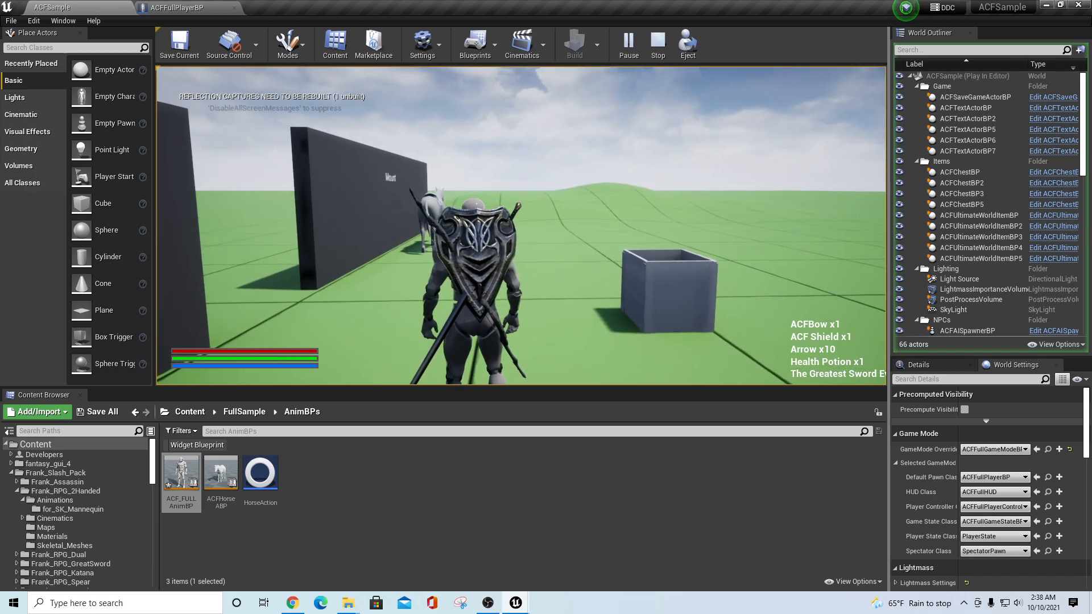
Step: Test the two-handed sword's attack combo with the Root Motion setting, and end the play session
click(520, 225)
click(521, 226)
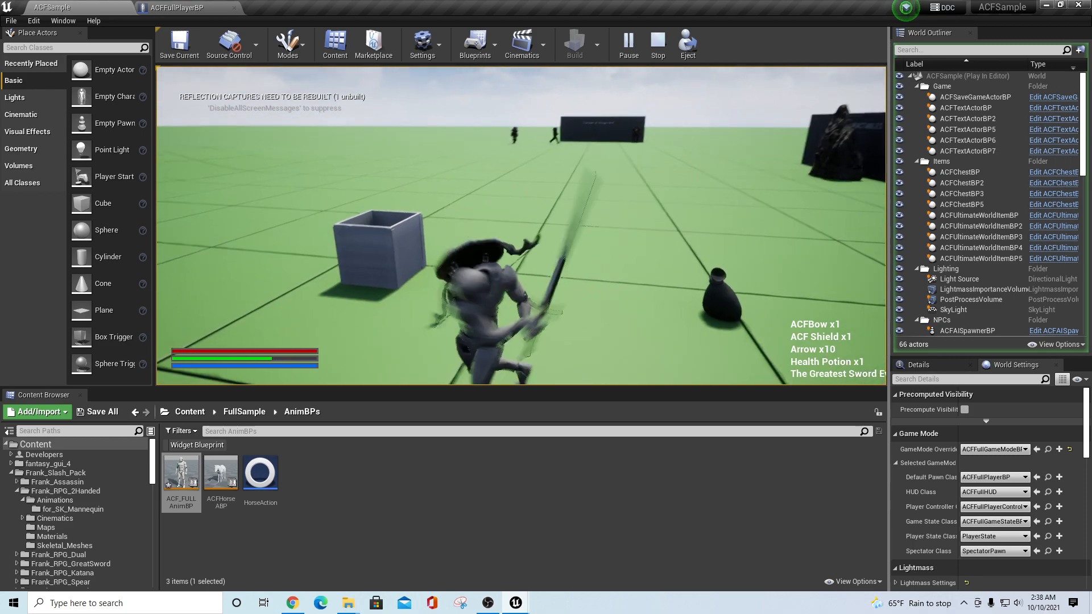
click(521, 226)
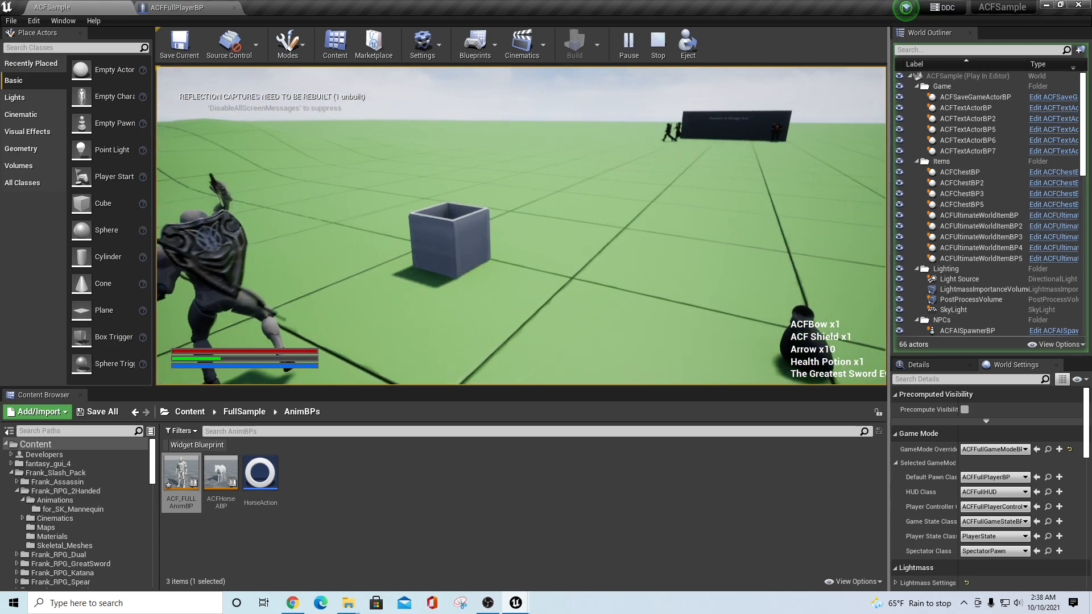
click(521, 225)
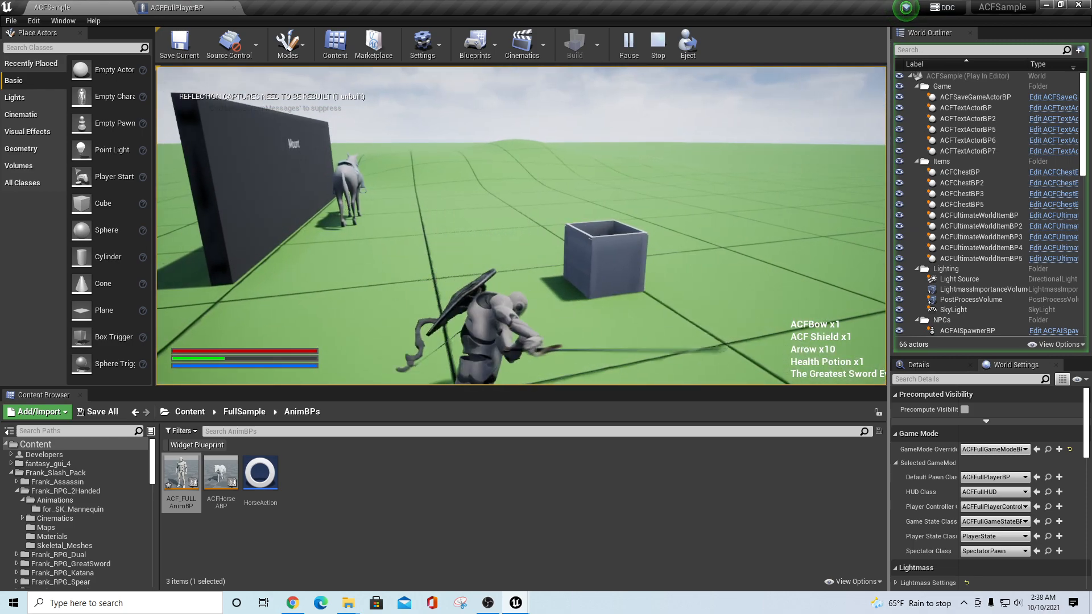
click(521, 226)
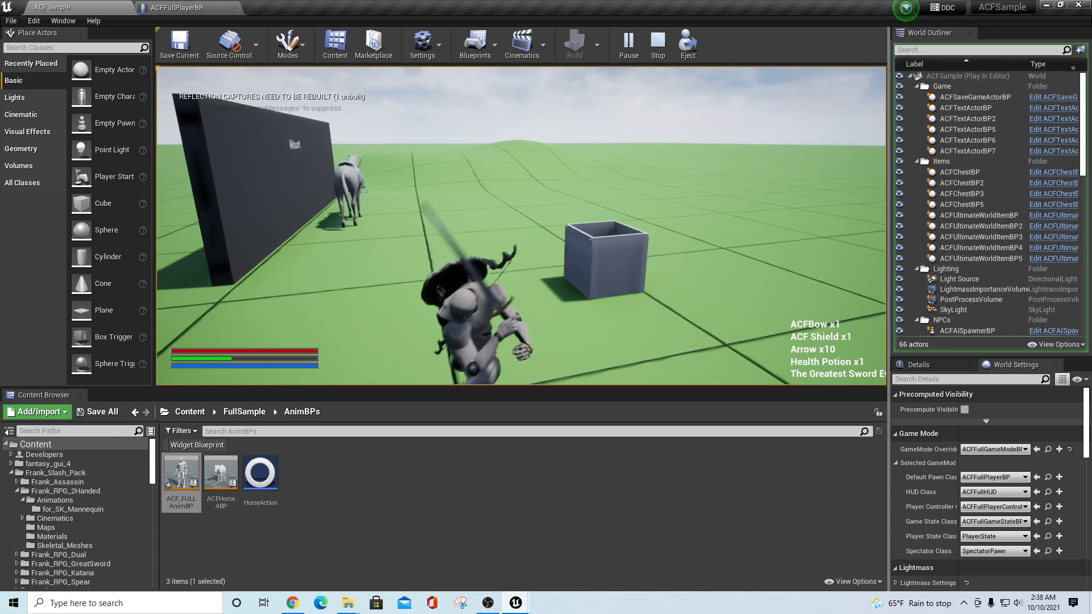
click(521, 226)
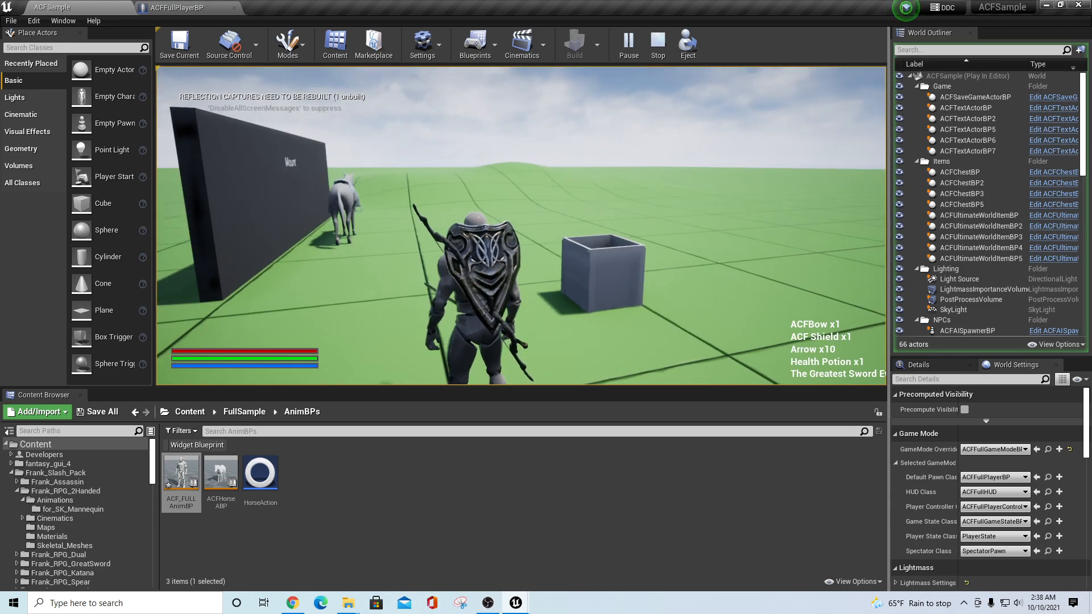
key(Escape)
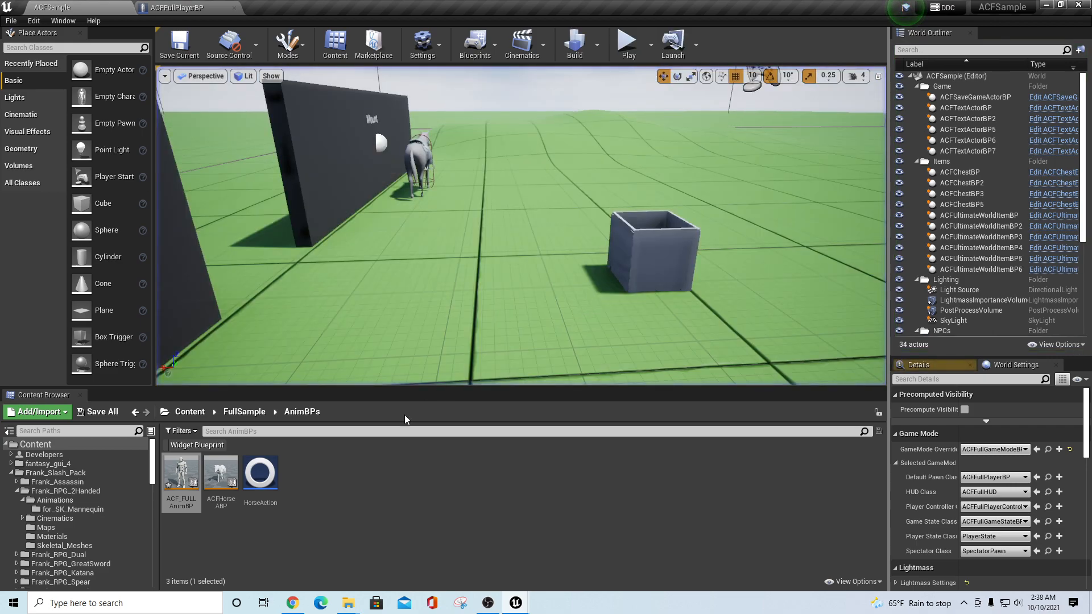
Step: Set the DualHandSword attack's Montage Reproduction Type to Override Speed and Snaps To Target in ACF_FULLAnimBP, and close the blueprint
double_click(179, 460)
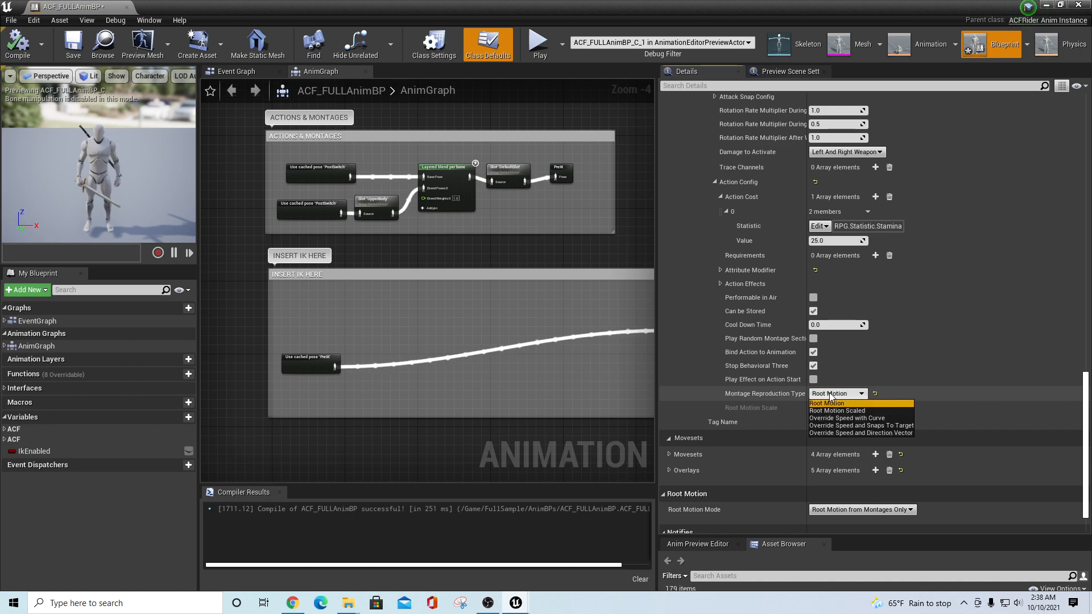
click(834, 426)
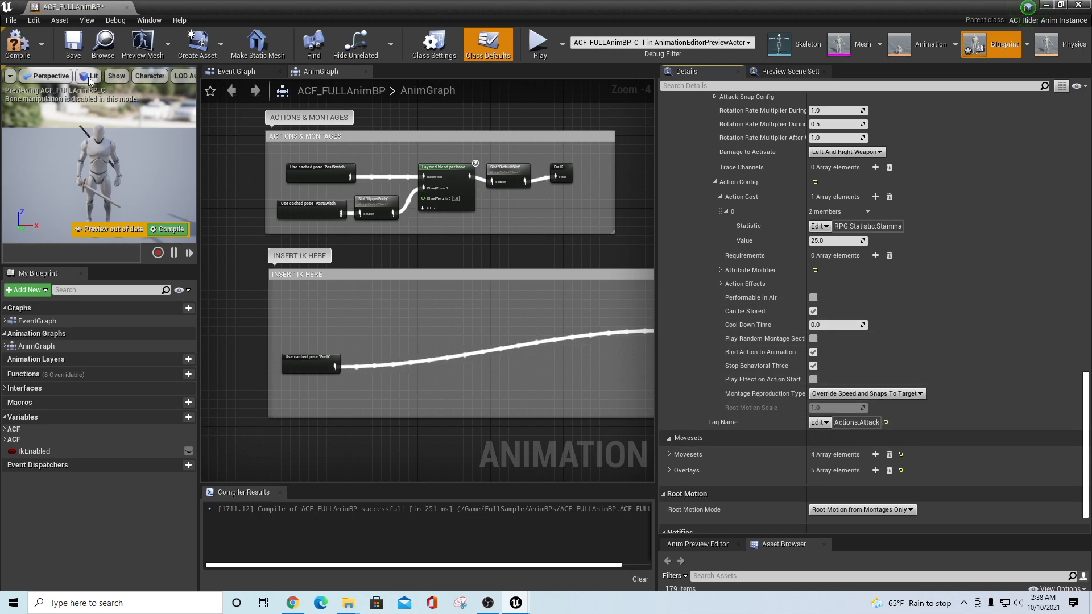
click(126, 8)
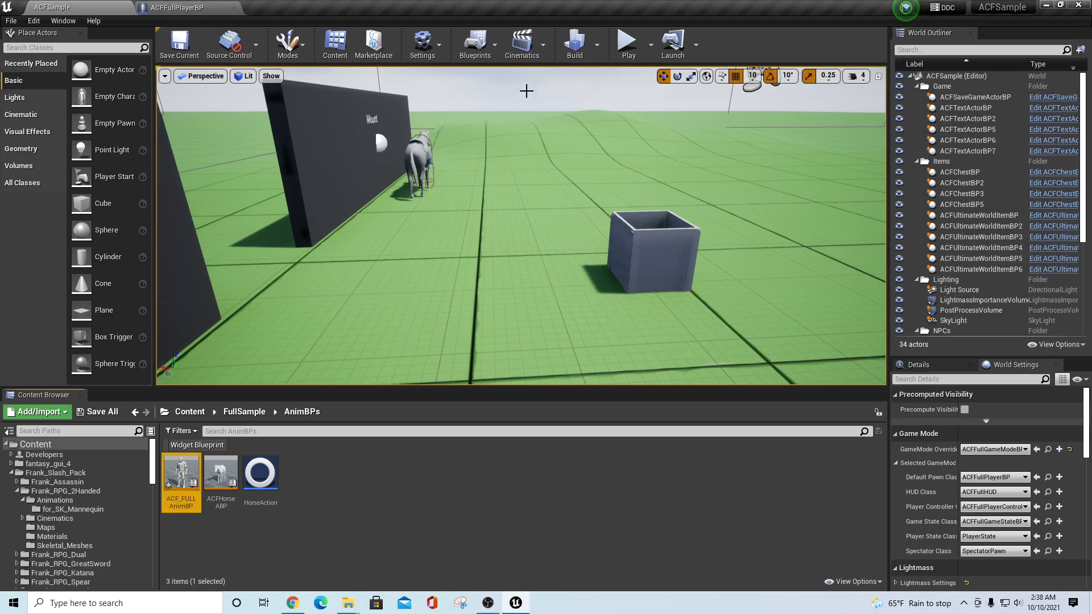
Step: Start a new play session, collect The Greatest Sword Ever from the level, and equip it
click(628, 45)
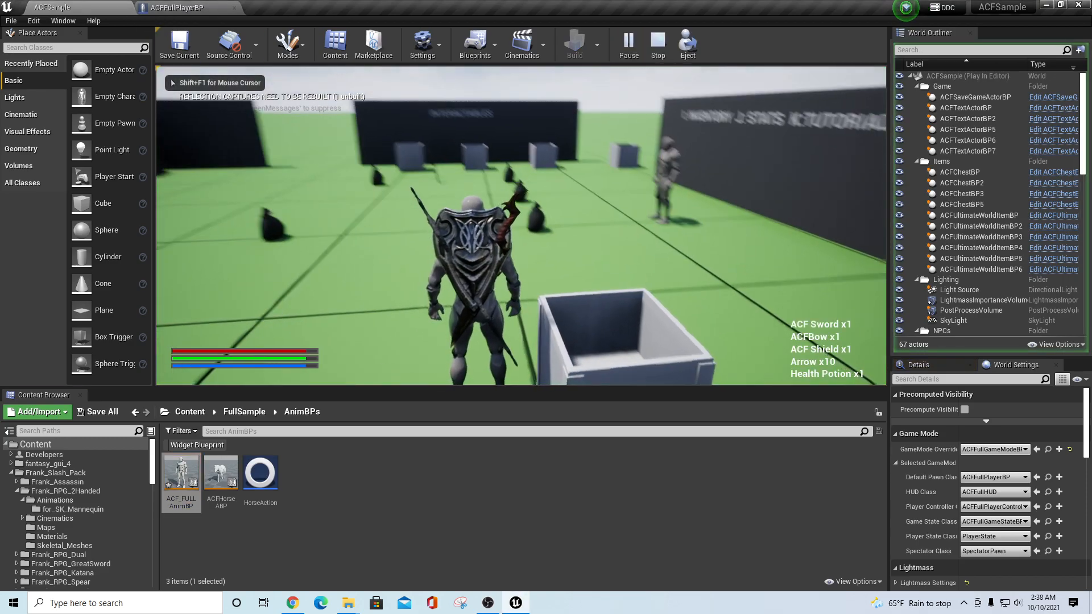
key(w)
key(e)
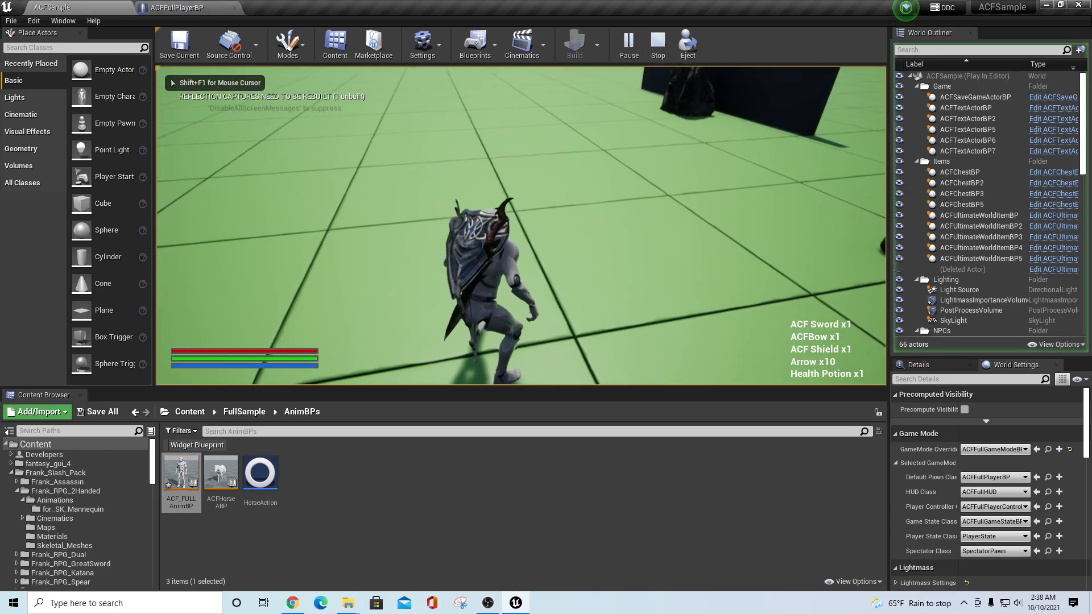
key(i)
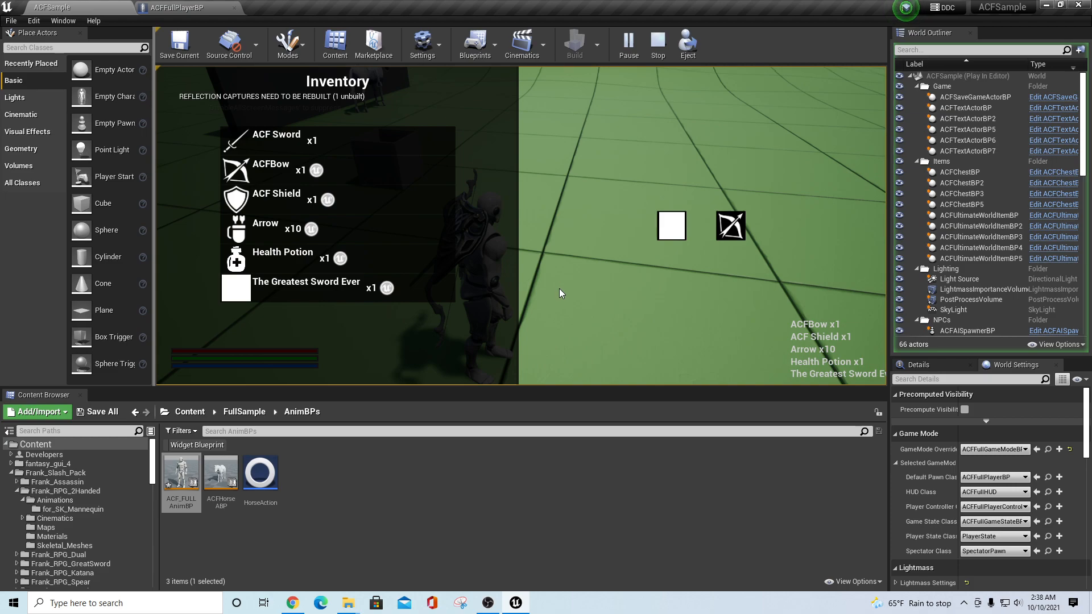
key(i)
Step: Test The Greatest Sword Ever's attack combo with the Override Speed and Snaps To Target setting, moving between attacks
click(521, 225)
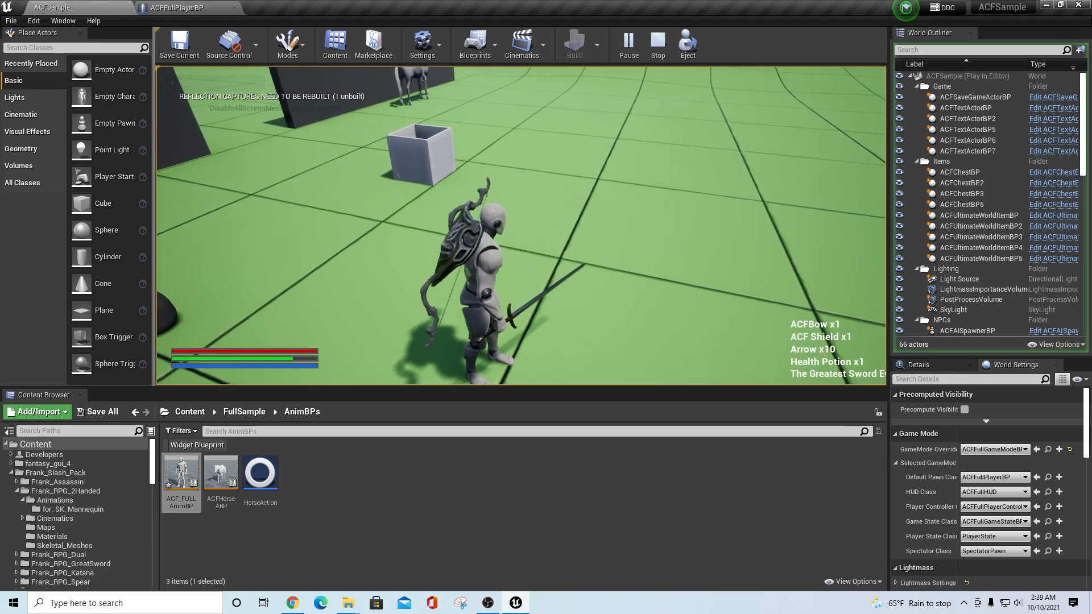
click(521, 226)
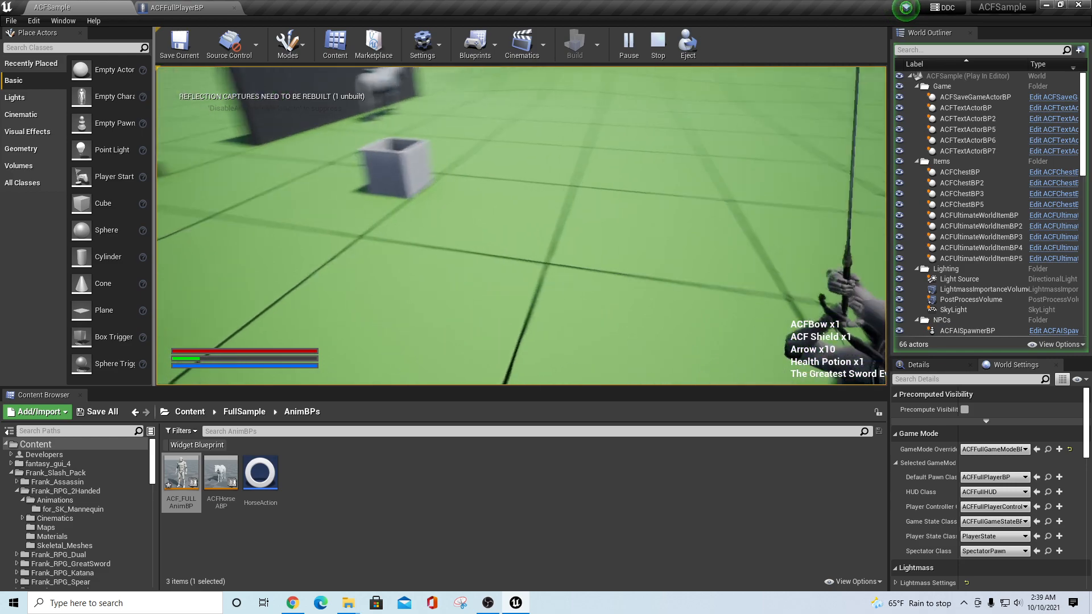
click(521, 225)
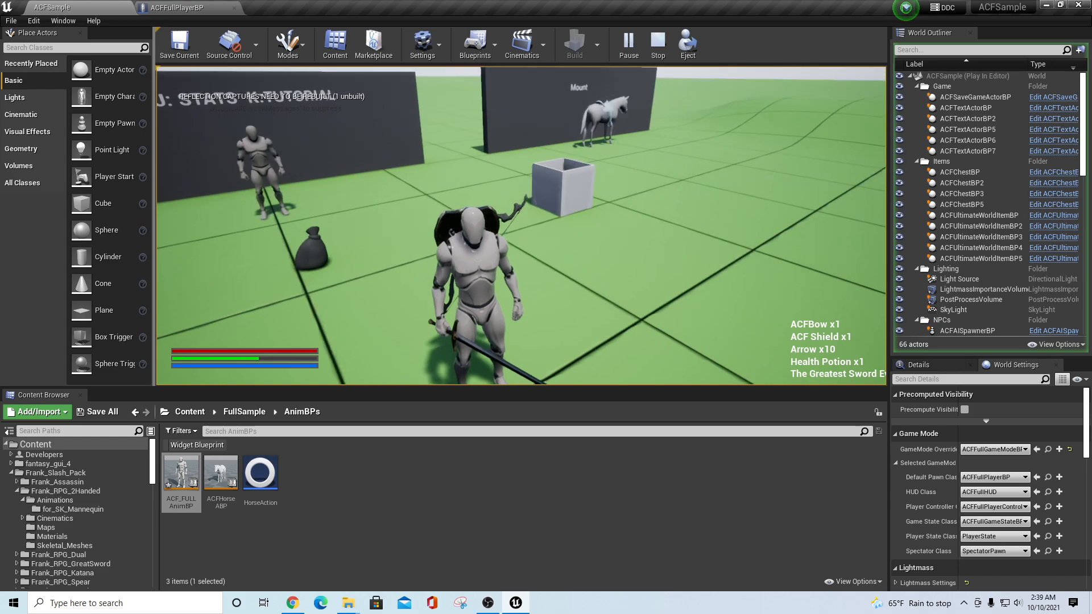
key(w)
click(521, 226)
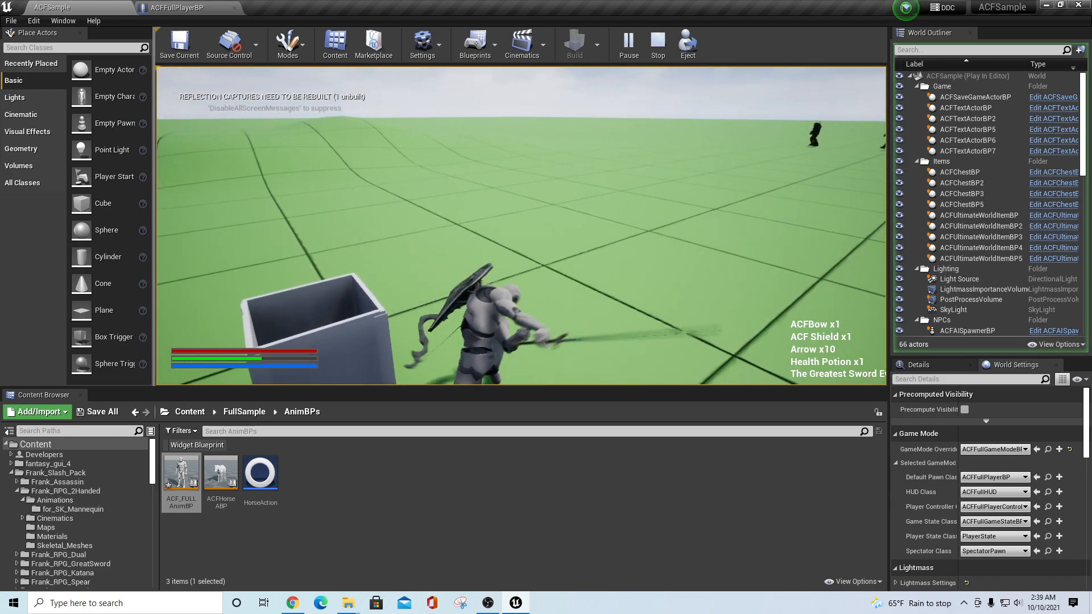
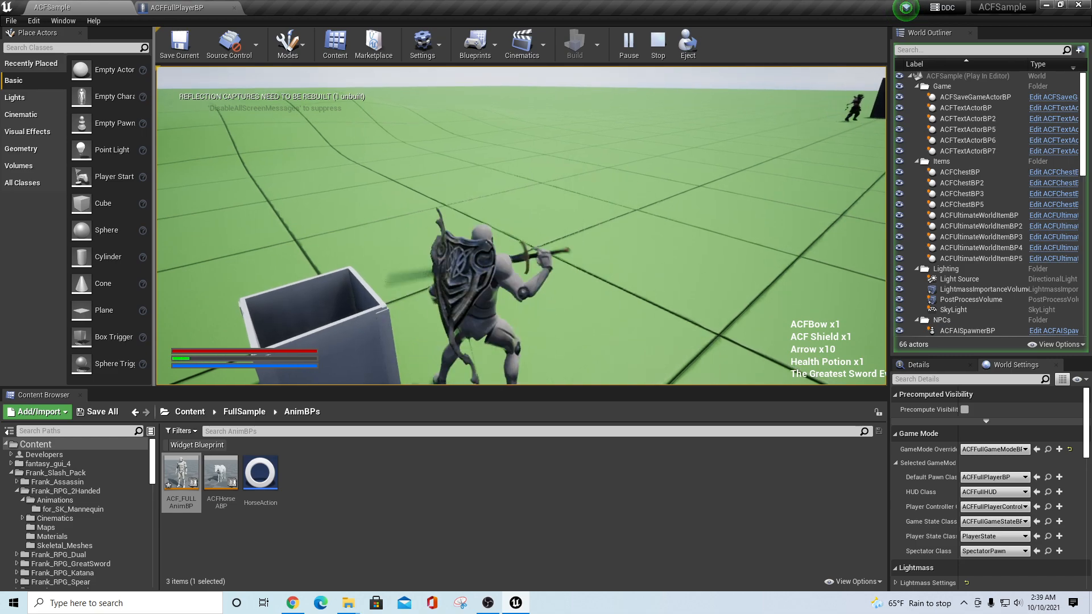
Step: Finish testing the two-handed sword with one more attack and a short walk, and end the play session
click(521, 226)
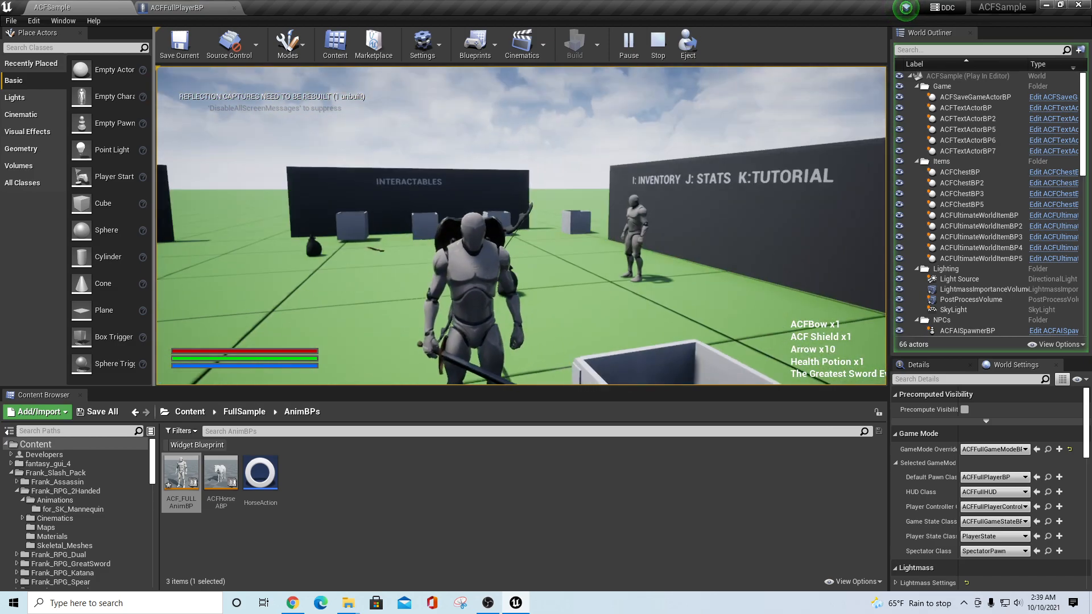
key(w)
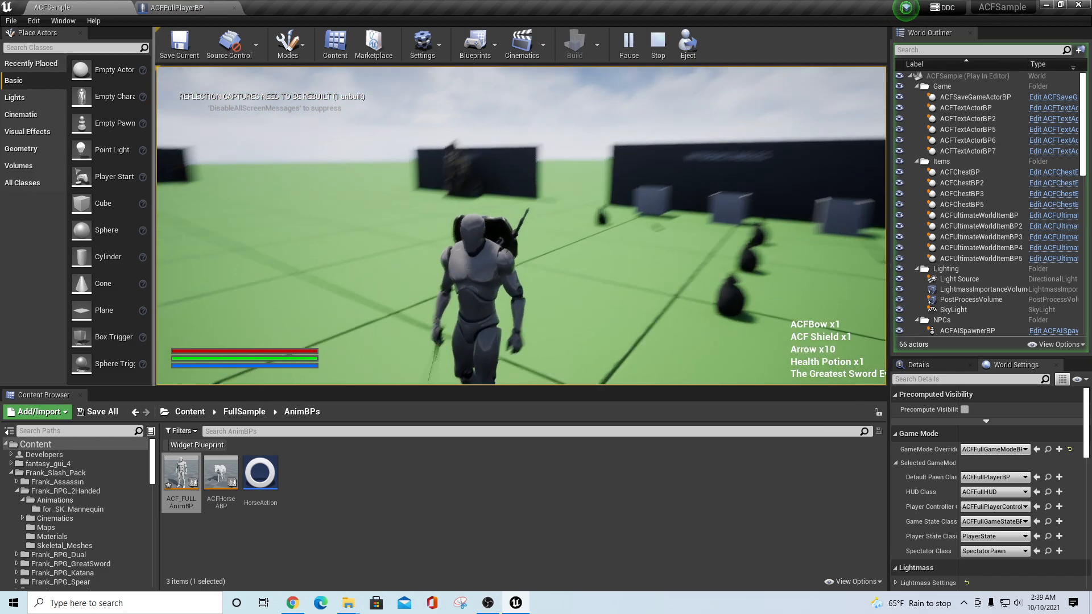
key(Escape)
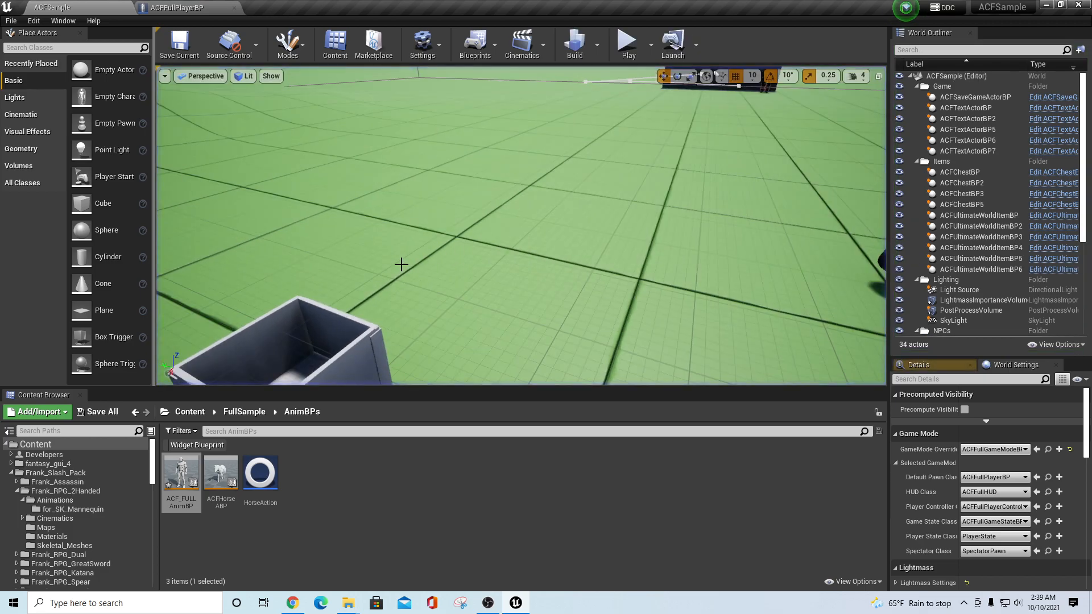
key(F11)
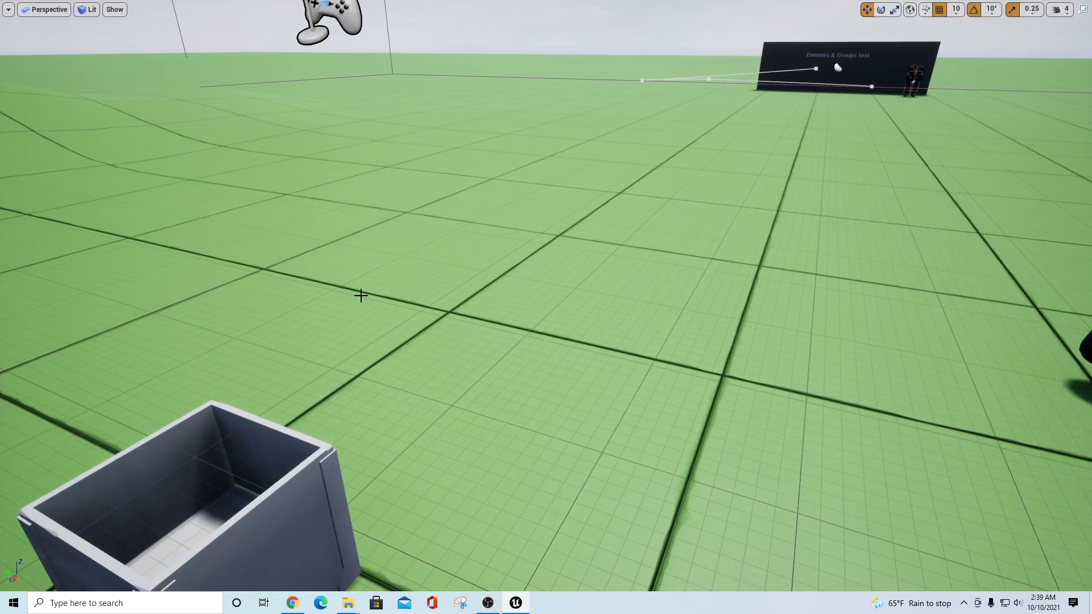
key(F11)
scroll(88, 534, down, 2)
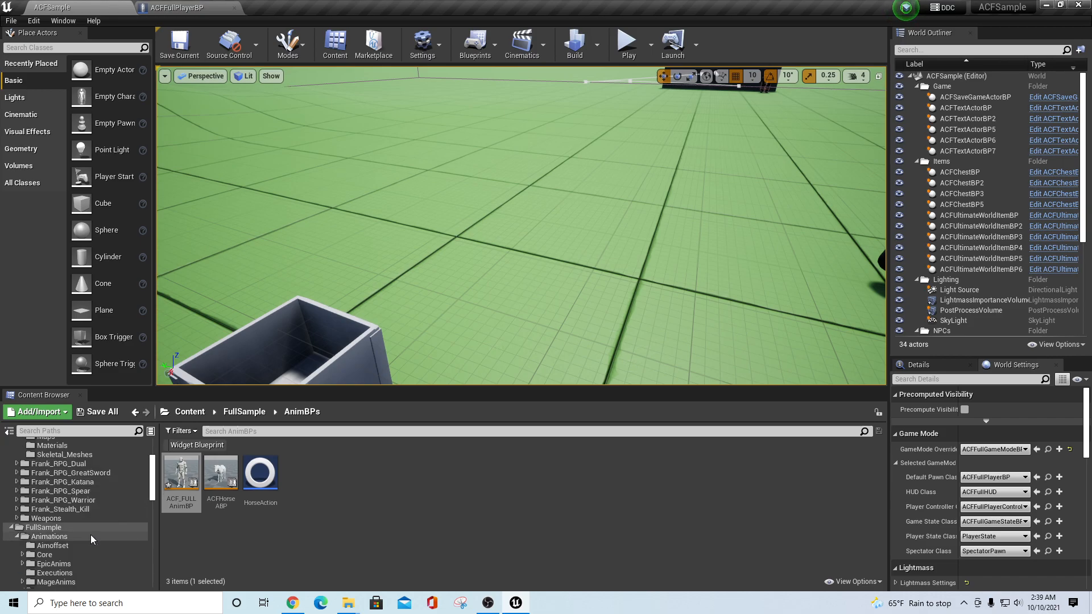
Step: In ACF_FULLAnimBP, set the stamina Action Cost value of the Moveset.DualHandSword attack action to 1
double_click(178, 483)
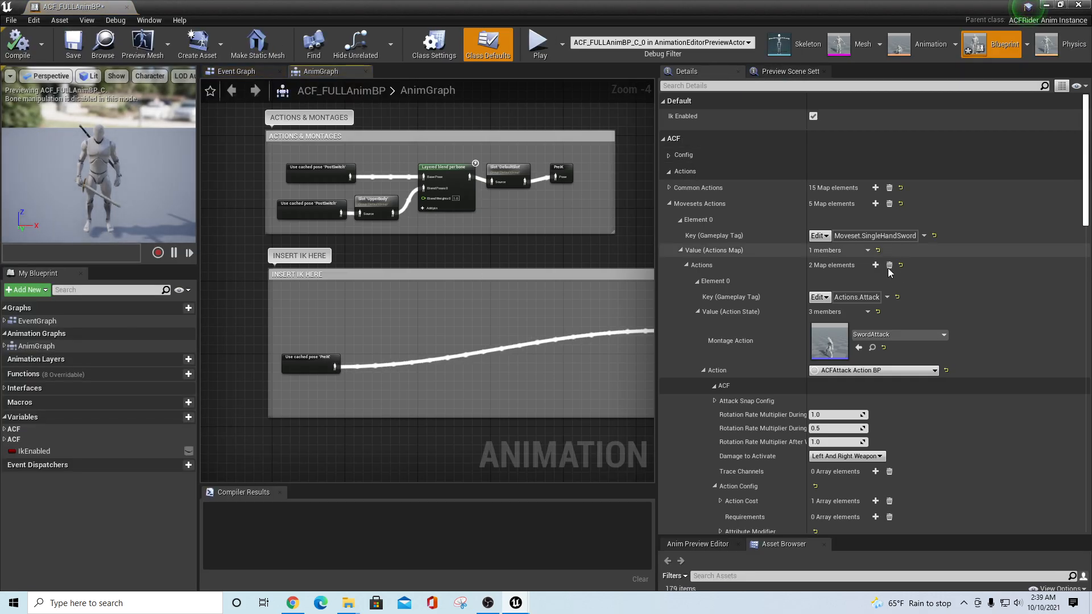
scroll(916, 278, down, 15)
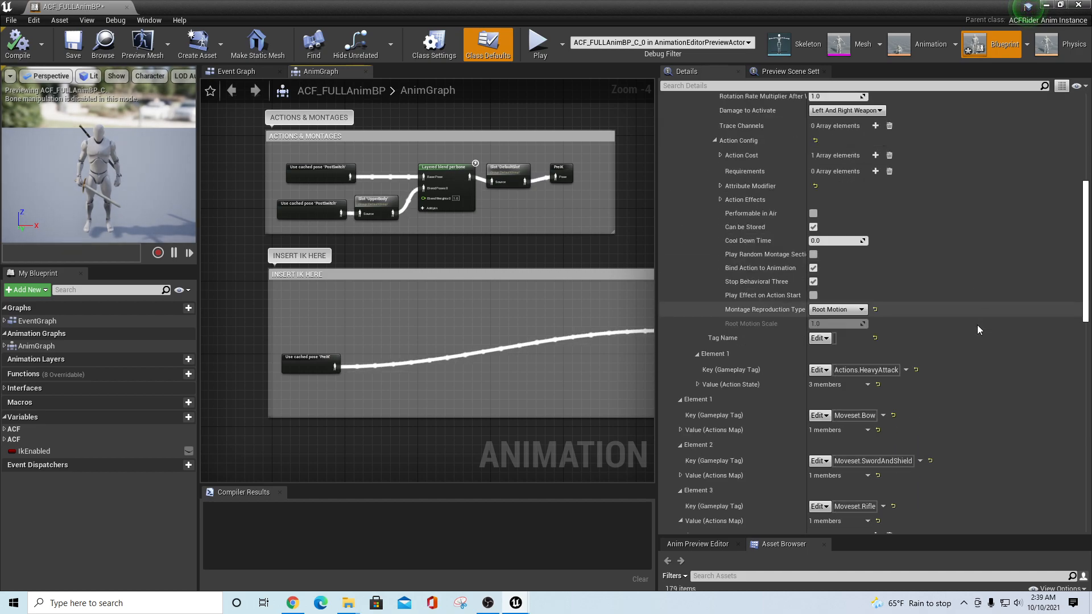
scroll(972, 344, down, 10)
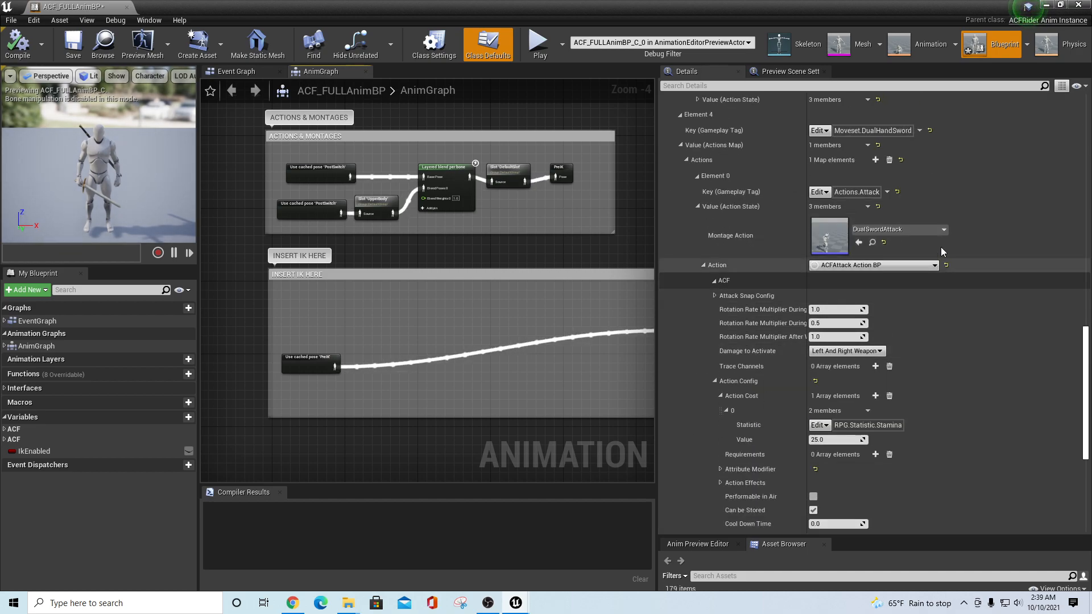
scroll(863, 370, down, 2)
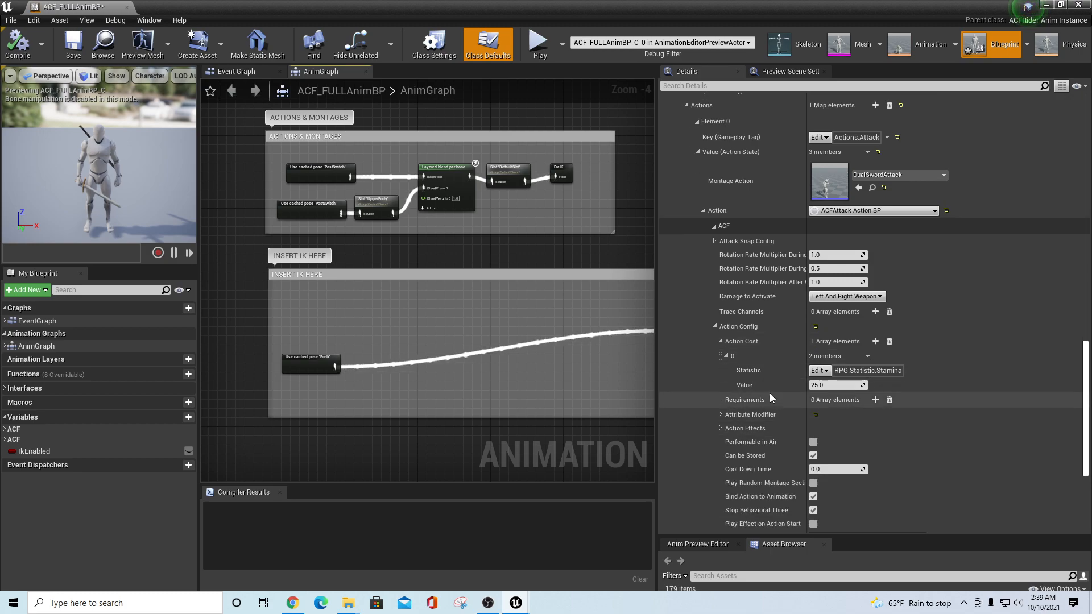
click(825, 386)
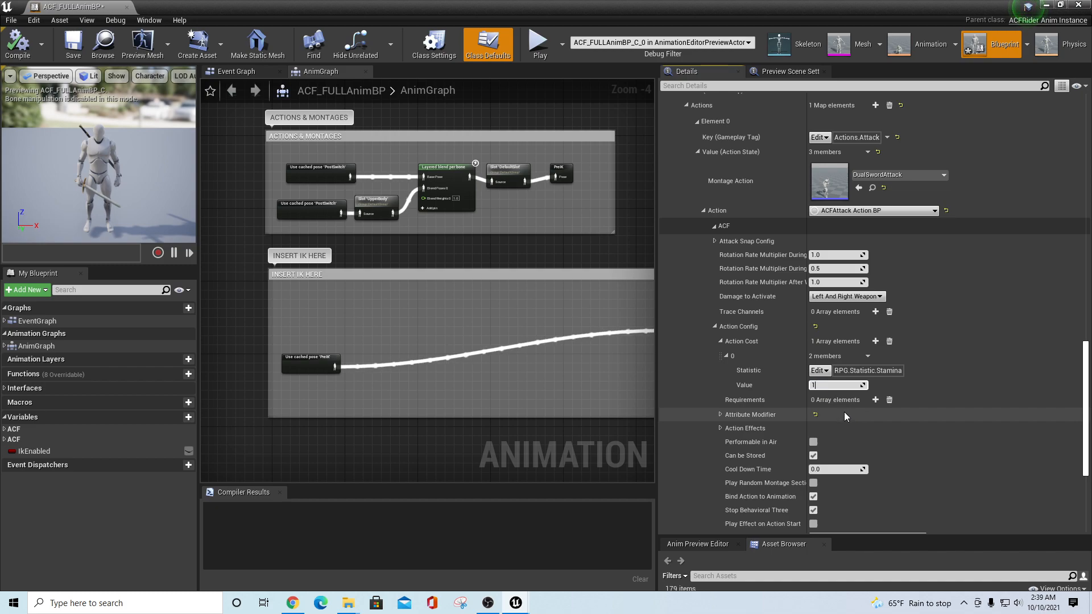
Step: Start a play session from the blueprint and walk the character over to collect The Greatest Sword Ever
click(537, 42)
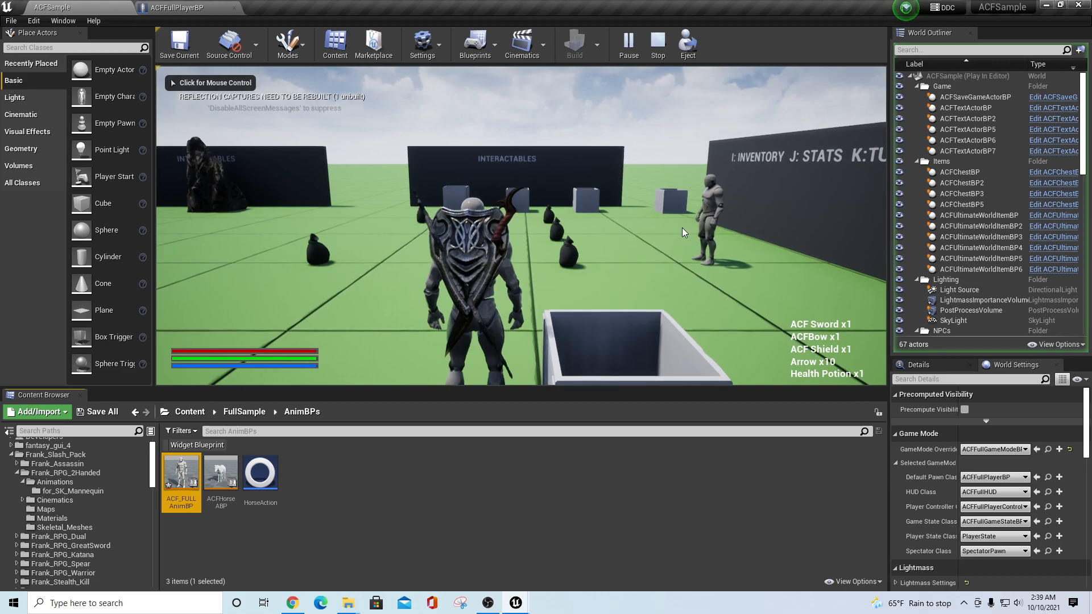
click(680, 230)
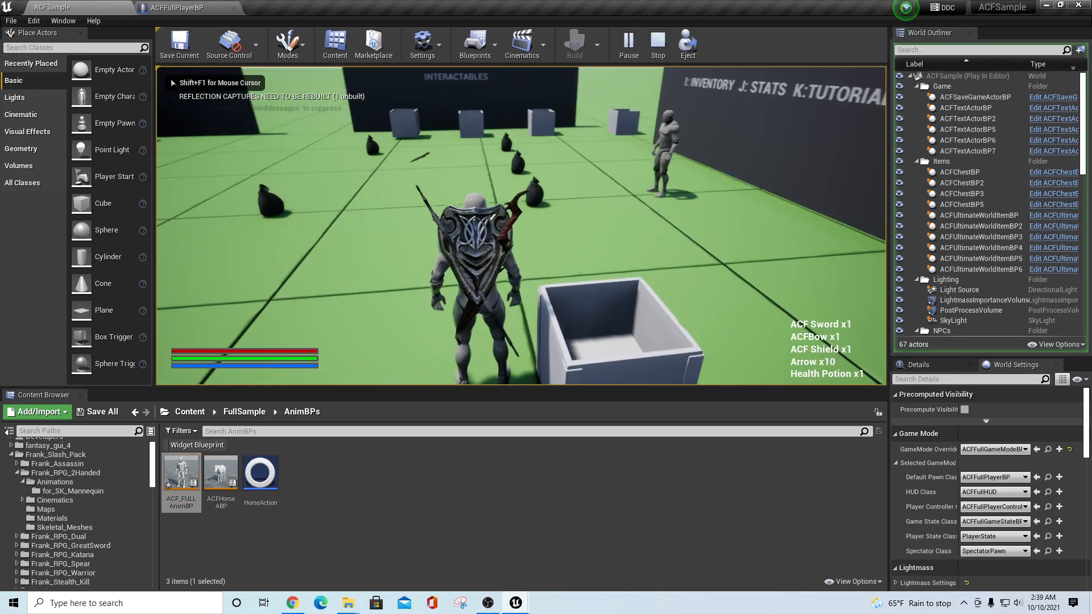
key(w)
key(w)
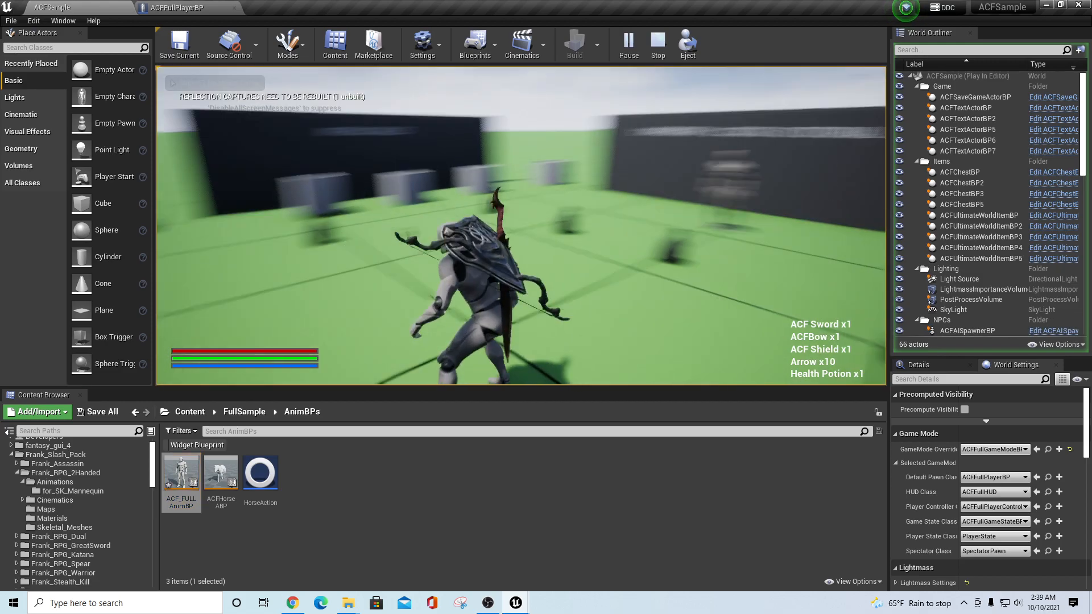
key(w)
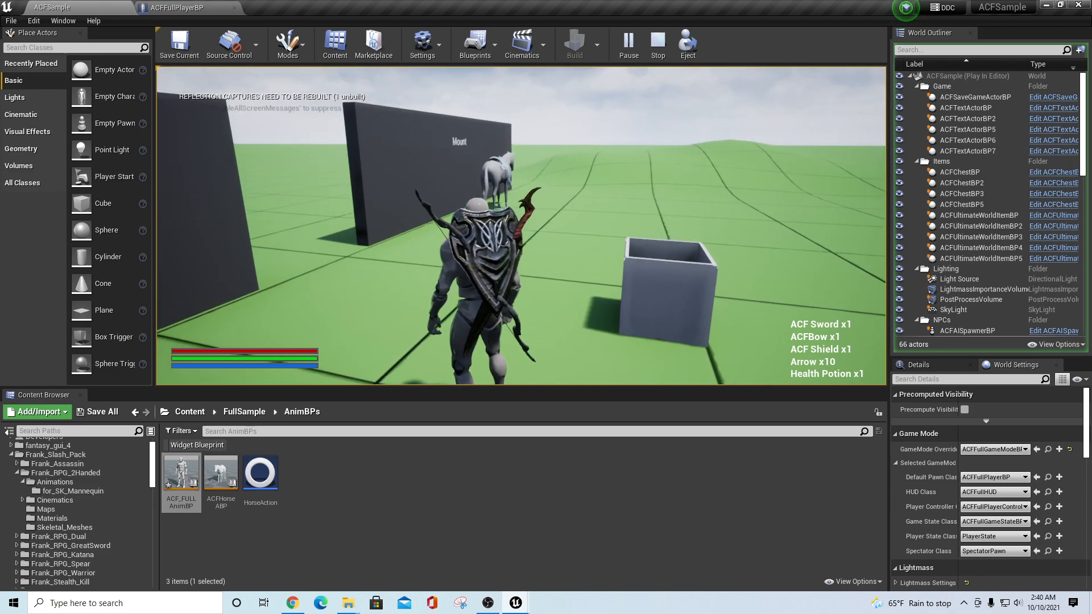
Step: Equip The Greatest Sword Ever from the character's inventory and return to the game
key(i)
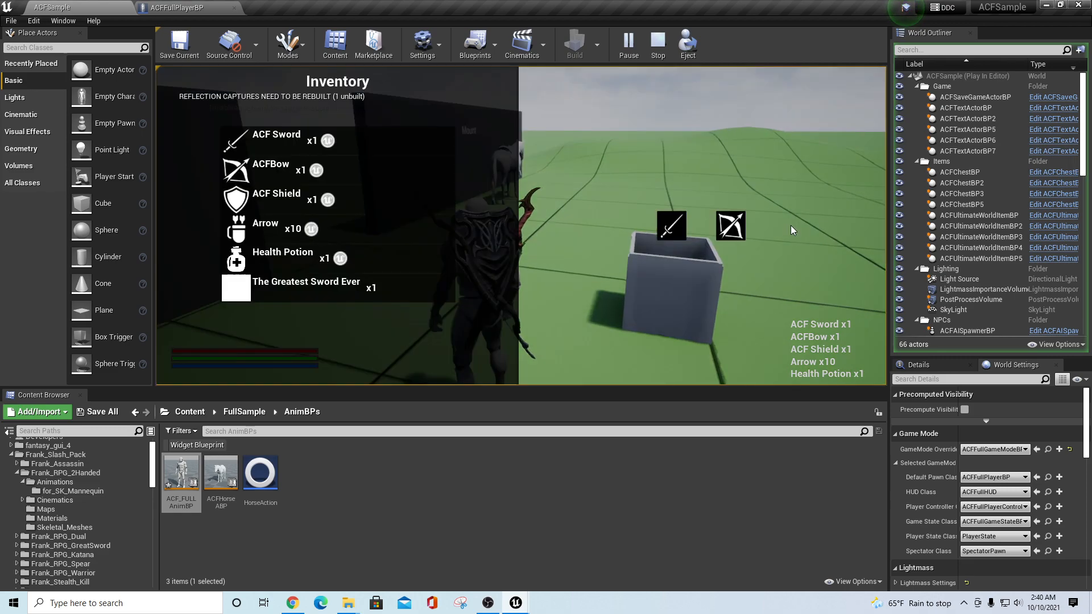
right_click(336, 286)
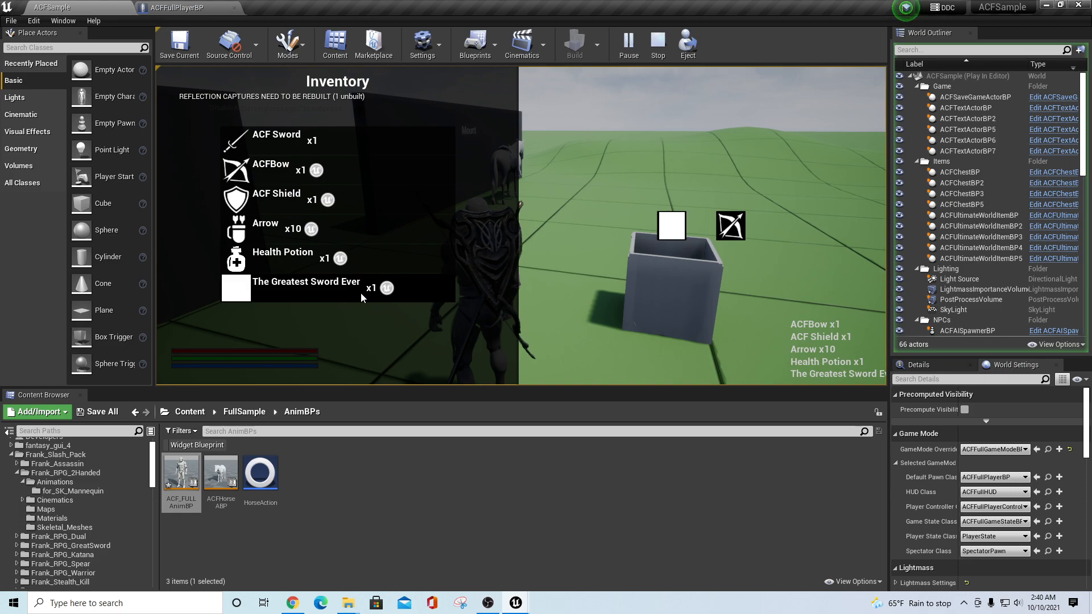
key(i)
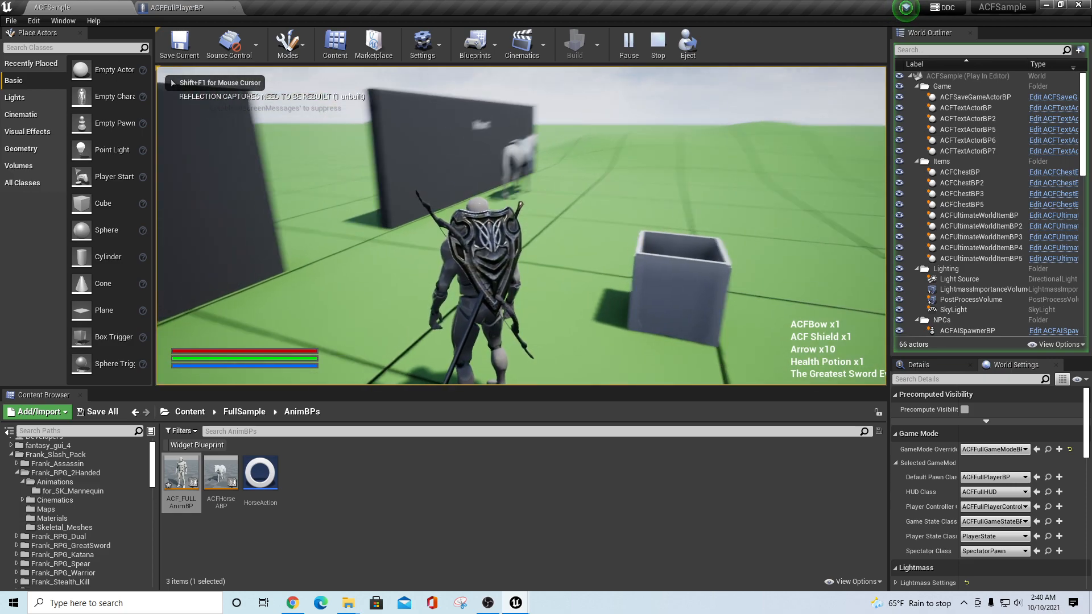
Step: Test The Greatest Sword Ever's attack combo repeatedly with the reduced stamina cost, and end the play session
click(521, 226)
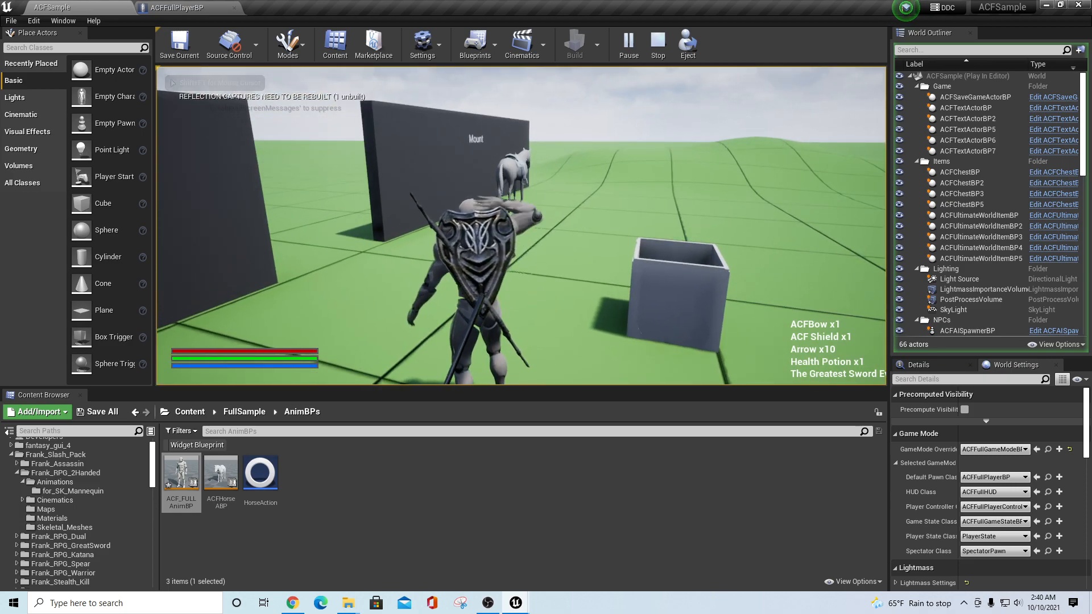
click(521, 225)
click(521, 226)
click(521, 226)
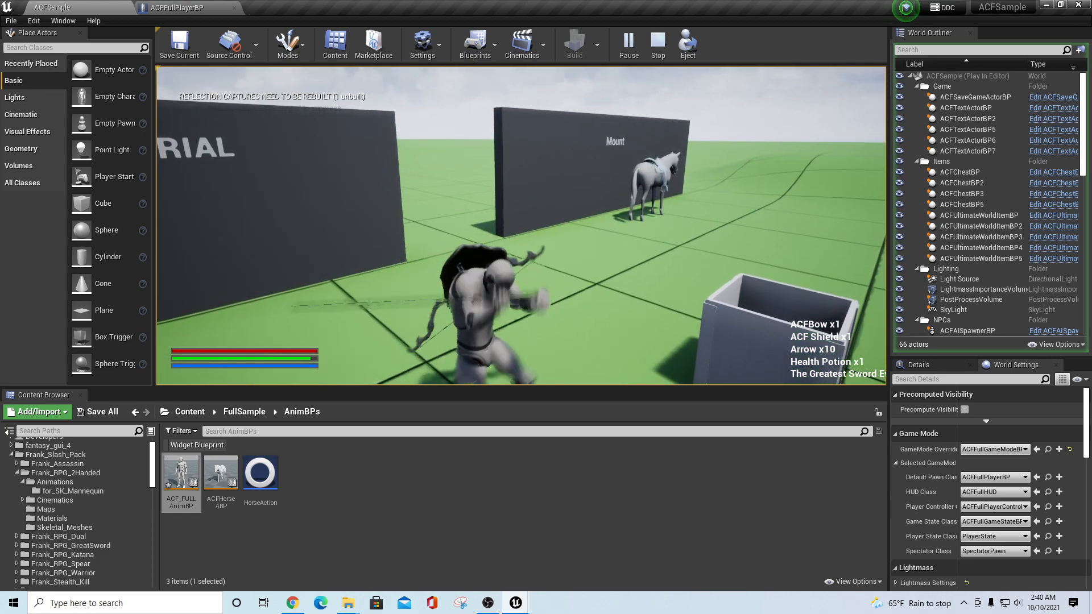
click(520, 226)
click(521, 225)
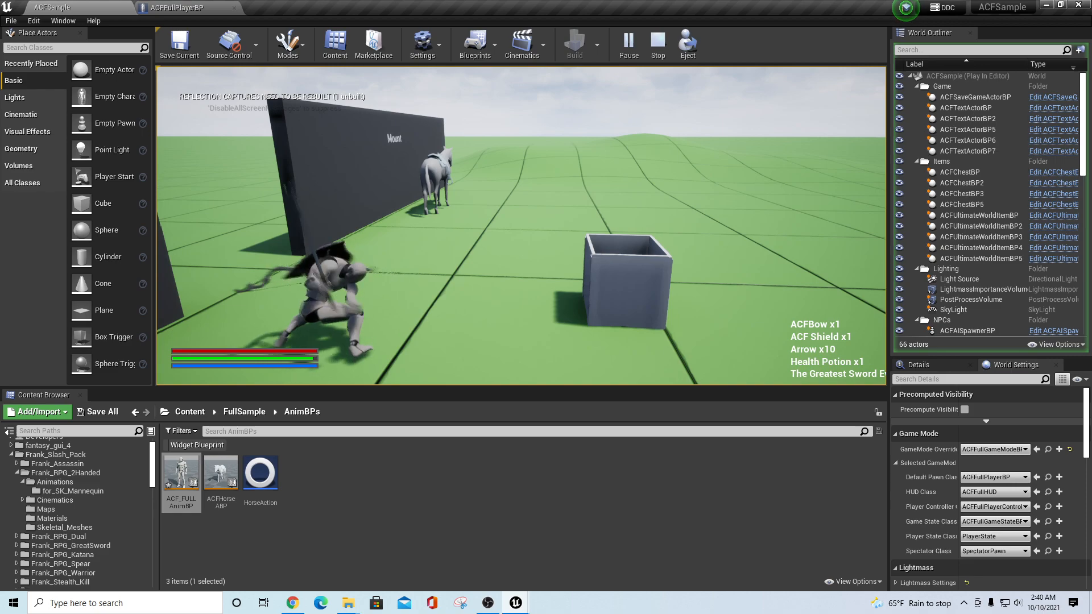
click(521, 226)
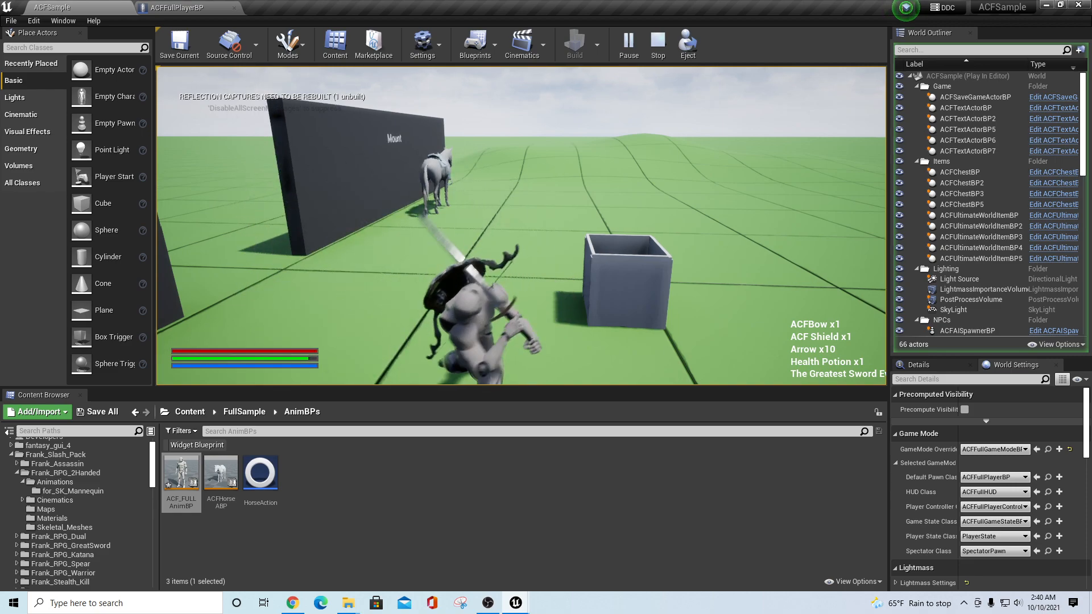
click(521, 226)
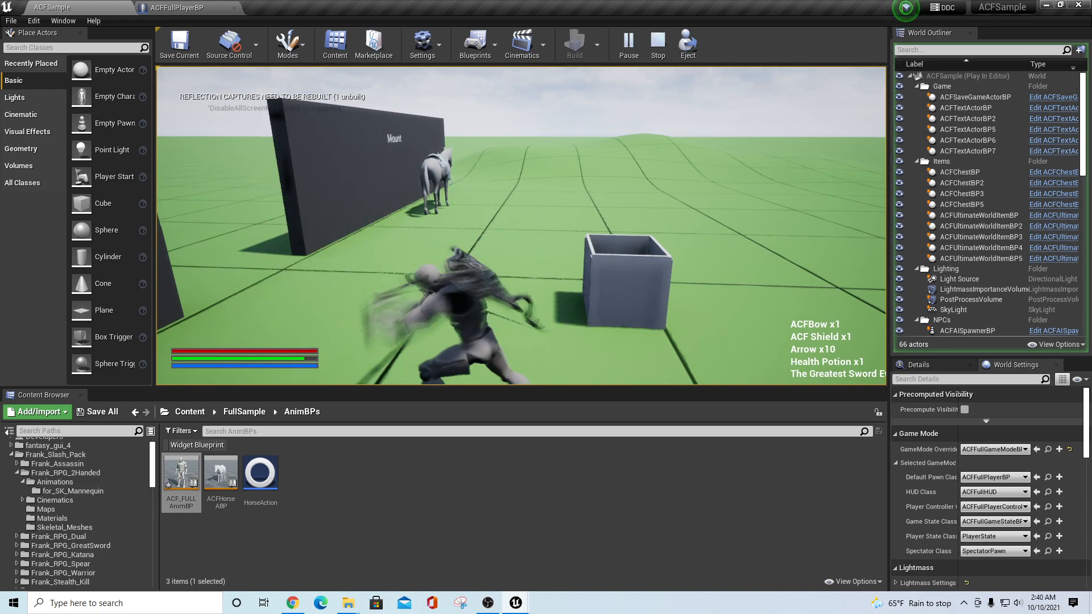
click(521, 226)
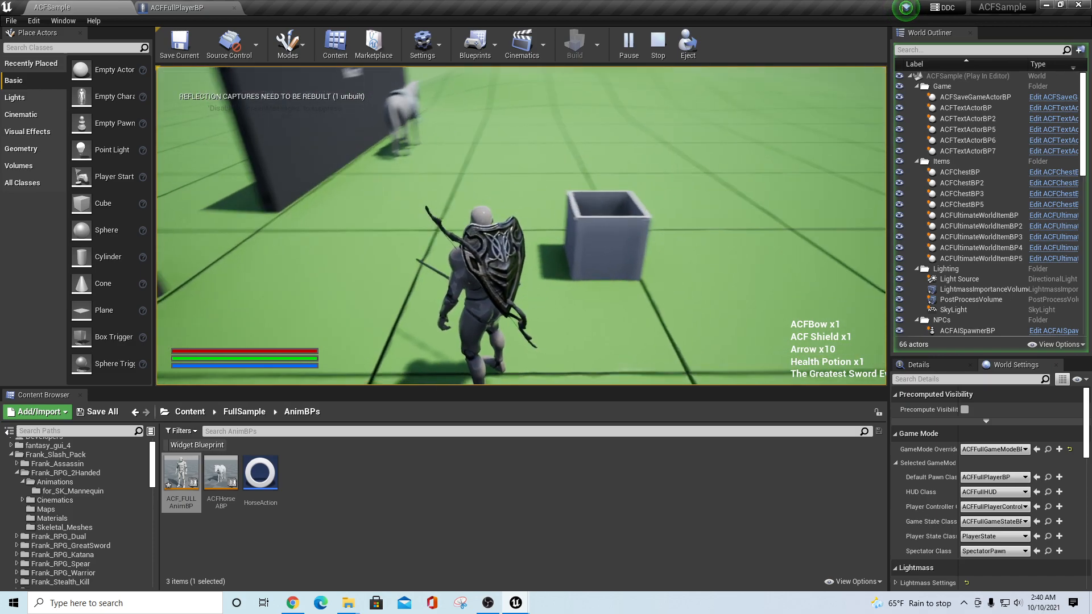
key(F11)
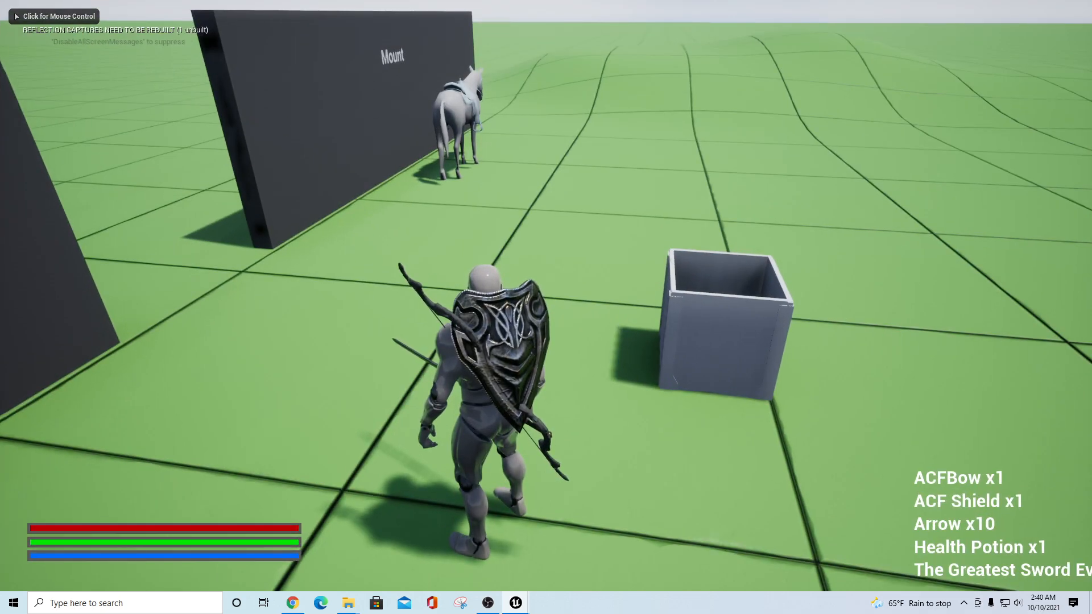
key(Escape)
key(F11)
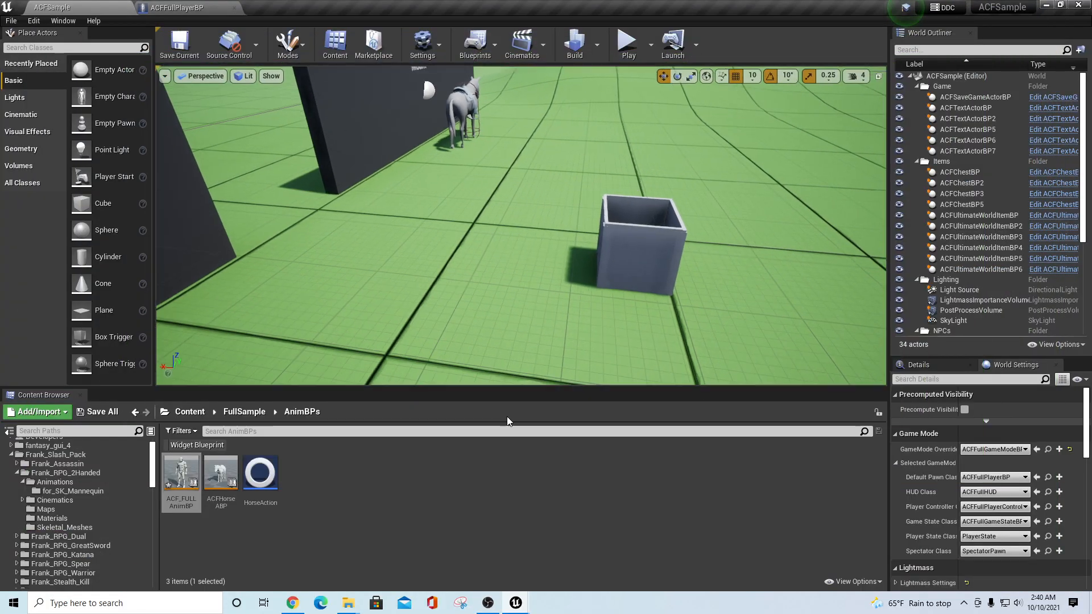
Step: Search for "combo" among the Frank_RPG_2Handed animations in for_SK_Mannequin, and enlarge the Content Browser to show more assets
click(49, 474)
click(55, 484)
click(60, 490)
click(357, 387)
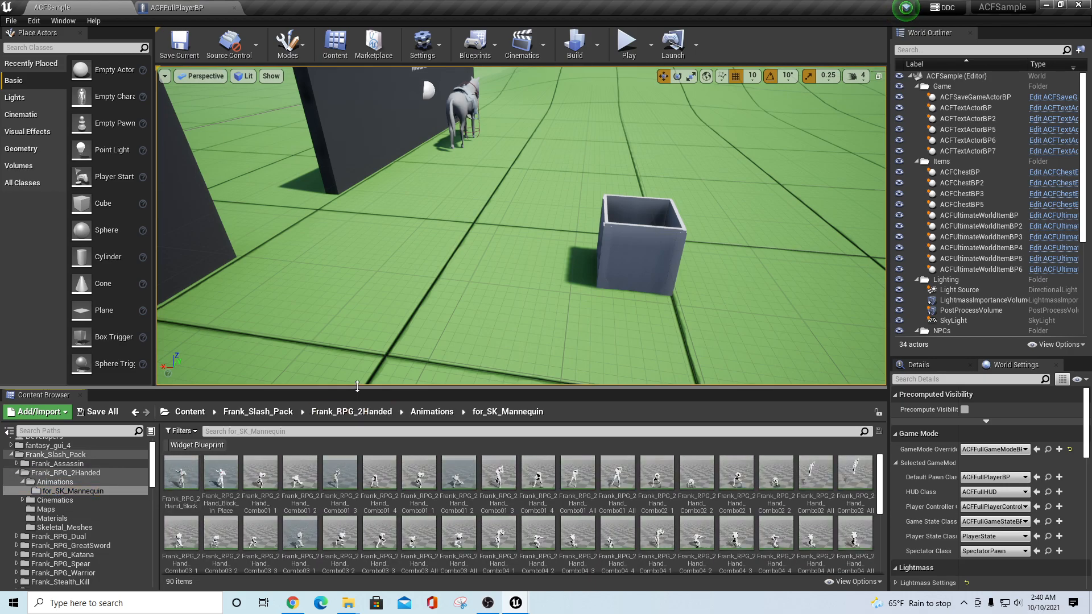
click(332, 432)
text(com)
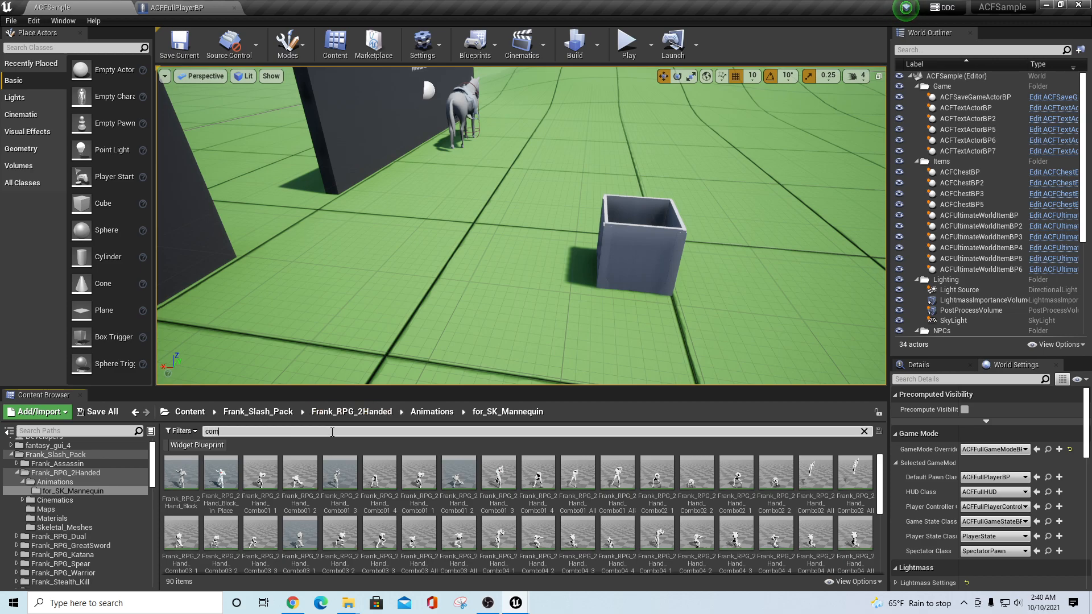
text(,)
text(b)
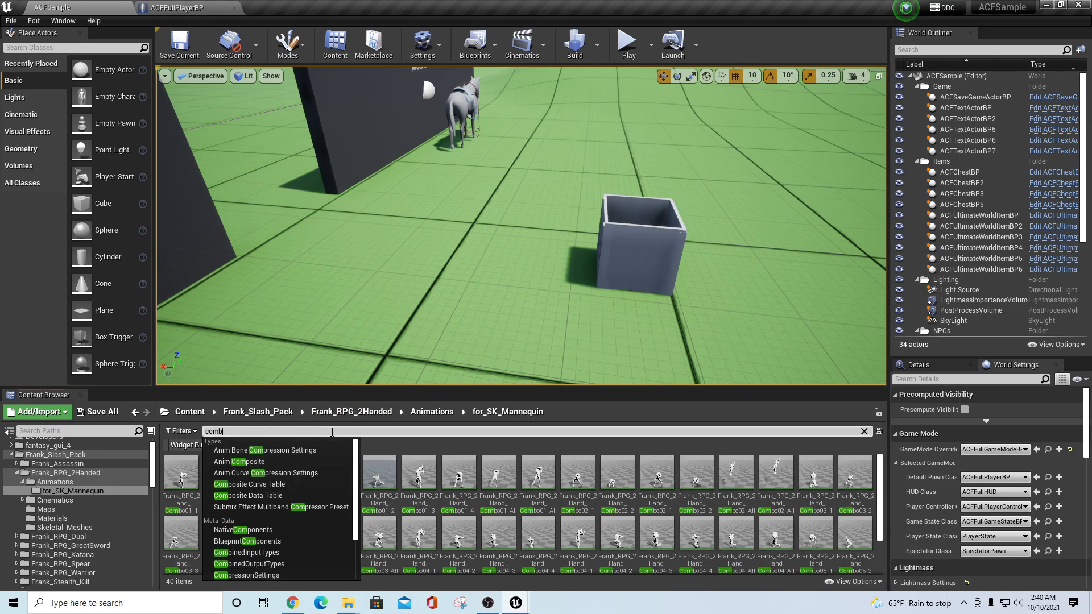
text(o)
scroll(458, 471, down, 1)
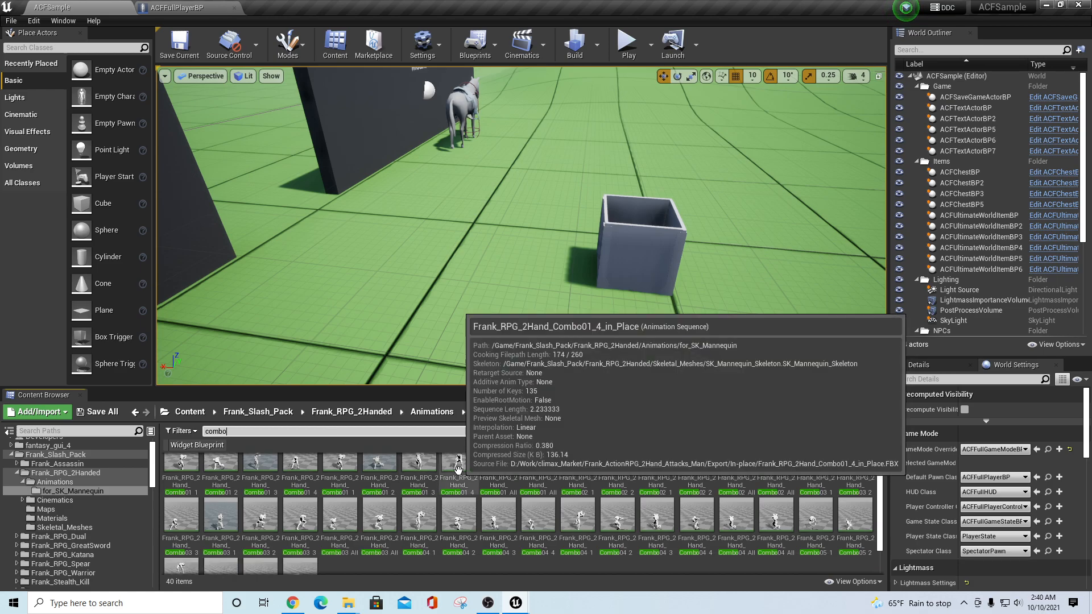
drag(448, 386, 437, 193)
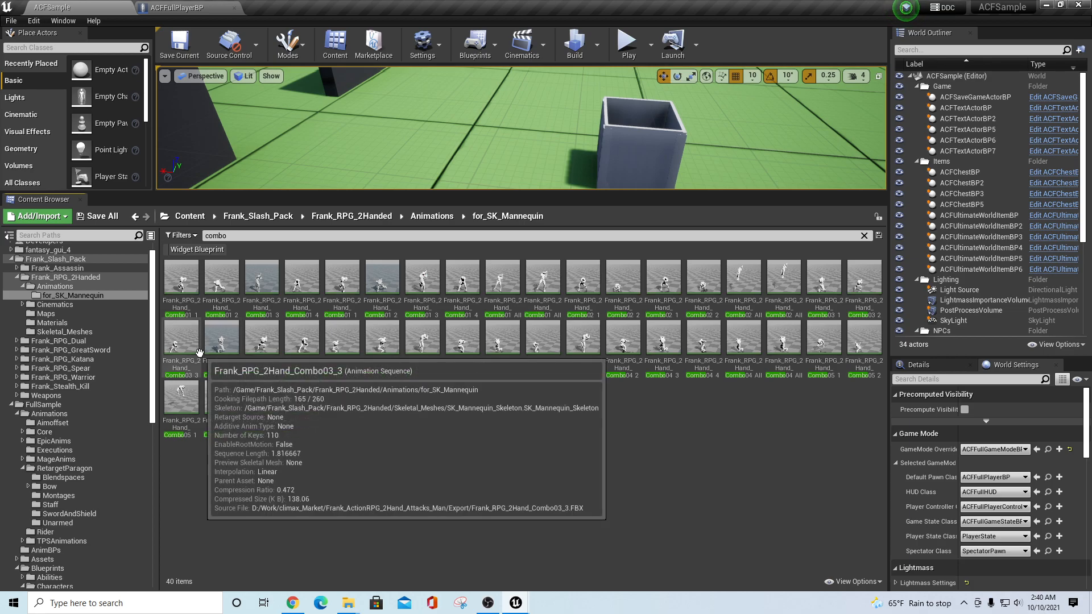
Step: Turn on EnableRootMotion for the Frank_RPG_2Hand_Combo01_1 animation, and adjust its character preview options
double_click(180, 278)
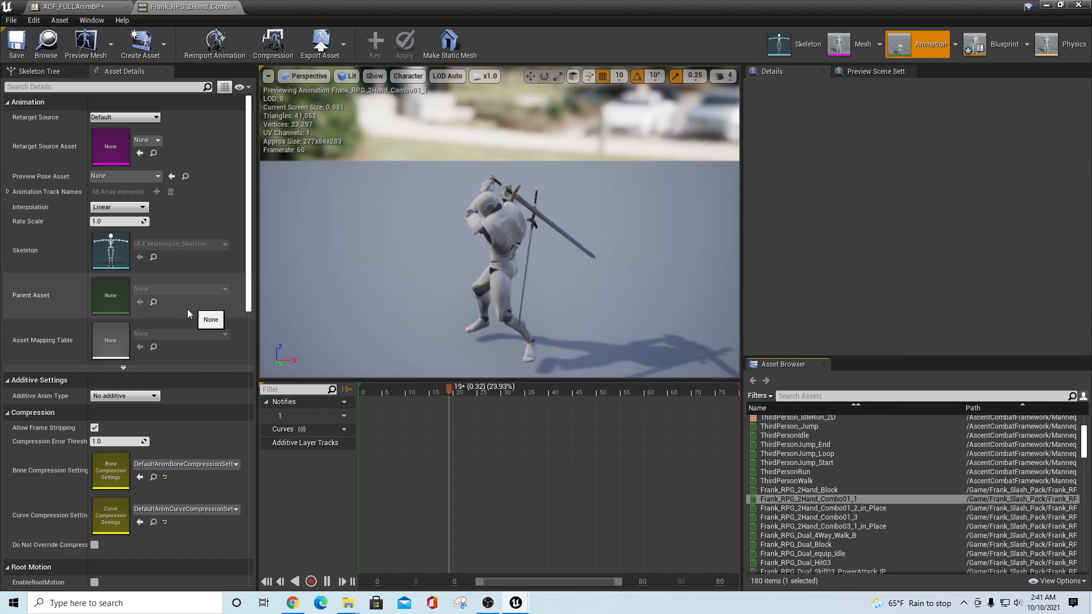
scroll(179, 401, down, 3)
scroll(196, 400, down, 6)
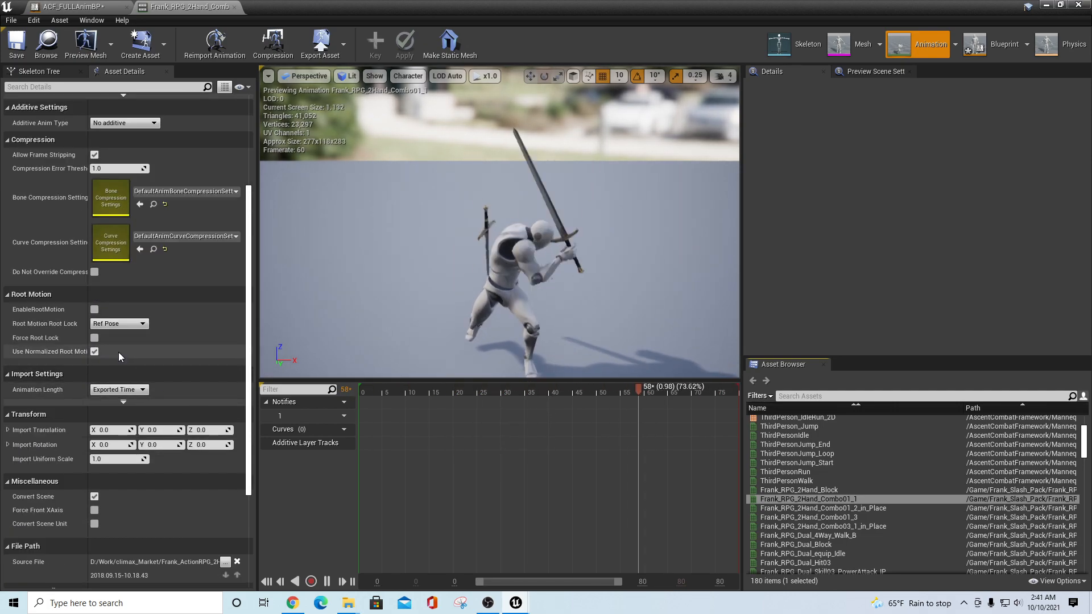
click(95, 309)
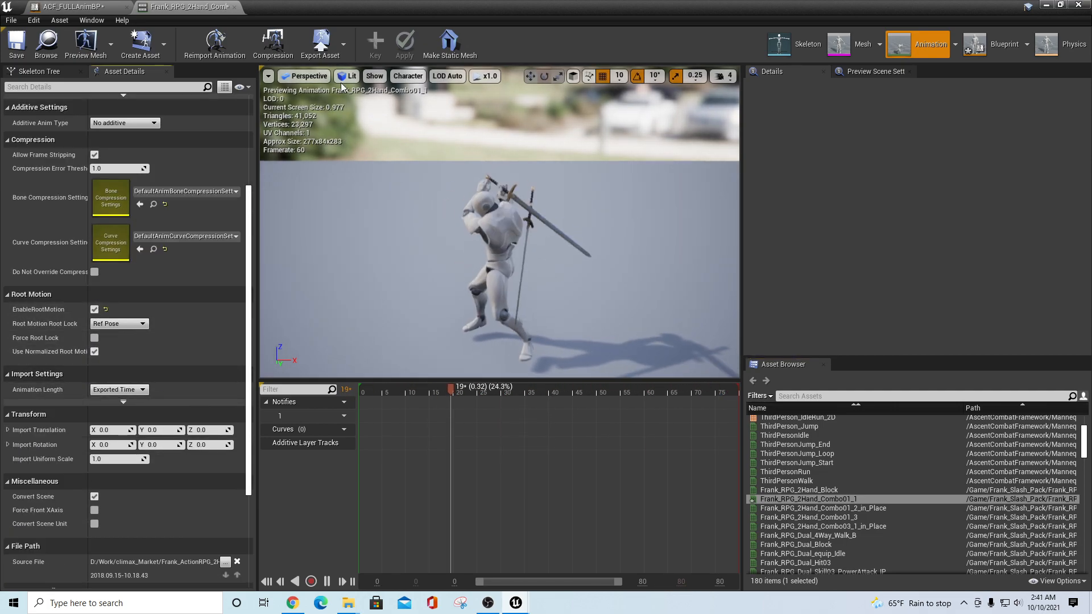
click(416, 76)
mouse_move(426, 113)
click(465, 120)
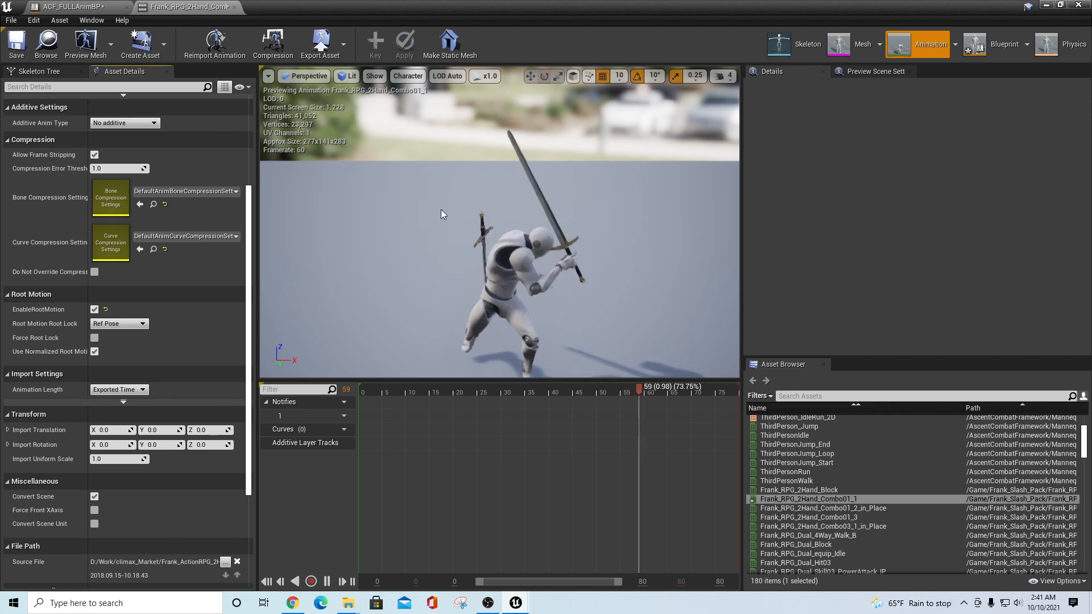
Step: Close the Combo01_1 animation, open Frank_RPG_2Hand_Combo01_2, and turn on EnableRootMotion for it
click(236, 9)
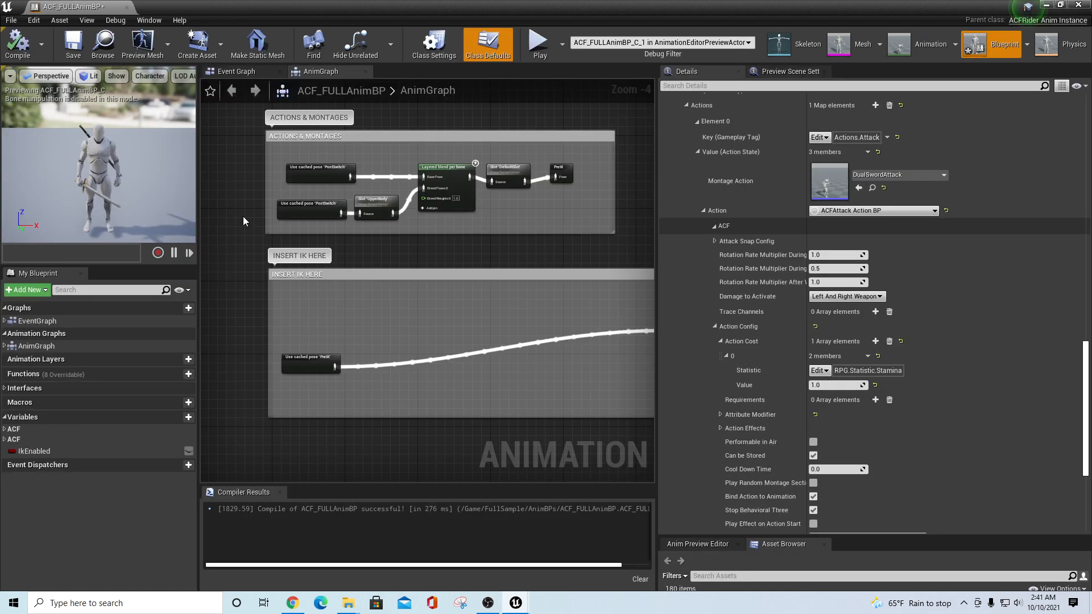
click(1046, 5)
double_click(221, 279)
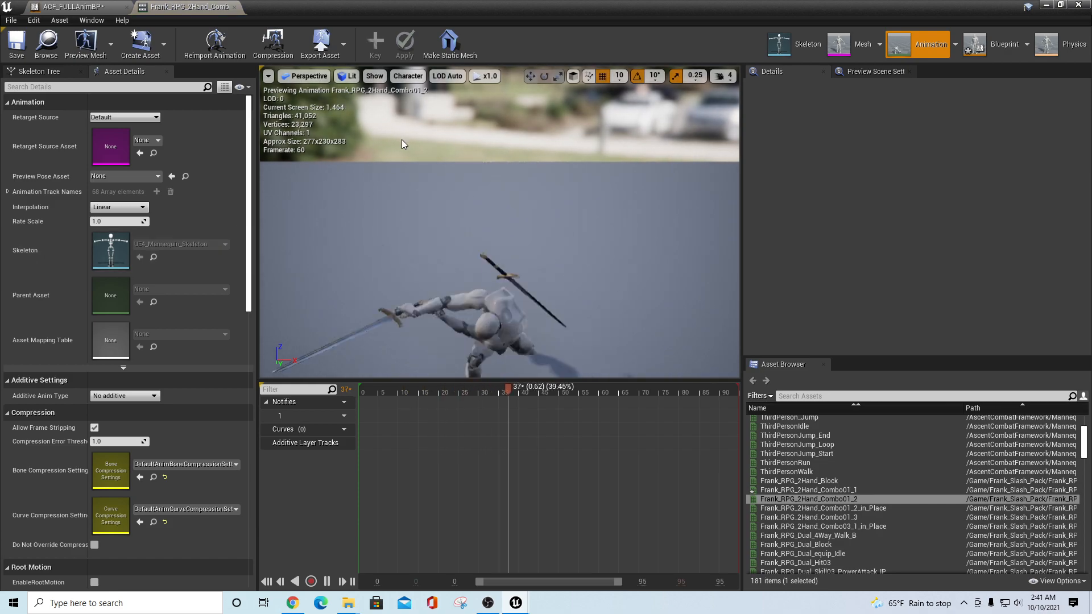
scroll(187, 453, down, 3)
scroll(171, 454, down, 4)
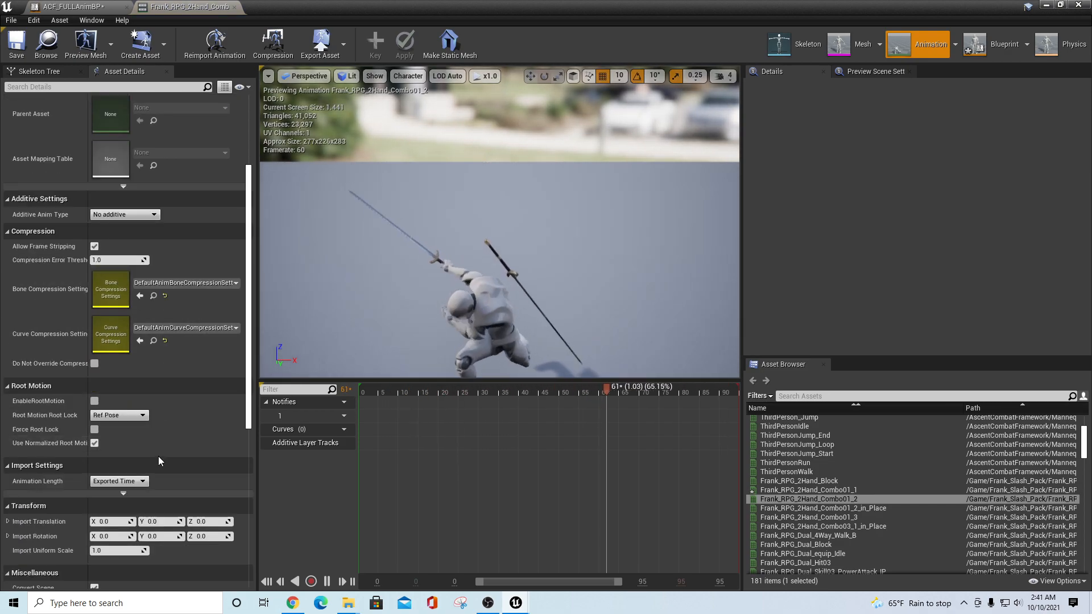
click(94, 382)
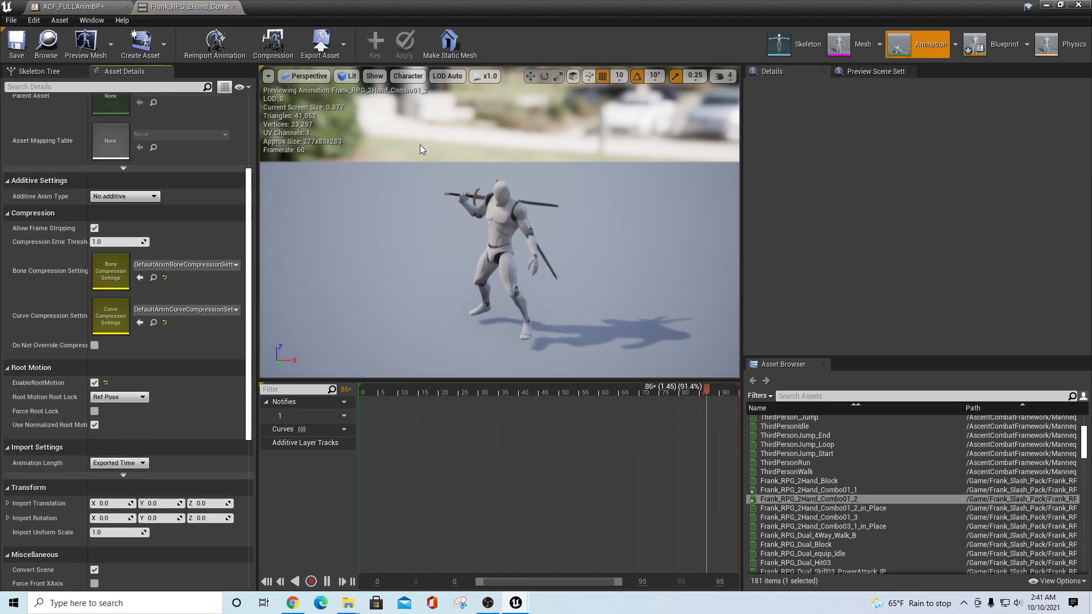
Step: Preview the Frank_RPG_2Hand_Combo01_2 animation with Process Root Motion turned on
click(408, 75)
mouse_move(431, 117)
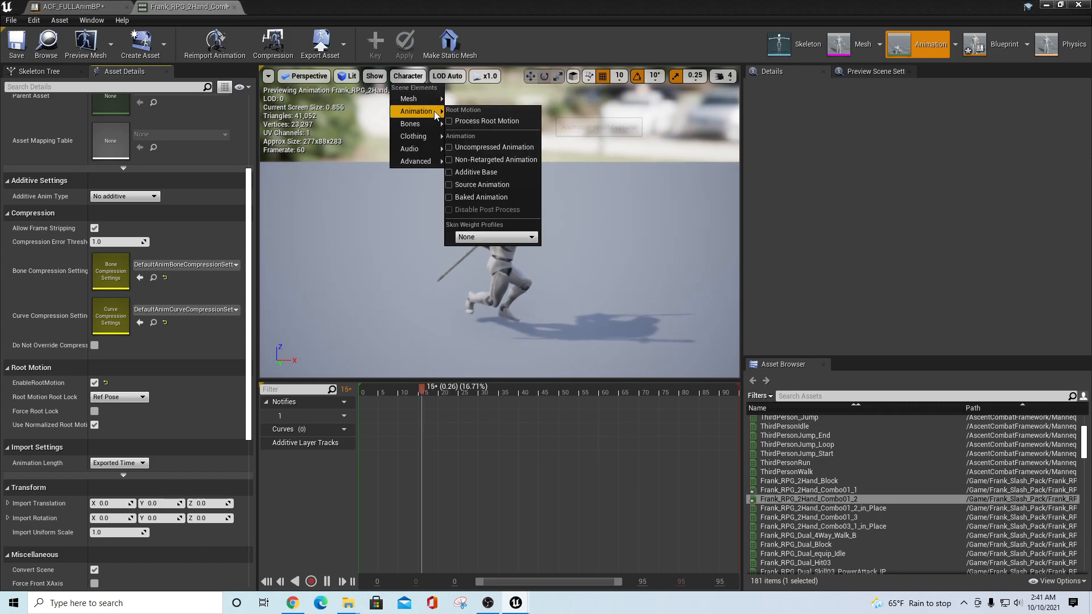
click(471, 120)
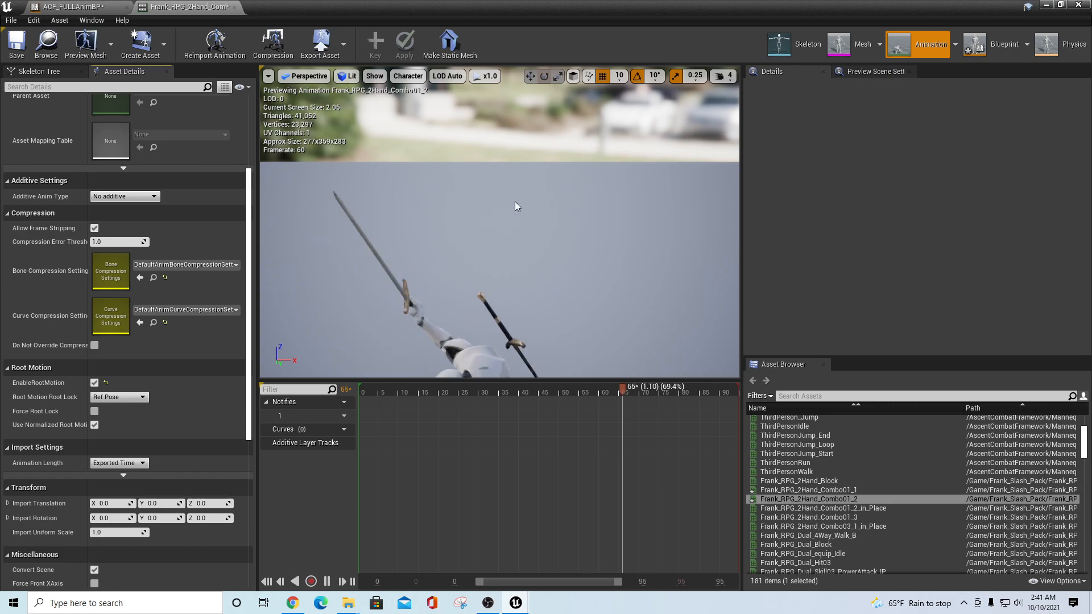
scroll(556, 262, down, 10)
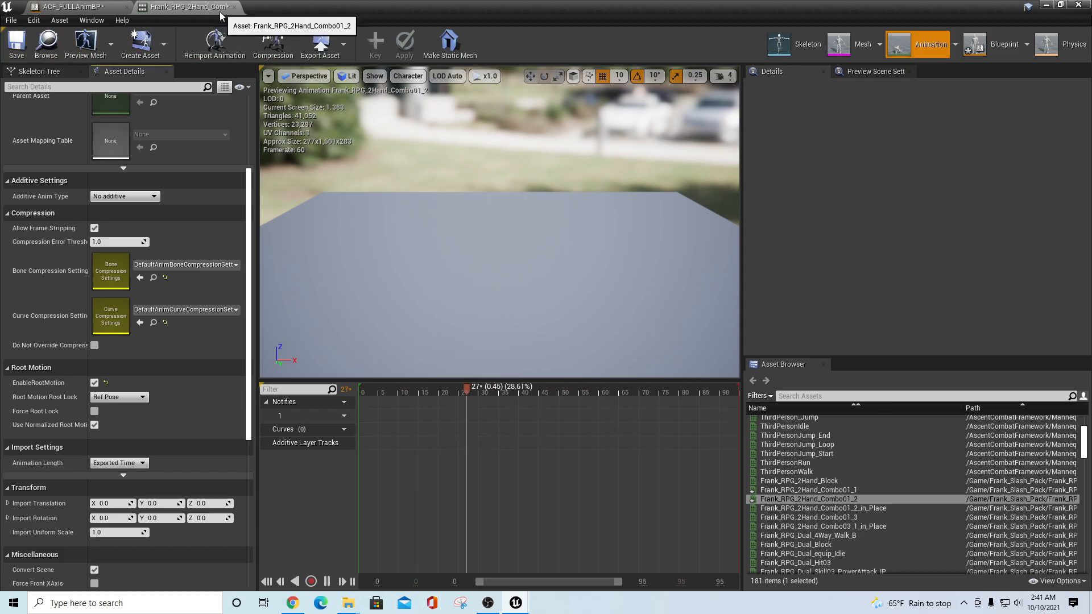
Step: In ACF_FULLAnimBP, set the Actions.Attack action's Montage Reproduction Type to Override Speed and Direction Vector
click(79, 13)
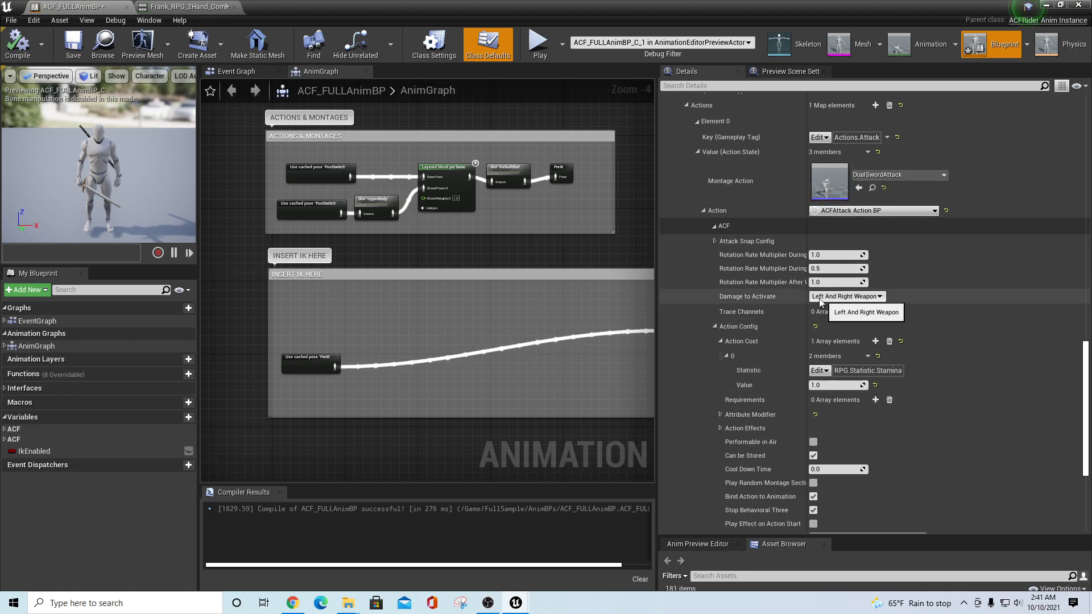
scroll(861, 410, down, 2)
scroll(861, 410, up, 2)
scroll(860, 407, down, 2)
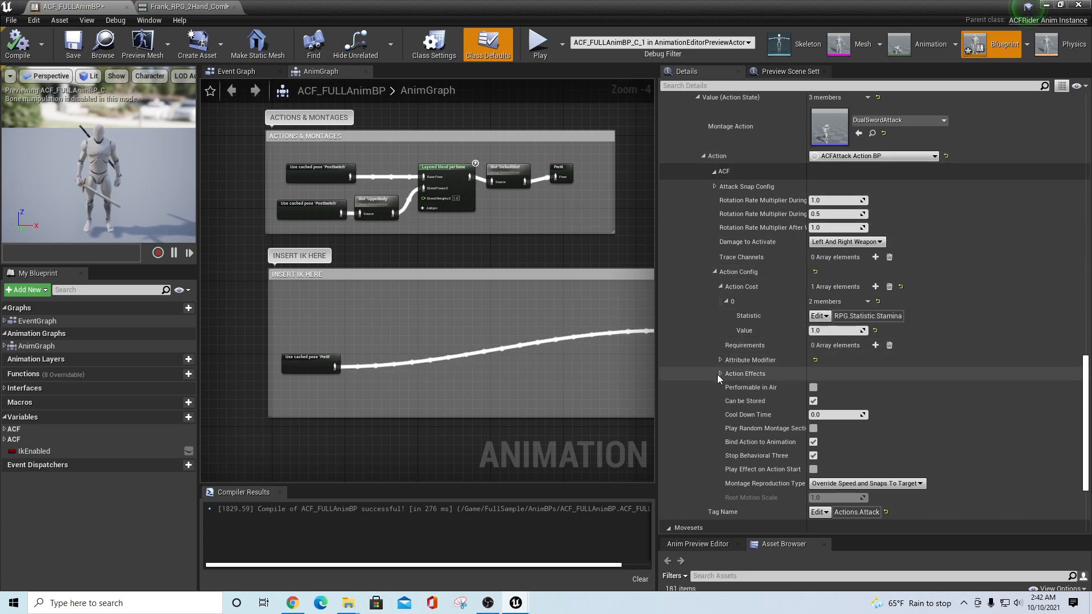
scroll(763, 428, down, 4)
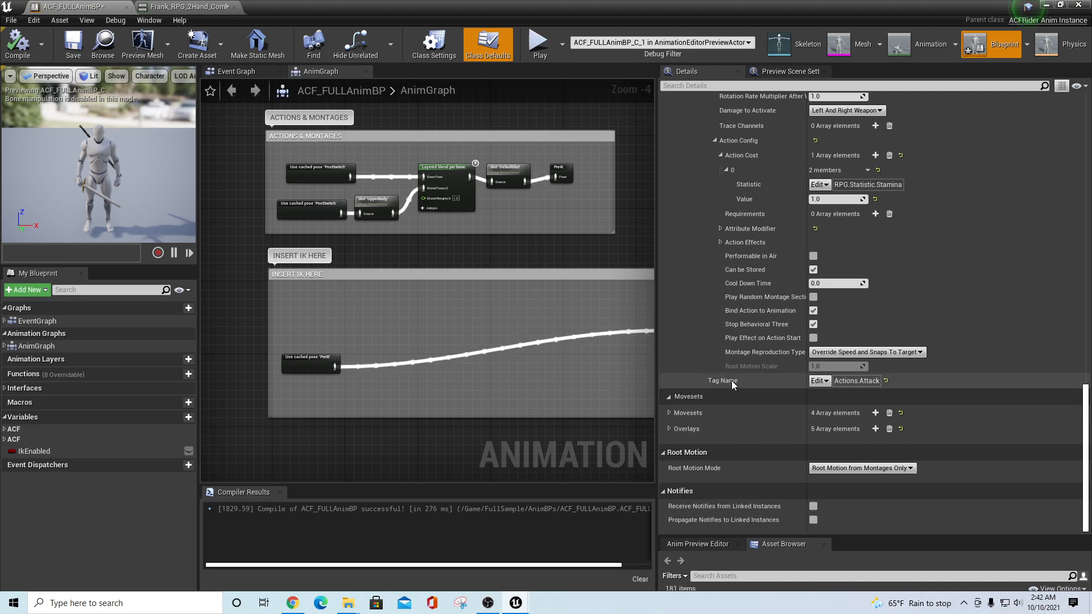
click(827, 352)
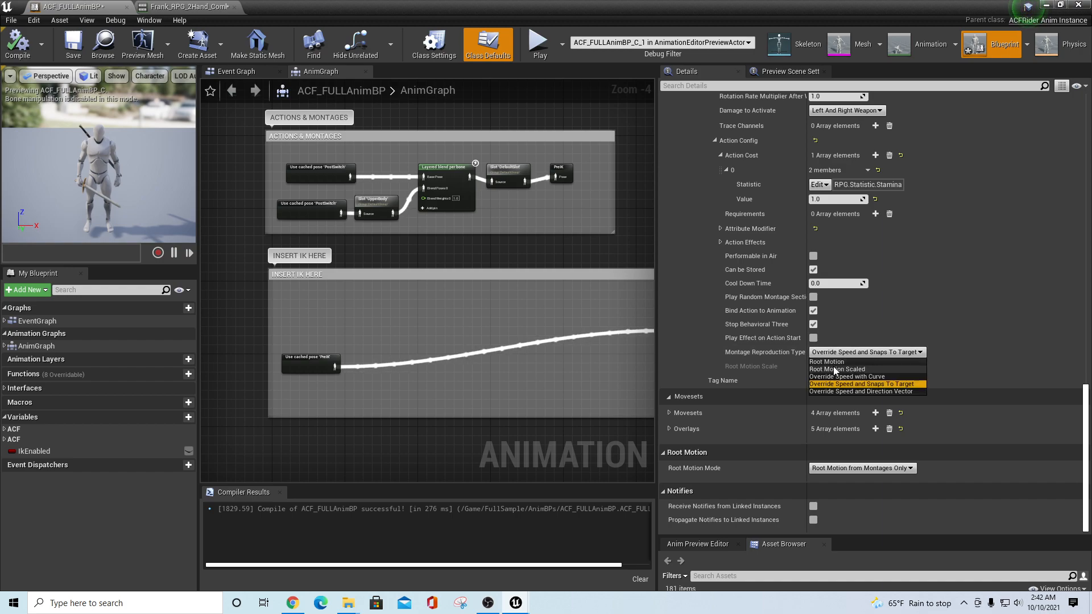
click(850, 391)
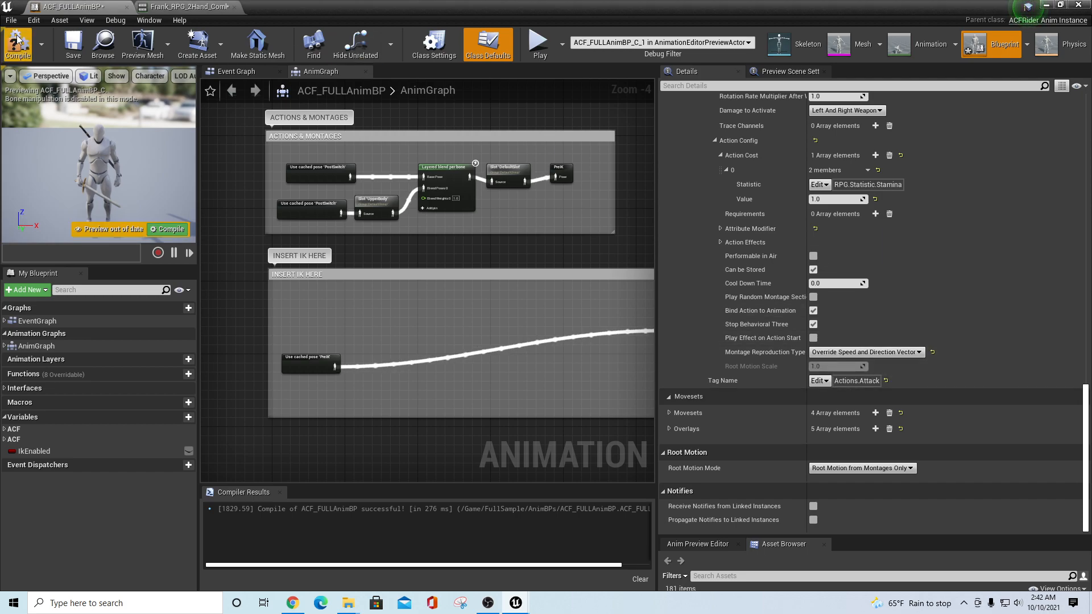
Step: Compile the animation blueprint and start a play session in an enlarged level viewport
click(537, 43)
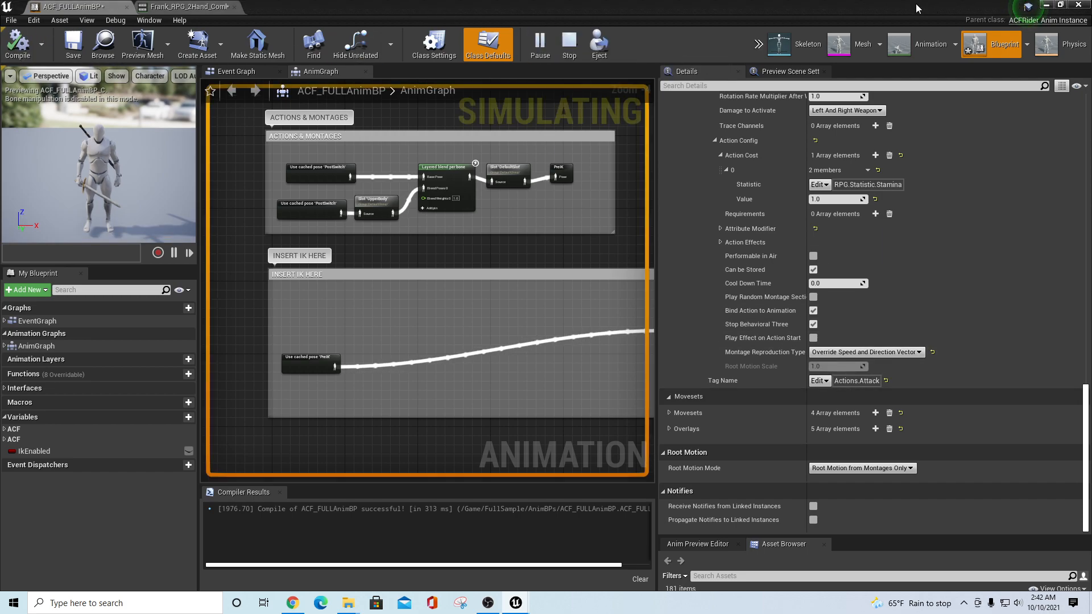
click(1046, 5)
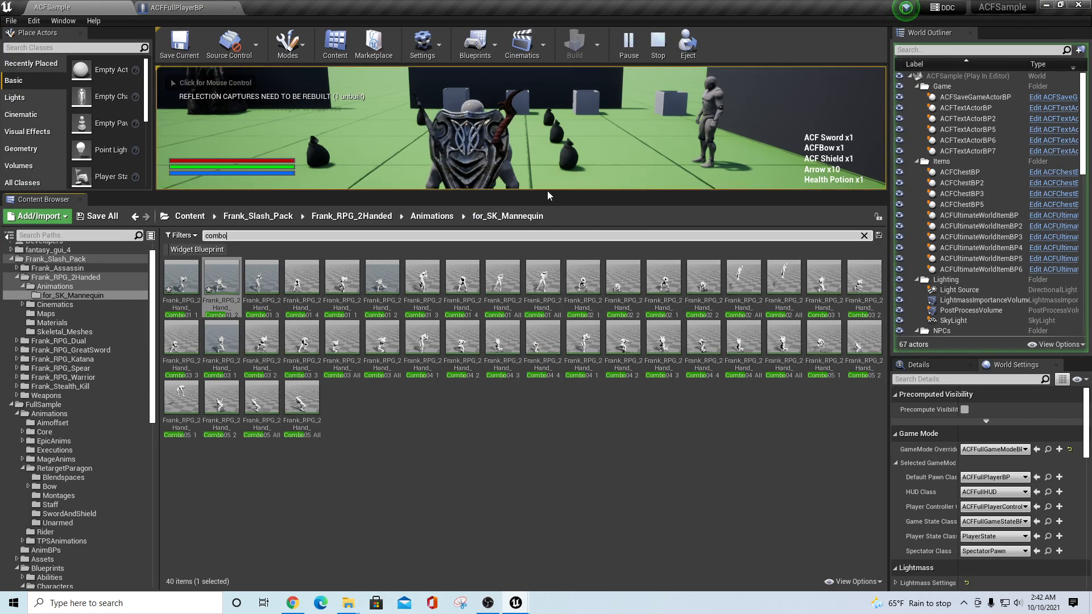
drag(547, 193, 563, 314)
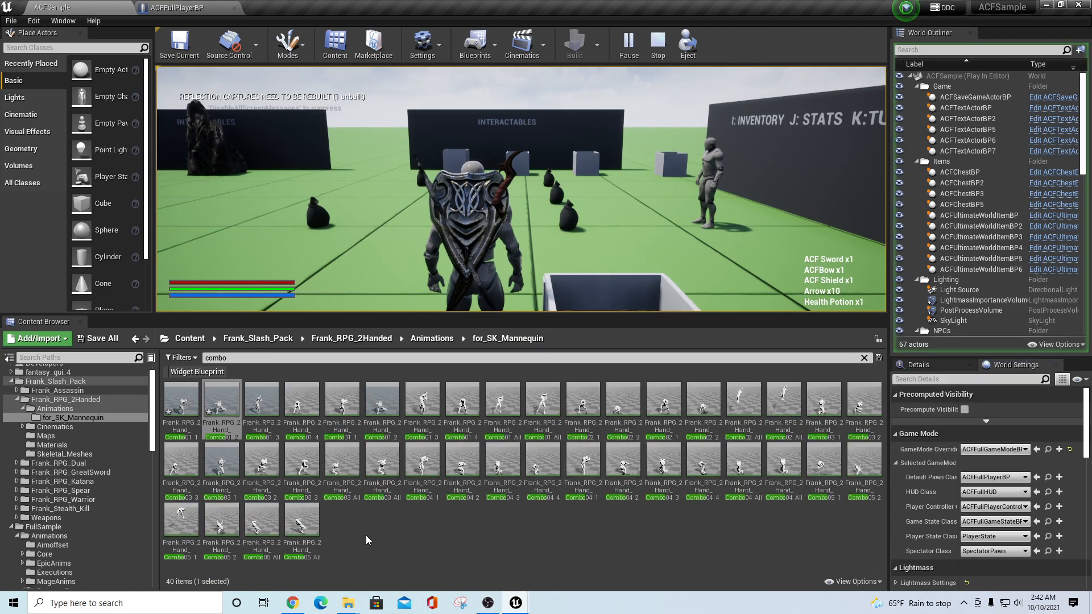
Step: Locate the skeleton used by the last Combo05 animation in the Content Browser
right_click(311, 547)
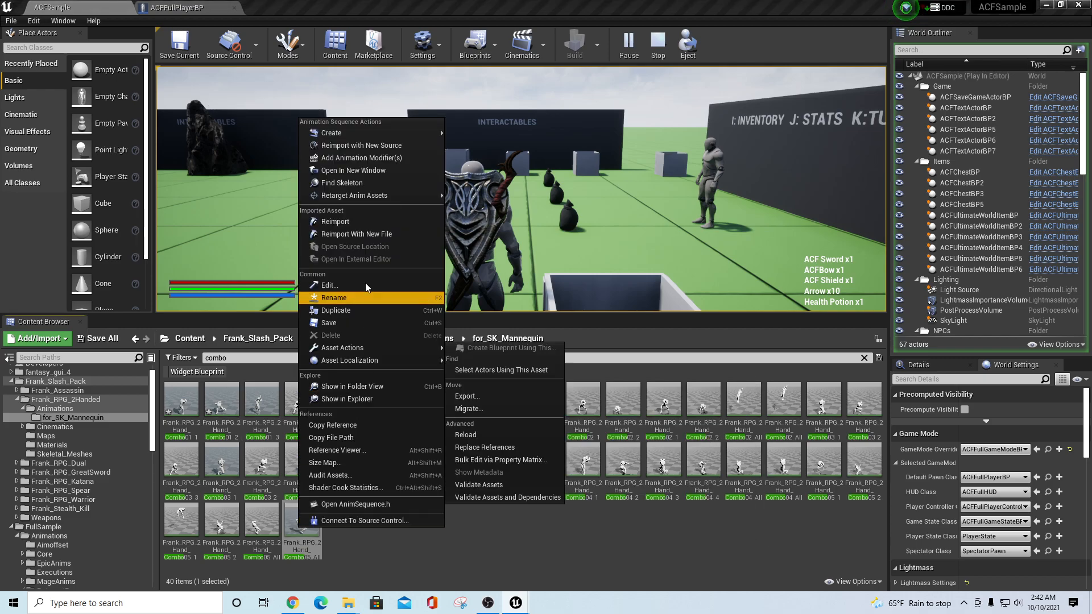
click(352, 186)
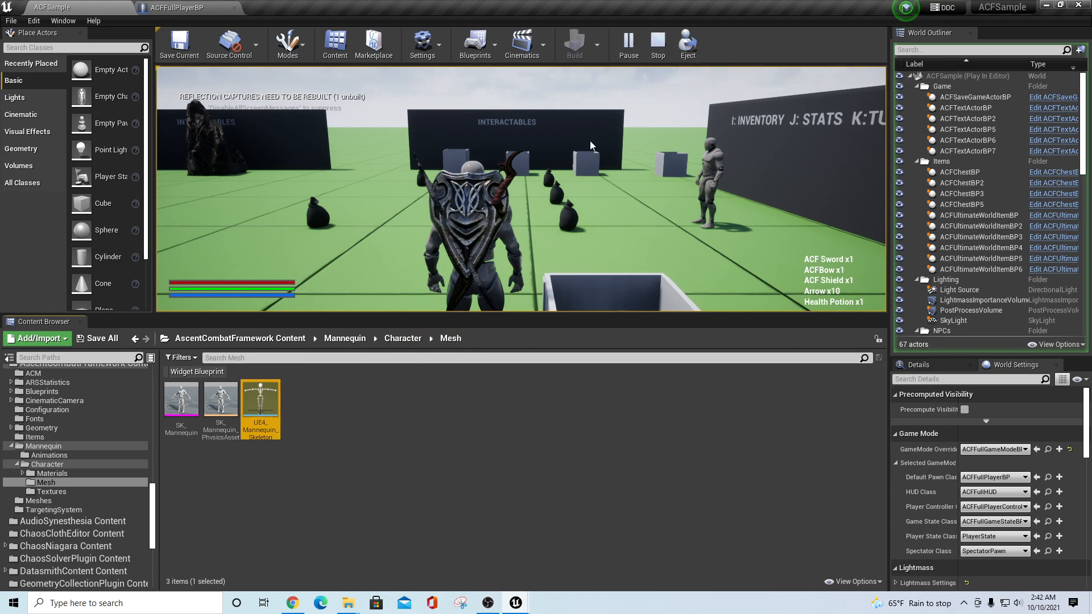
Step: Walk the character to the item bag and pick up The Greatest Sword Ever
click(556, 171)
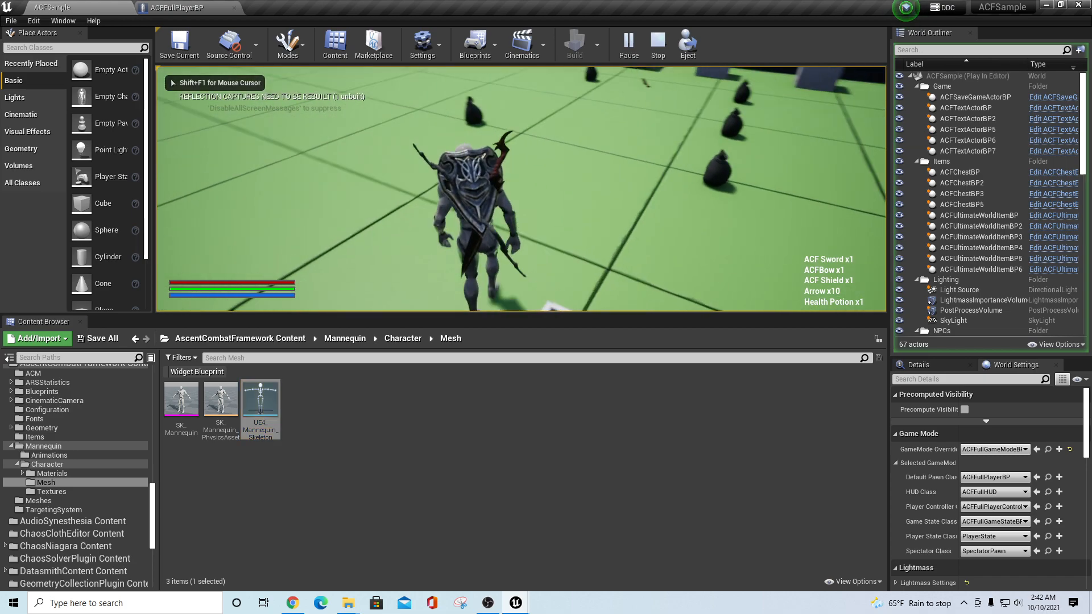
key(e)
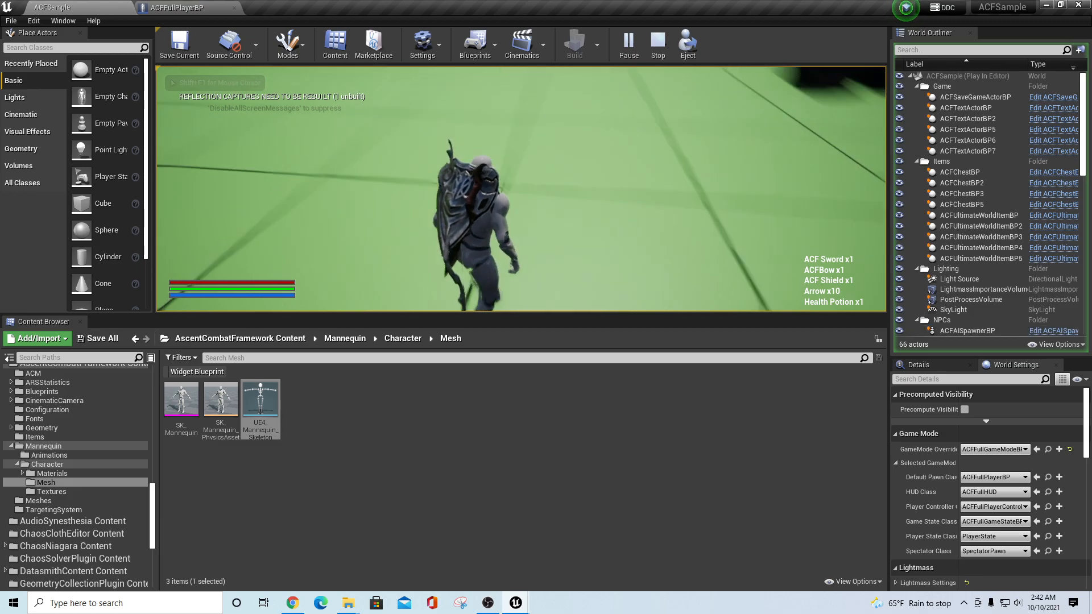
key(w)
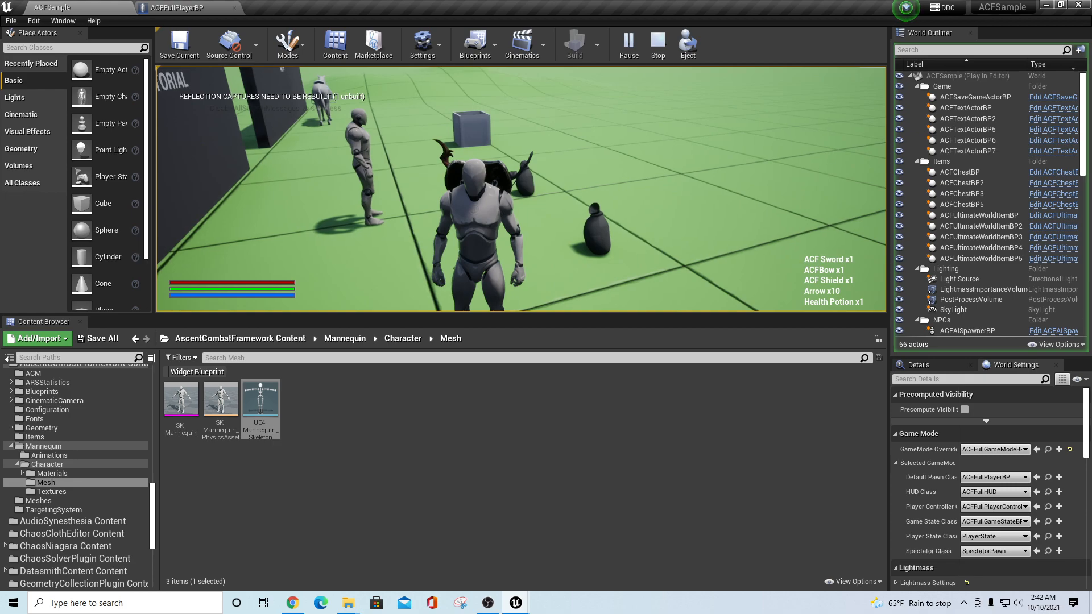
key(grave)
click(853, 111)
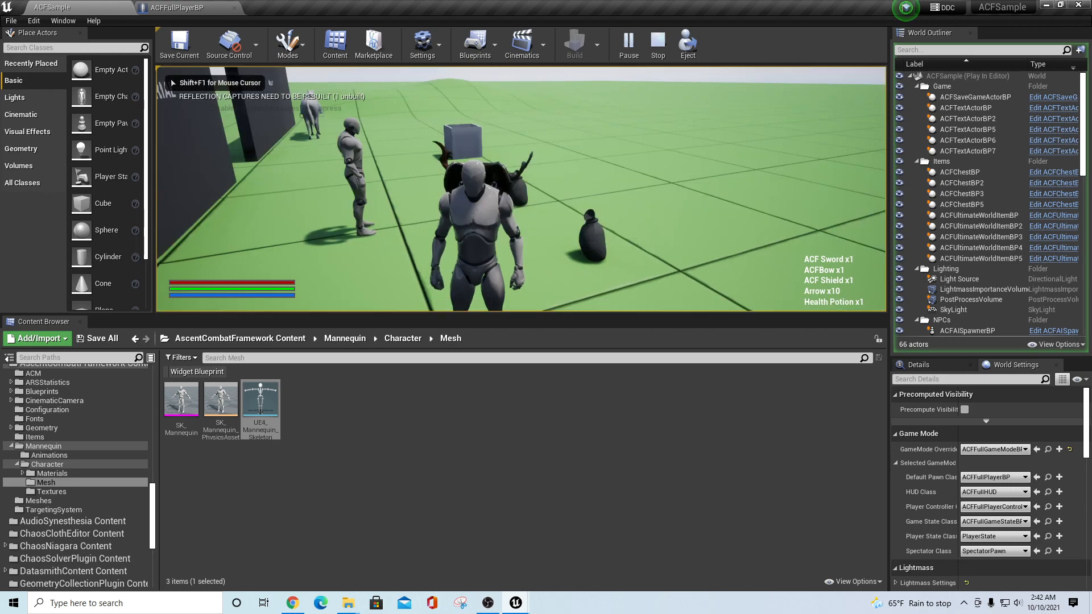
Step: Equip The Greatest Sword Ever from the inventory and resume the game
key(i)
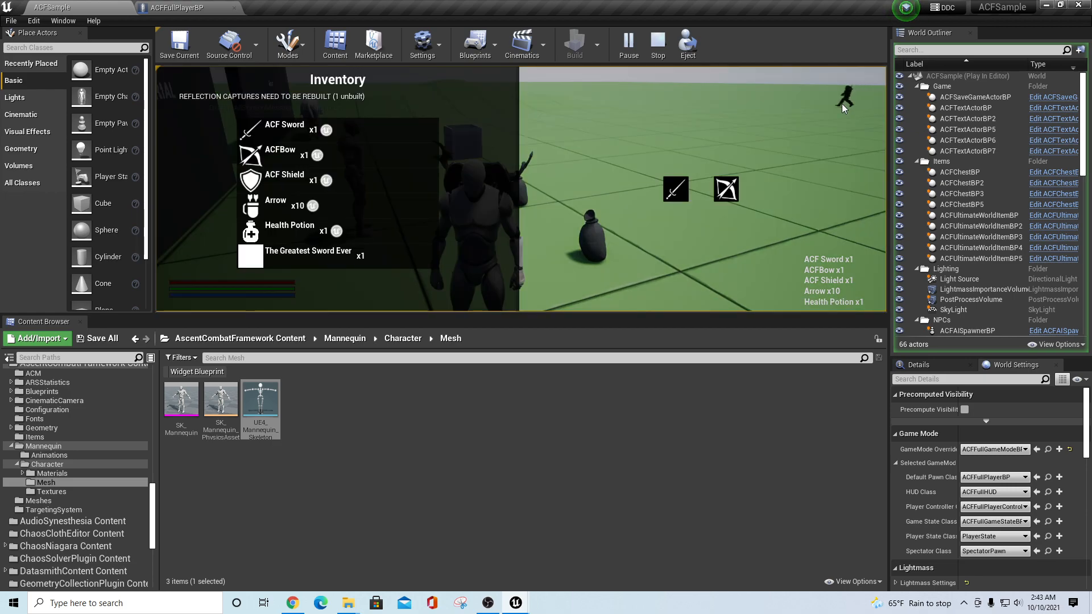
click(312, 255)
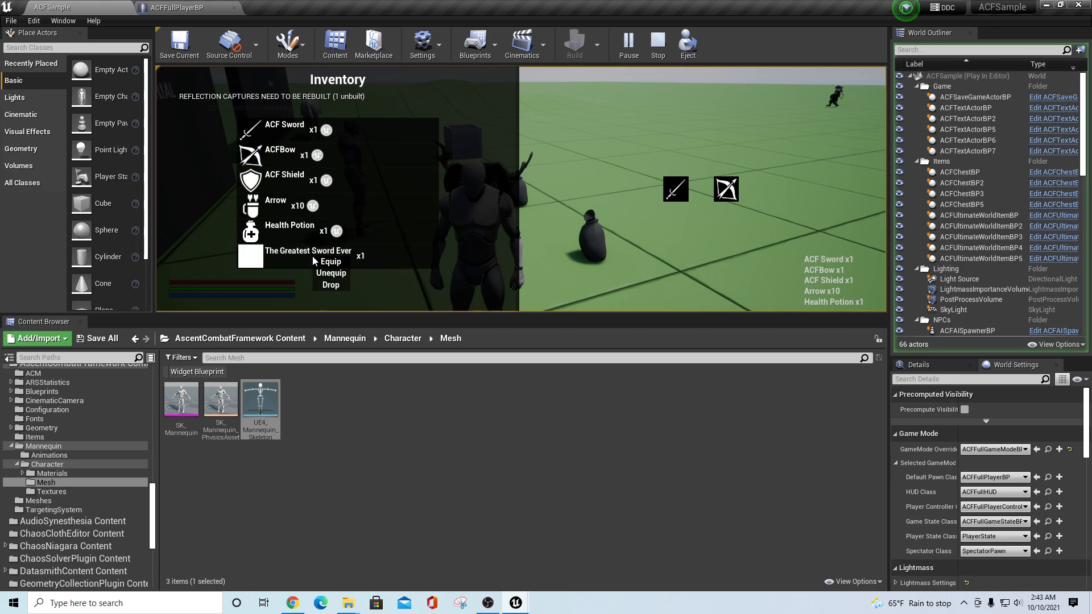
click(334, 262)
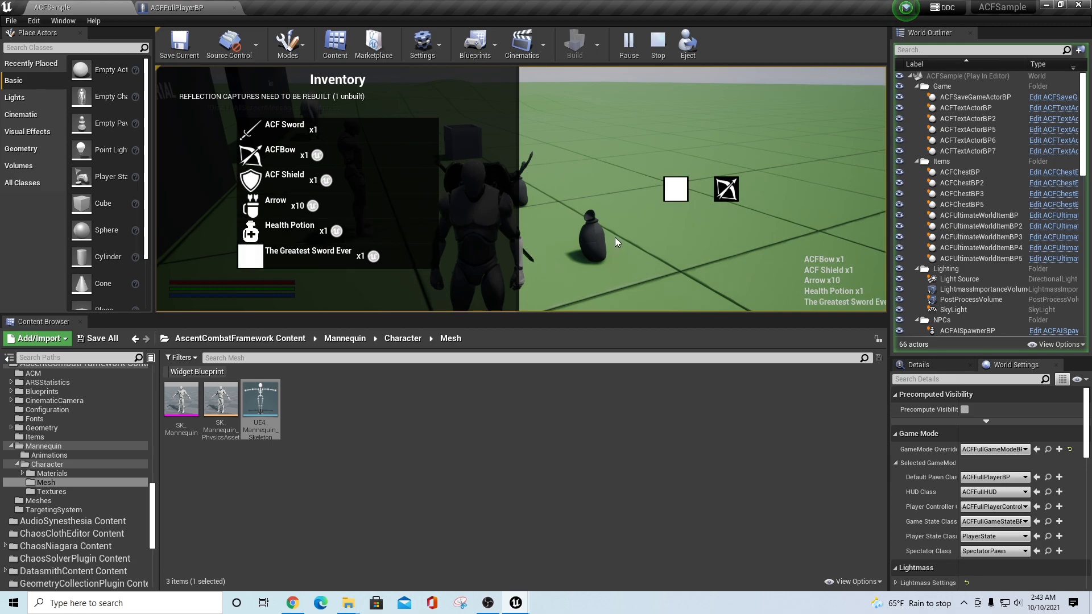
key(i)
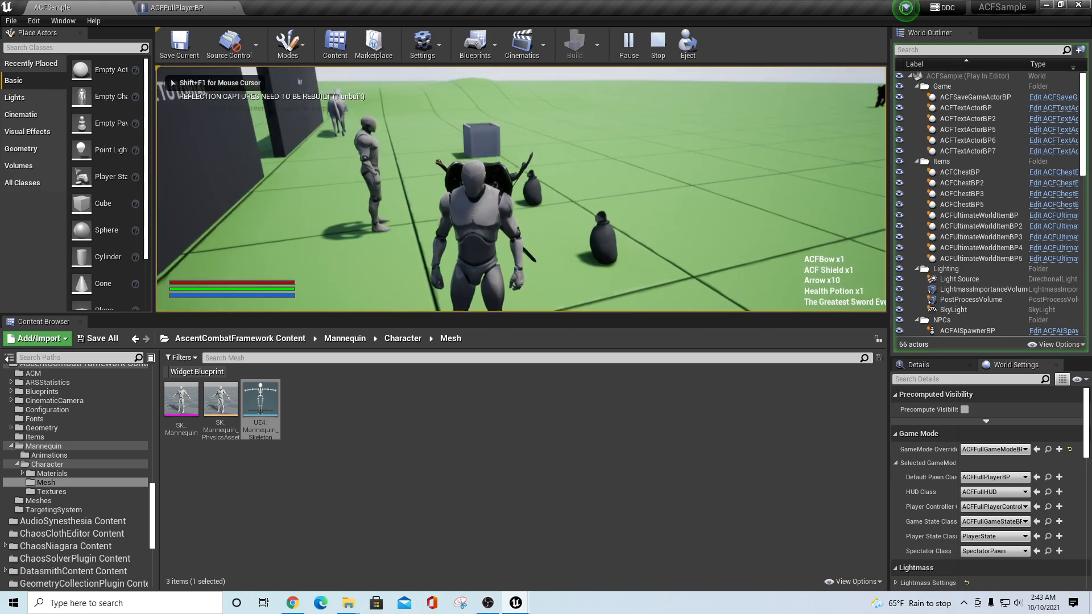
Step: Draw the sword, test its attack combo with the new montage reproduction type in full screen, and end the play session
key(1)
key(w)
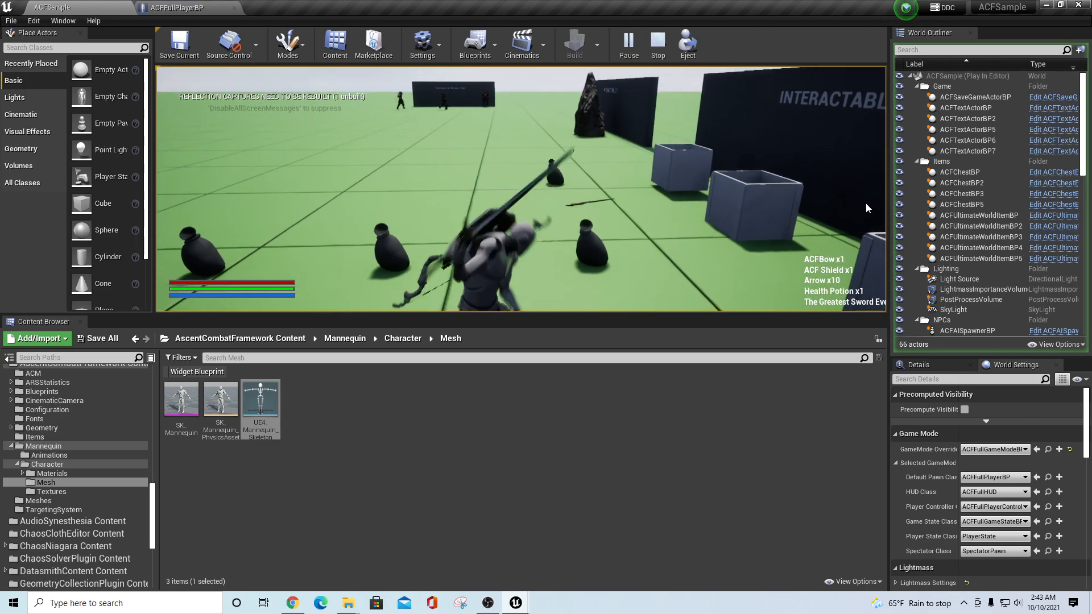
key(F11)
click(865, 207)
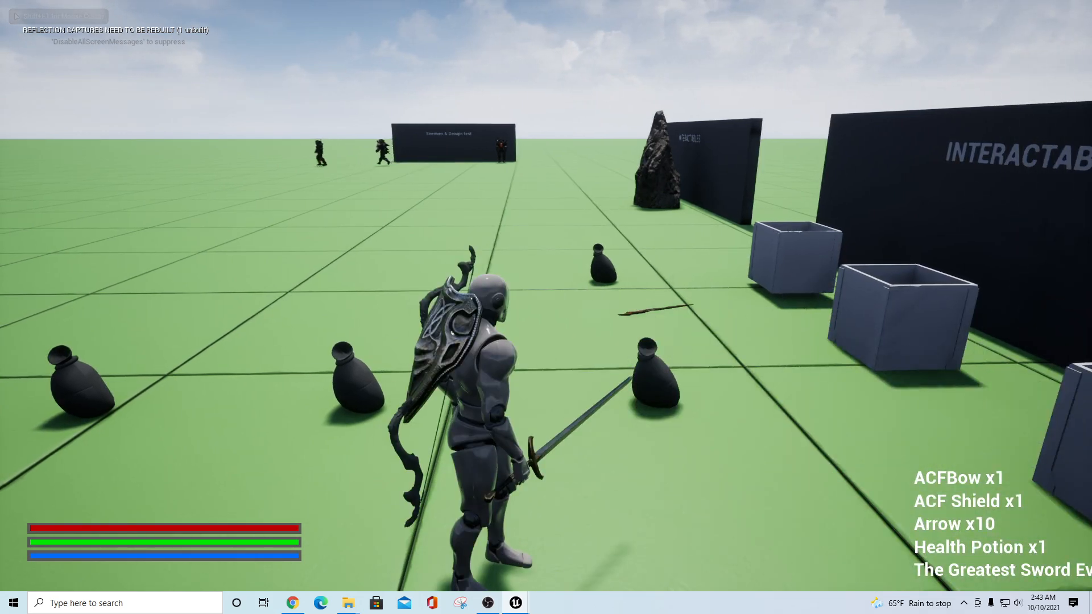
key(w)
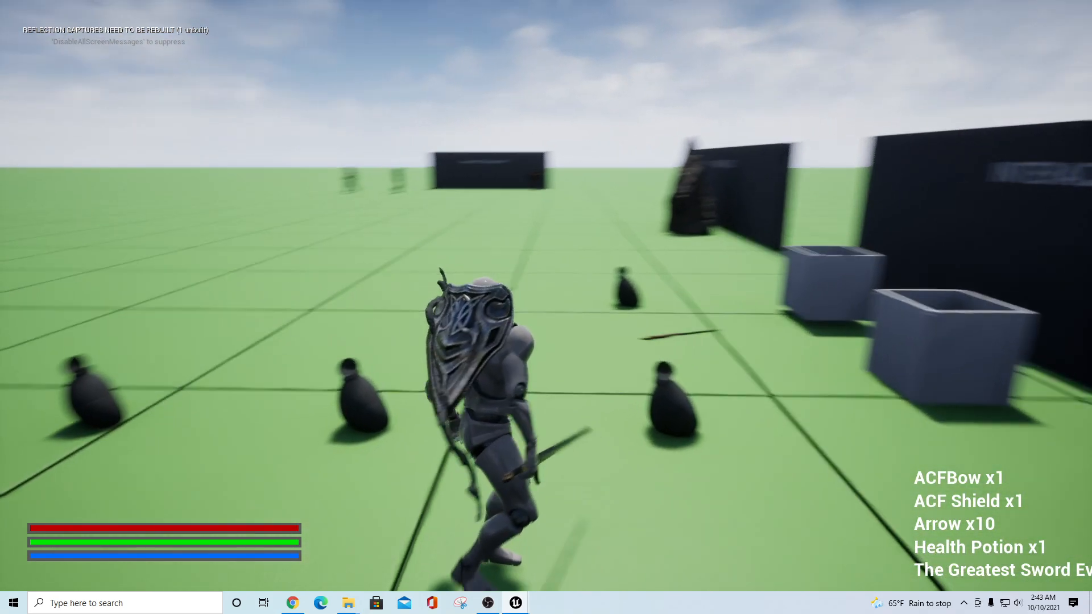
click(546, 307)
click(546, 307)
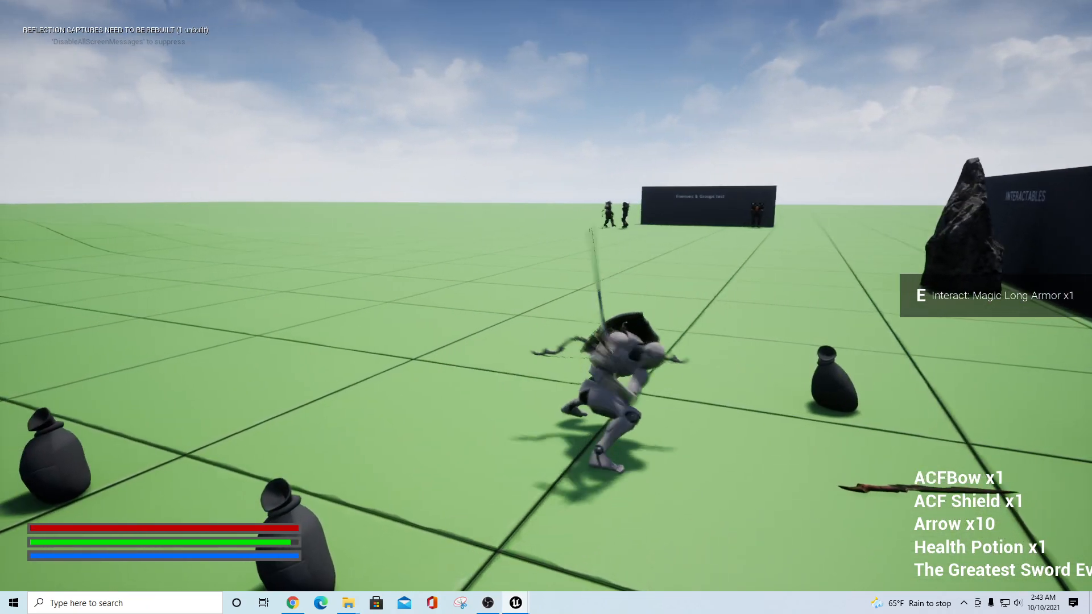
click(546, 307)
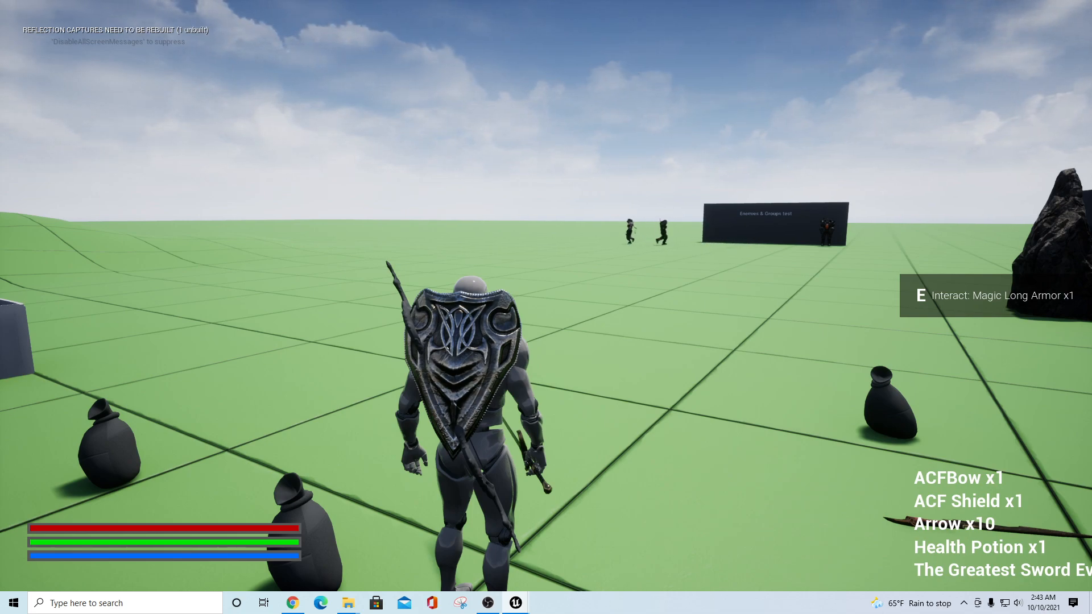
key(Escape)
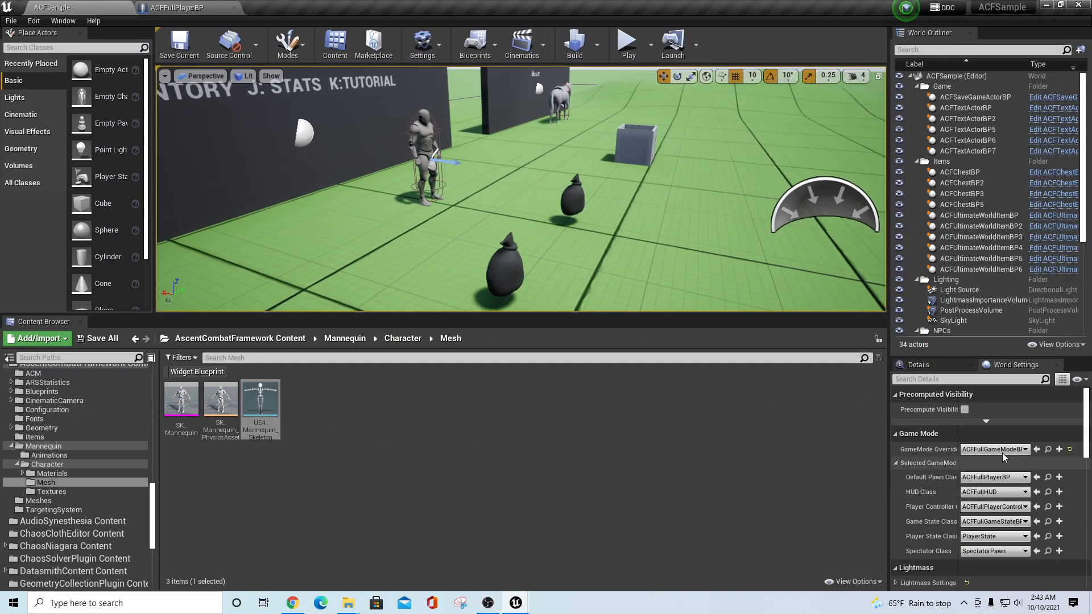
Step: Locate the Anim Class asset of ACFFullPlayerBP's Mesh component in the Content Browser
click(185, 8)
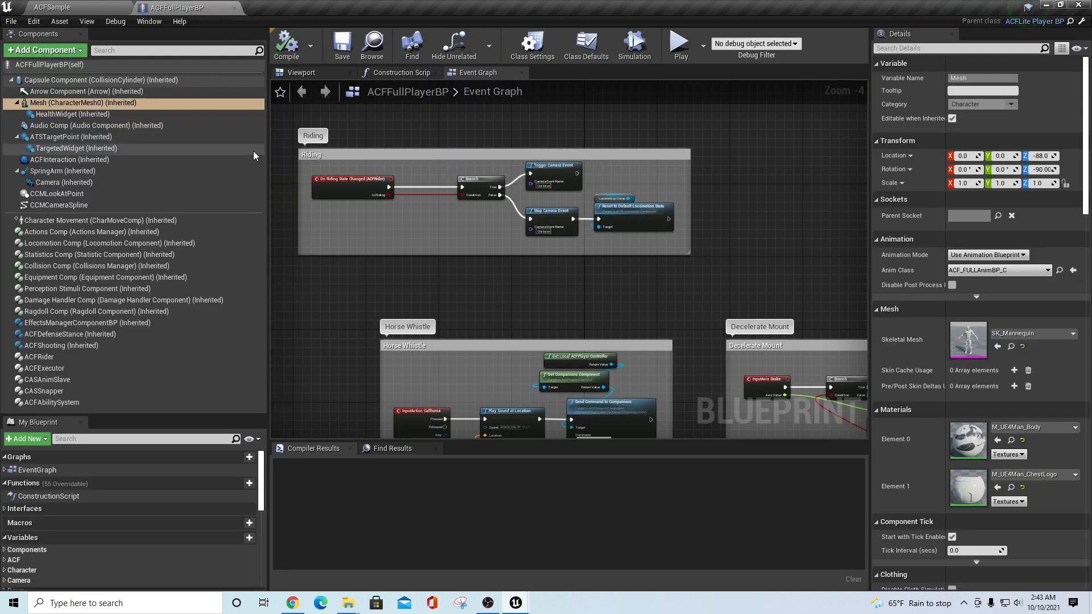
click(100, 6)
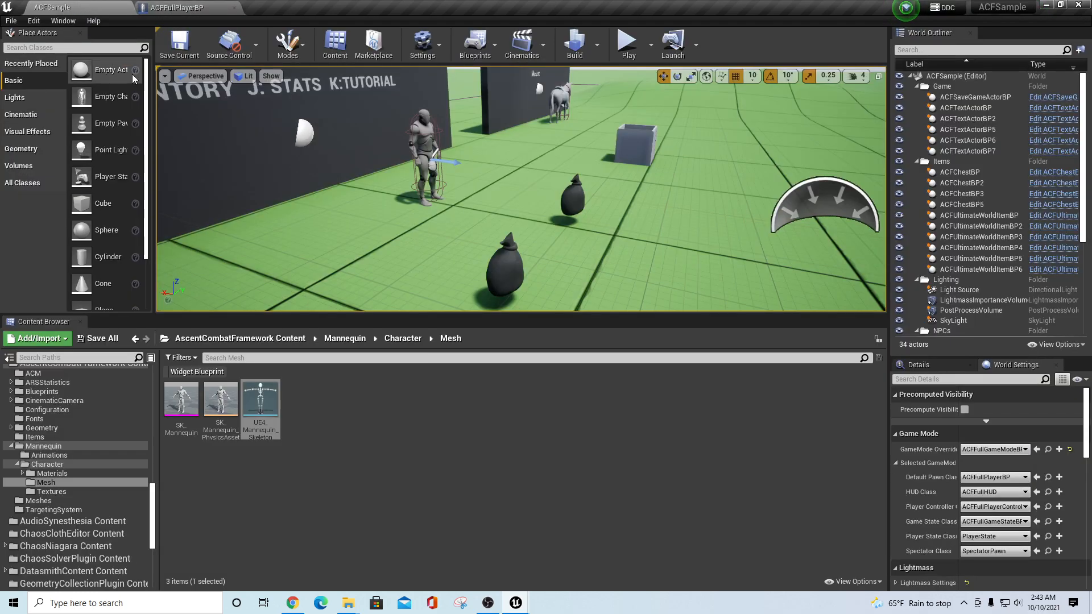
click(199, 8)
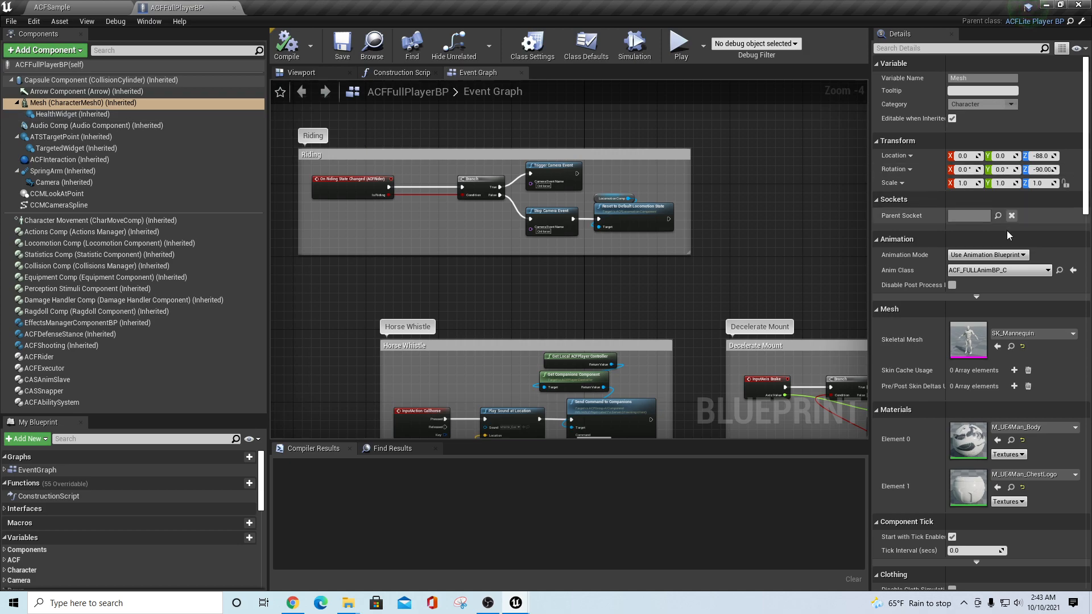
click(1059, 270)
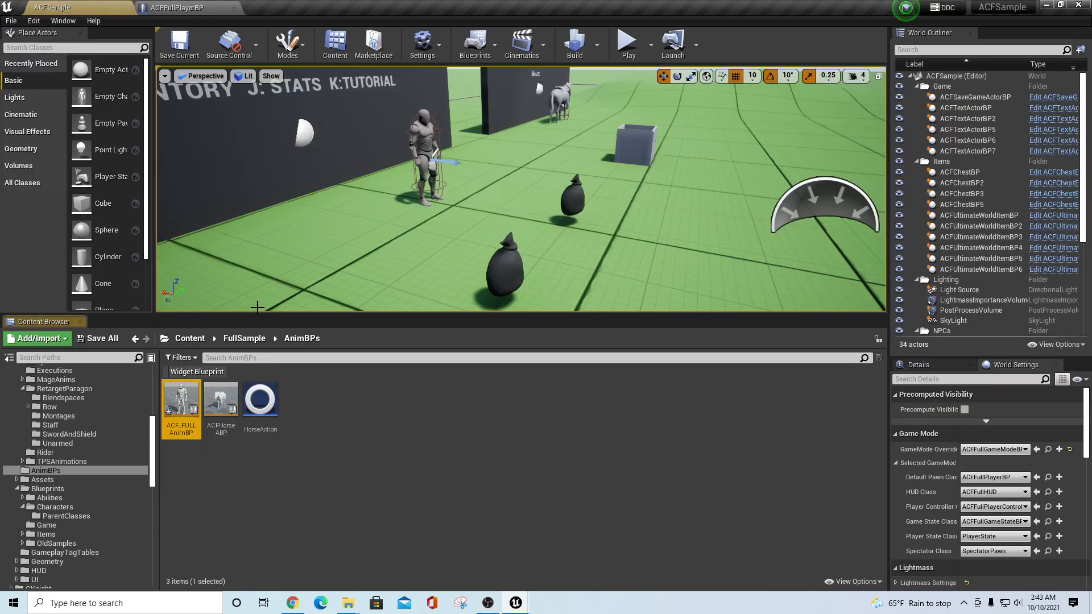
Step: Open ACF_FULLAnimBP and remove all actions from the Moveset.DualHandSword actions map
double_click(183, 392)
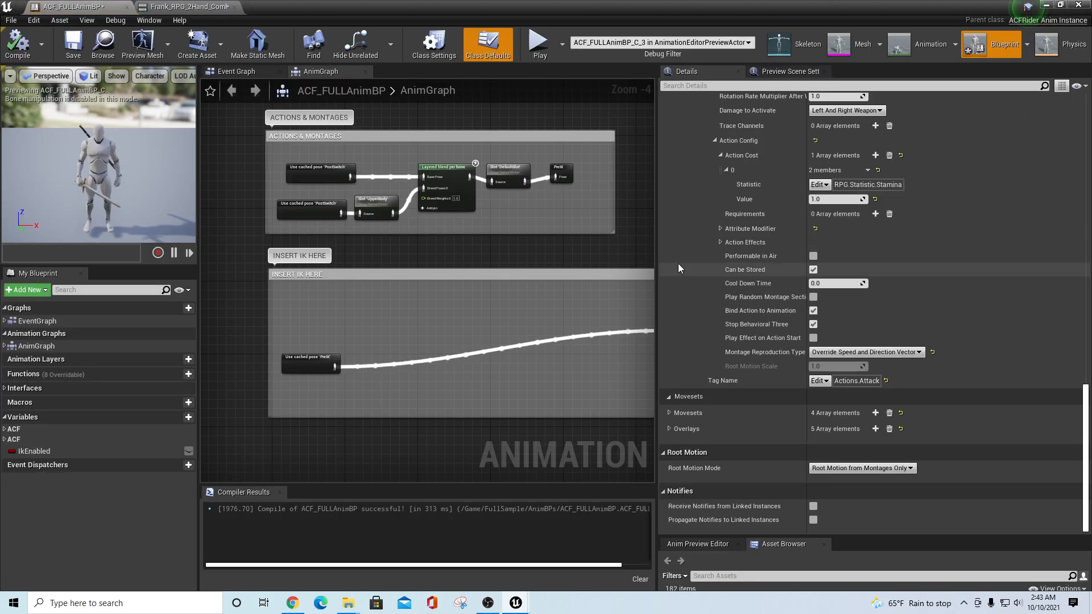
scroll(947, 348, up, 5)
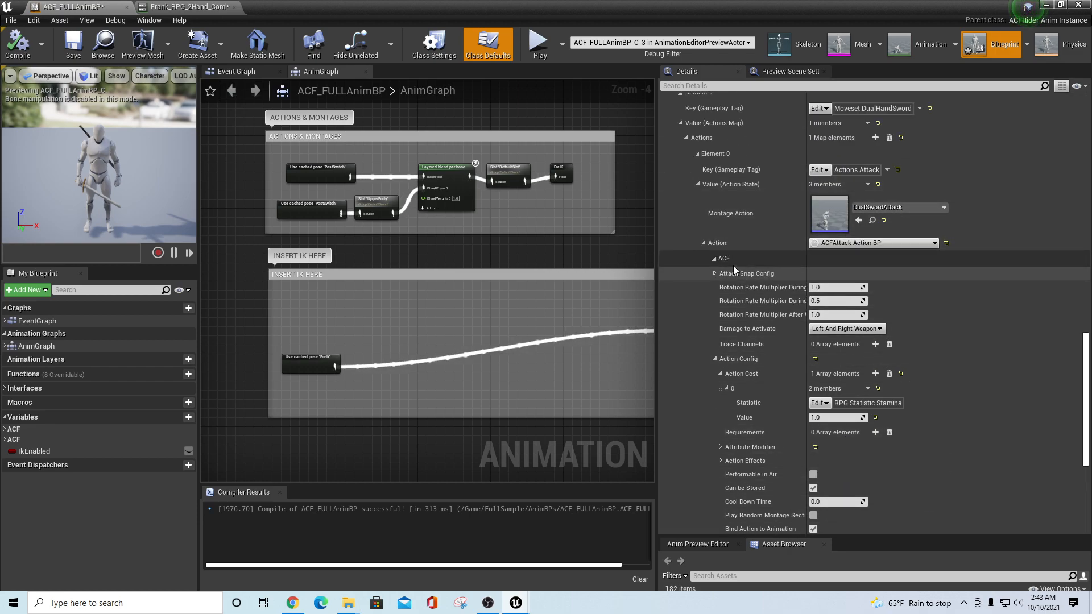
click(705, 244)
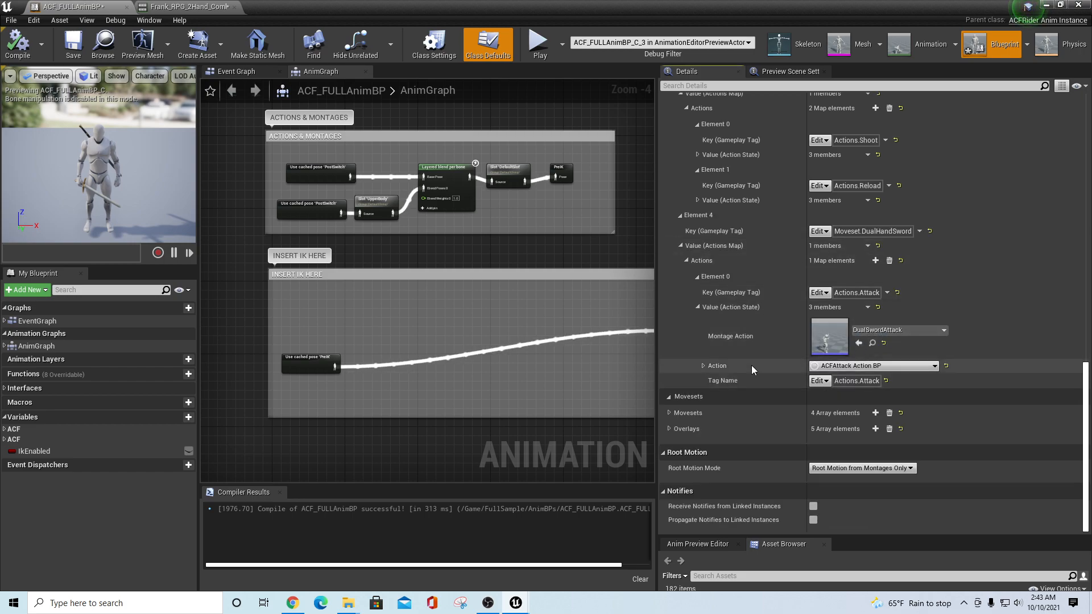
click(888, 261)
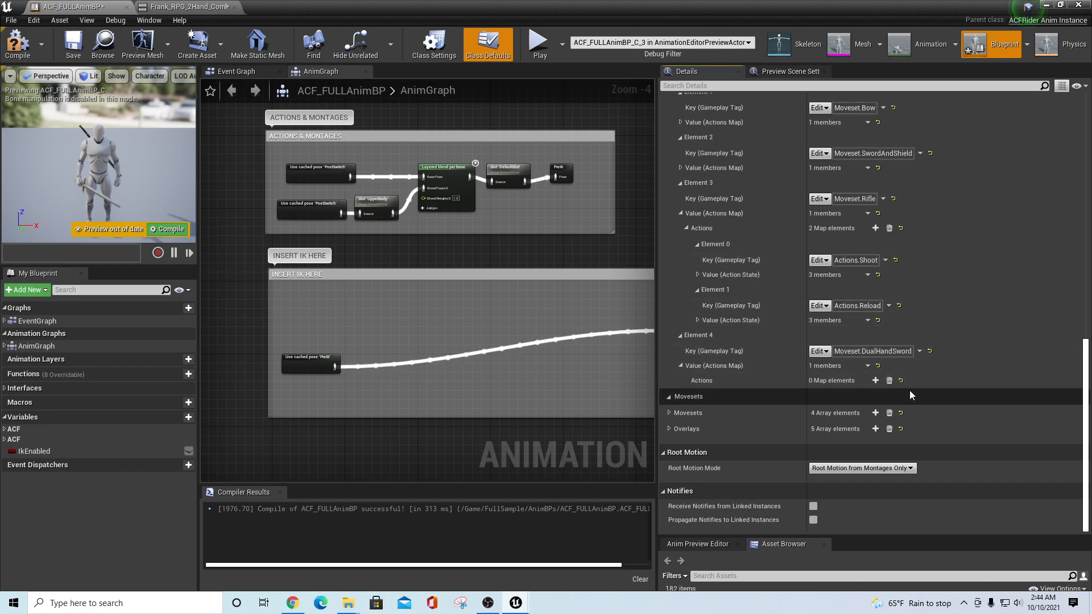
Step: Review the Movesets entries and the Moveset.SingleHandSword attack settings, and compile the animation blueprint
click(668, 413)
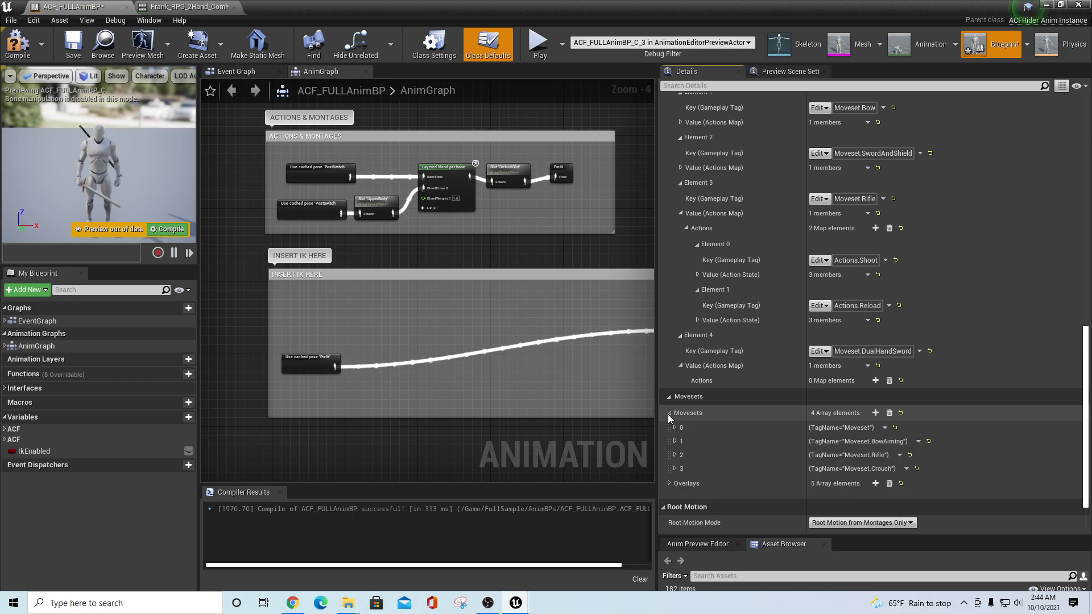
click(668, 414)
click(682, 366)
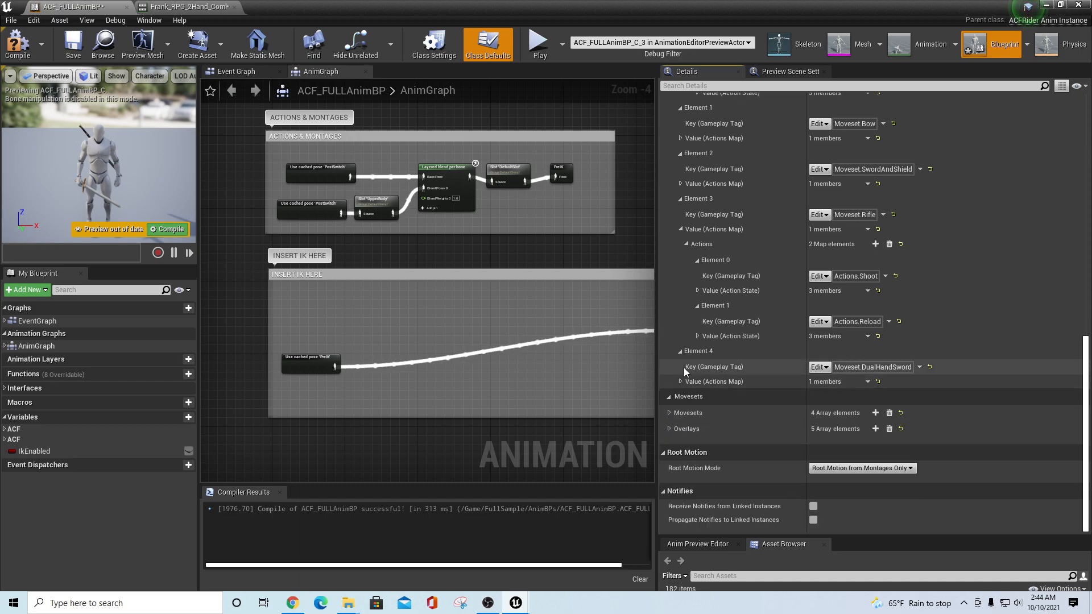
click(680, 382)
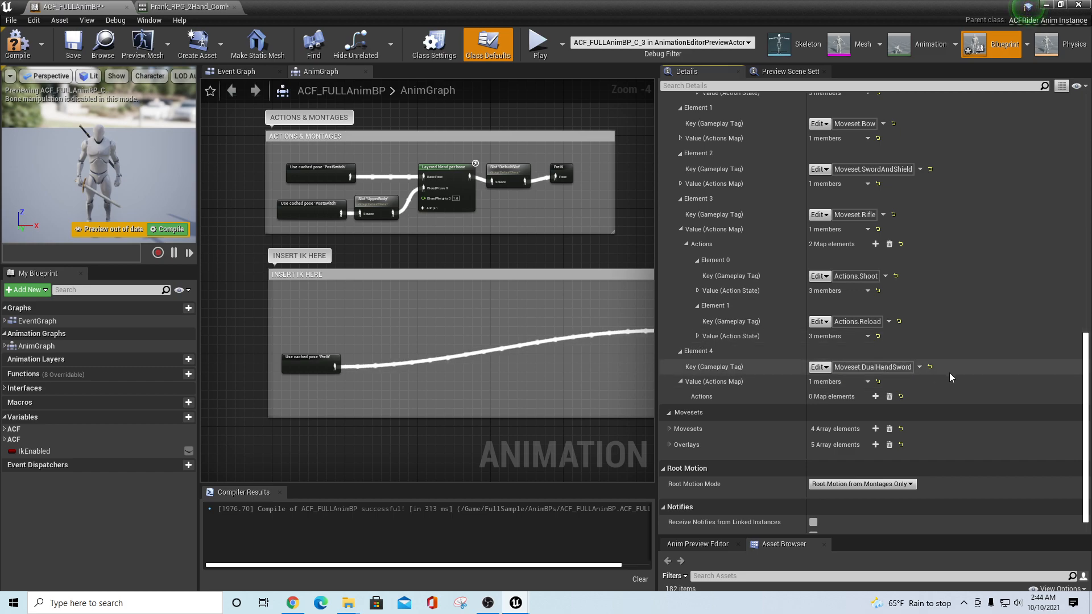
scroll(1086, 401, down, 1)
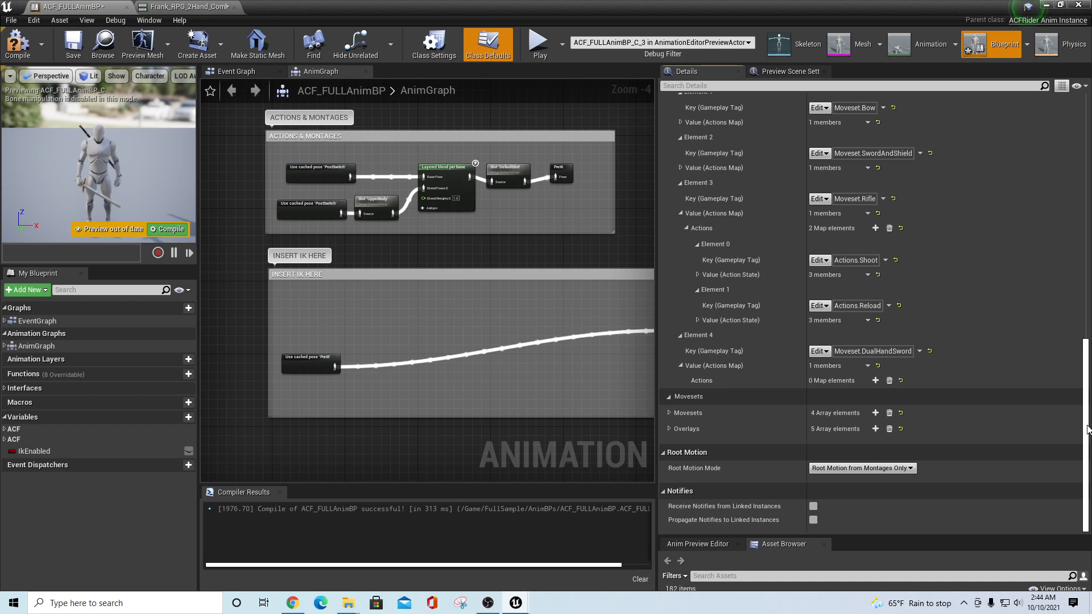
scroll(1075, 427, up, 10)
scroll(1069, 420, up, 4)
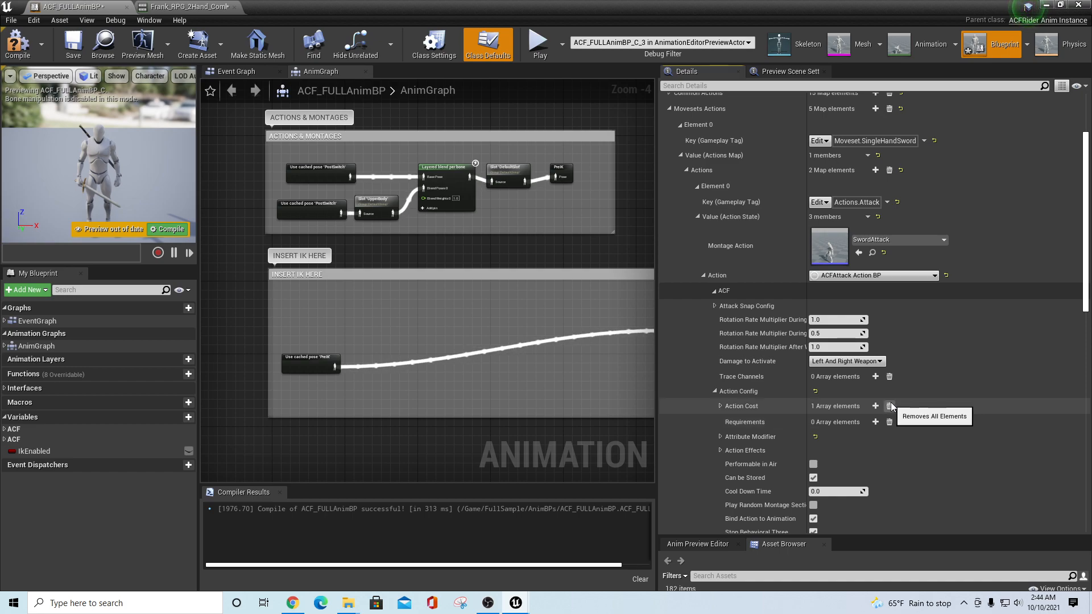
click(16, 46)
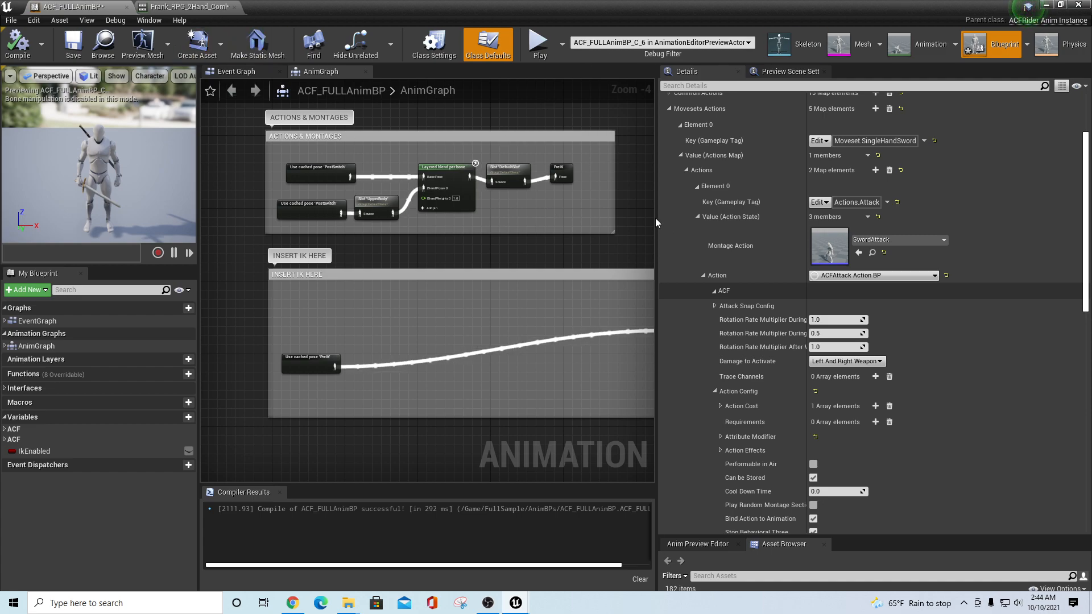
click(489, 610)
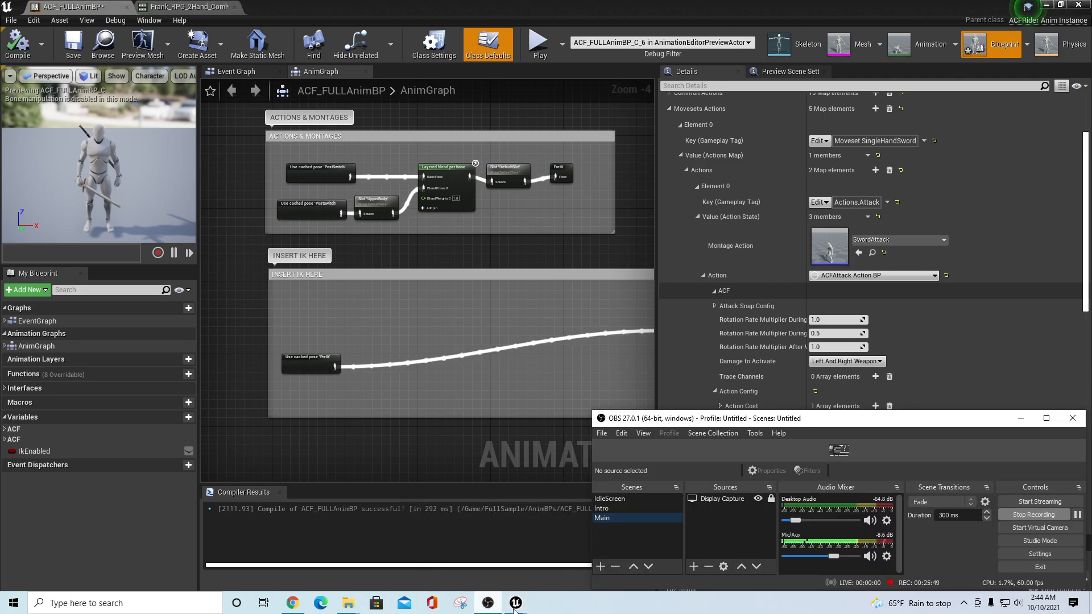